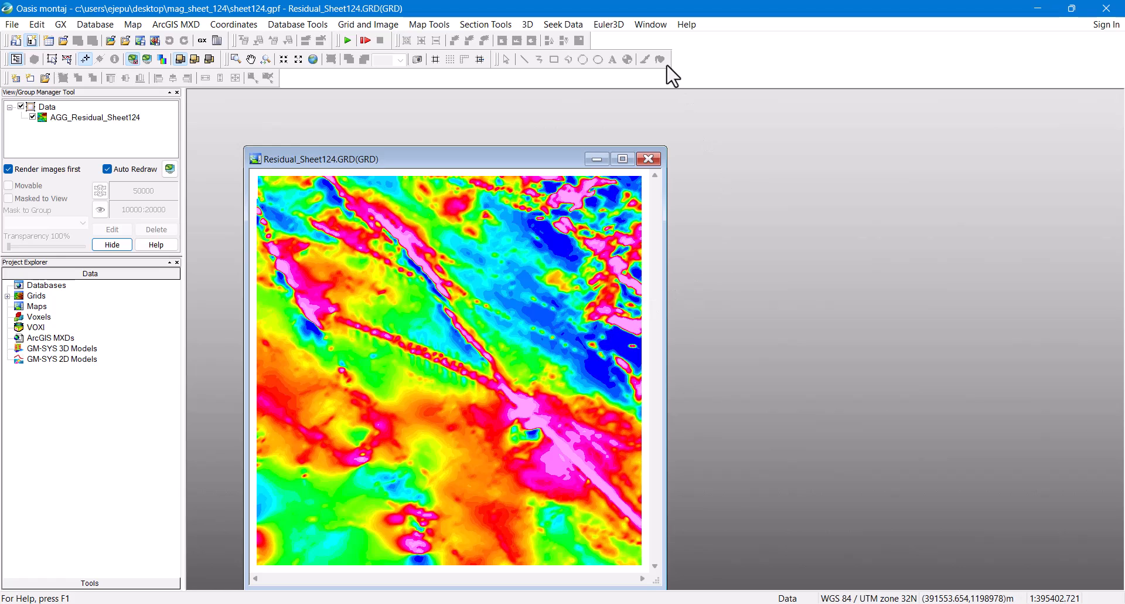
Step: Load the euler3d.omn menu file so the Euler3D tools menu becomes available
click(604, 26)
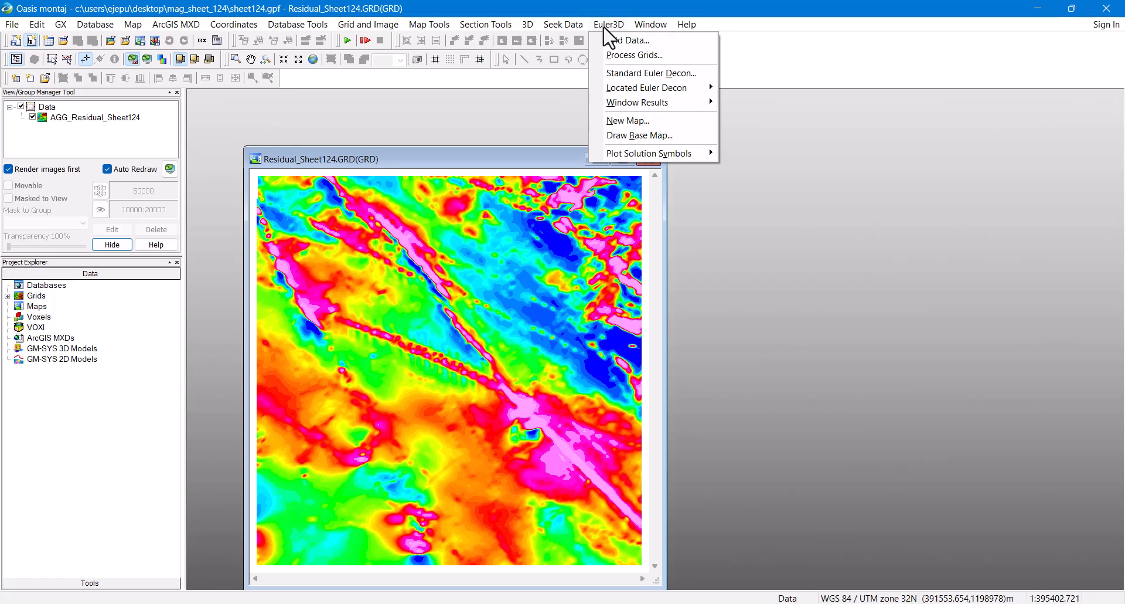
click(604, 26)
click(65, 27)
click(65, 27)
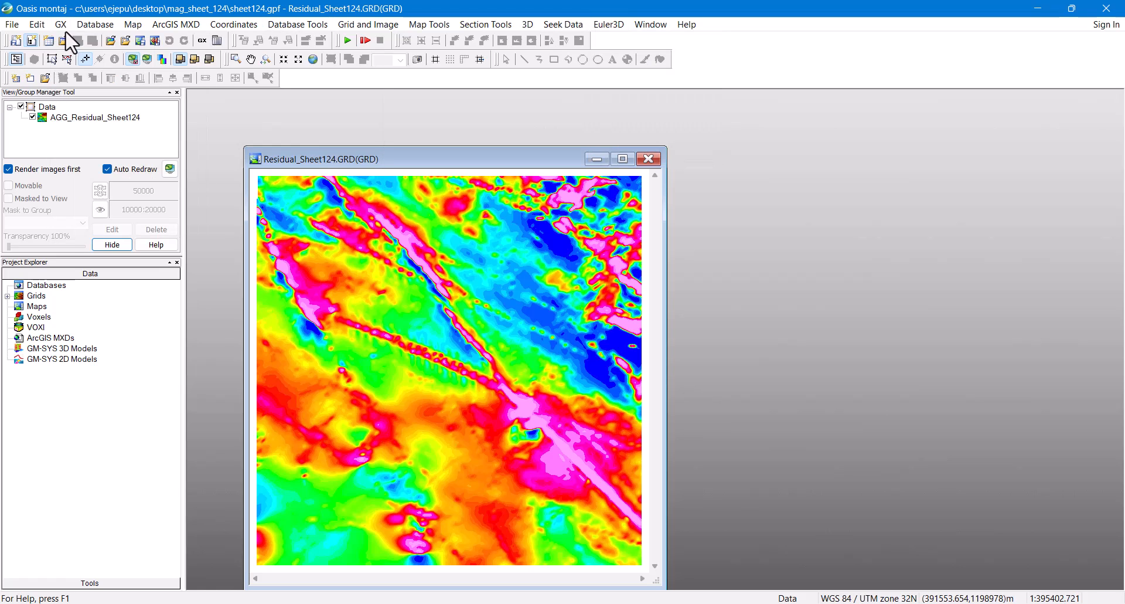
click(63, 24)
click(76, 41)
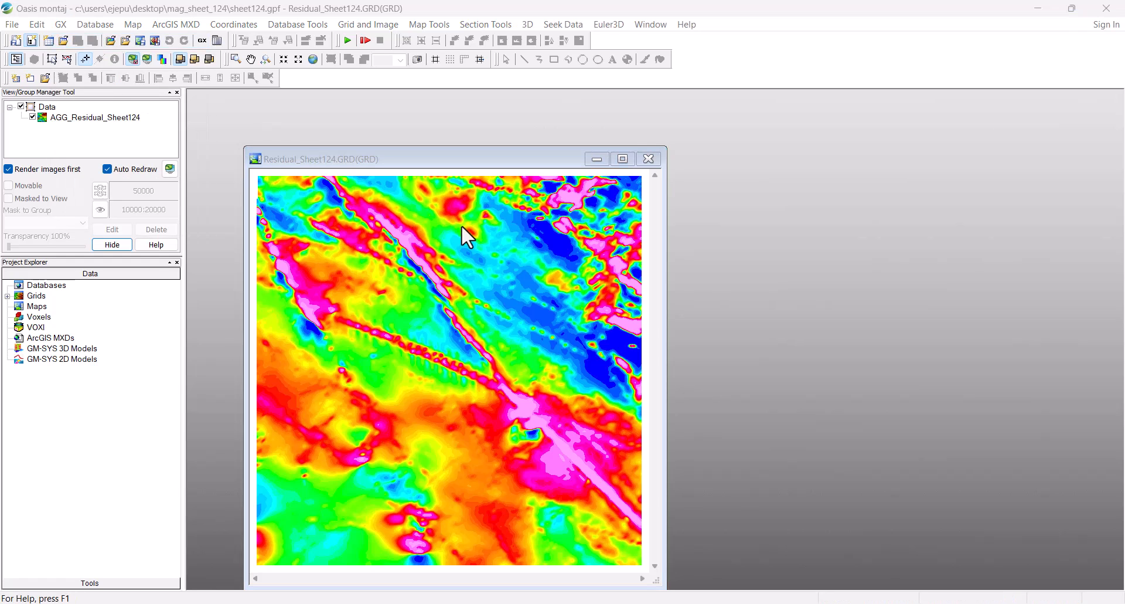
text(euler)
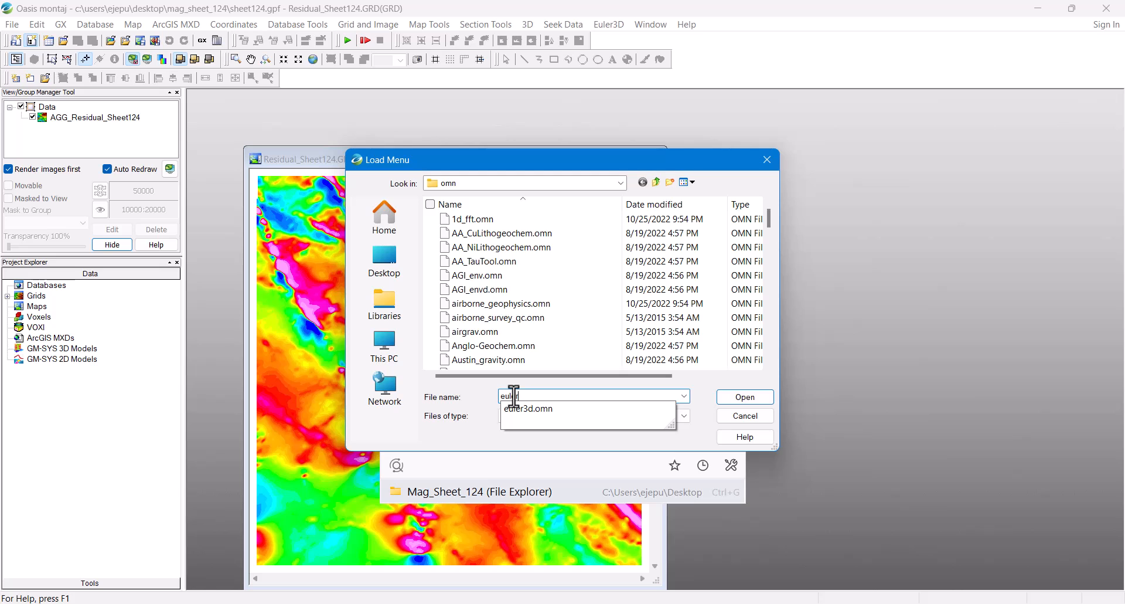
click(538, 410)
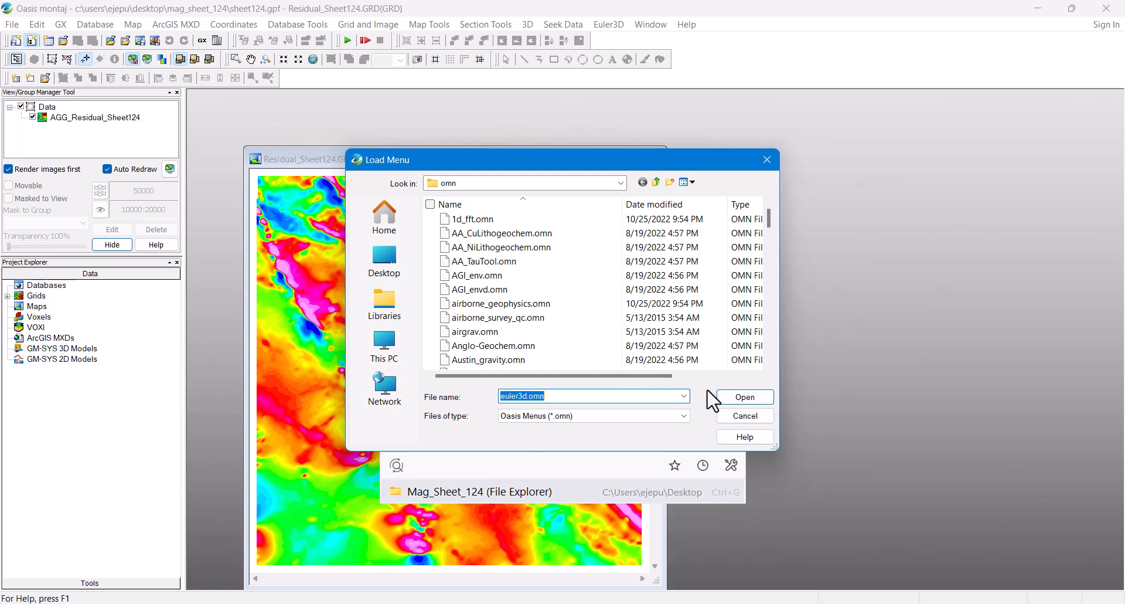
click(745, 397)
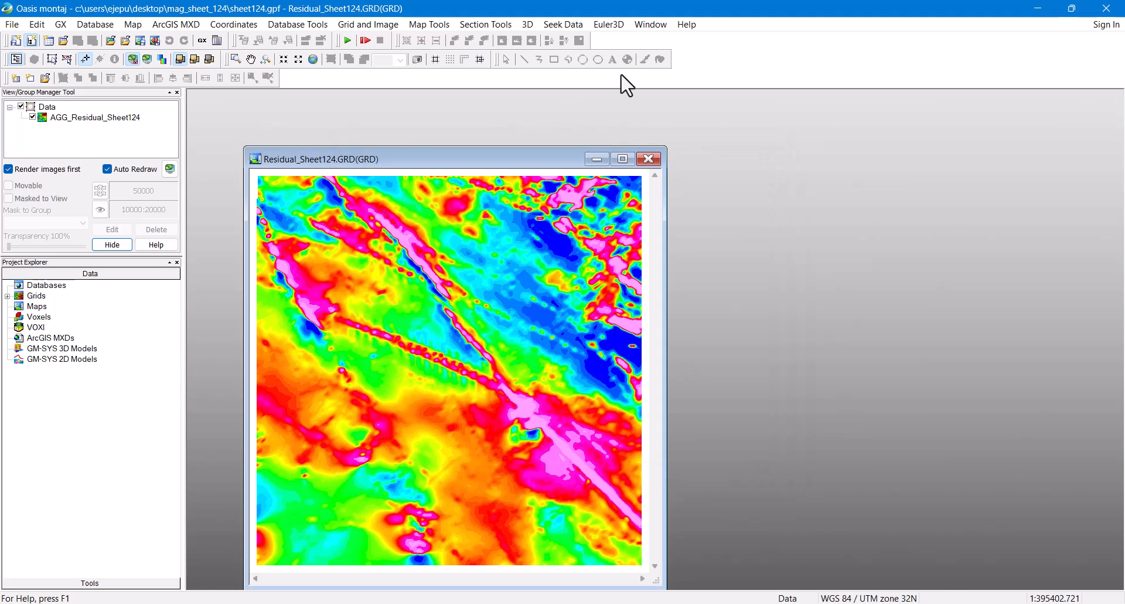
click(609, 24)
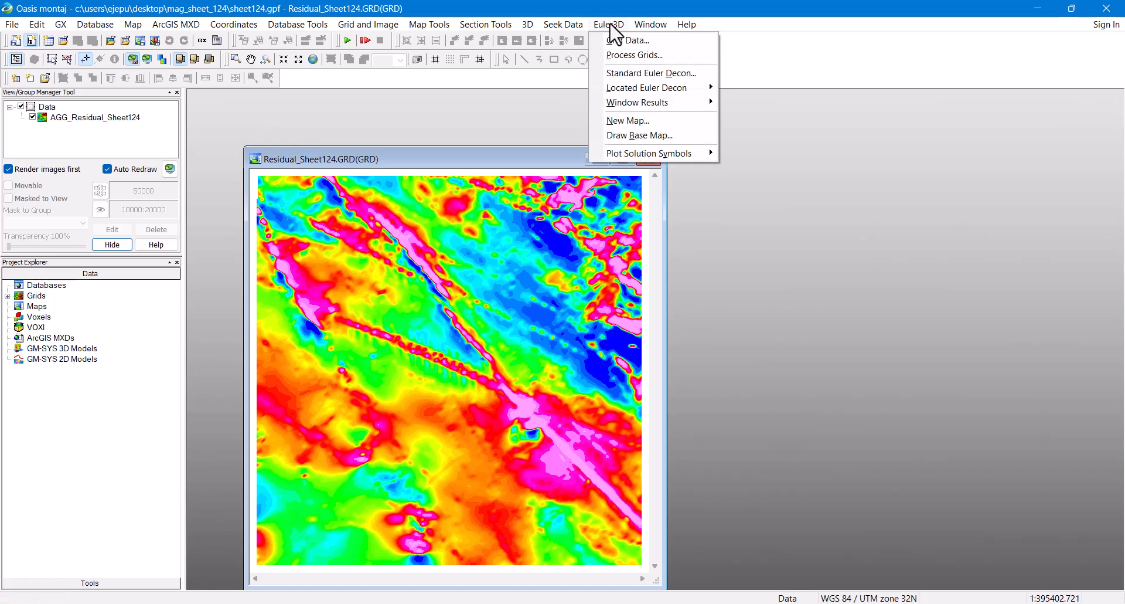
Step: Compute dx, dy and dz derivative grids from Residual_Sheet124 with square FFT expansion
click(633, 56)
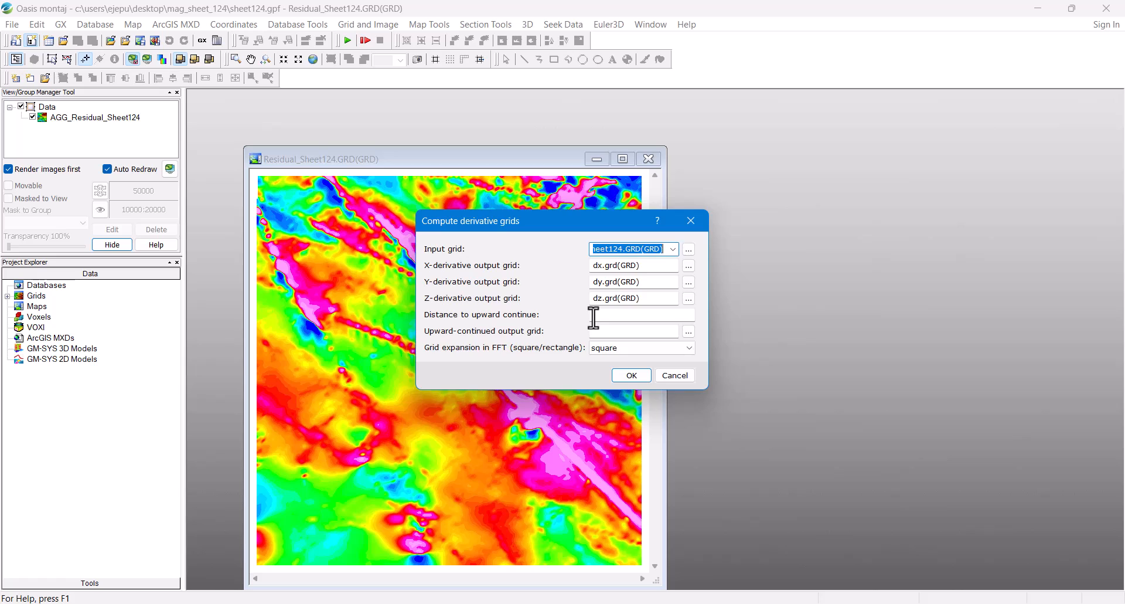
click(690, 348)
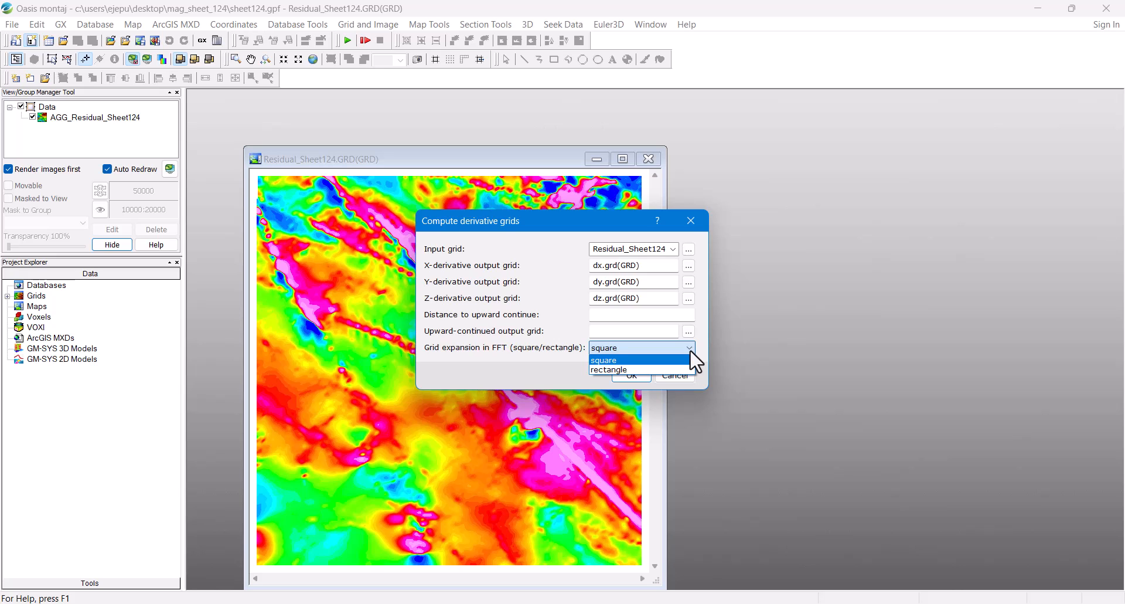
click(696, 360)
click(642, 375)
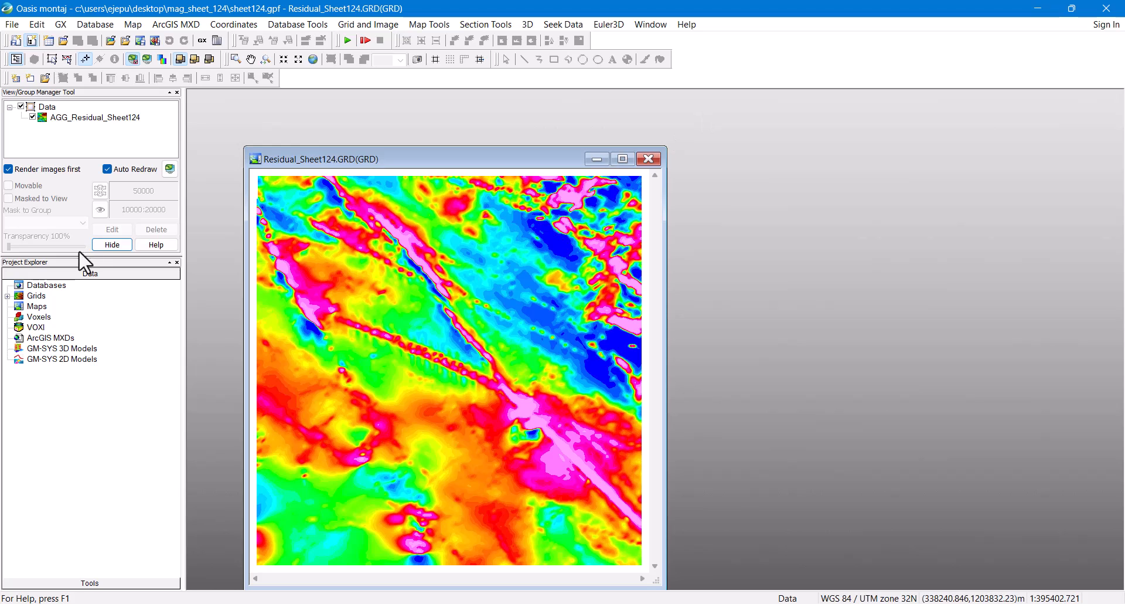
Step: Add dx.grd, dy.grd and dz.grd to the project Grids, opening each in its own window
right_click(36, 298)
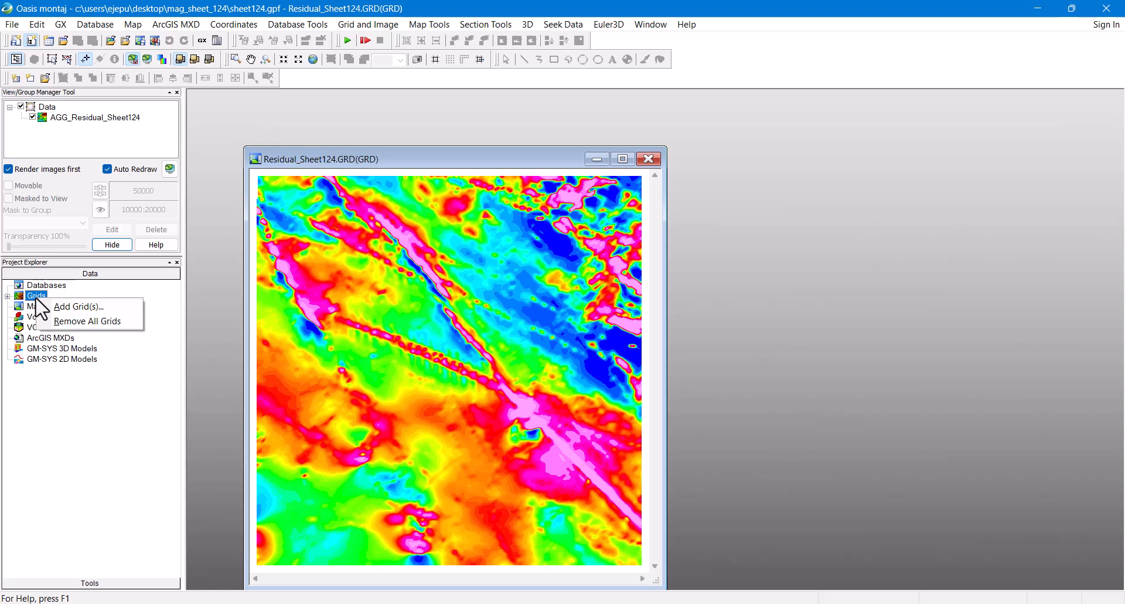
click(96, 307)
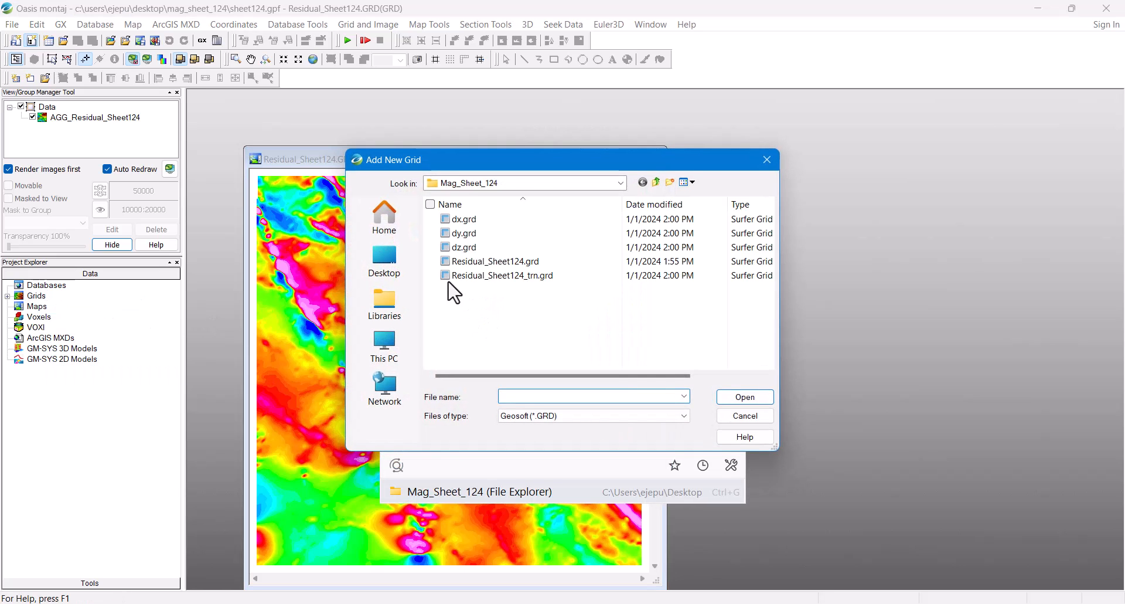
click(434, 247)
click(432, 233)
click(432, 218)
click(745, 398)
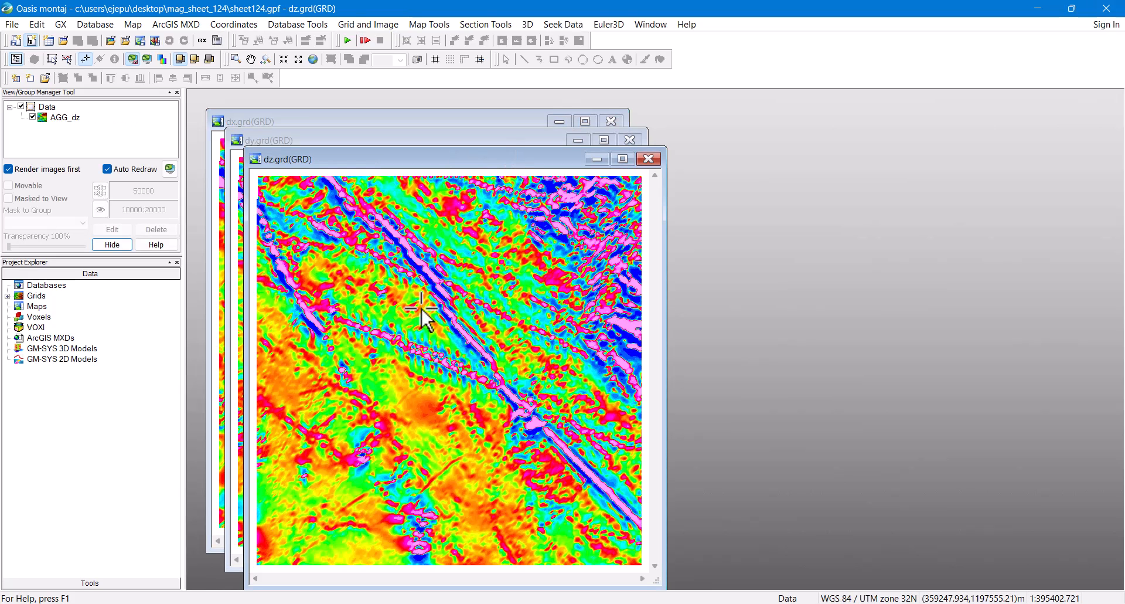
click(610, 25)
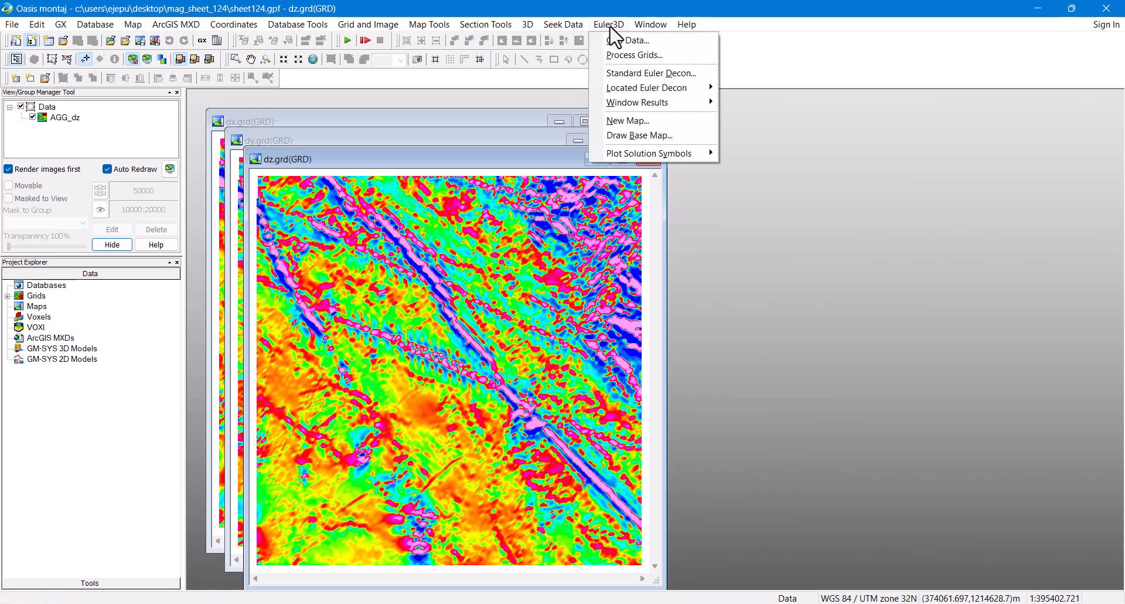
Step: Start a Standard Euler Decon and name the solution database 'StandardEuler'
click(626, 73)
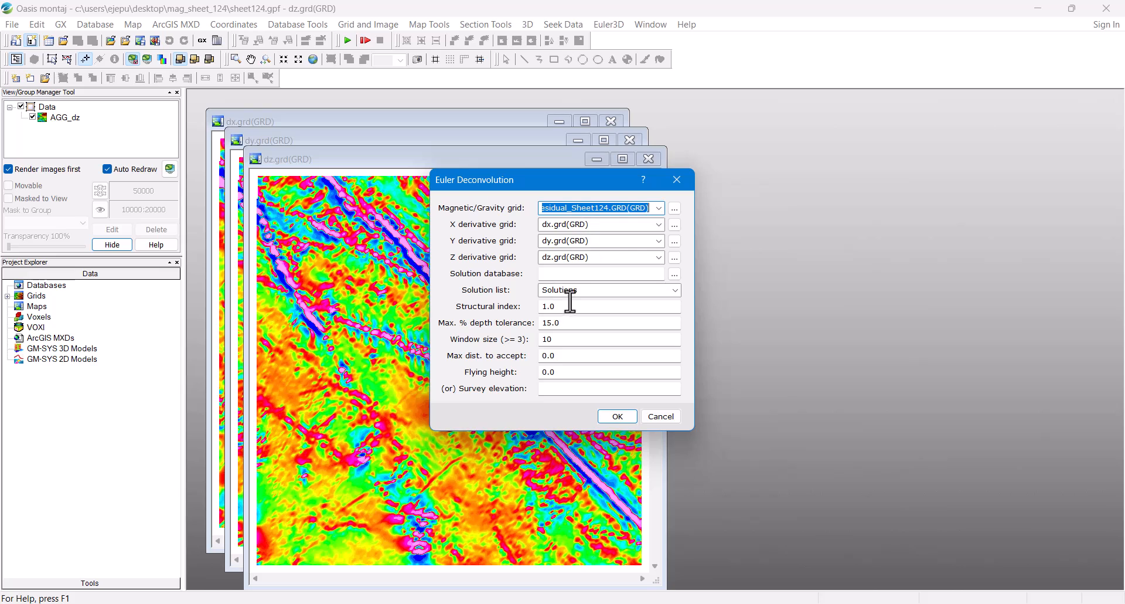
click(569, 274)
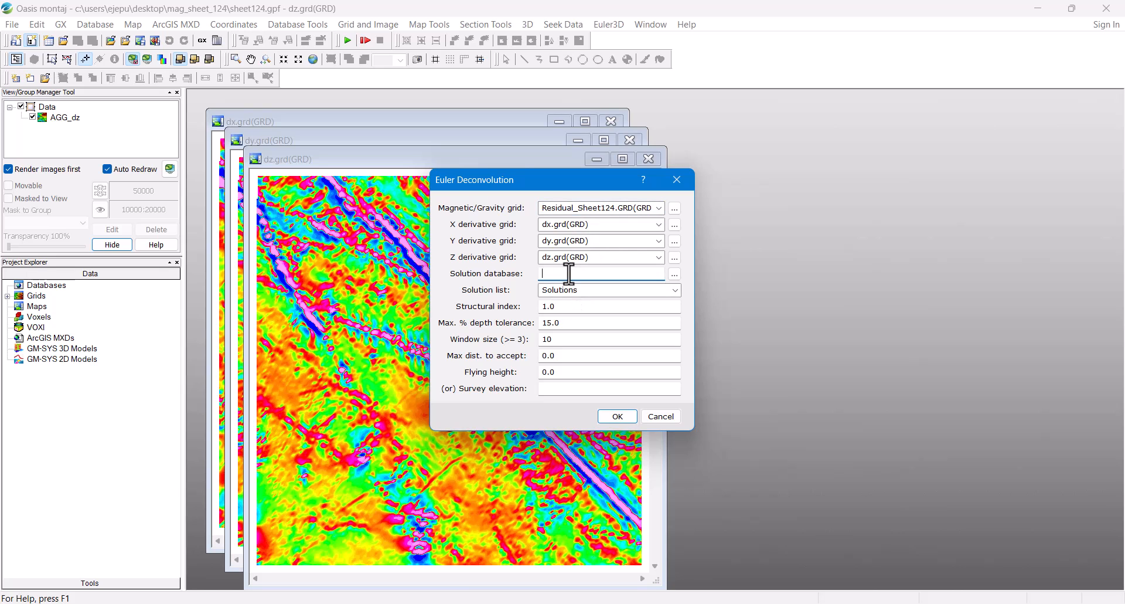
text(StandardEuler)
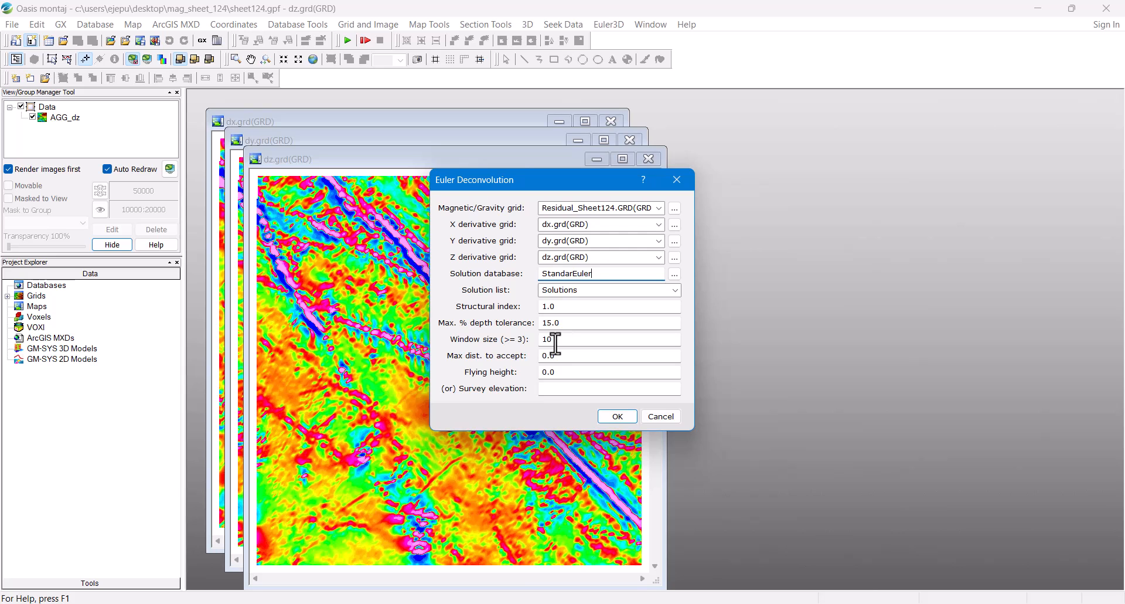
Step: Run the Euler deconvolution with window size 20, max accepted distance 1250 and flying height 80
drag(564, 340, 496, 333)
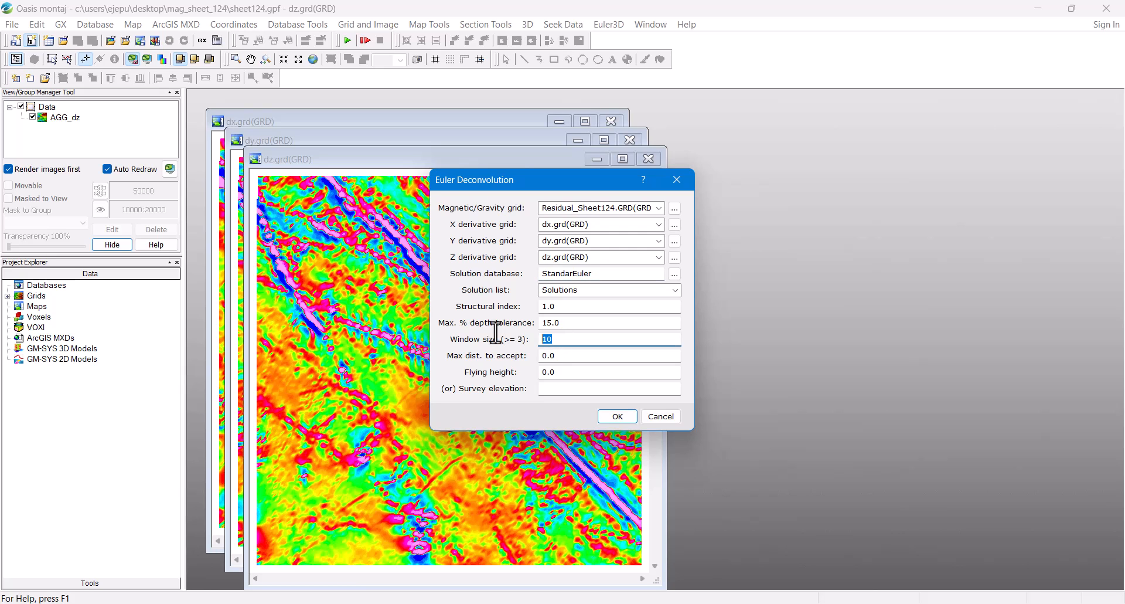
text(20)
key(Tab)
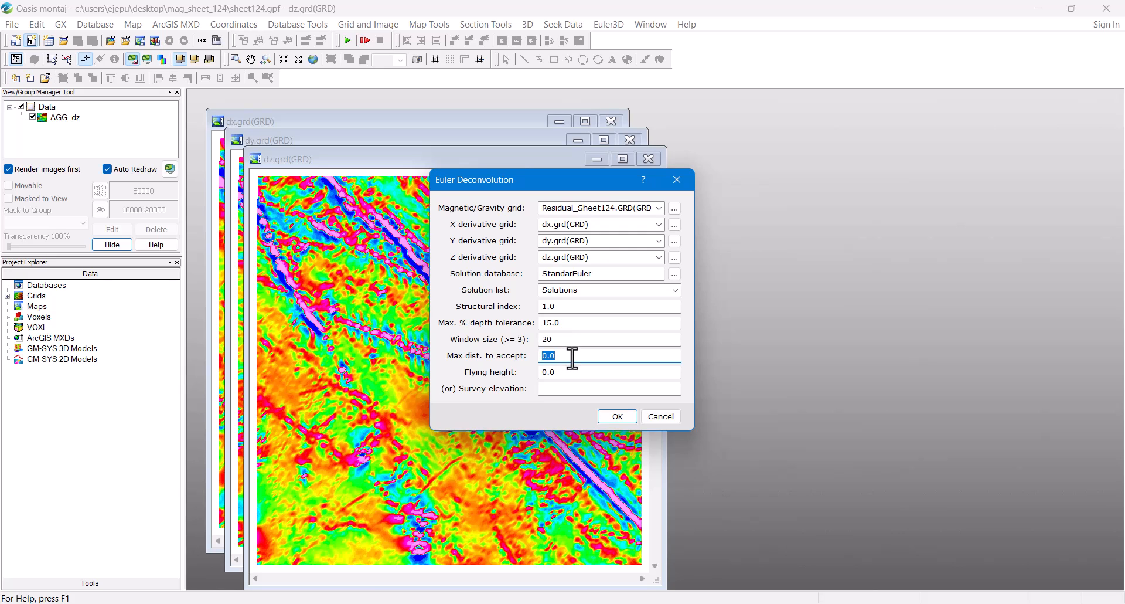
text(1250)
key(Tab)
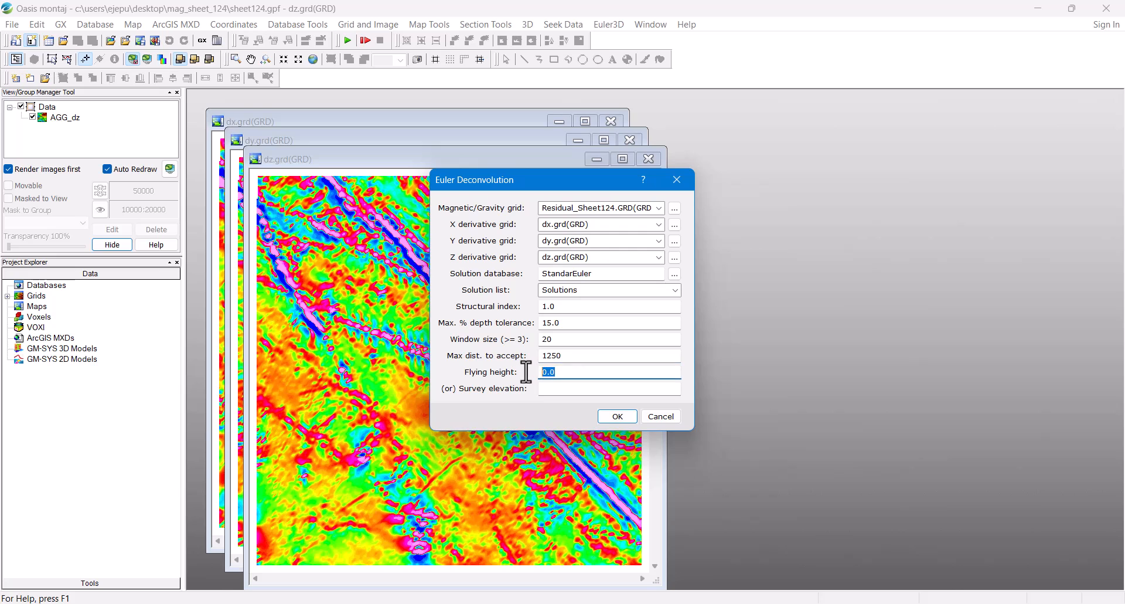
text(80)
click(618, 417)
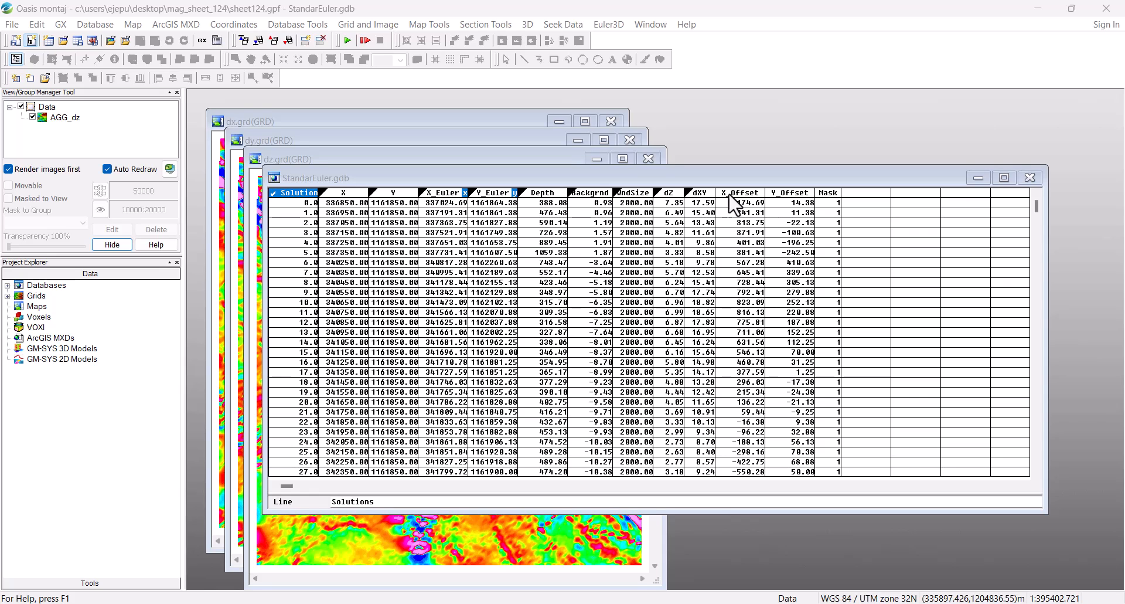
Step: Select the Depth column in StandarEuler.gdb to review the solution depths
click(547, 194)
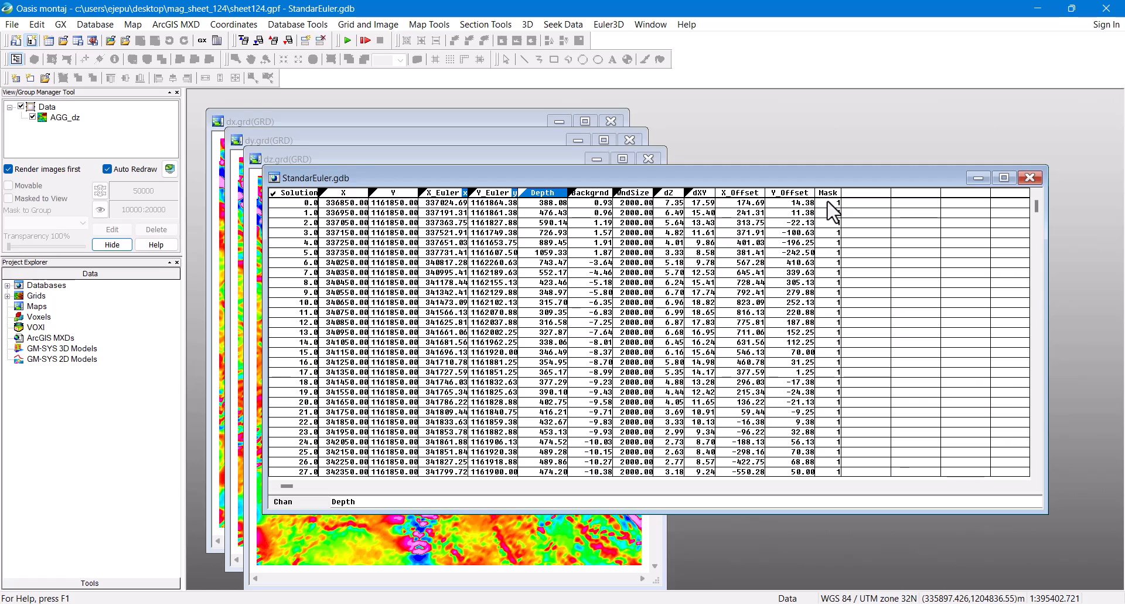
Step: Check dZ channel statistics: 203699 items, range 1.06–15.00, mean 7.16, std dev 2.99
click(670, 194)
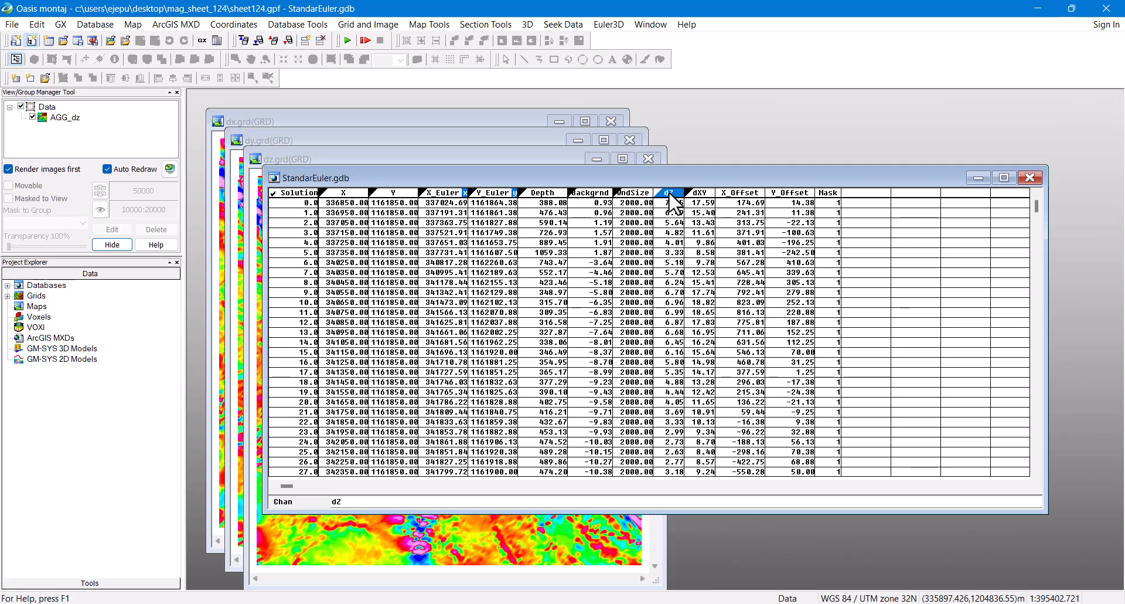
right_click(671, 194)
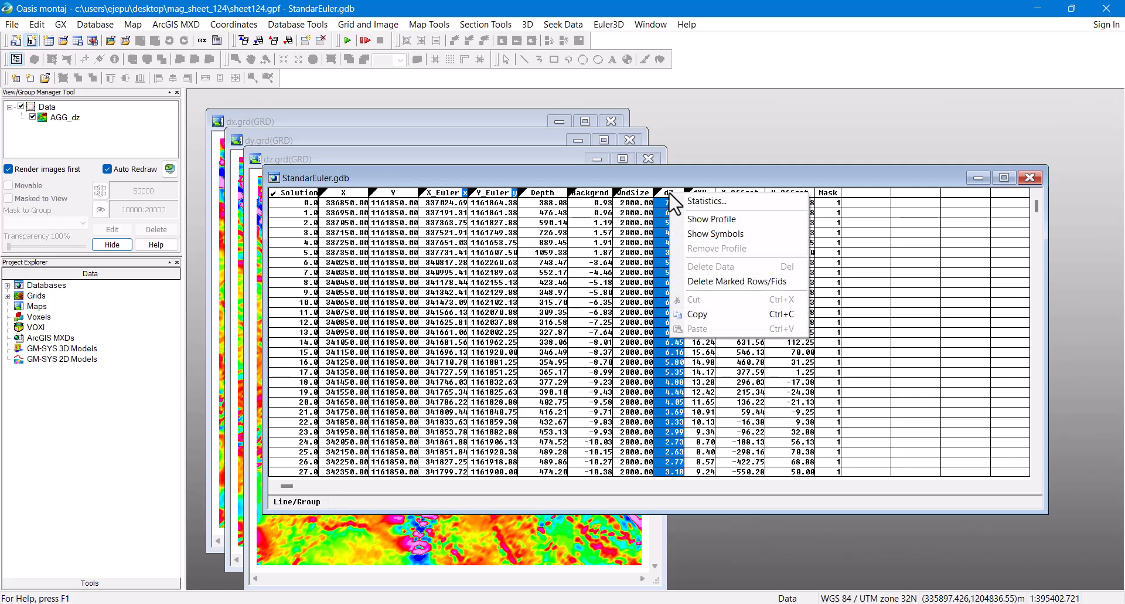
click(691, 202)
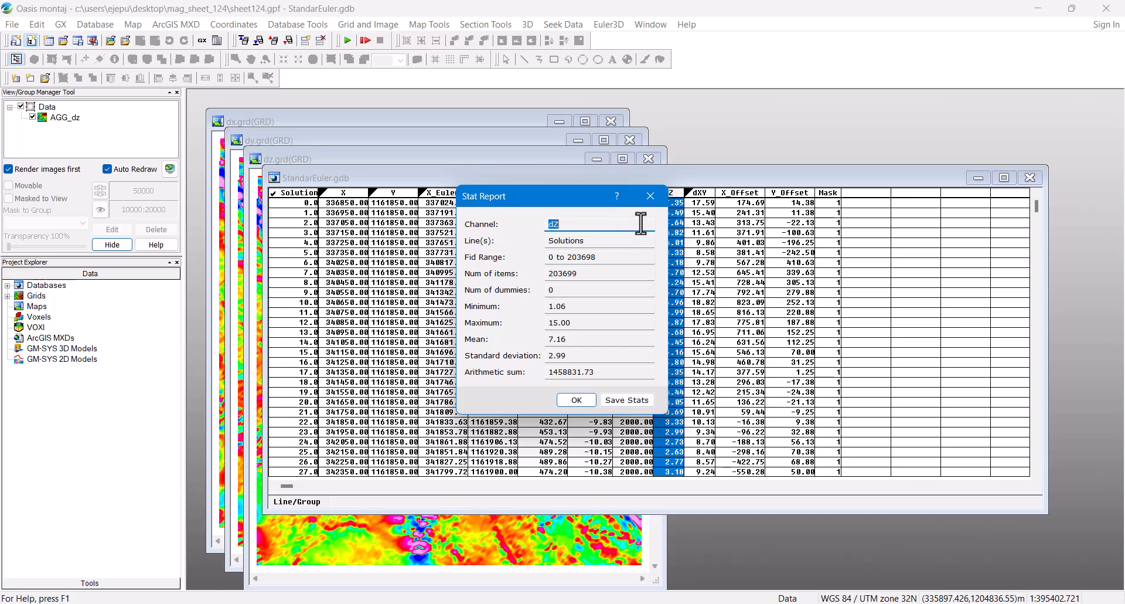
click(651, 196)
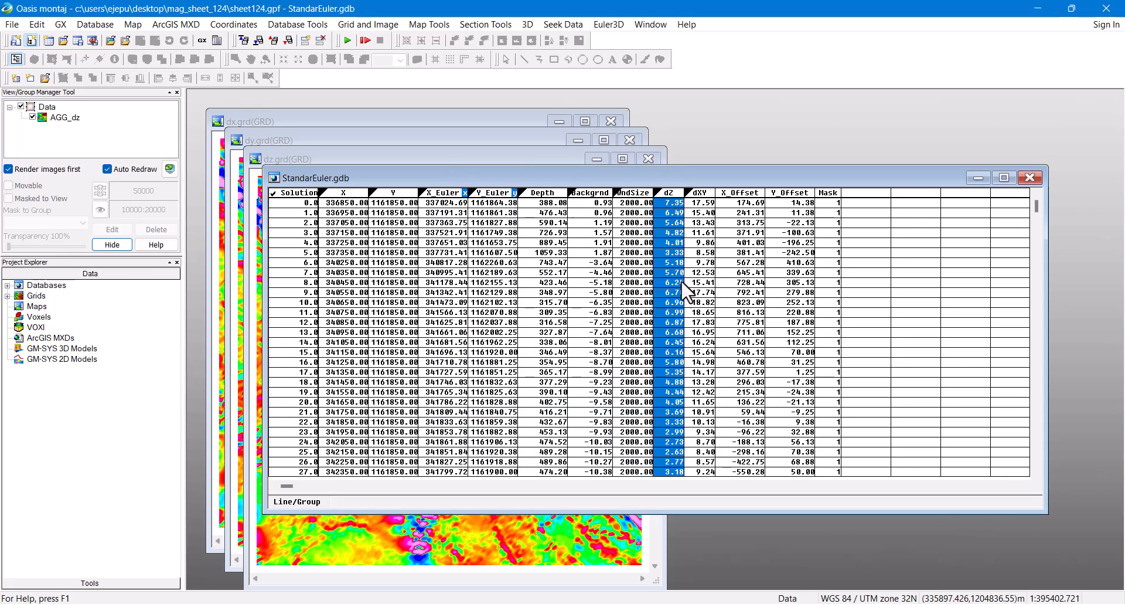
click(667, 202)
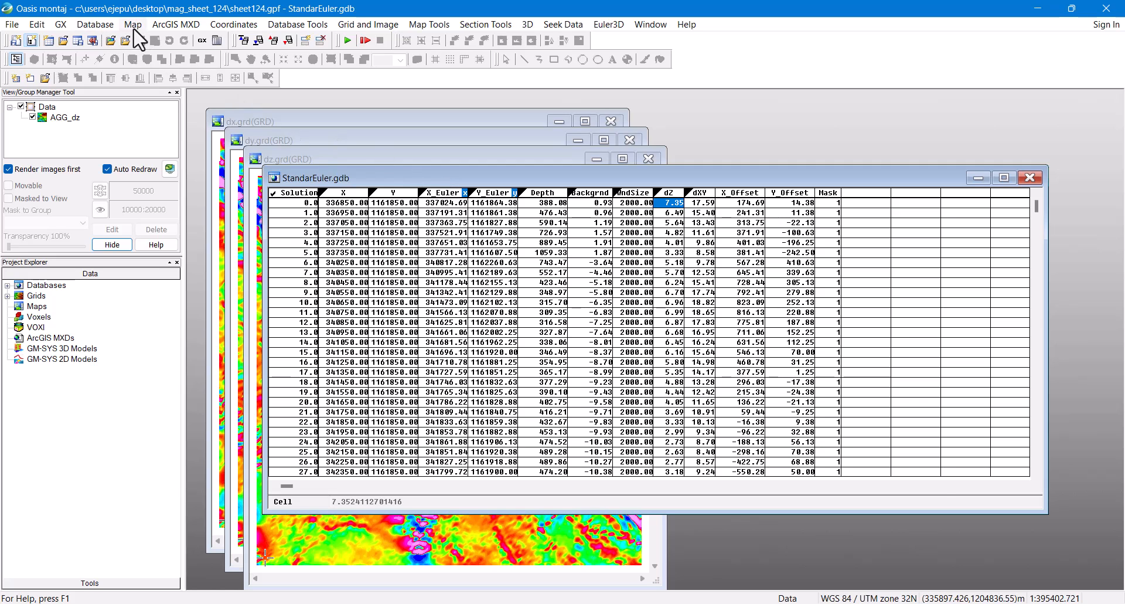
Step: Export StandarEuler.gdb as CSV (Excel) to StandardEuler.csv with all channels and all lines
click(95, 24)
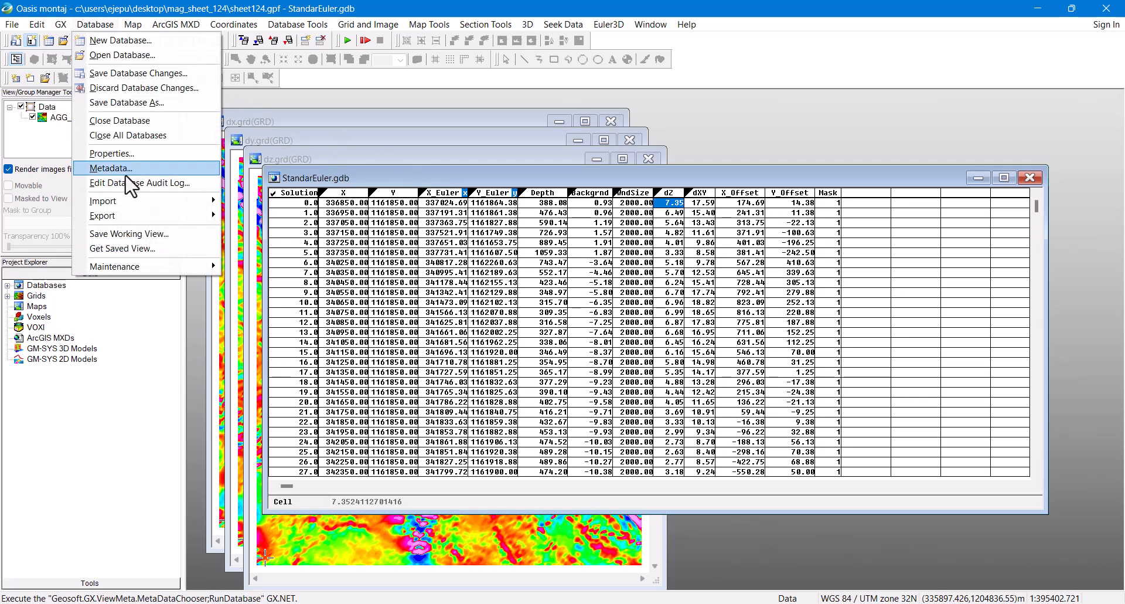
click(259, 219)
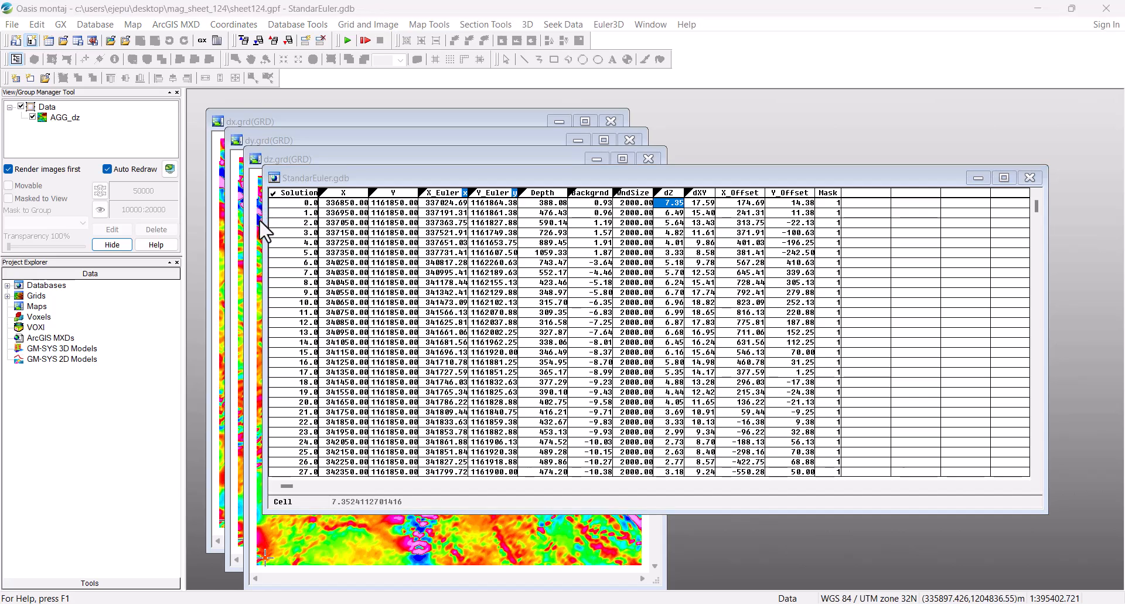
click(589, 265)
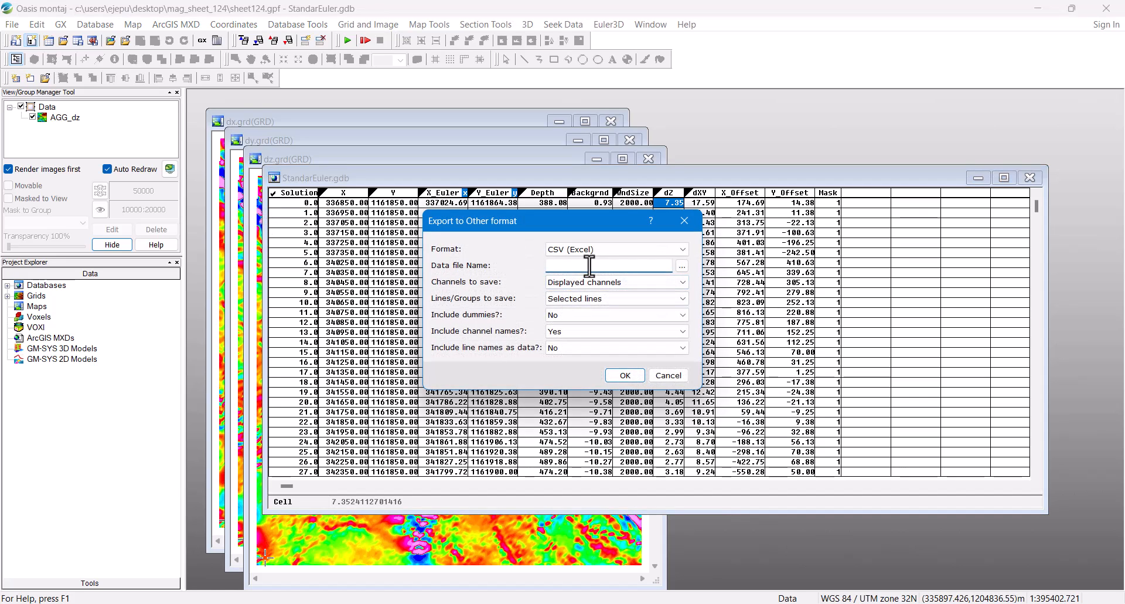
text(StandardEuler)
click(645, 285)
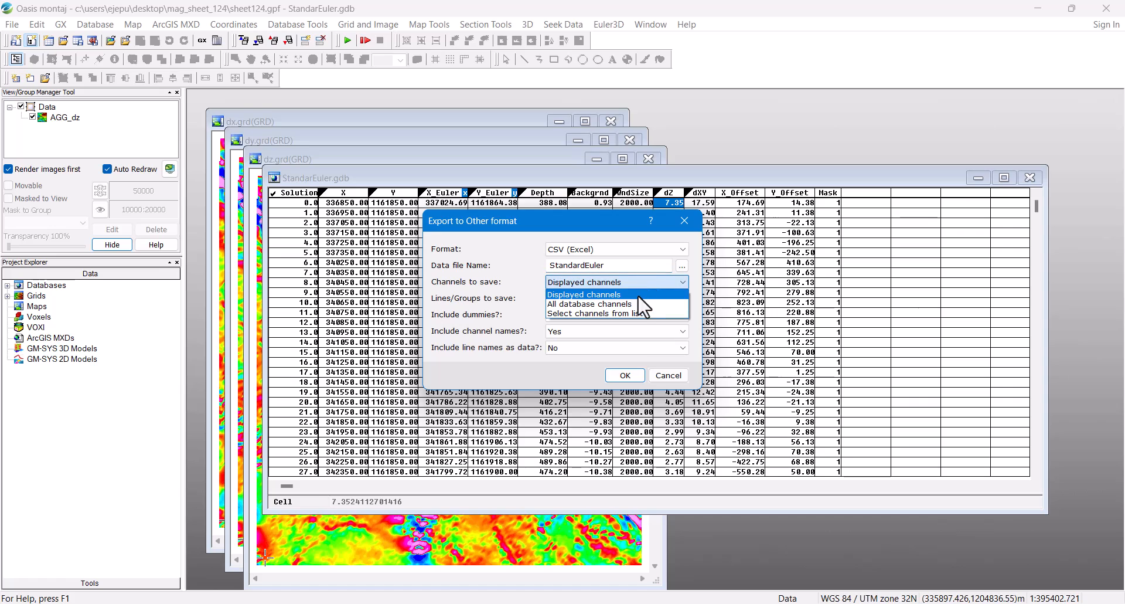
click(639, 303)
click(636, 301)
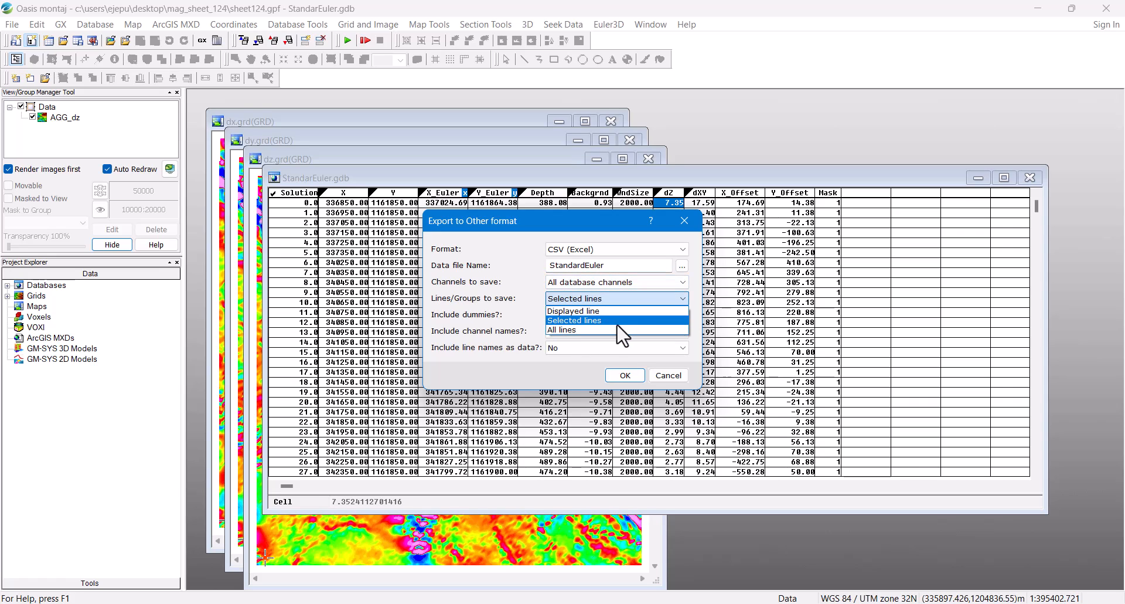
click(616, 332)
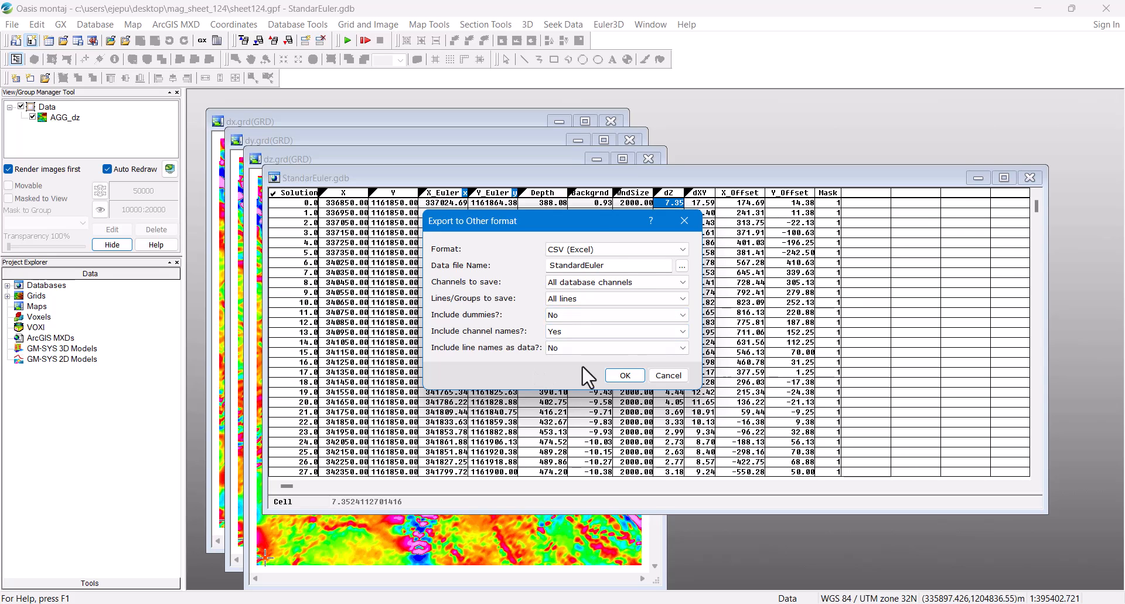
click(633, 264)
text(.csv)
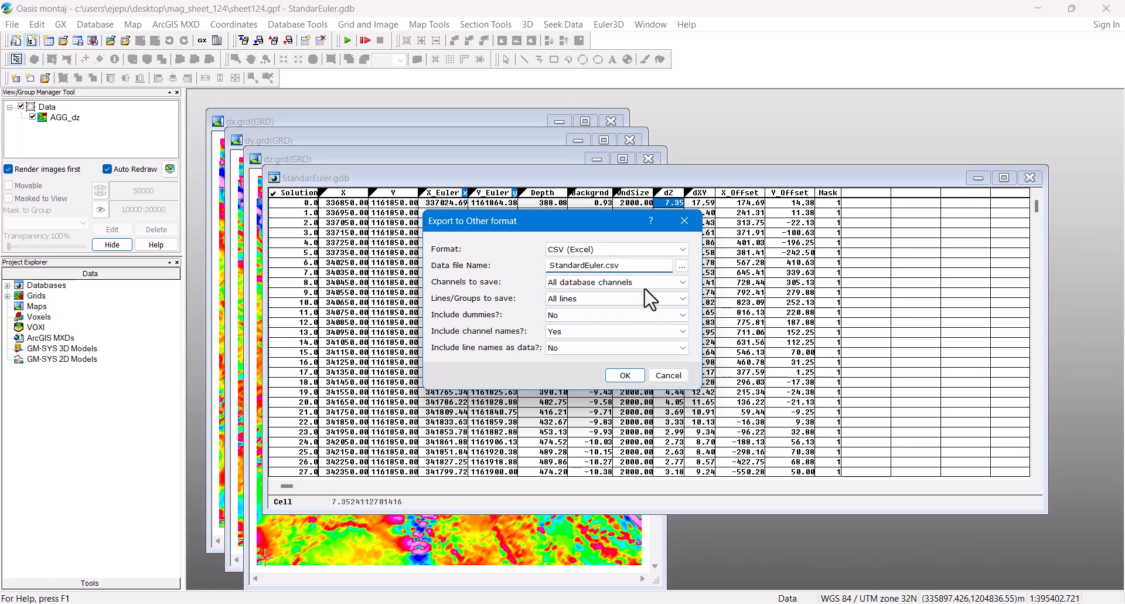
click(625, 375)
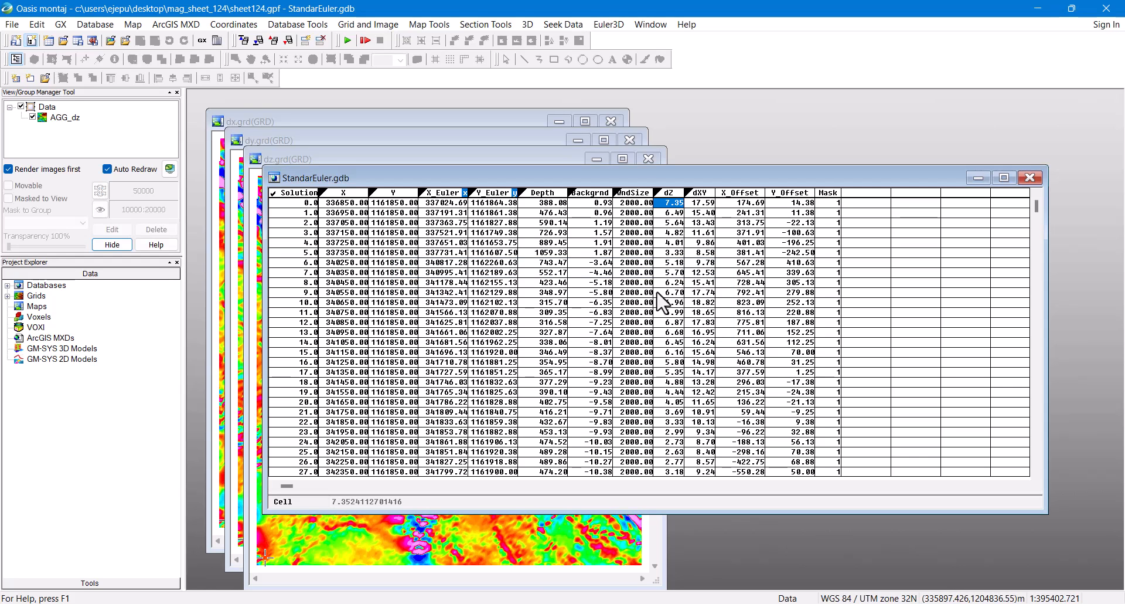
Step: Create the analytic signal grid as.grd from dx, dy, dz and show it in the current map
click(609, 24)
mouse_move(615, 93)
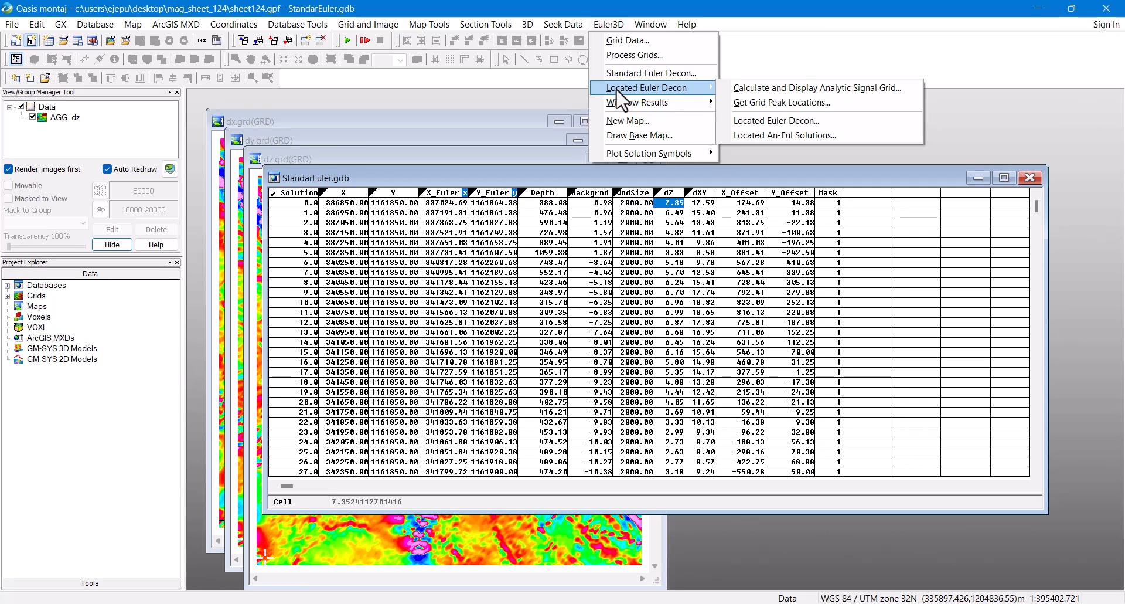
click(763, 88)
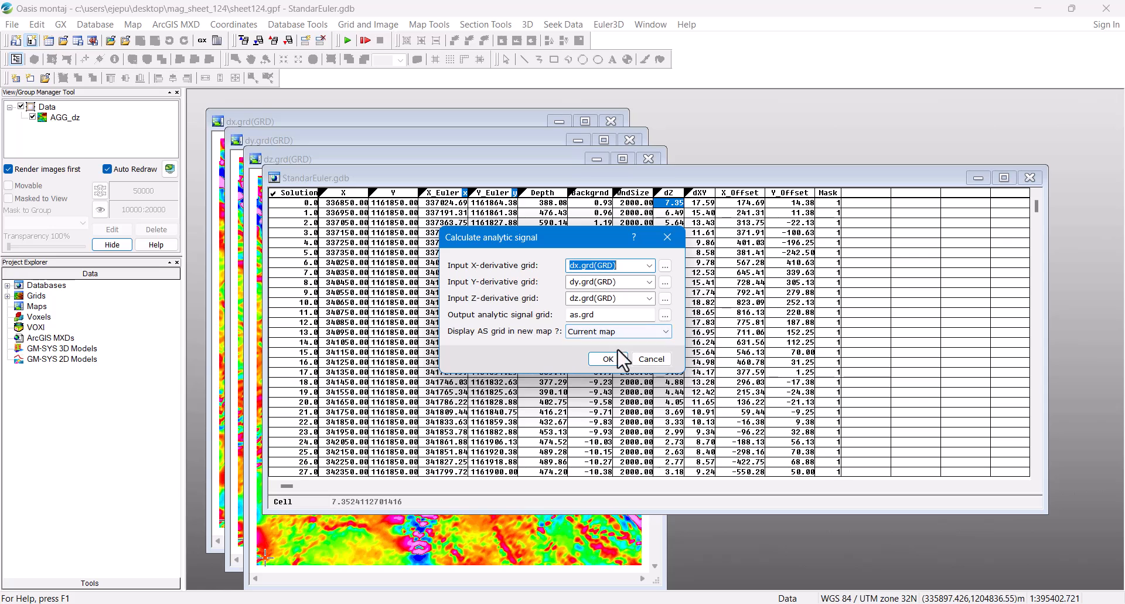
click(608, 358)
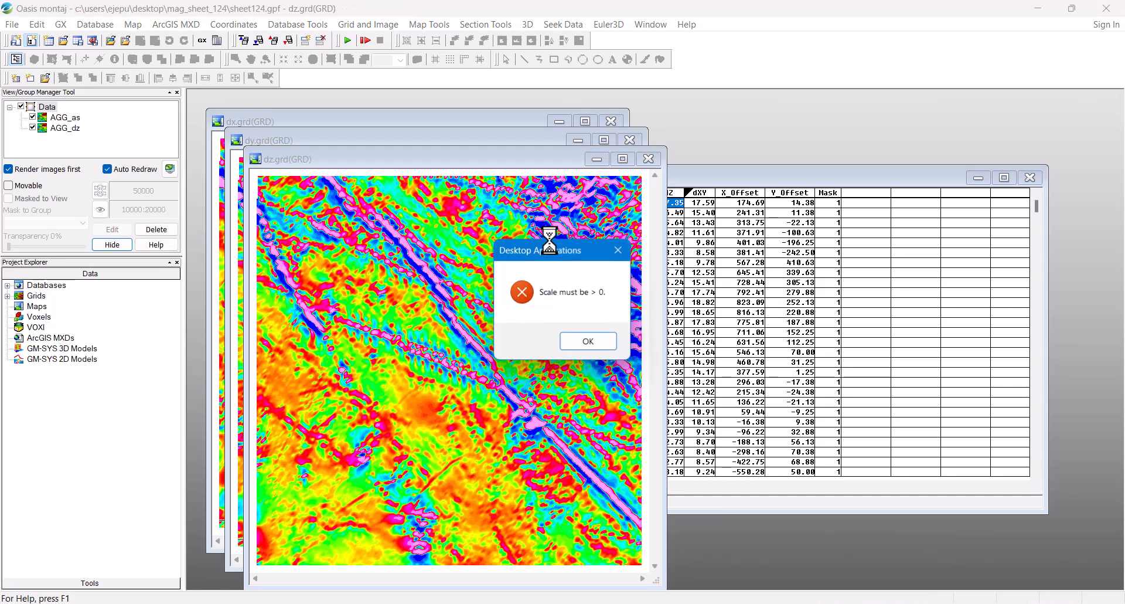
Step: Dismiss the 'Scale must be > 0', 'Run failed' and 'Failure to draw colorbar' errors
click(592, 345)
click(681, 351)
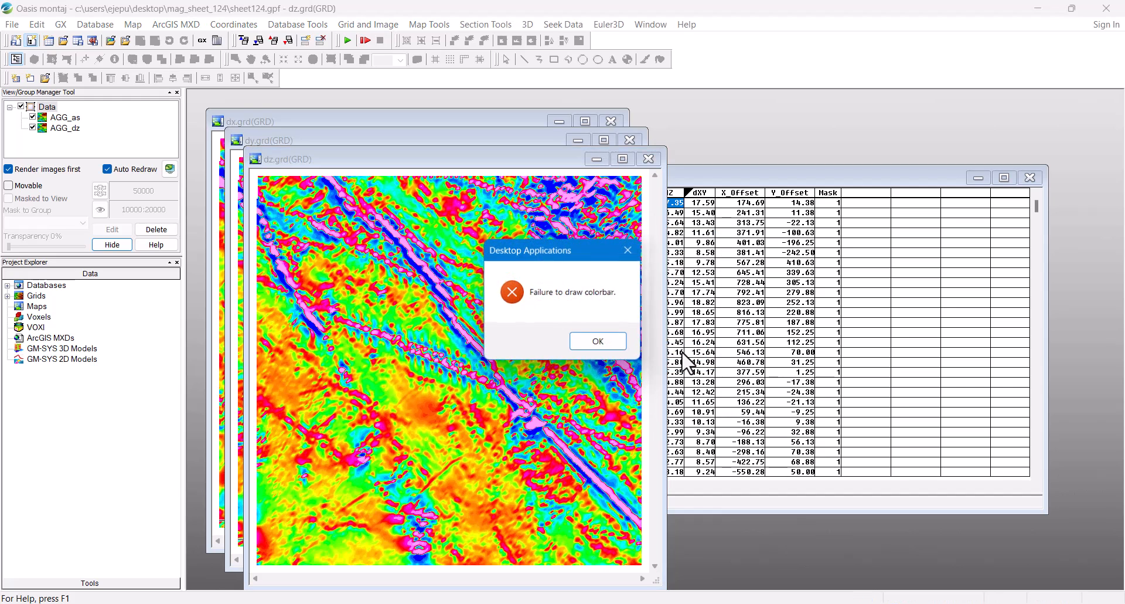
click(606, 341)
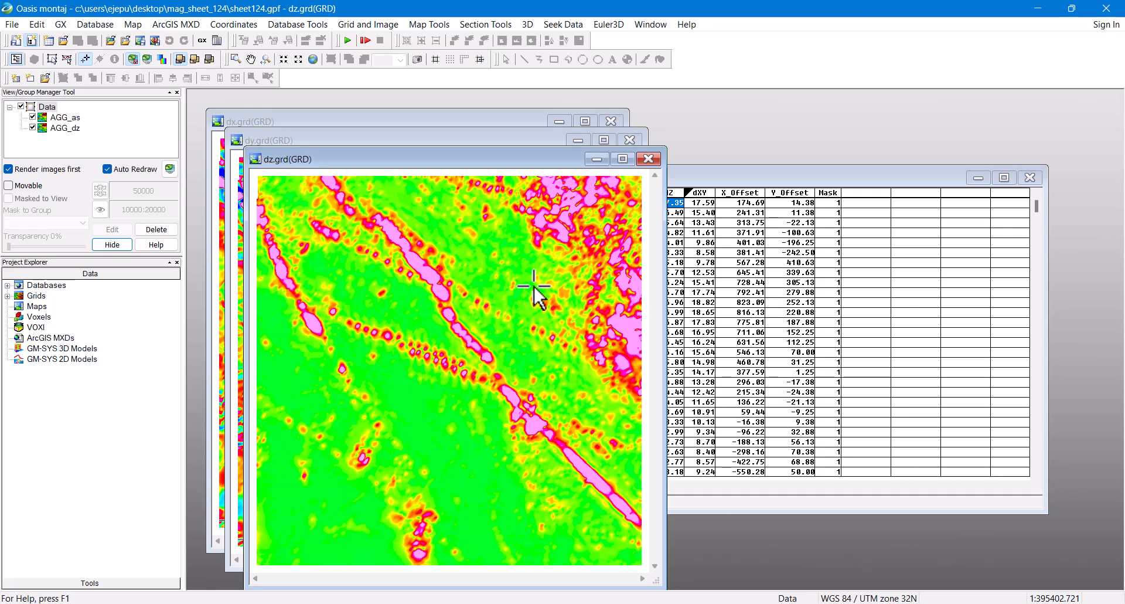
Step: Open the Standard Euler Deconvolution dialog and close it without running
click(609, 25)
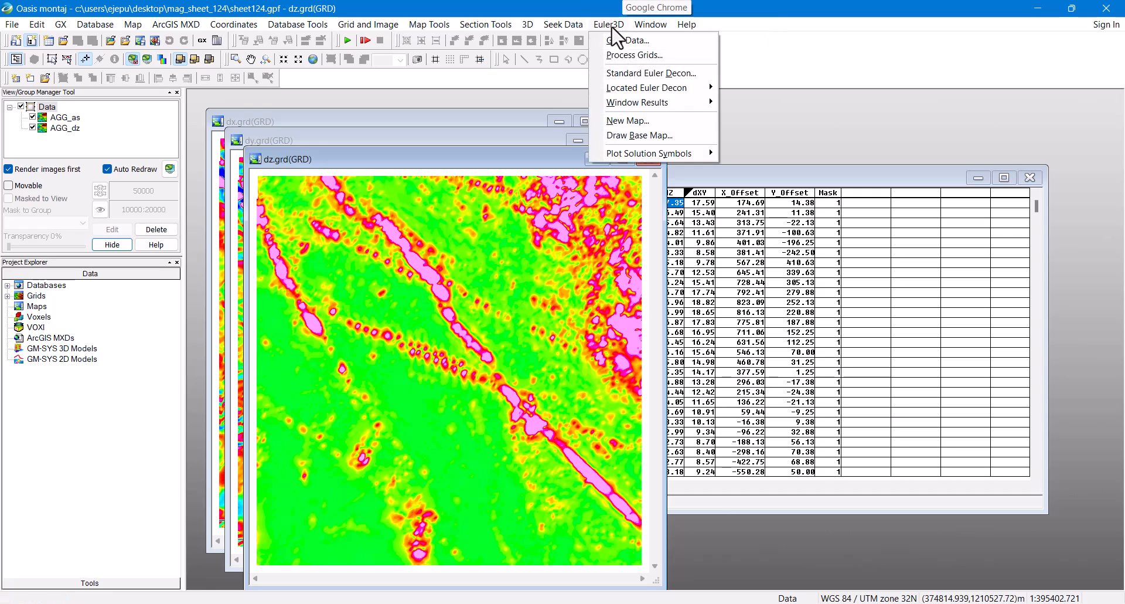
click(624, 82)
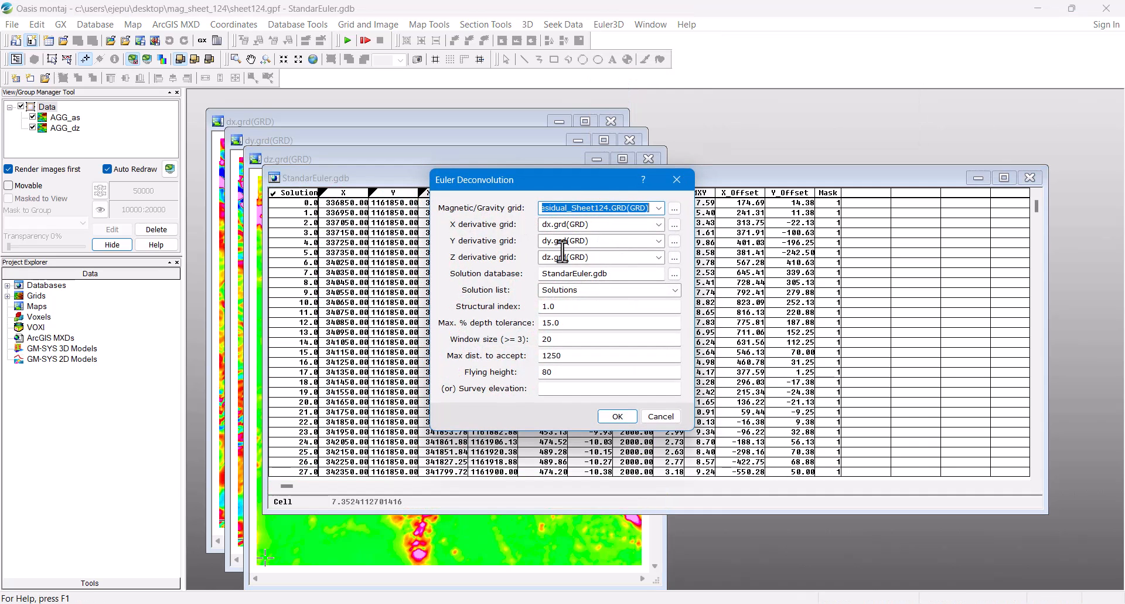
click(679, 178)
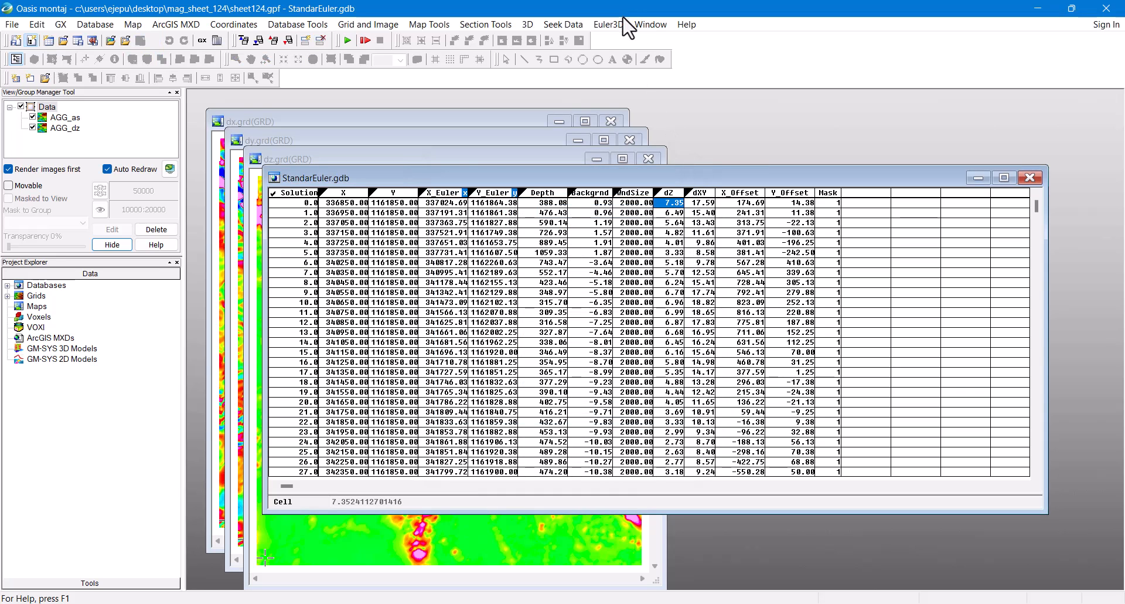
click(610, 25)
Step: Compute the dx, dy and dz derivative grids from the residual grid
click(624, 55)
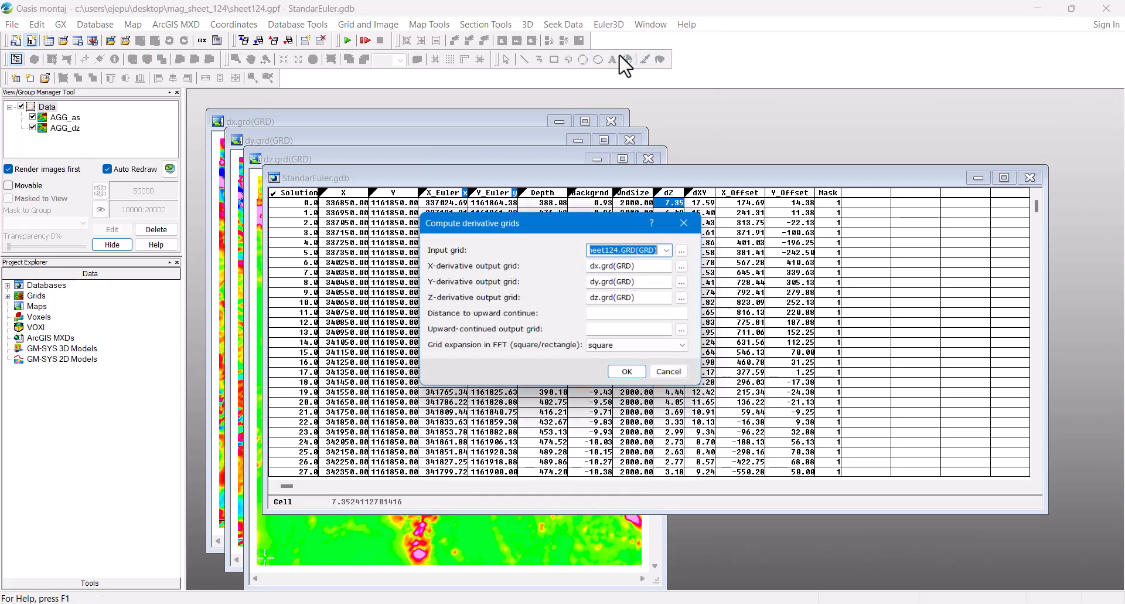
click(633, 375)
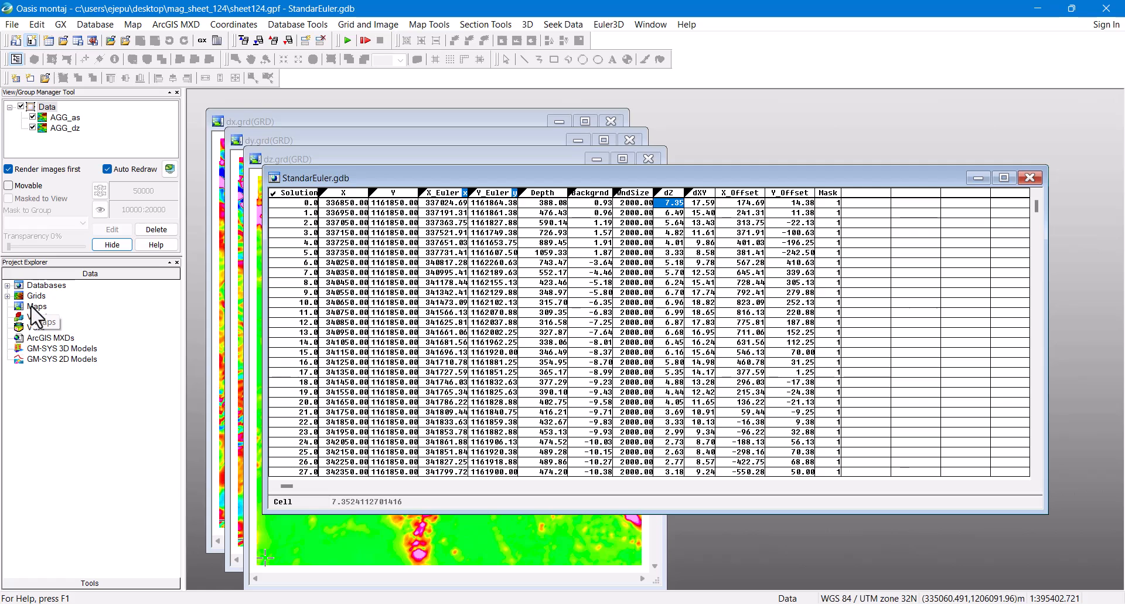
click(7, 296)
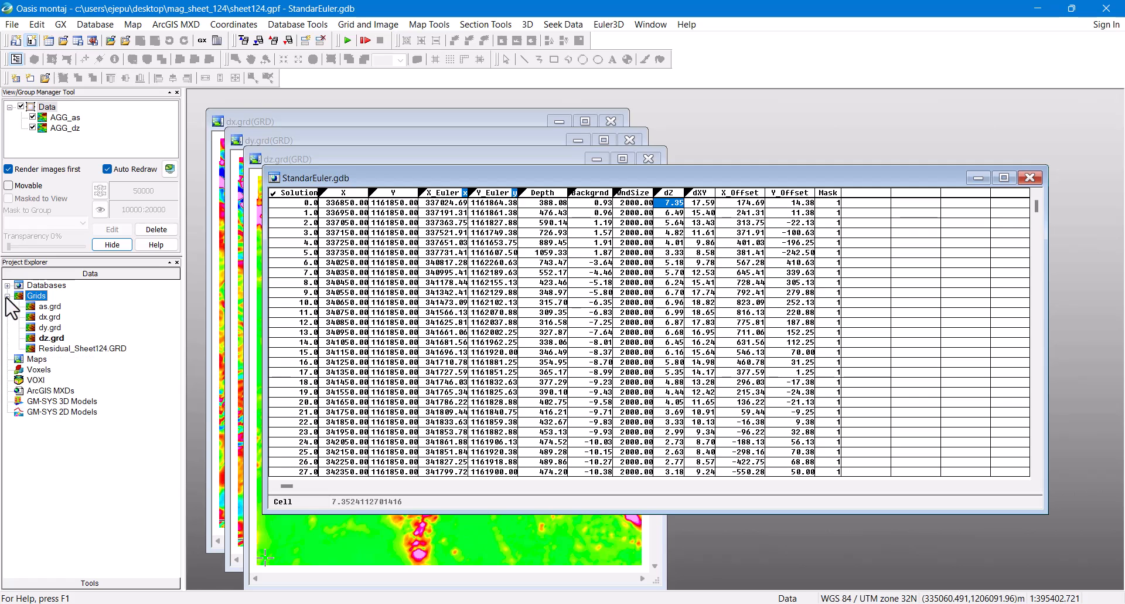
Step: Delete the as.grd, dx.grd, dy.grd and dz.grd grids and their files from the project
click(55, 308)
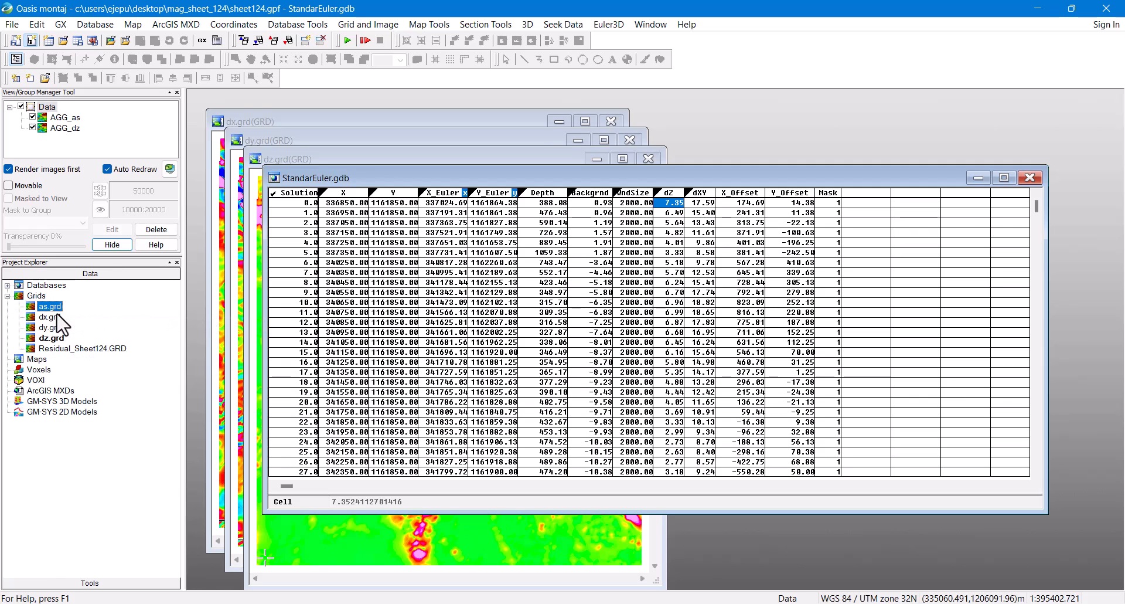
ctrl+click(59, 317)
ctrl+click(59, 339)
right_click(65, 350)
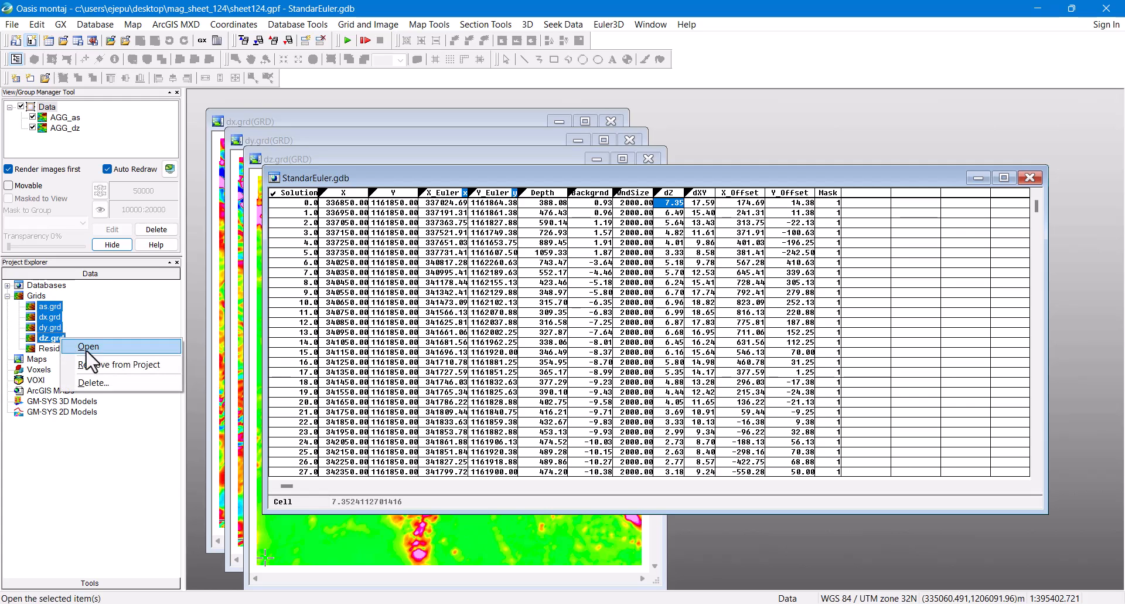
click(129, 383)
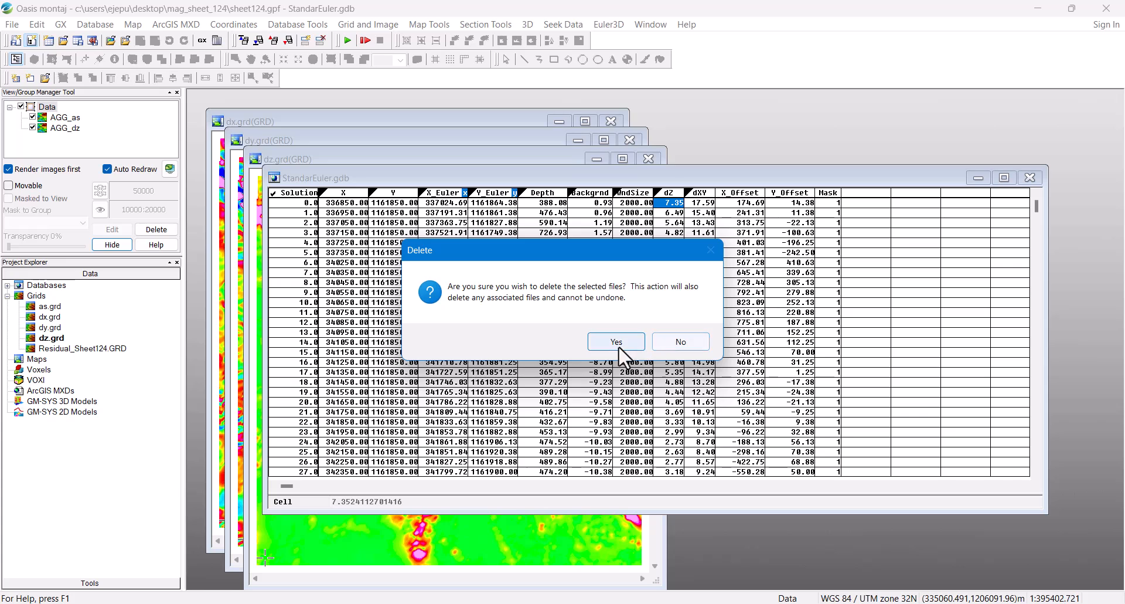
click(617, 342)
Step: Recompute the dx, dy and dz derivative grids from the residual grid
click(606, 25)
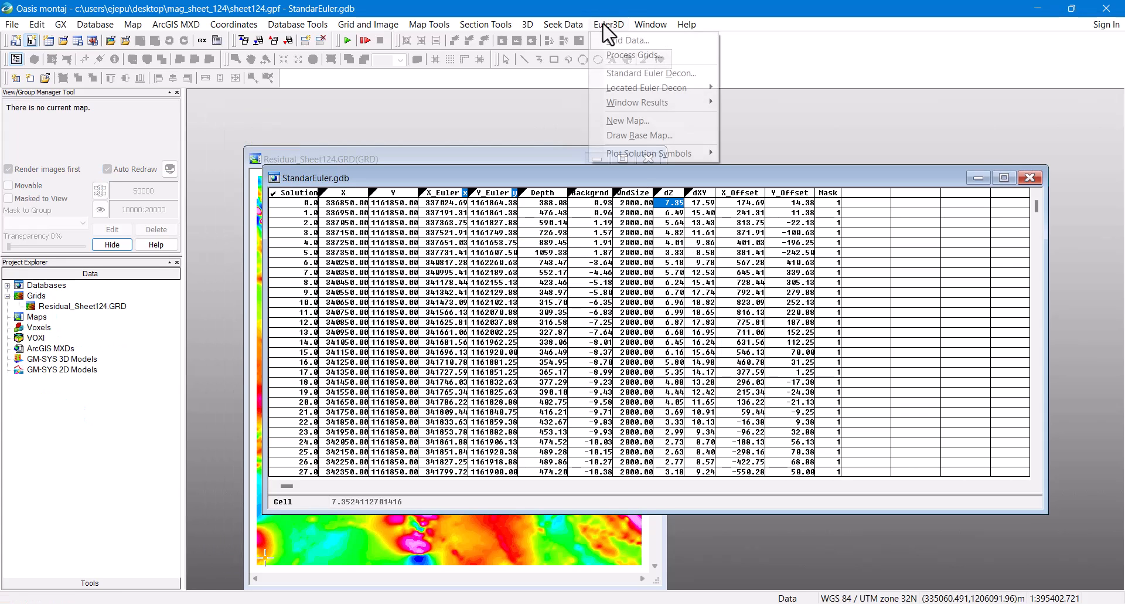
click(621, 57)
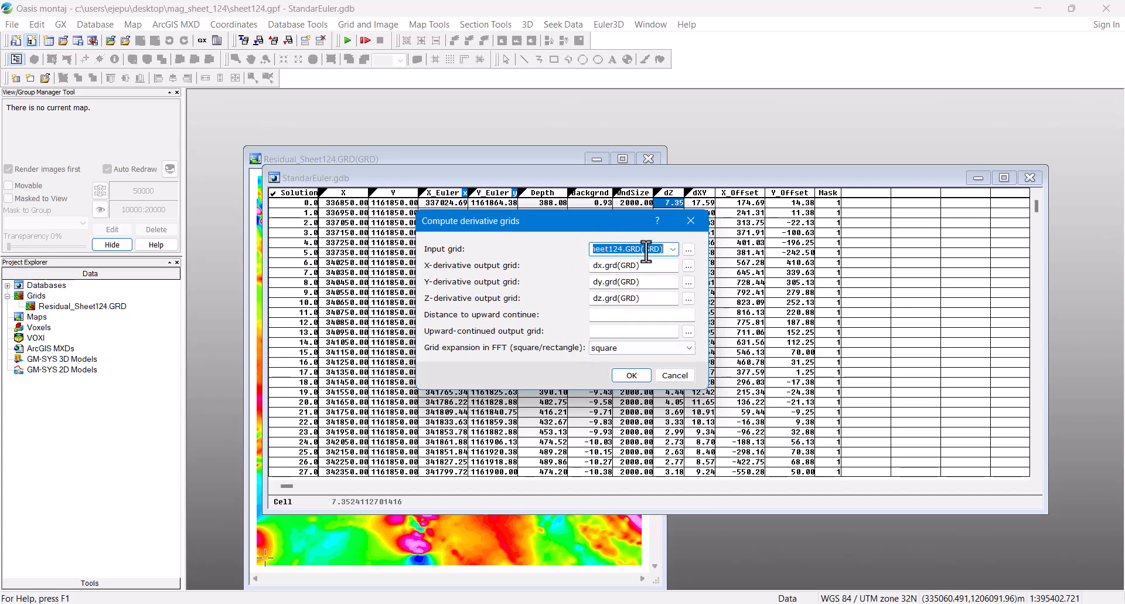
click(631, 376)
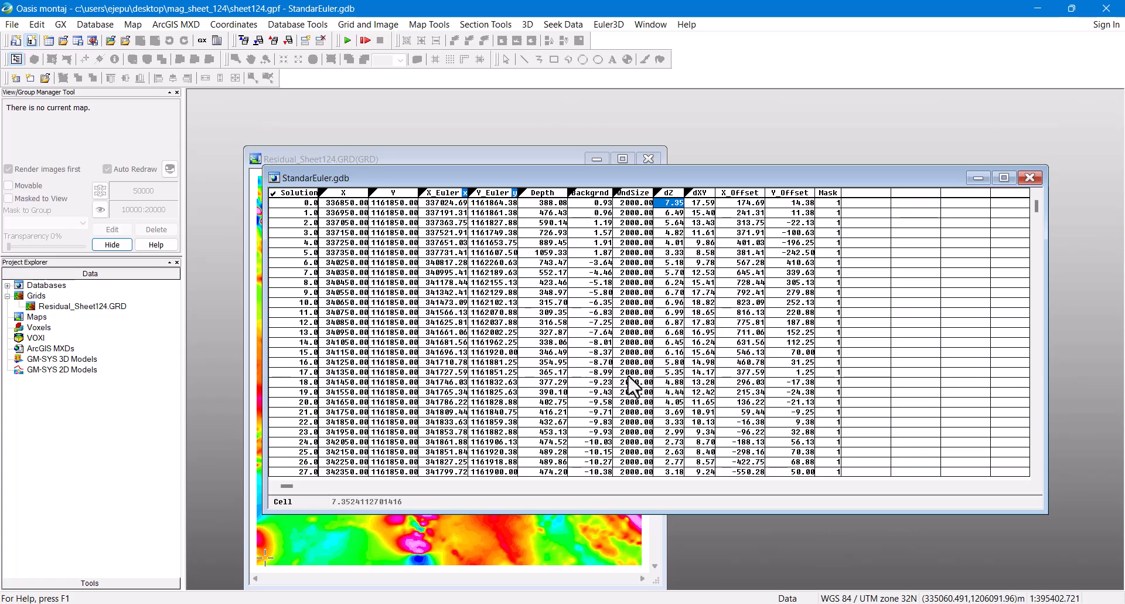
Step: Add dx.grd, dy.grd and dz.grd to the project and arrange their grid windows
right_click(37, 297)
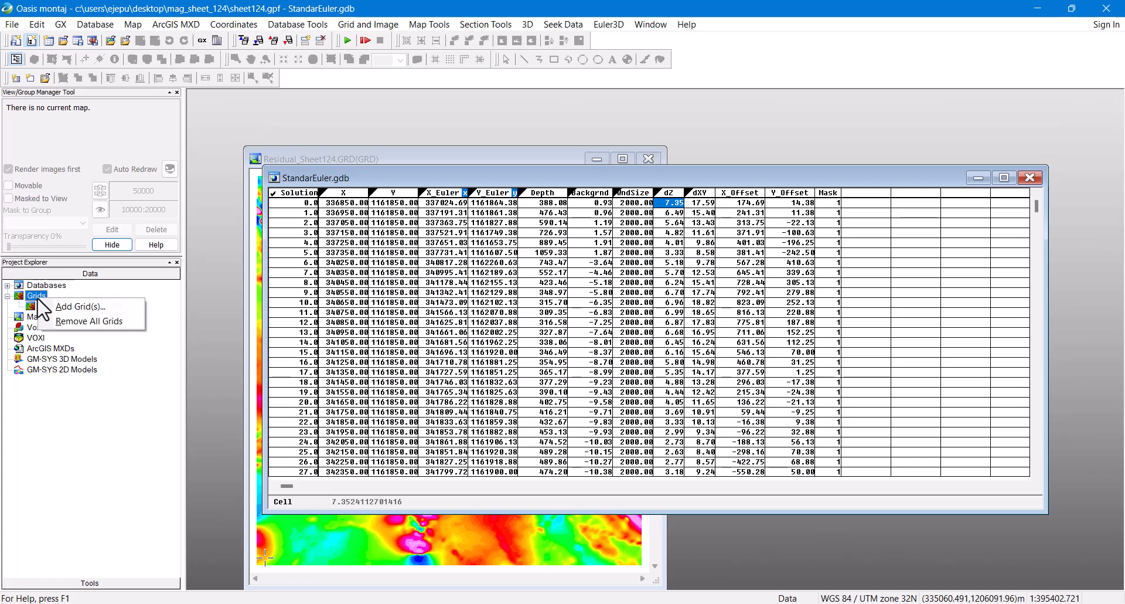
click(91, 307)
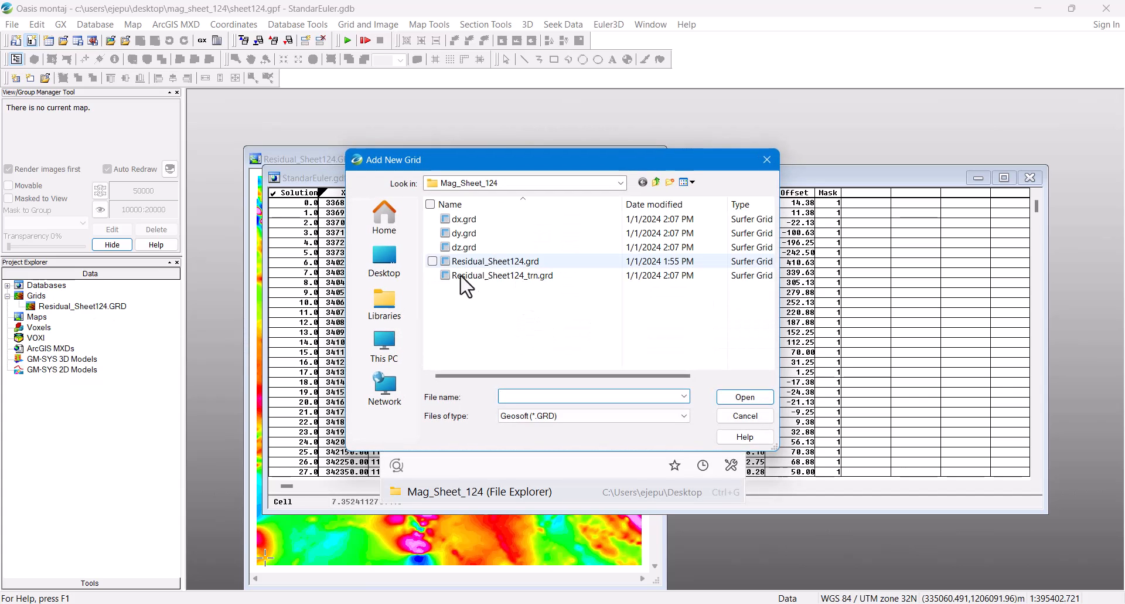
click(432, 219)
click(432, 233)
click(432, 246)
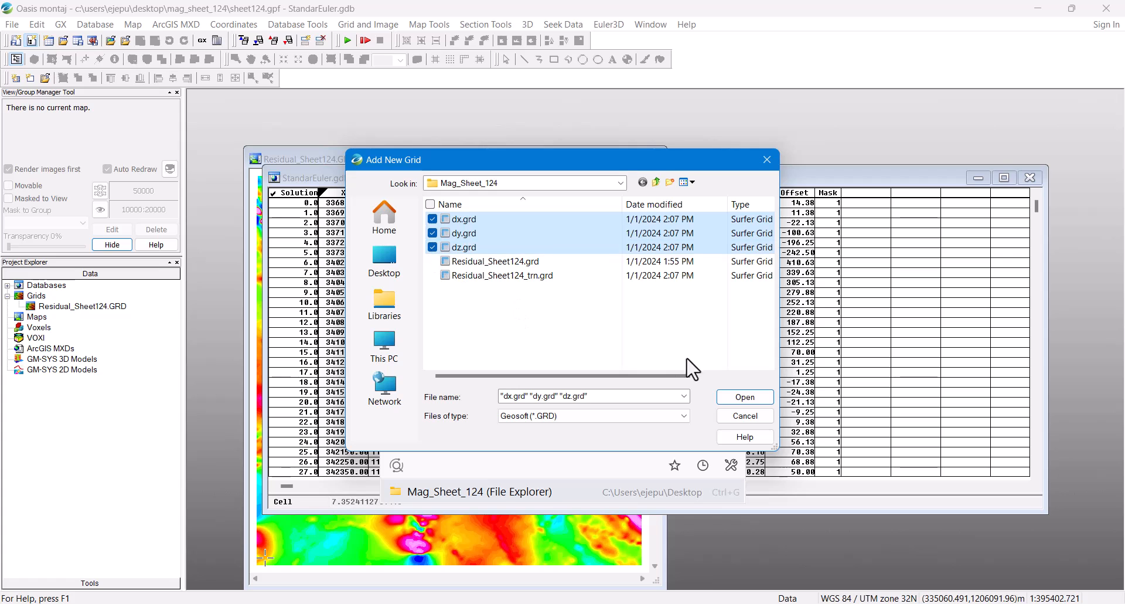
click(746, 398)
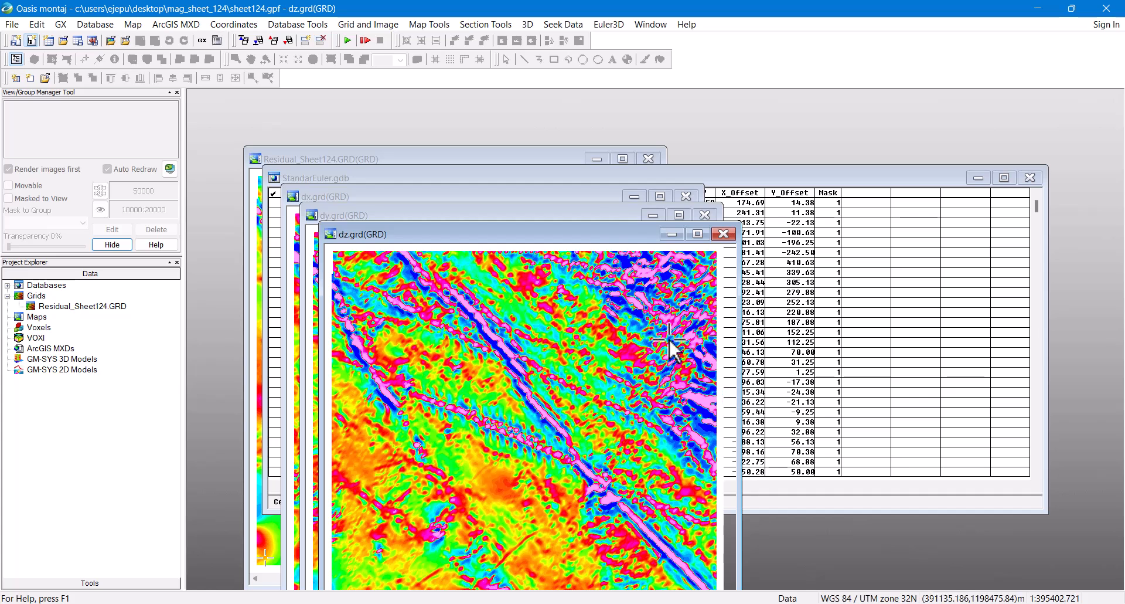
drag(589, 233, 730, 232)
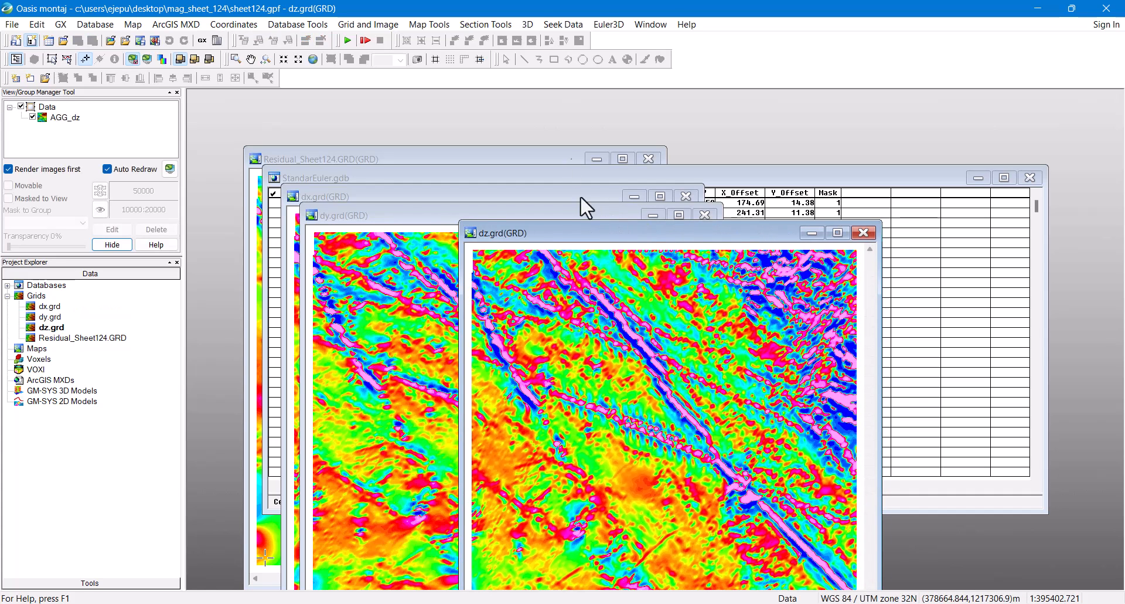
Step: Draw a base map around the grid, accepting the default layout settings
click(384, 24)
click(437, 26)
click(435, 25)
mouse_move(447, 41)
mouse_move(533, 55)
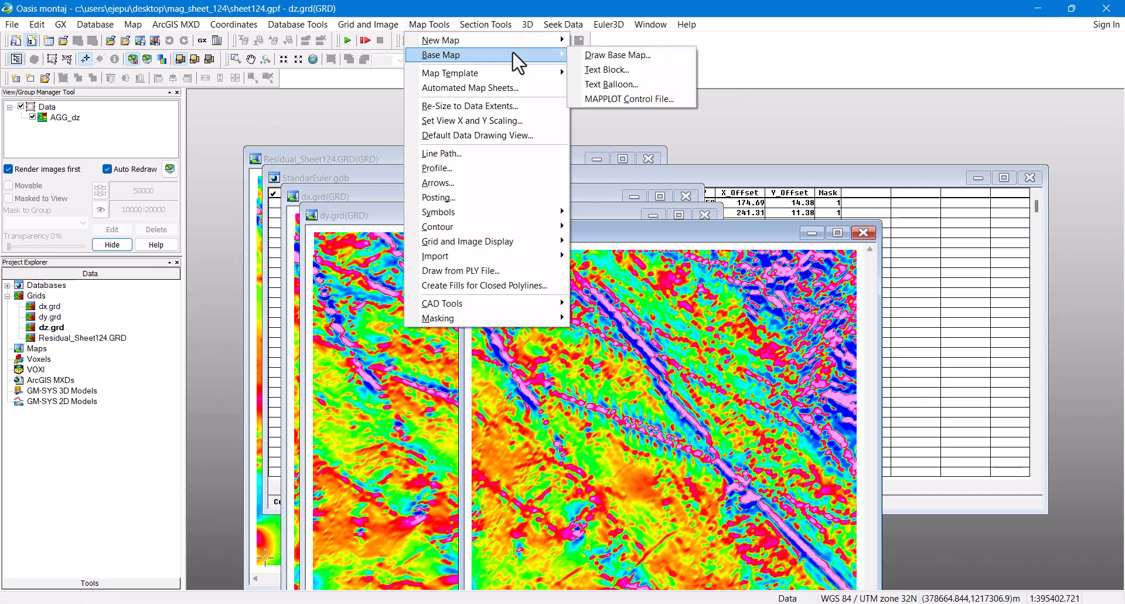
click(636, 59)
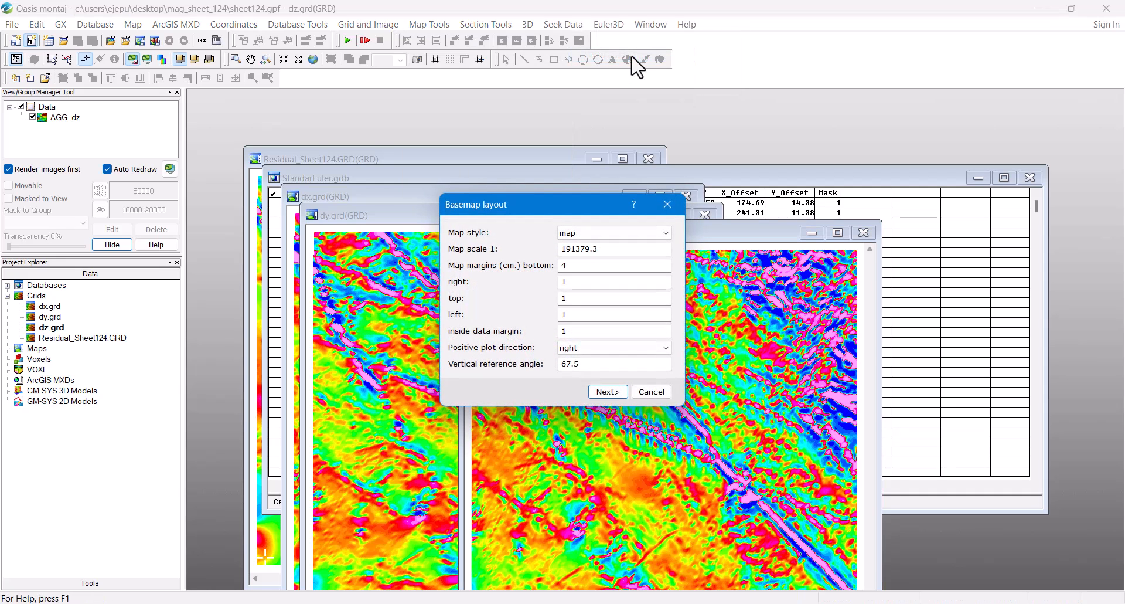
click(666, 201)
Step: Create the Analytic Signal map from scanned X,Y extents with landscape A3 template and calculated scale
click(430, 24)
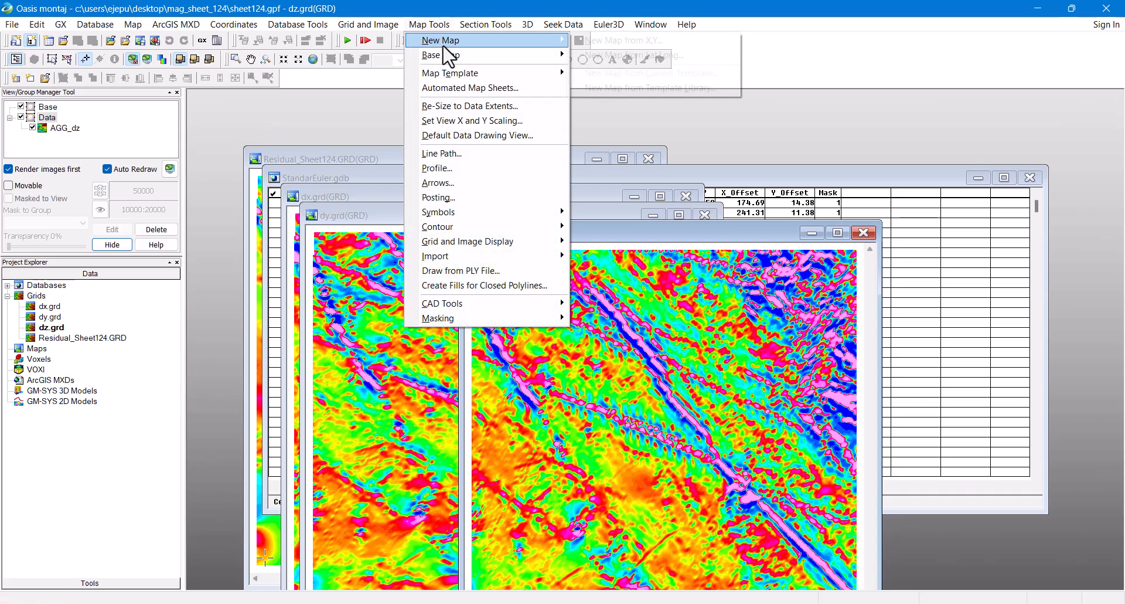
click(644, 42)
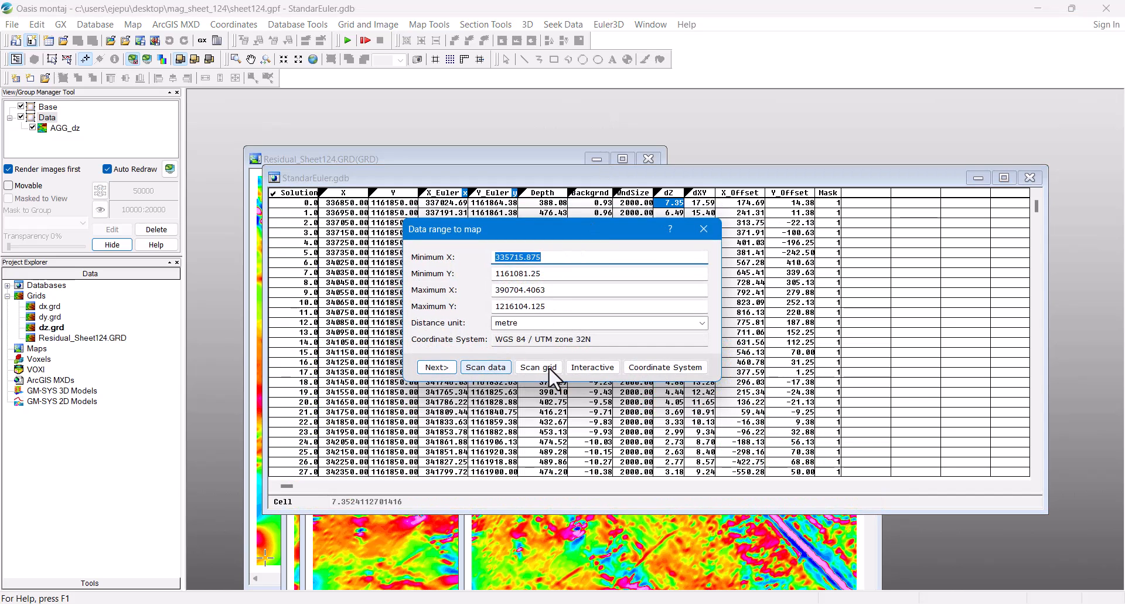
click(487, 364)
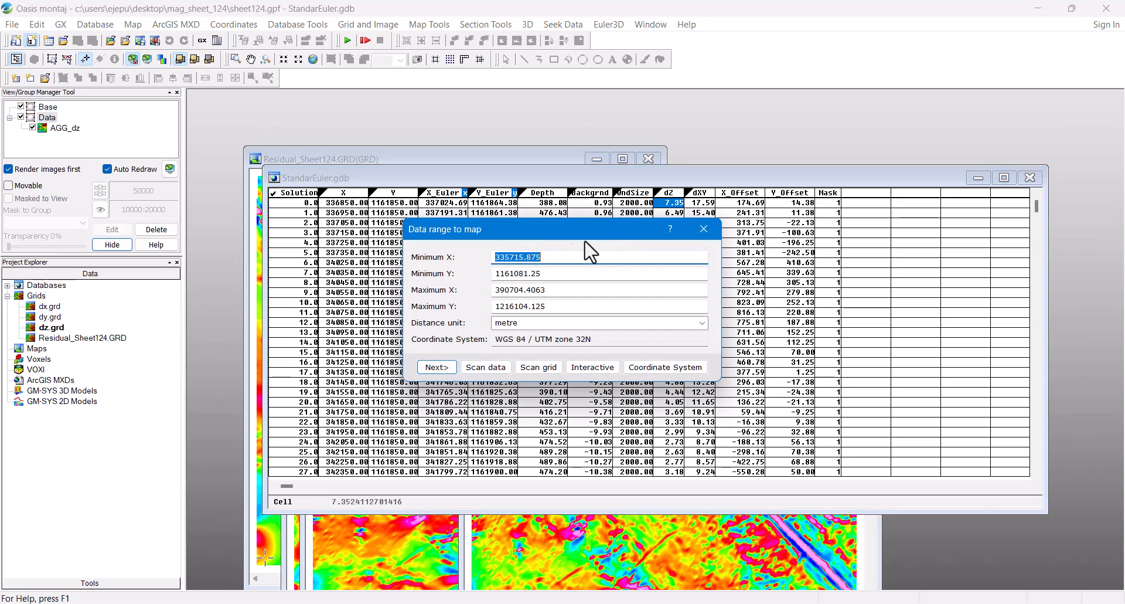
click(437, 368)
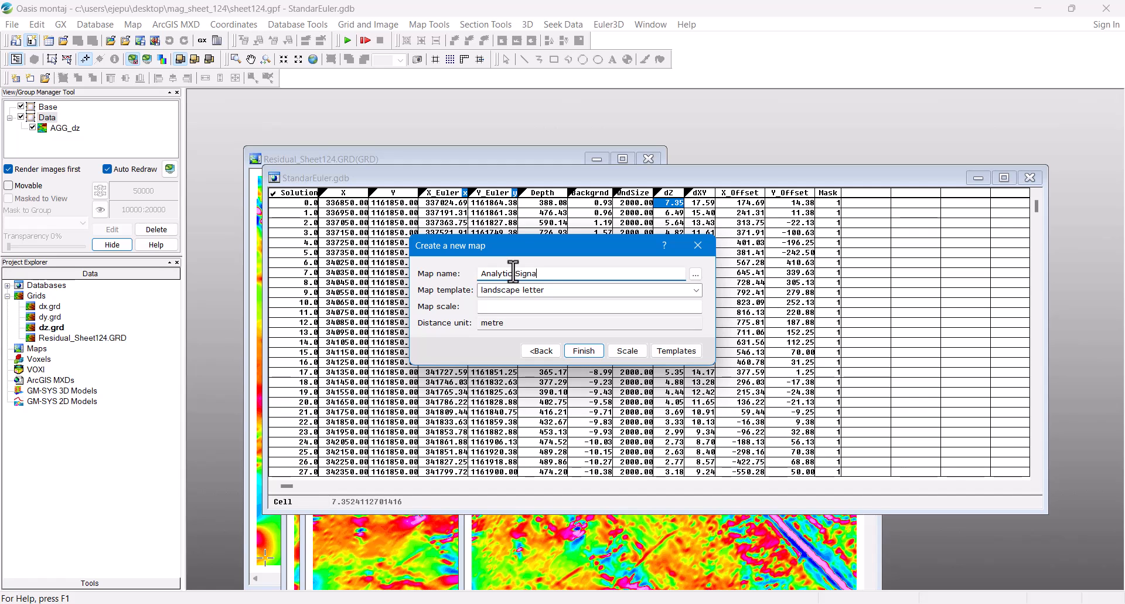
click(599, 290)
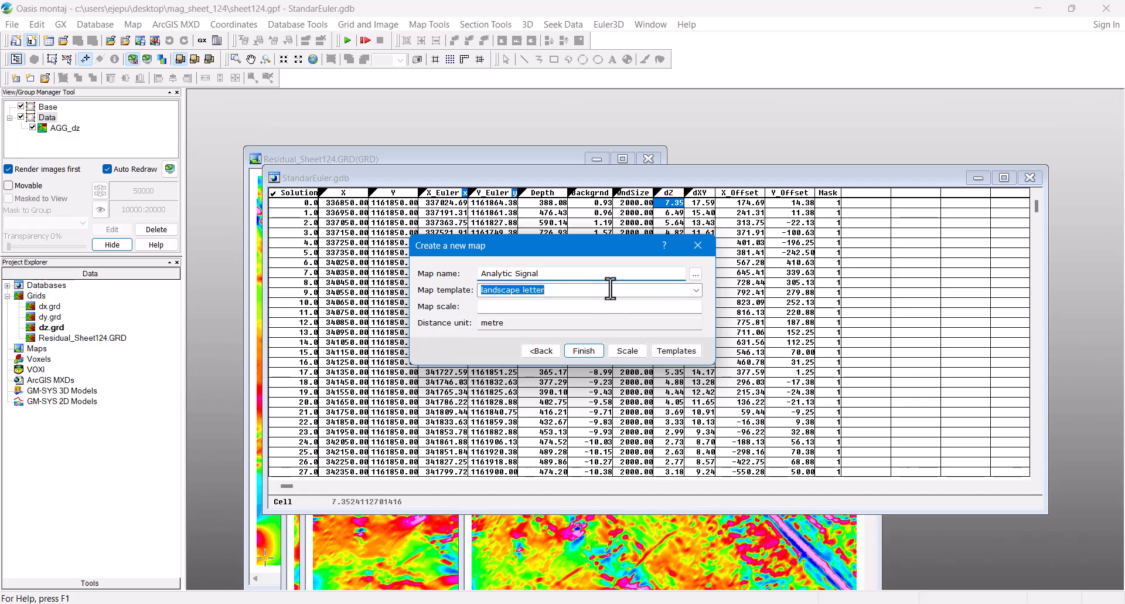
click(696, 291)
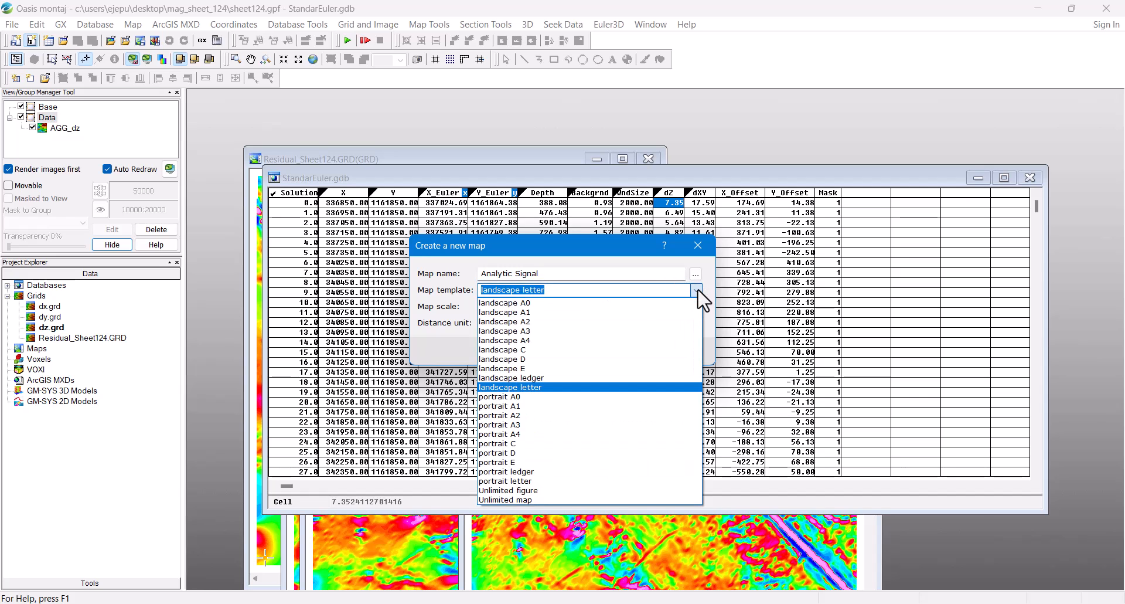
click(558, 331)
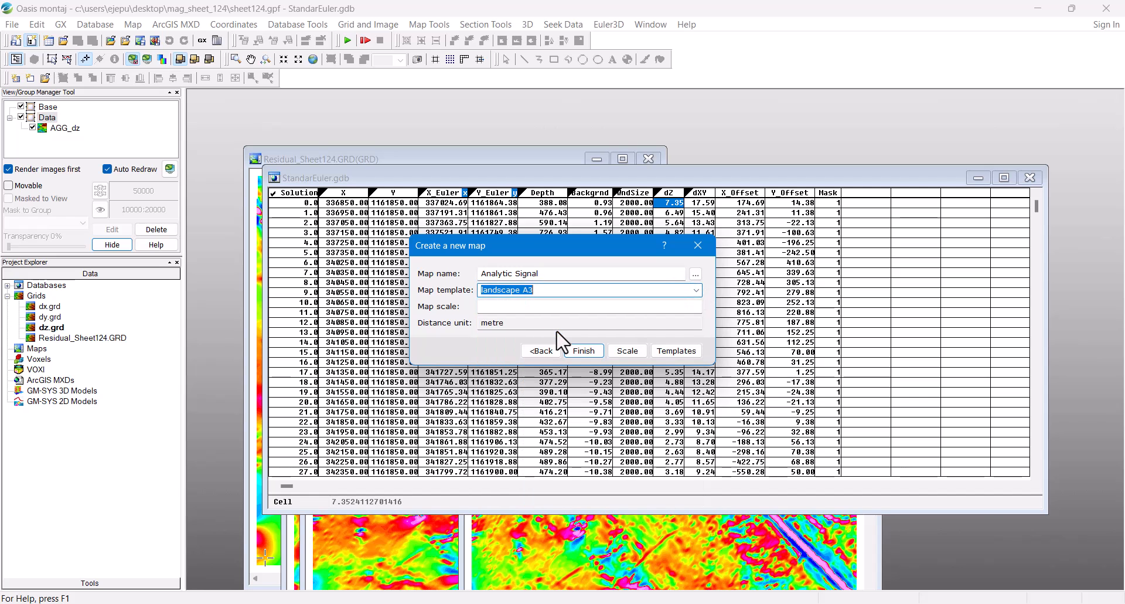
click(628, 352)
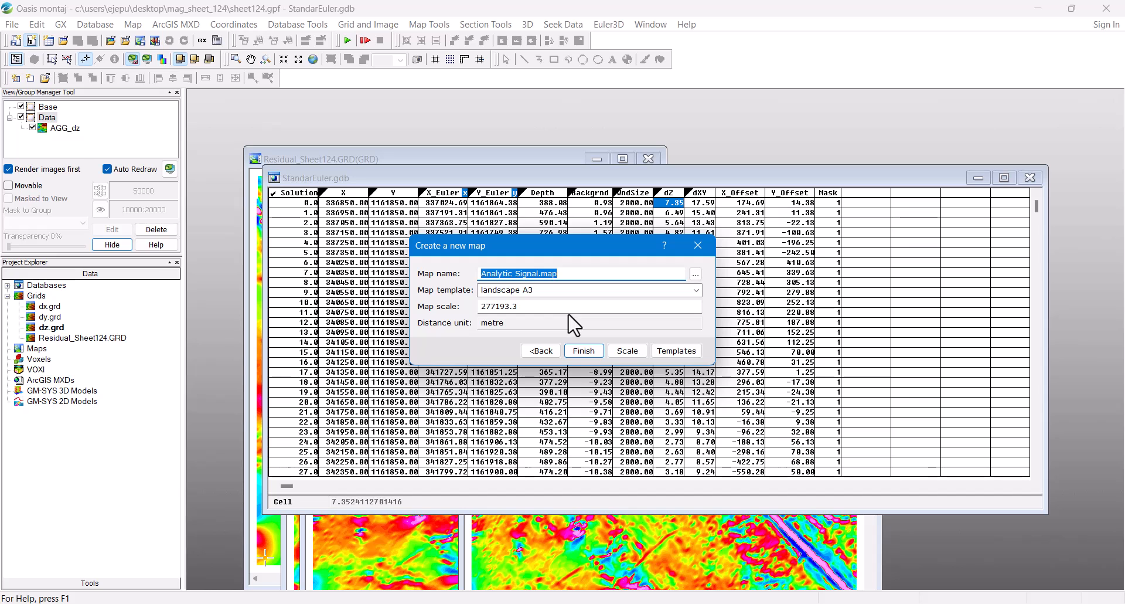
click(583, 351)
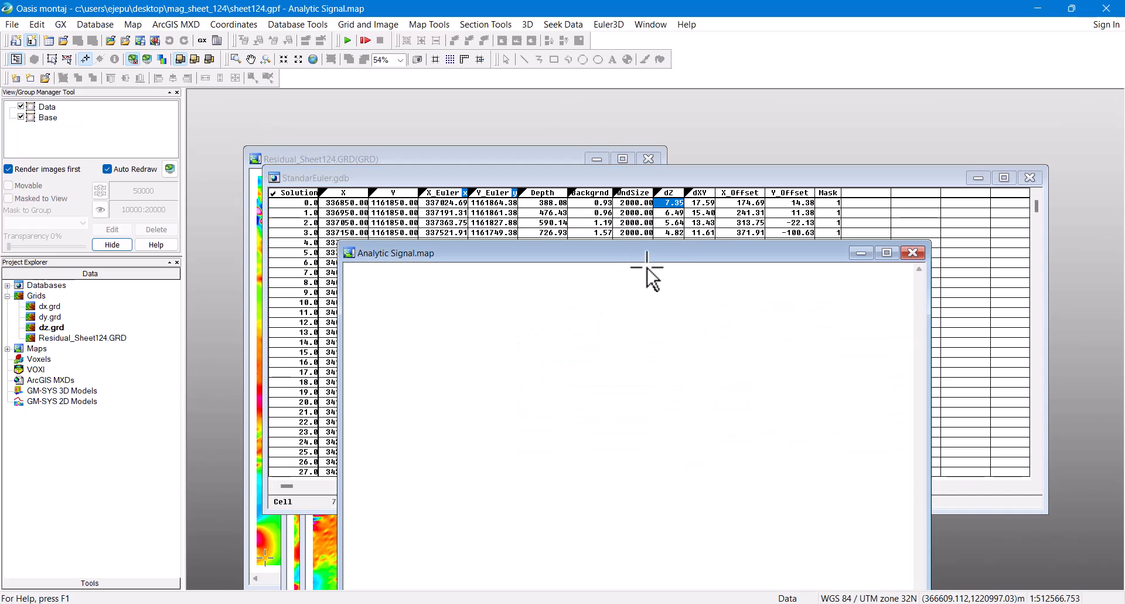
Step: Reposition the Analytic Signal map window and cancel a base map layout on it
drag(654, 256, 616, 132)
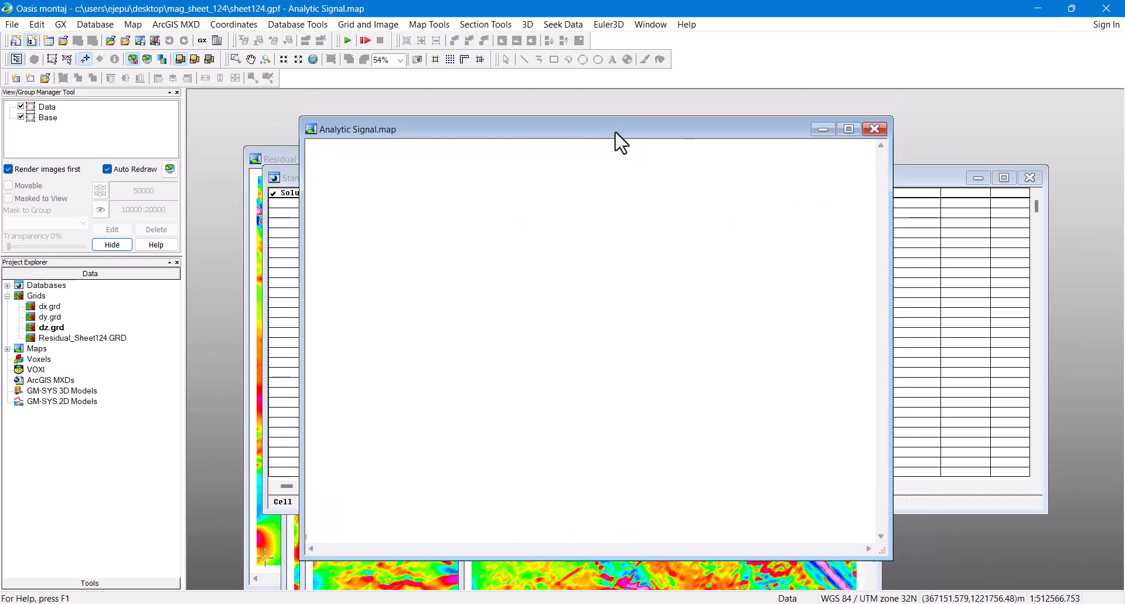
click(432, 25)
mouse_move(446, 53)
click(609, 58)
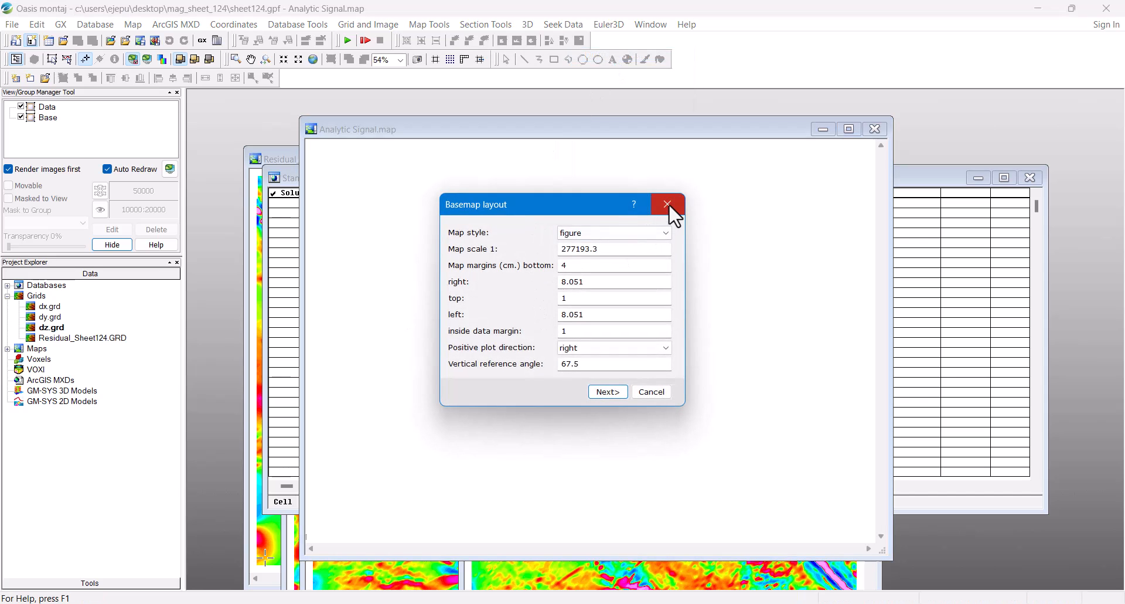
click(668, 204)
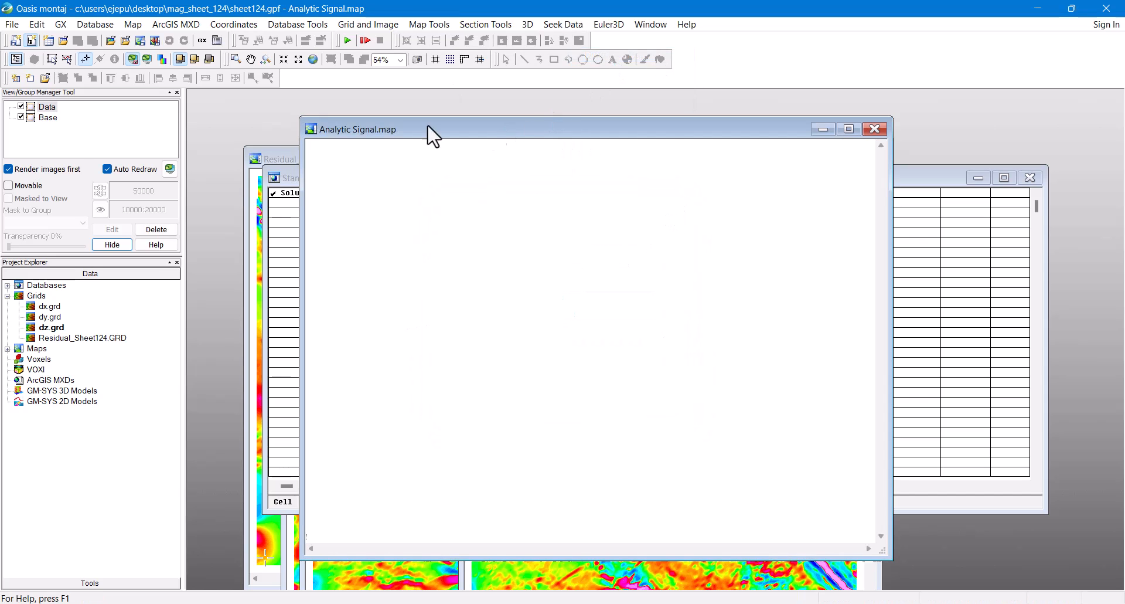
Step: Calculate as.grd from the dx, dy, dz grids and display it on the current map
click(608, 25)
mouse_move(626, 94)
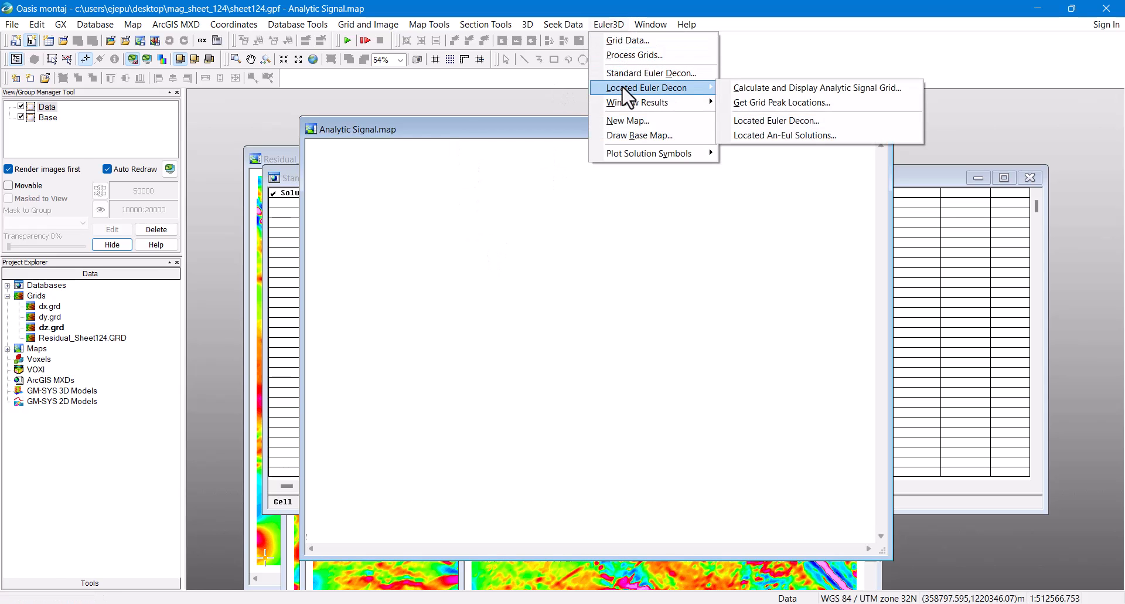
click(766, 88)
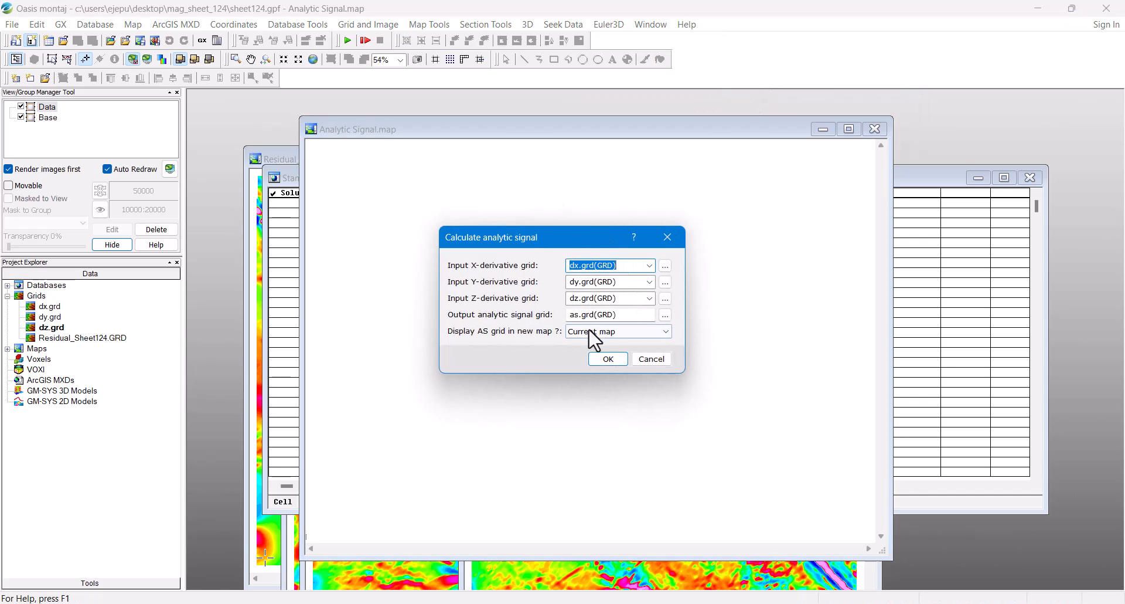
click(607, 359)
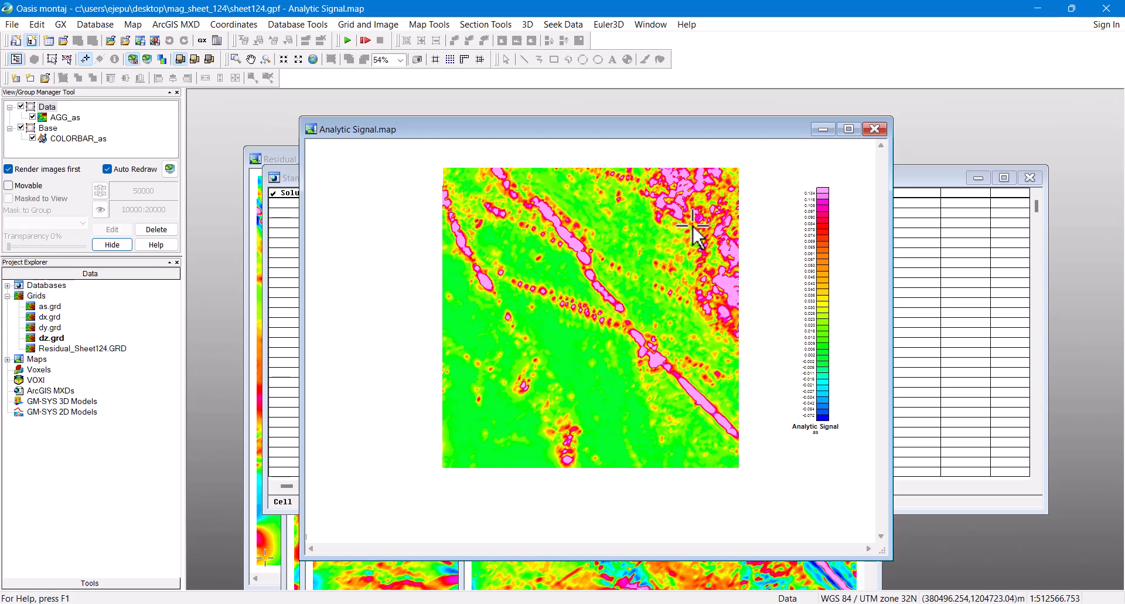
drag(640, 137, 622, 167)
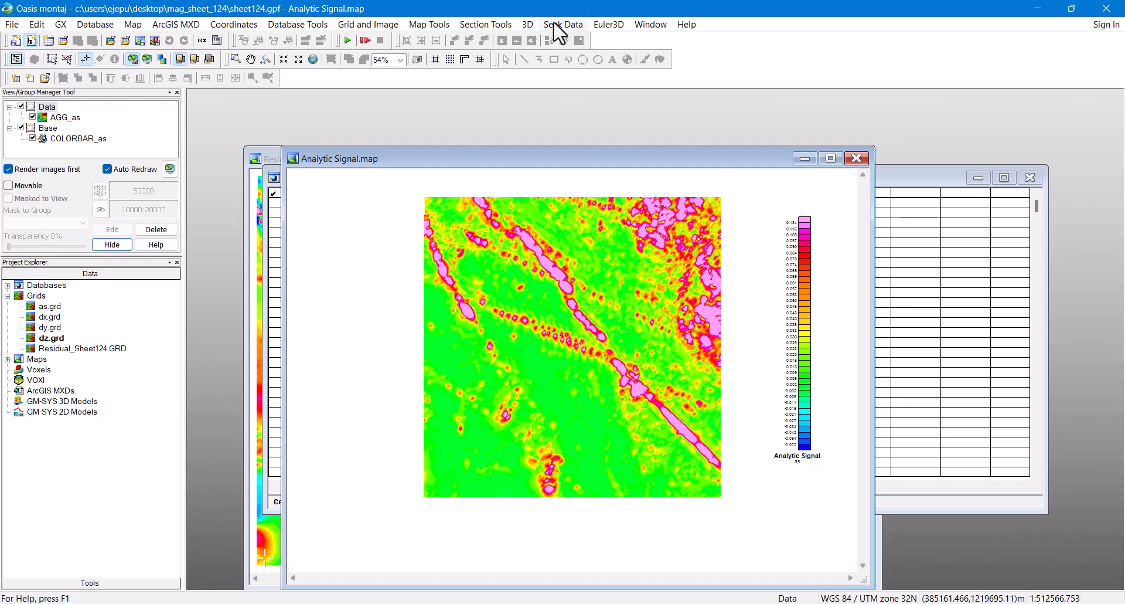
Step: Locate as.grd peaks into a new LocatedEuler database using the Grid_value channel, plotting them
click(609, 25)
mouse_move(629, 106)
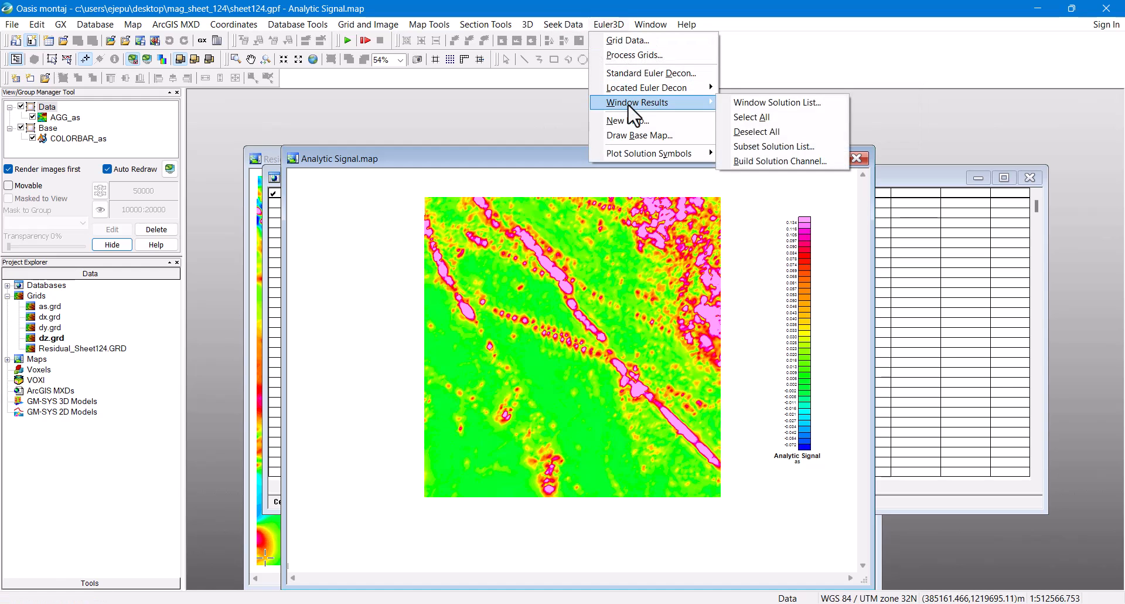
mouse_move(656, 88)
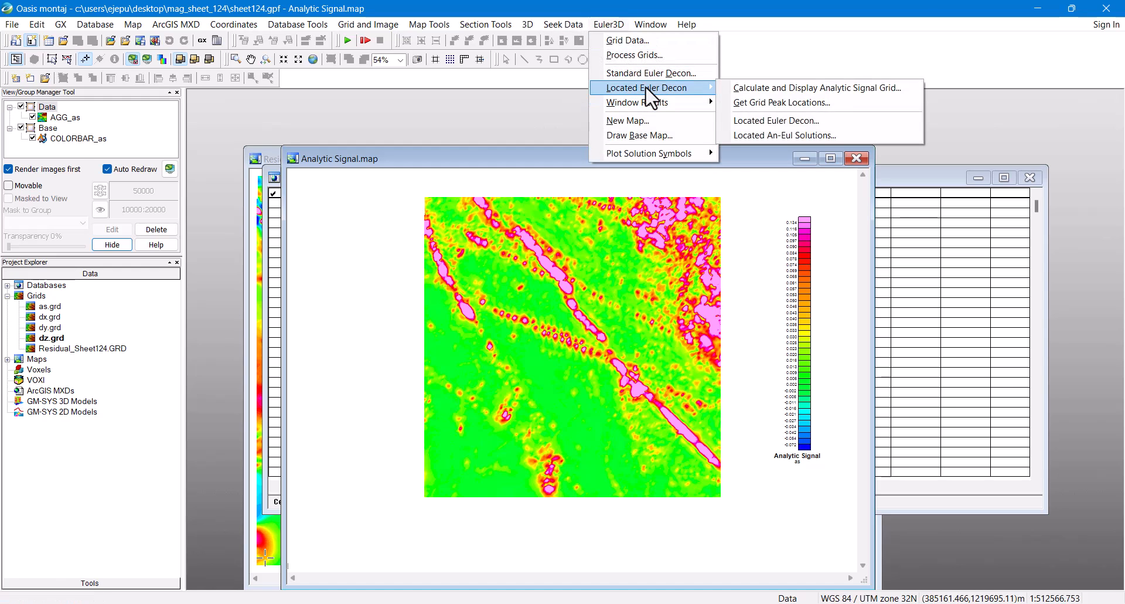
click(808, 117)
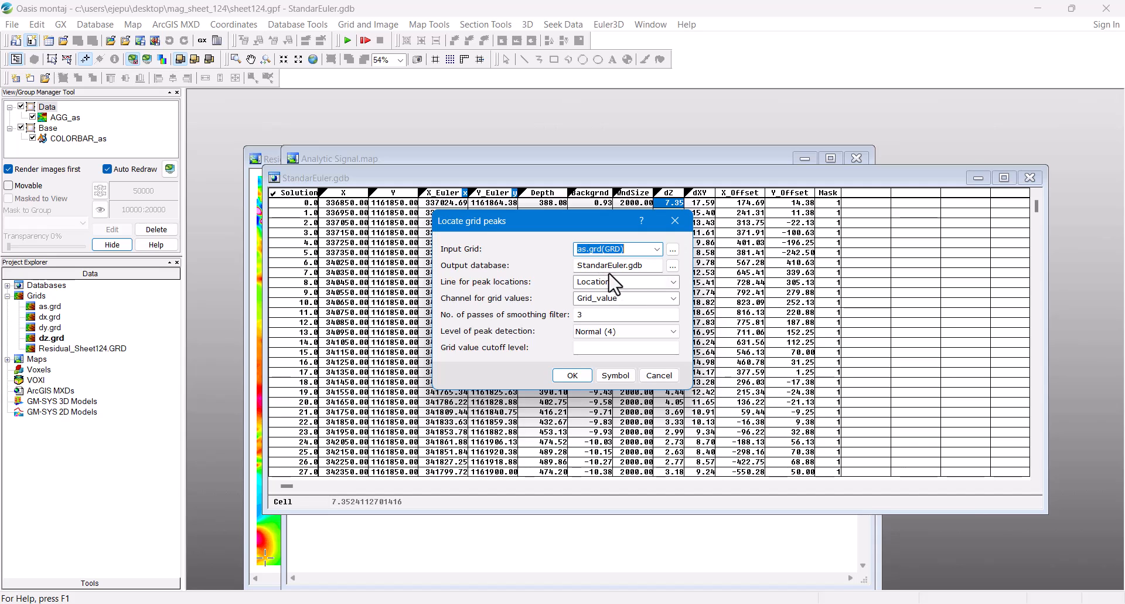
drag(647, 267, 562, 265)
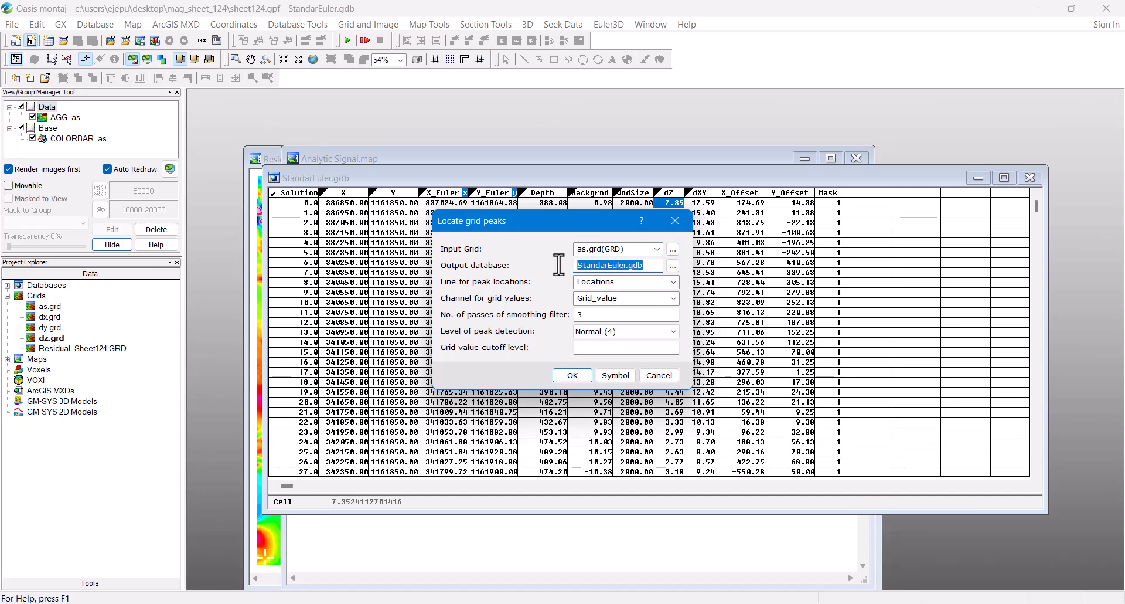
text(LocatedEuler)
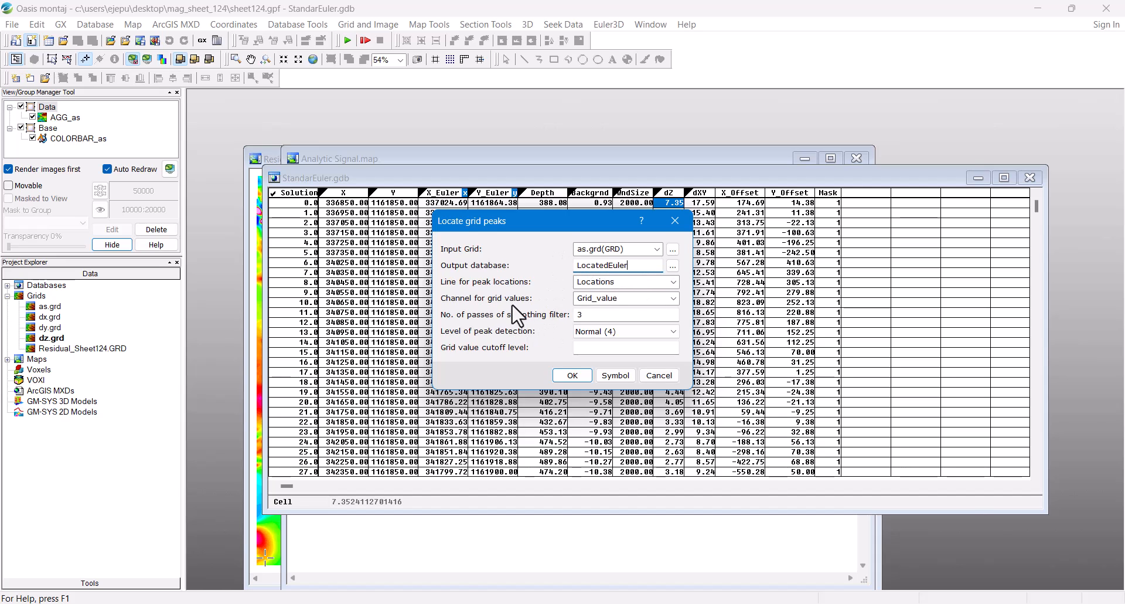
click(673, 298)
click(674, 300)
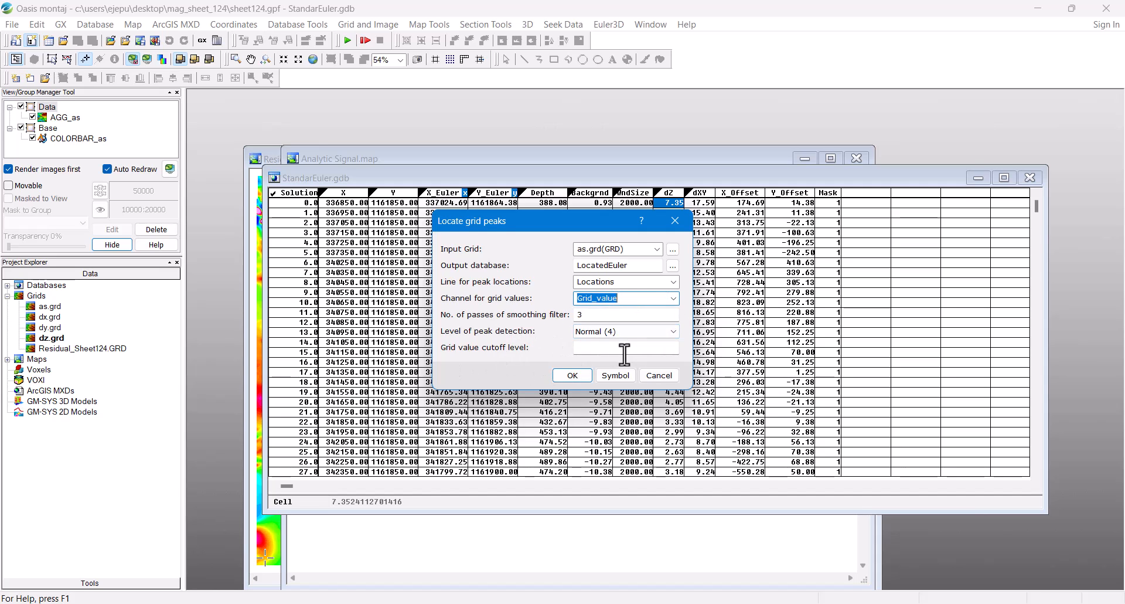
click(572, 375)
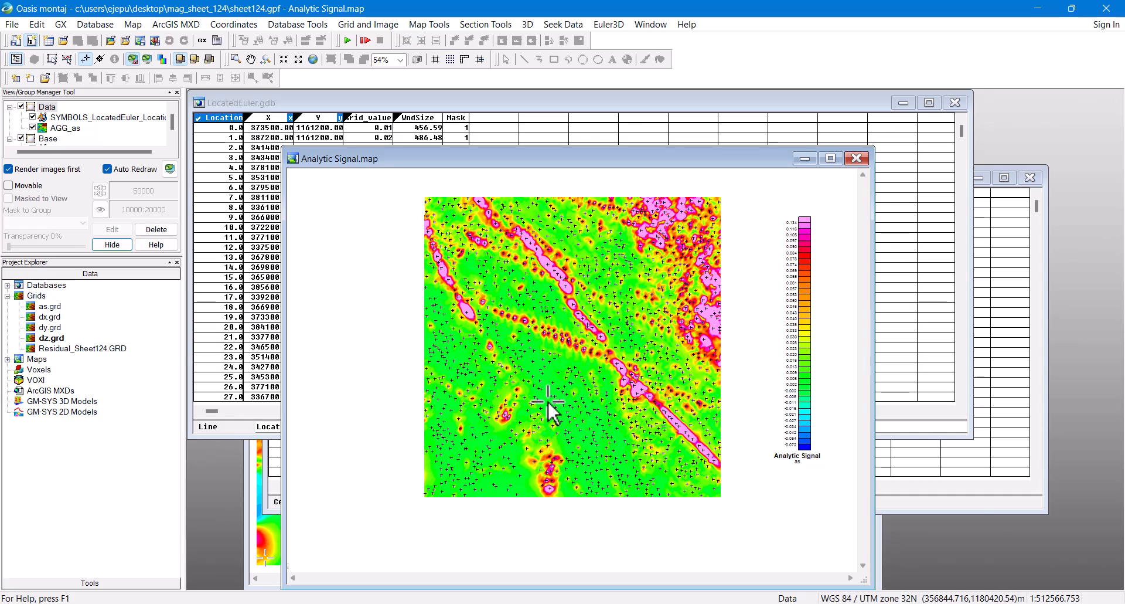
Step: Reopen the grid peak settings and keep the '+' peak symbol at 2.0 mm
scroll(579, 383, up, 5)
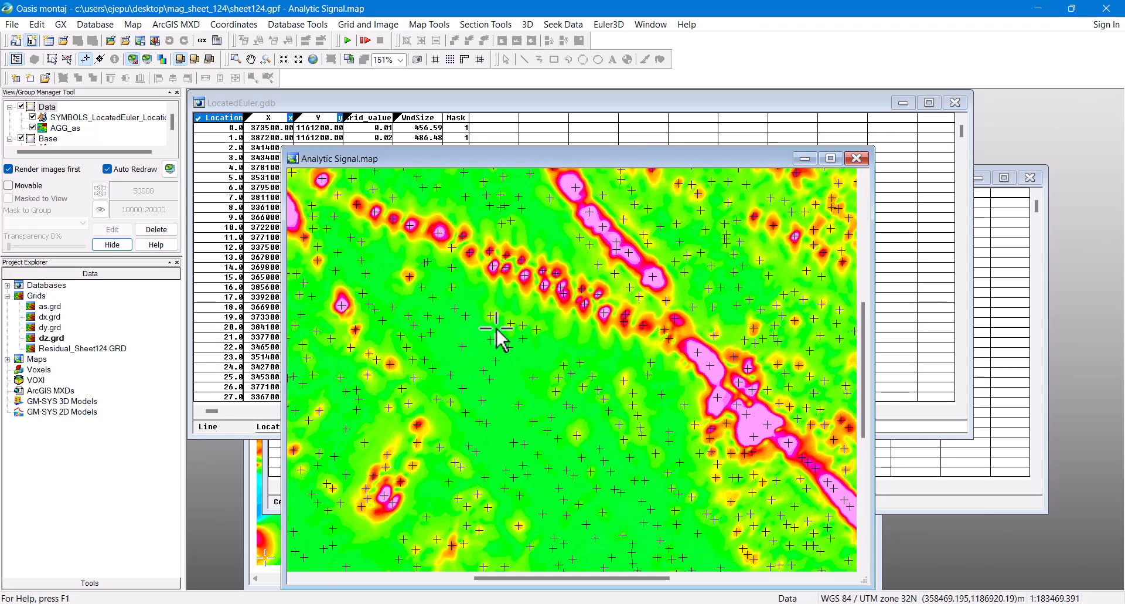
click(608, 25)
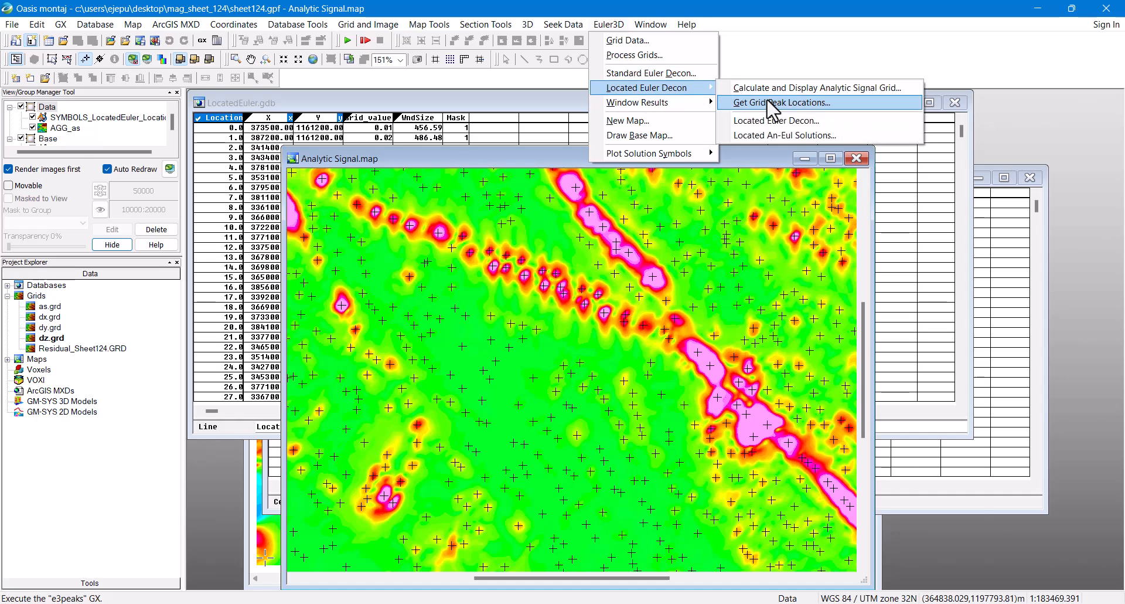
click(750, 99)
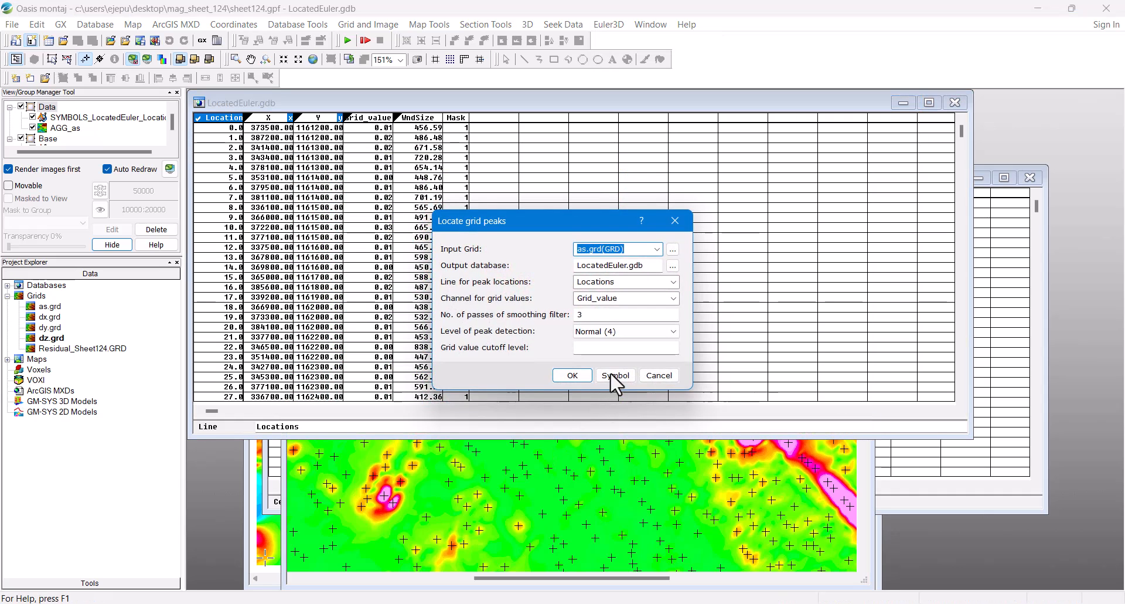
click(618, 374)
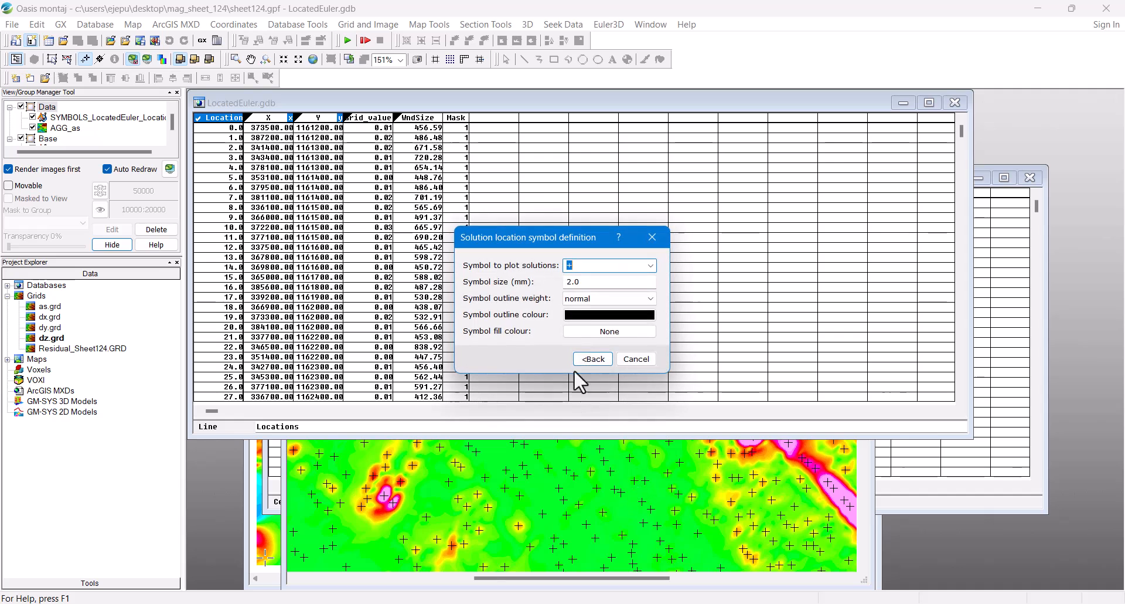
click(649, 265)
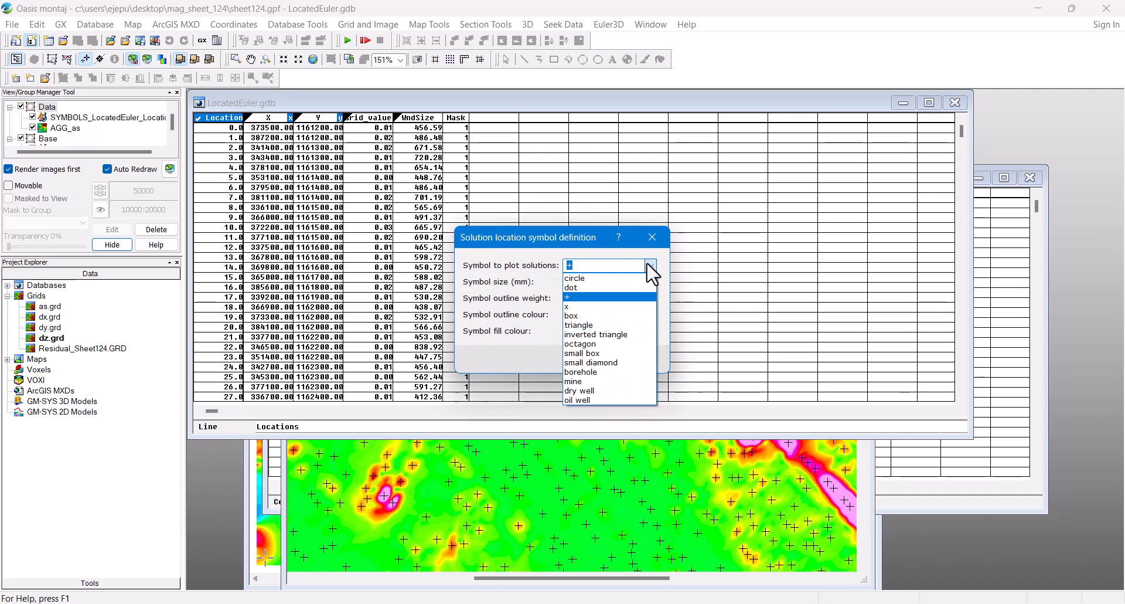
click(649, 267)
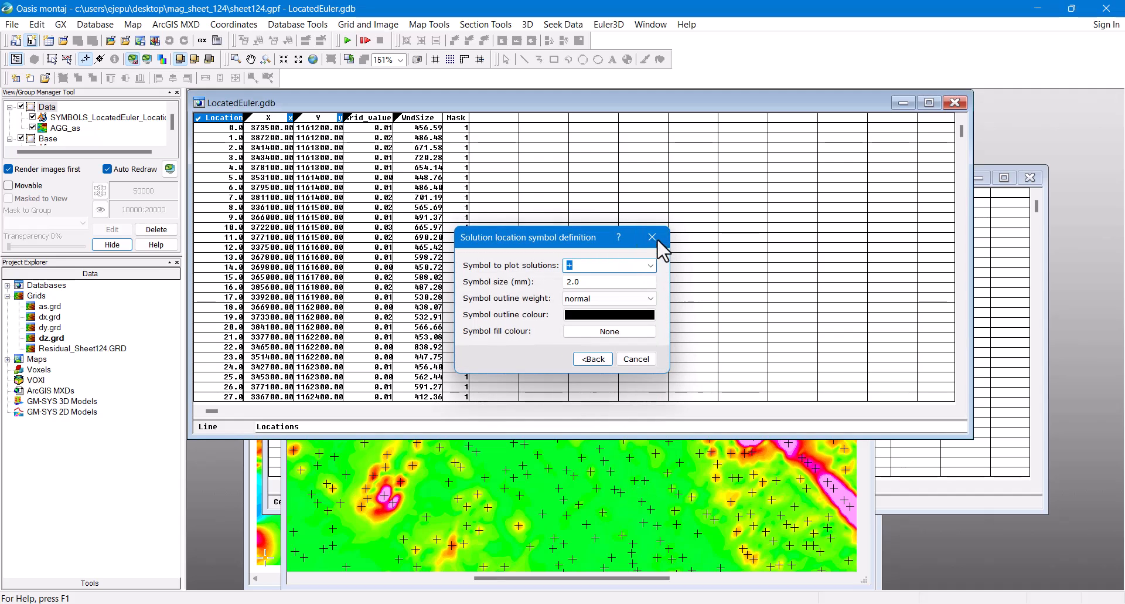
Step: Close the symbol settings and cancel the Locate grid peaks dialog without changes
click(652, 237)
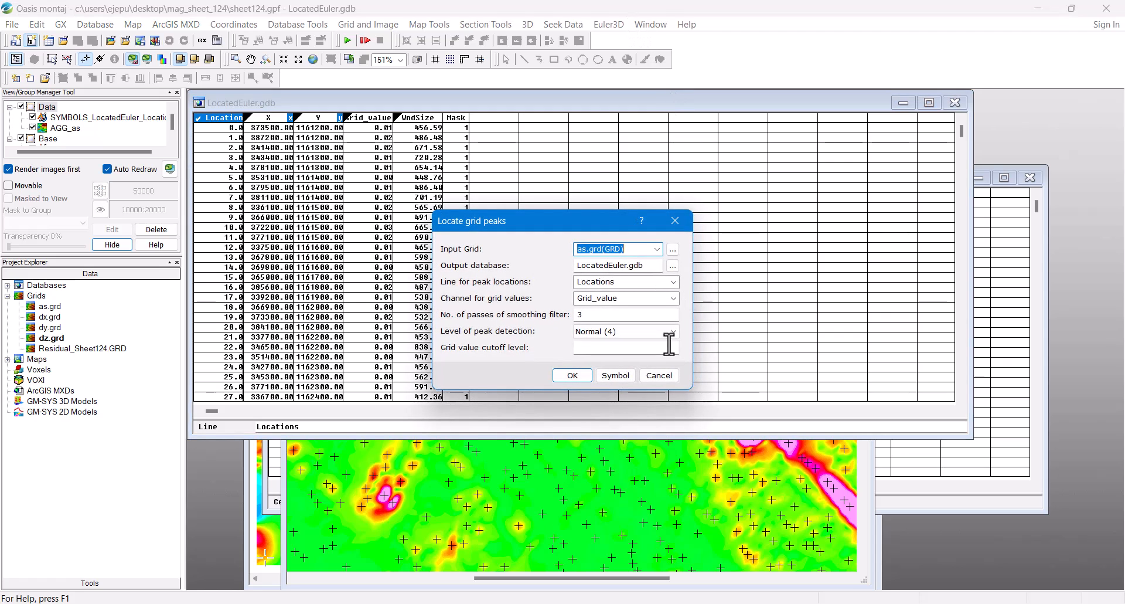
click(662, 375)
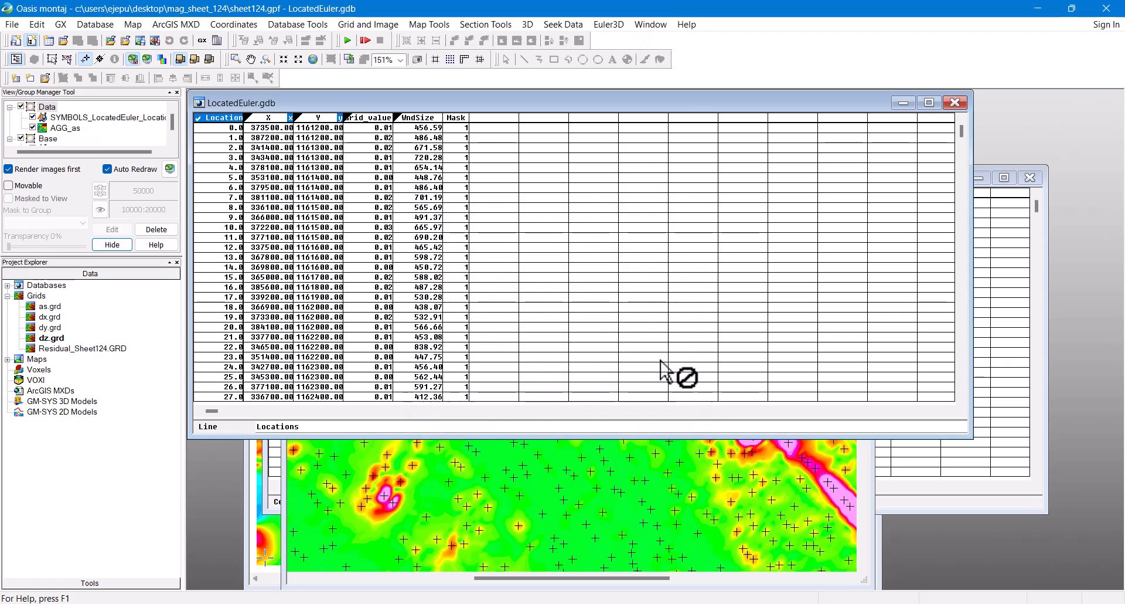
click(612, 26)
mouse_move(626, 89)
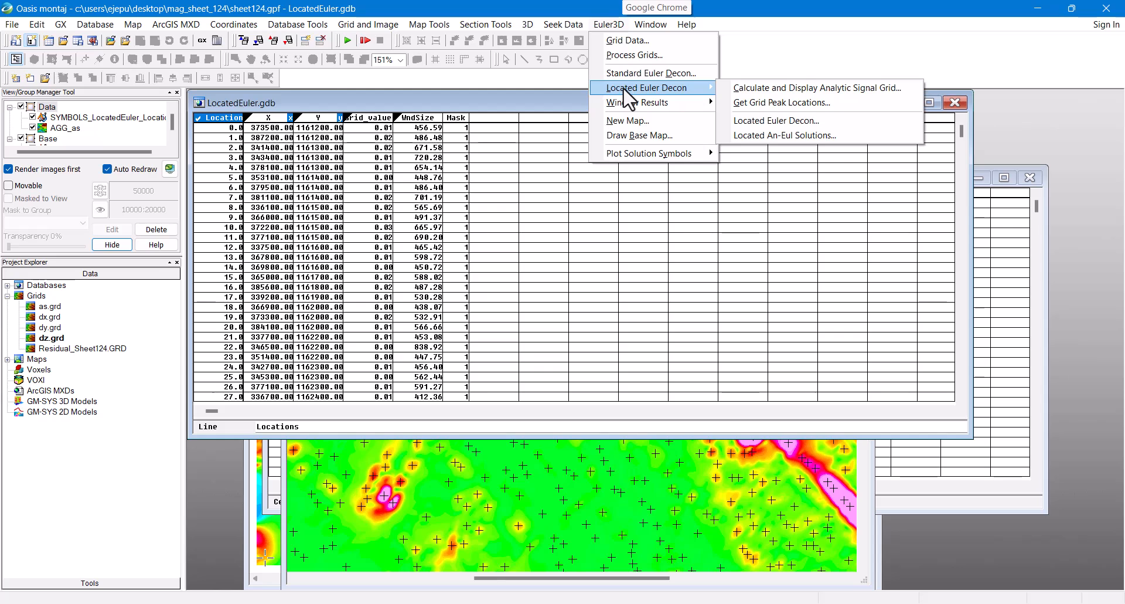
Step: Run located Euler deconvolution on Residual_Sheet124.GRD with dx/dy/dz grids, acknowledging the E3XYEULER message
click(793, 119)
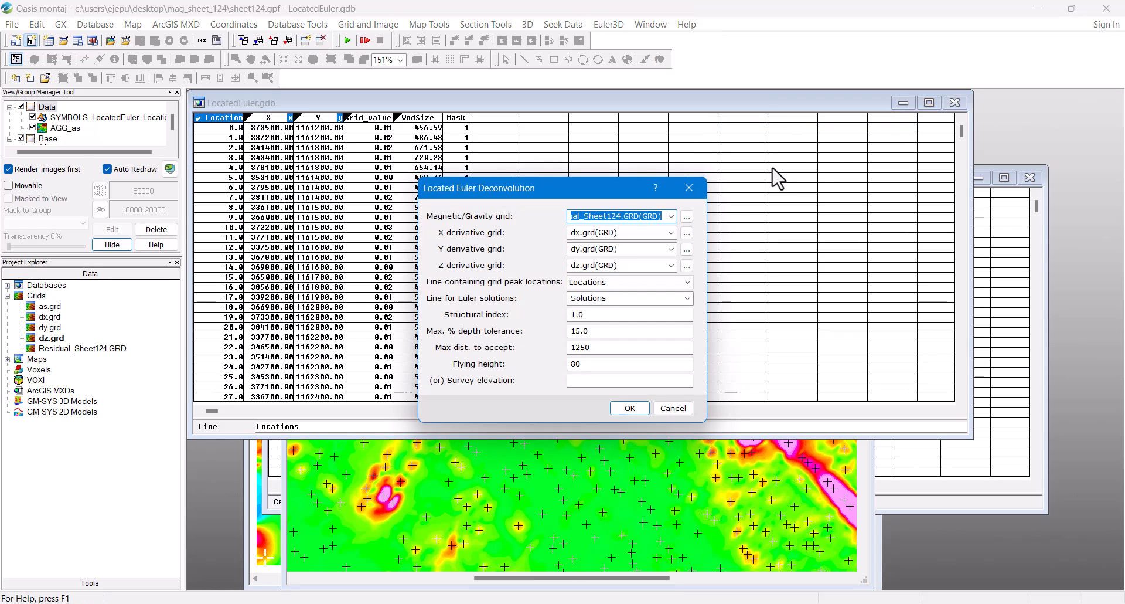
click(588, 216)
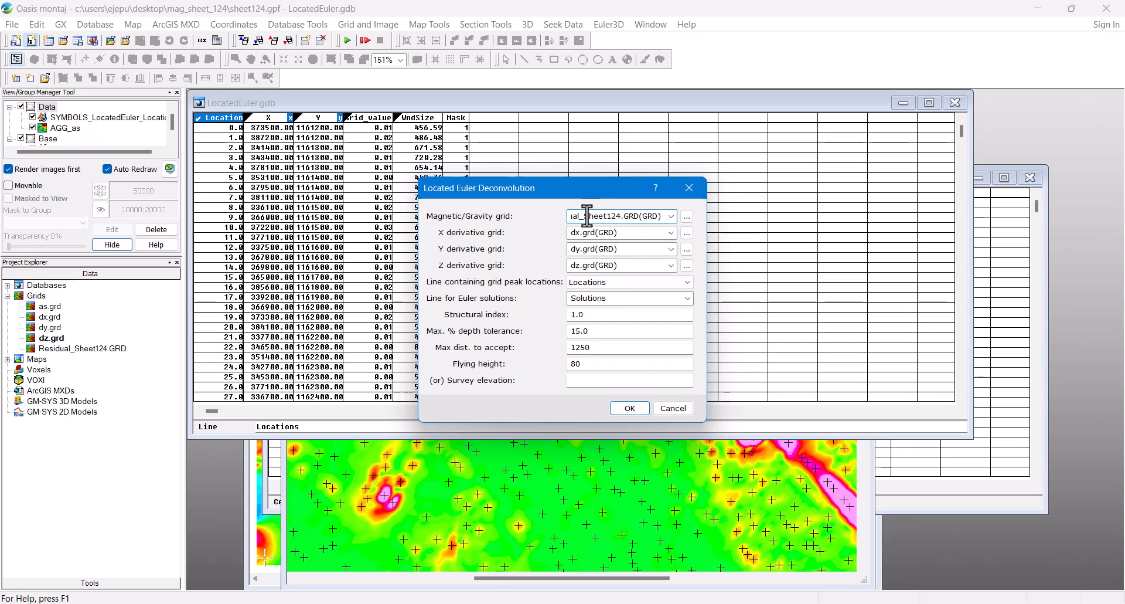
key(Home)
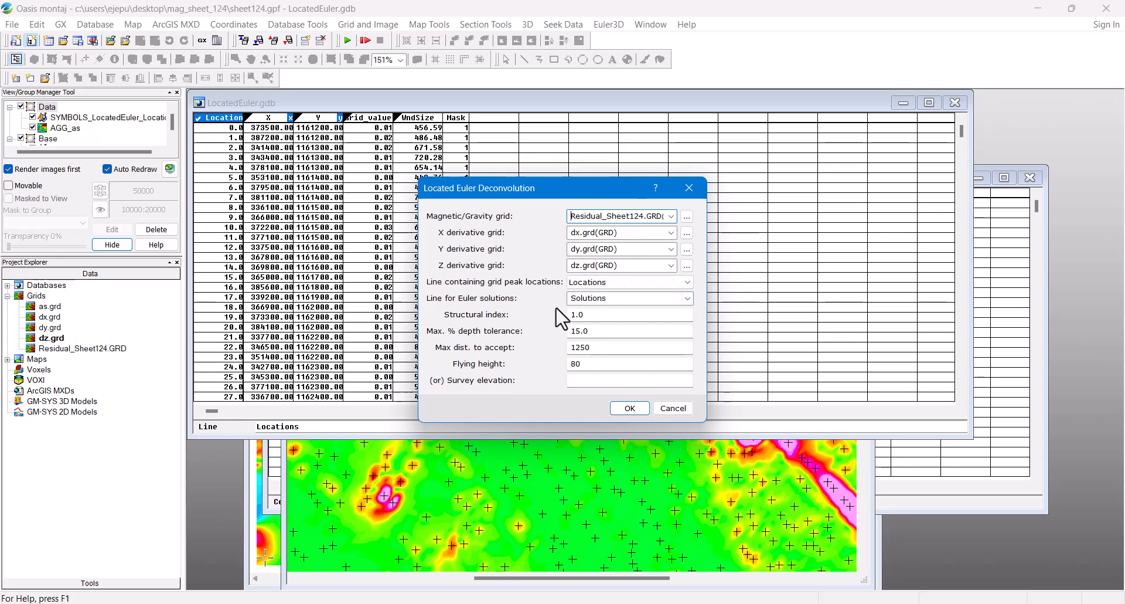
double_click(581, 347)
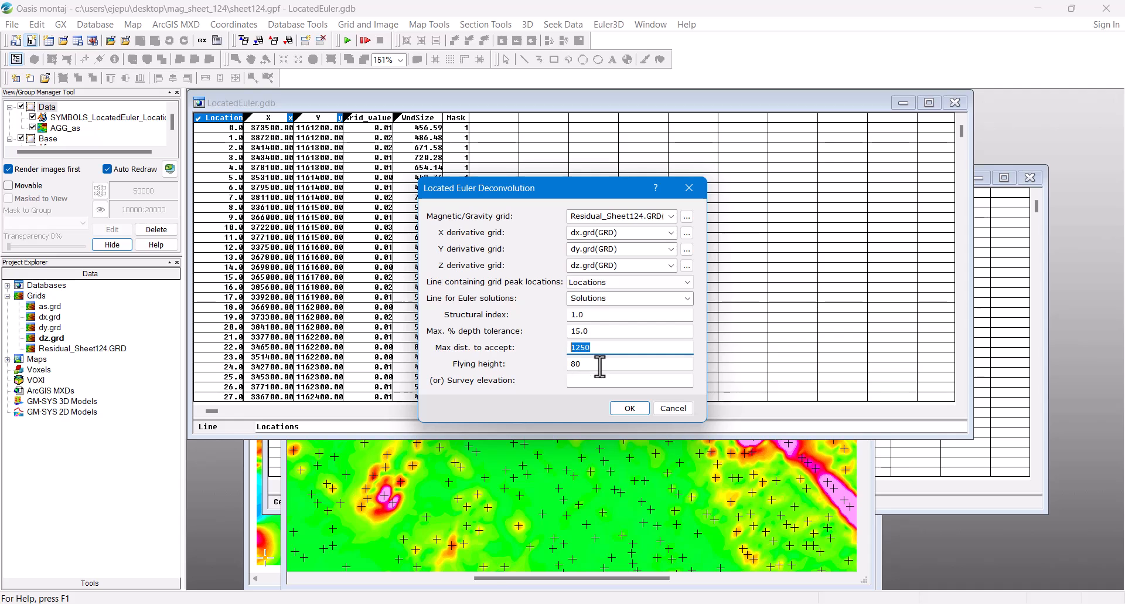
click(633, 409)
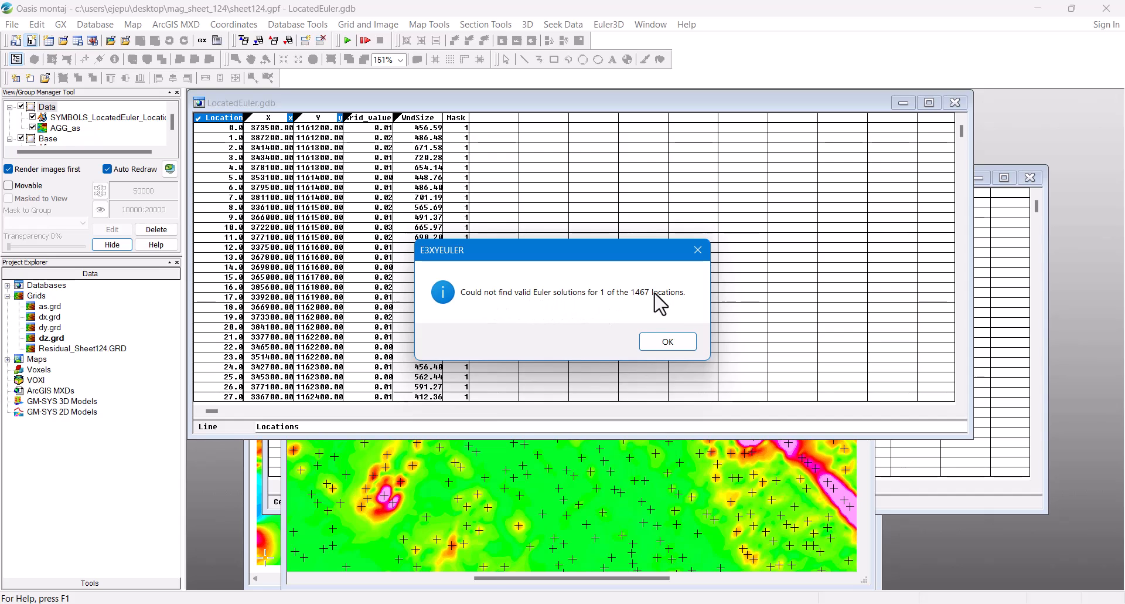
click(668, 342)
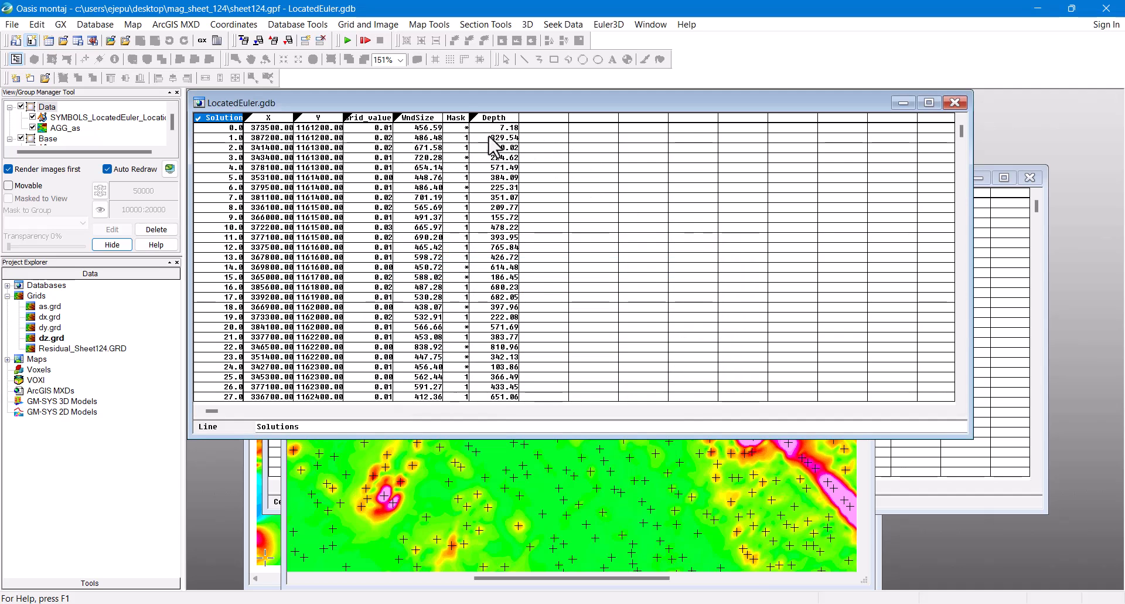
Step: Display all LocatedEuler.gdb channels, adding Backgrnd, dZ, dXY, X_Euler, Y_Euler and offset columns
right_click(544, 127)
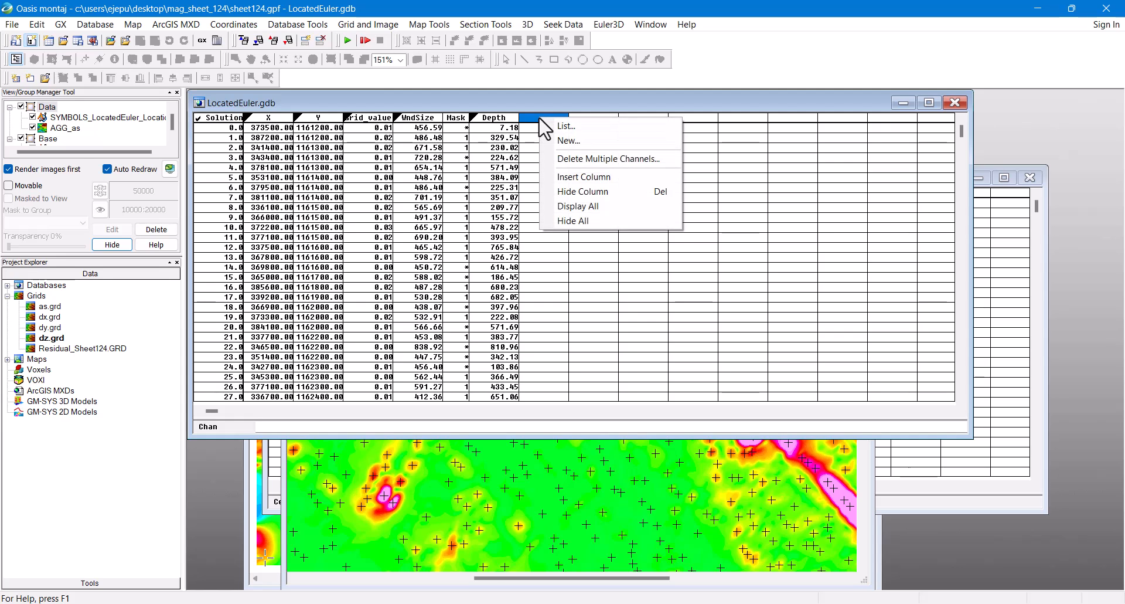
click(596, 206)
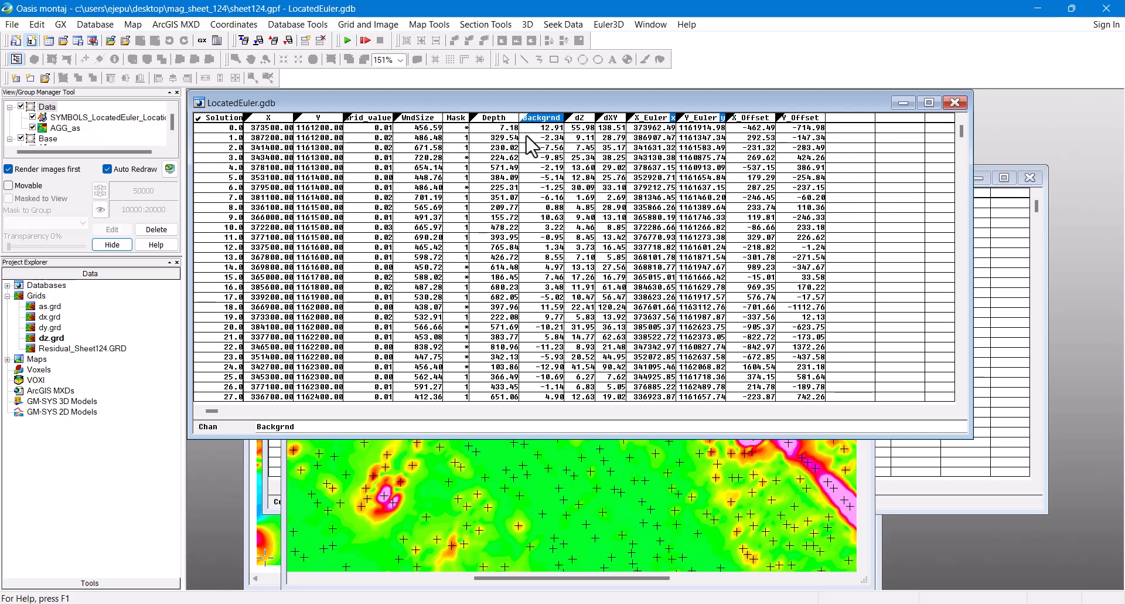
click(100, 26)
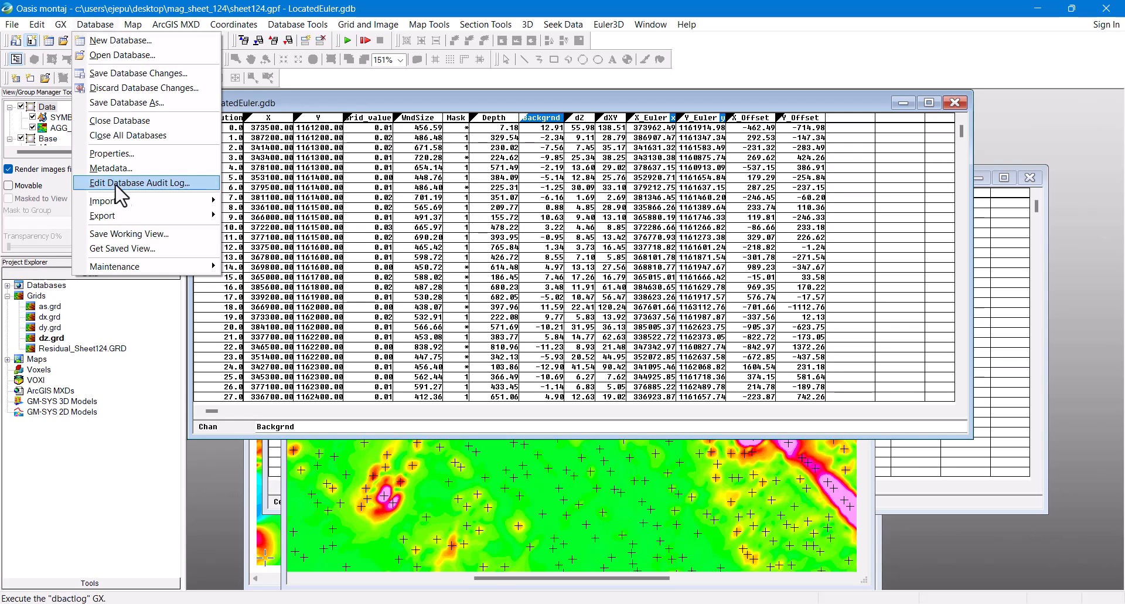
Step: Export all Euler solution channels from the database to a CSV named LocatedEuler.csv
mouse_move(122, 223)
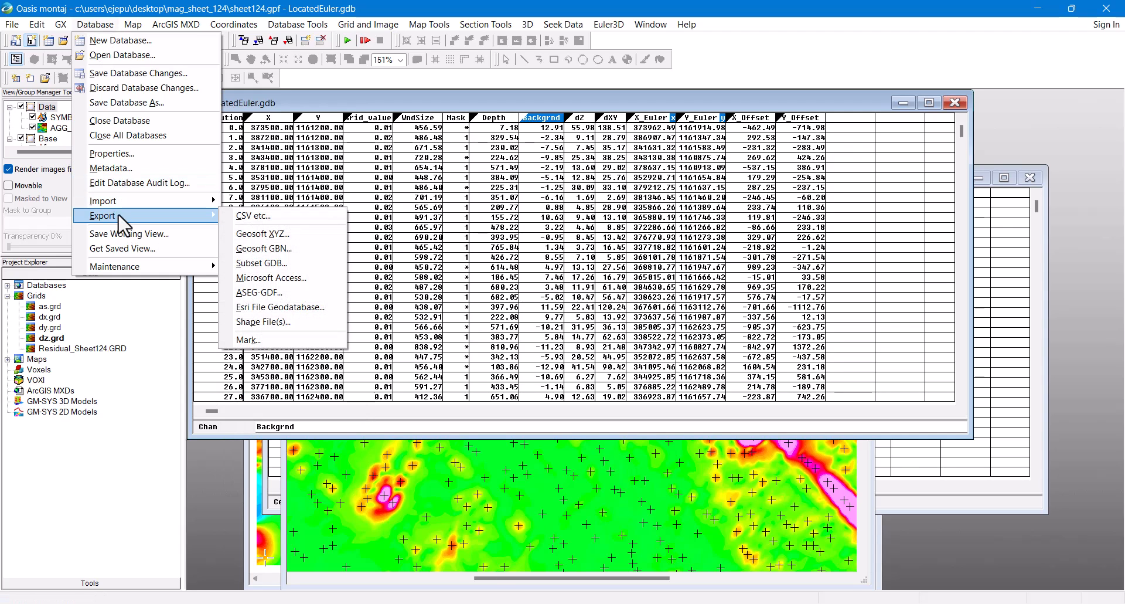
click(266, 222)
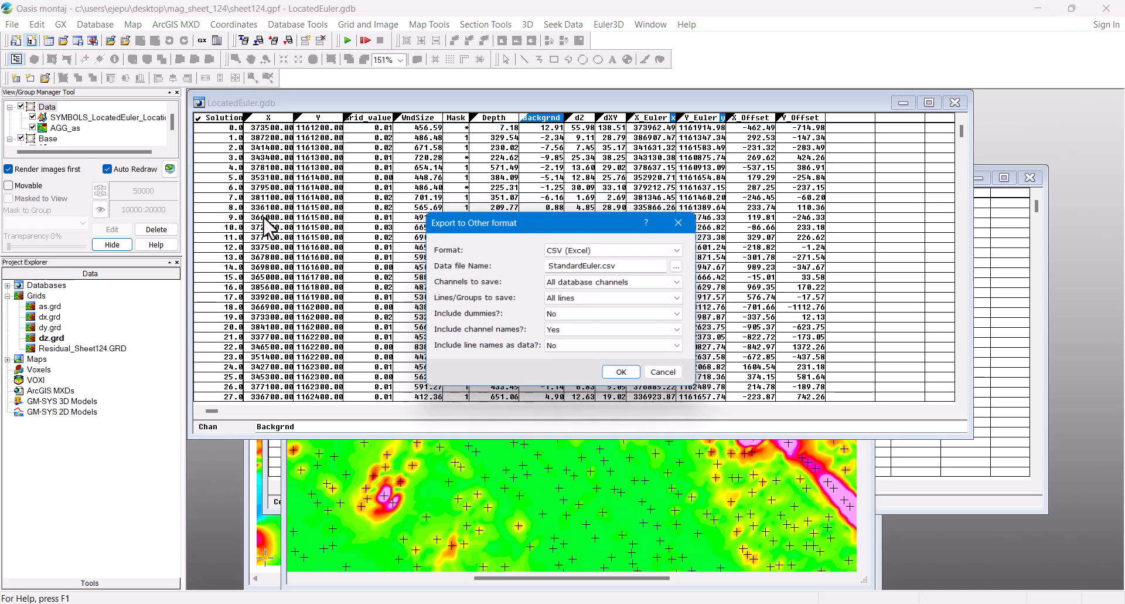
drag(619, 265, 542, 261)
text(Located)
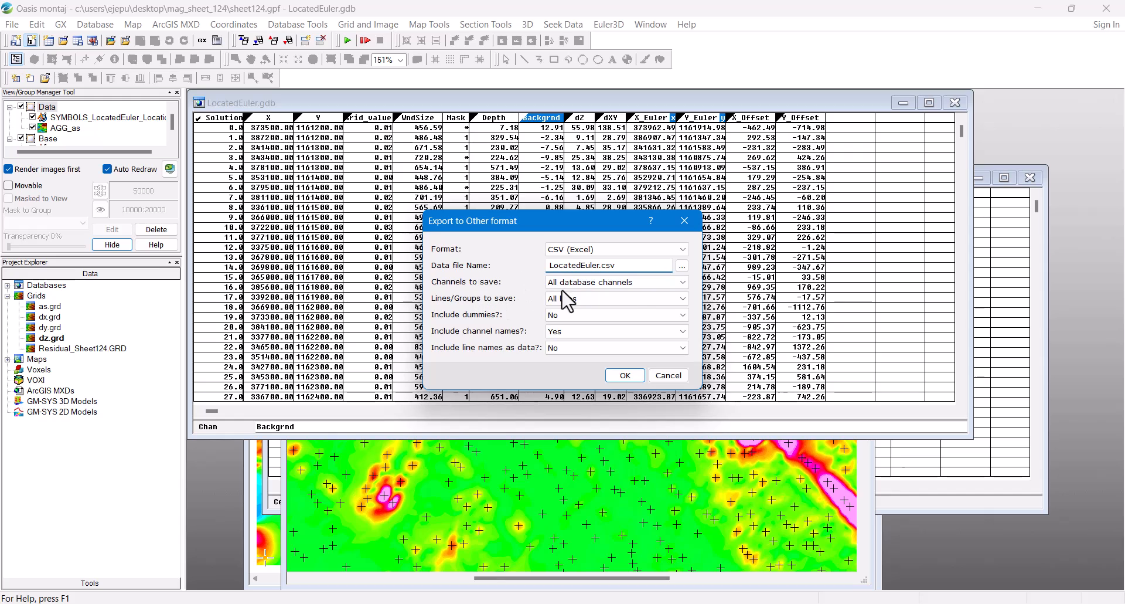
click(632, 372)
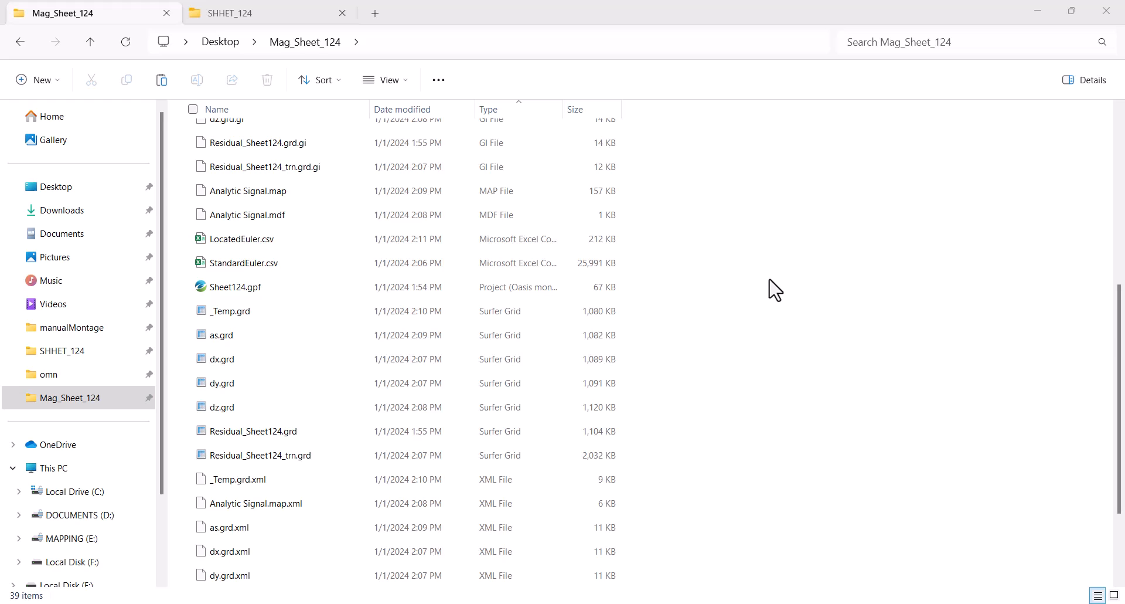
Step: Open LocatedEuler.csv in Excel, AutoFit columns A–M, and select the dZ column J
click(287, 249)
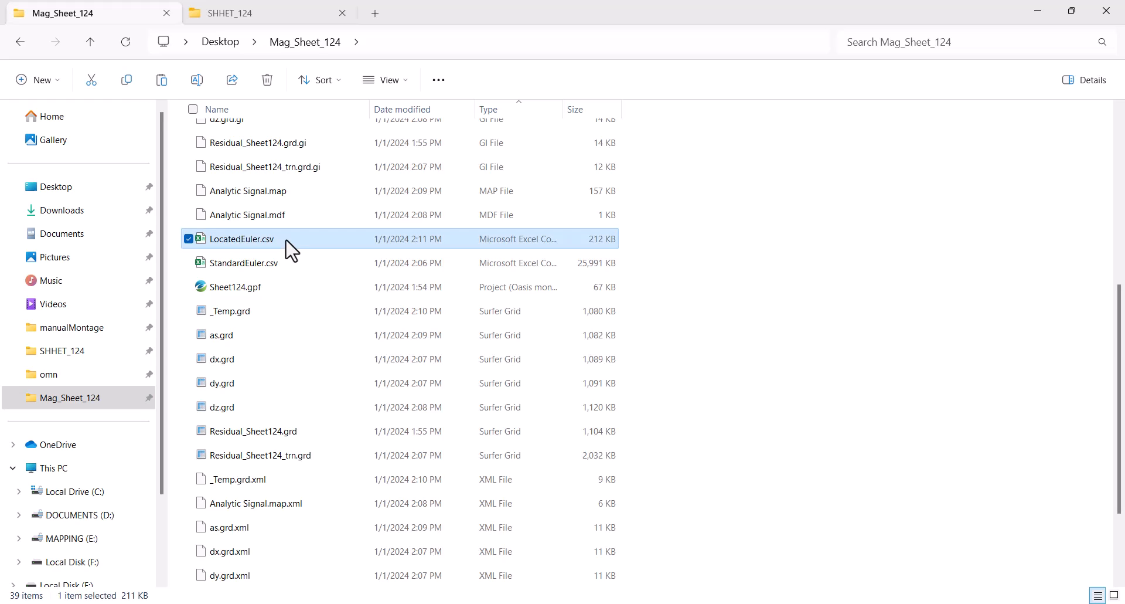
double_click(292, 251)
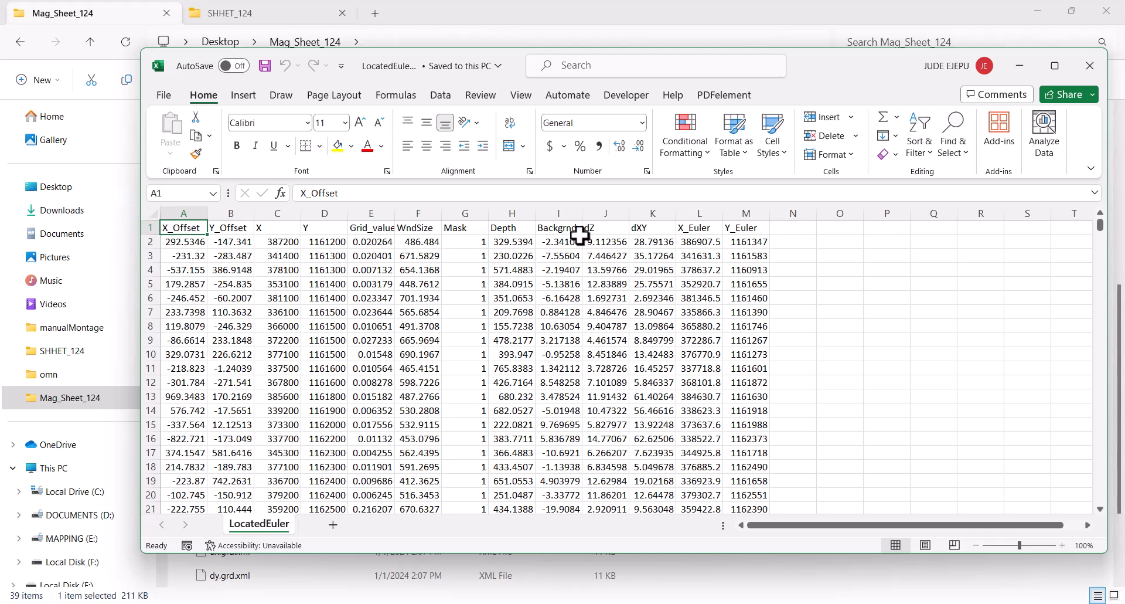
drag(183, 213, 746, 213)
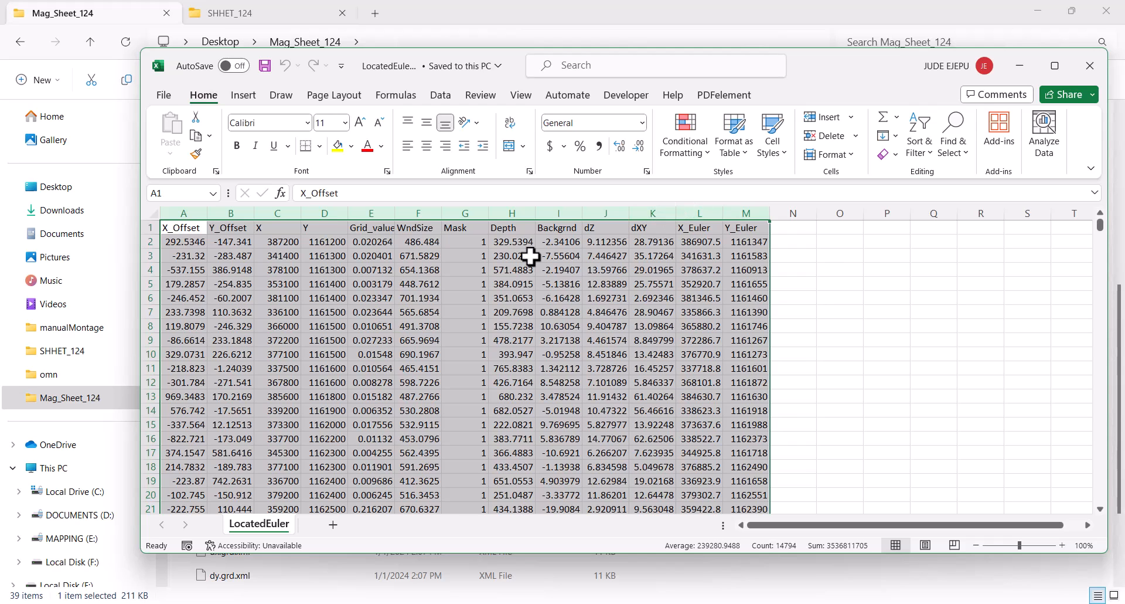
double_click(440, 213)
click(499, 292)
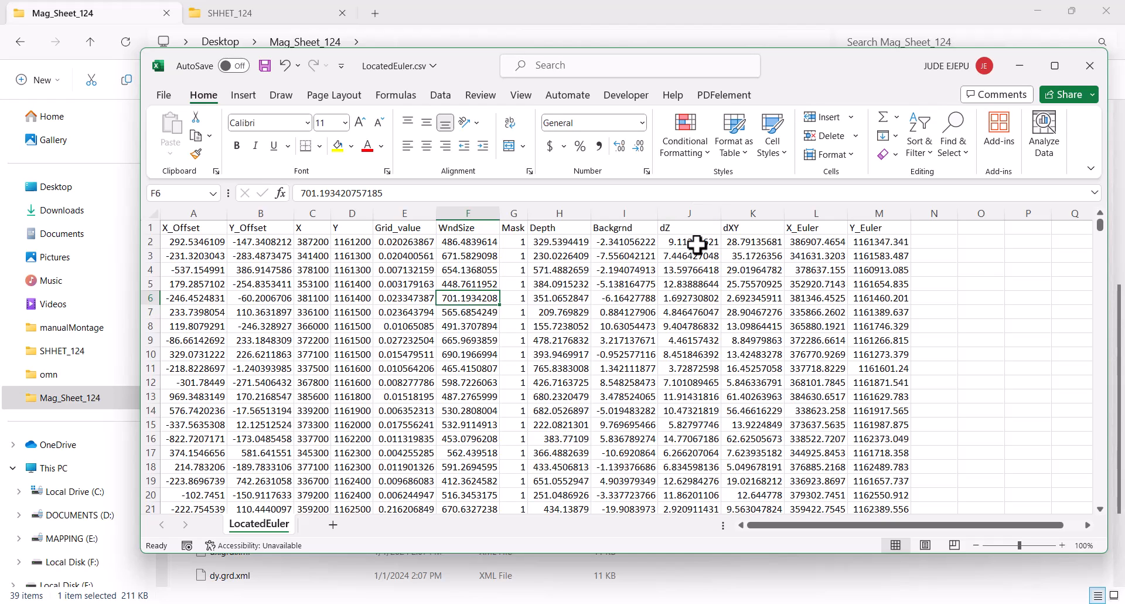
click(689, 211)
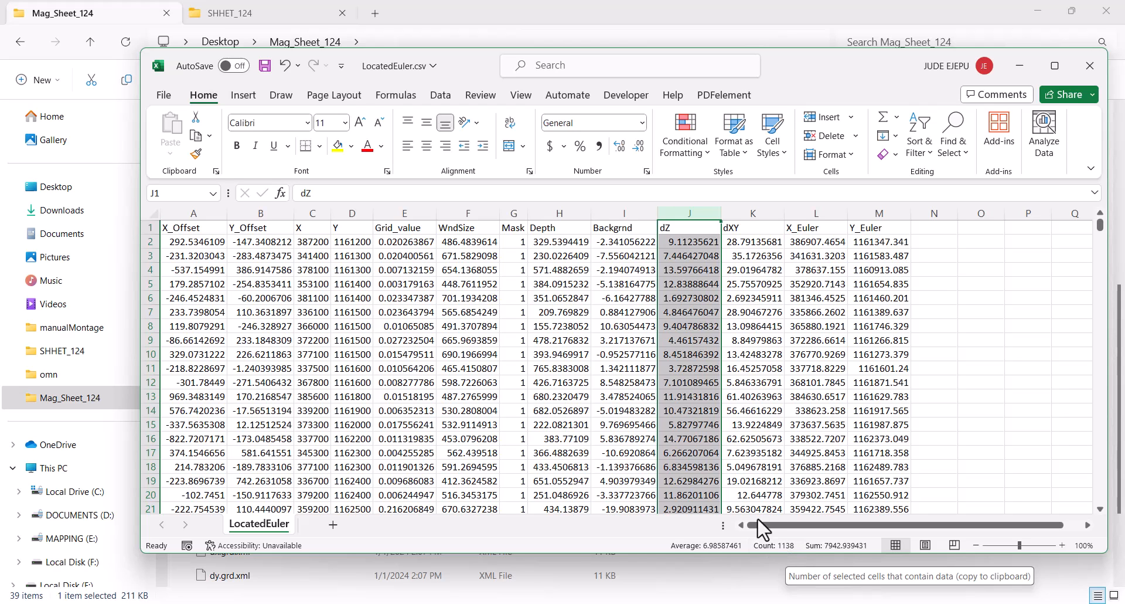
Step: Open StandardEuler.csv in Excel and select its dZ column for comparison
click(1020, 67)
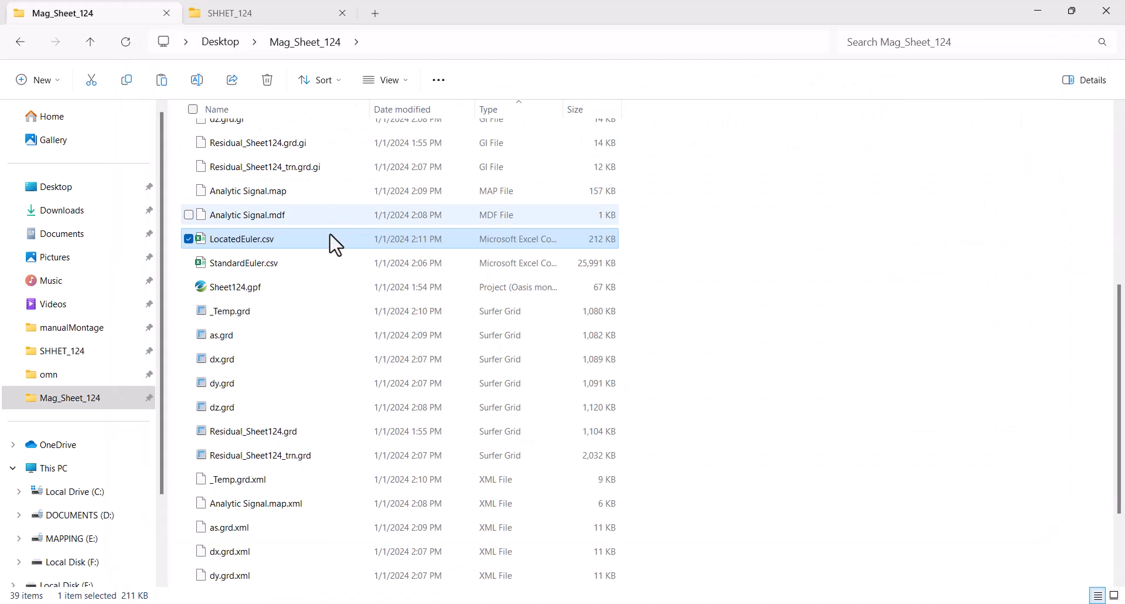
click(317, 266)
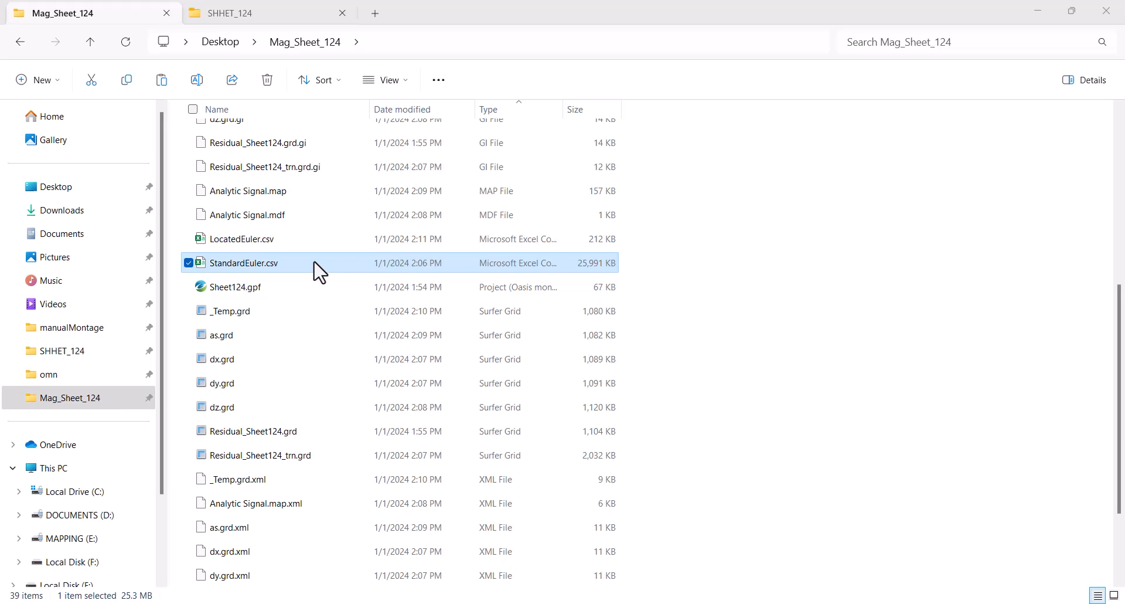
double_click(317, 263)
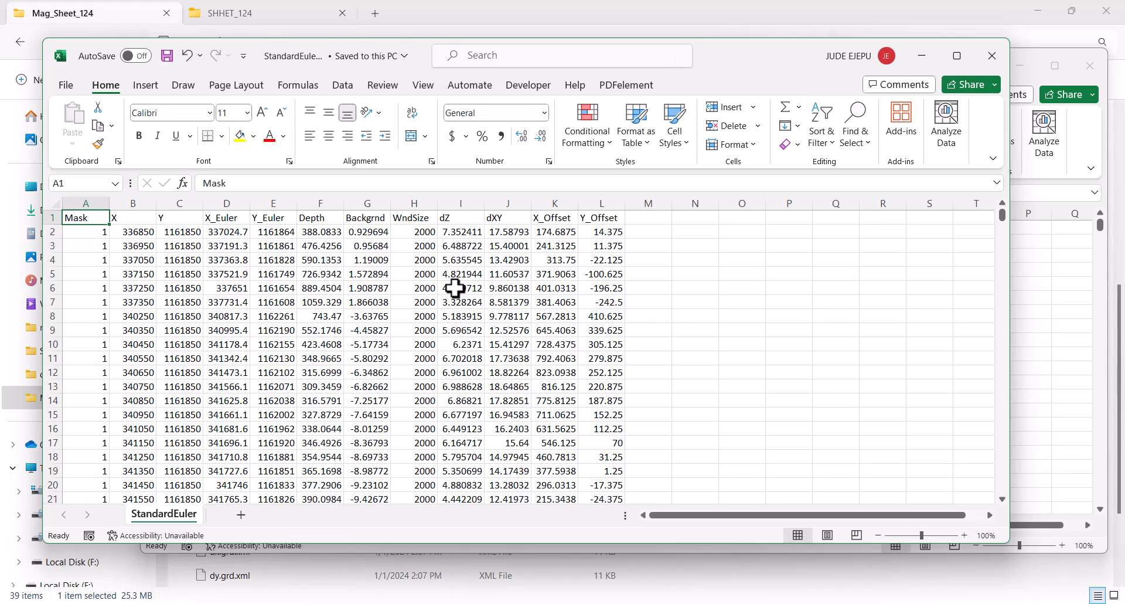
click(463, 196)
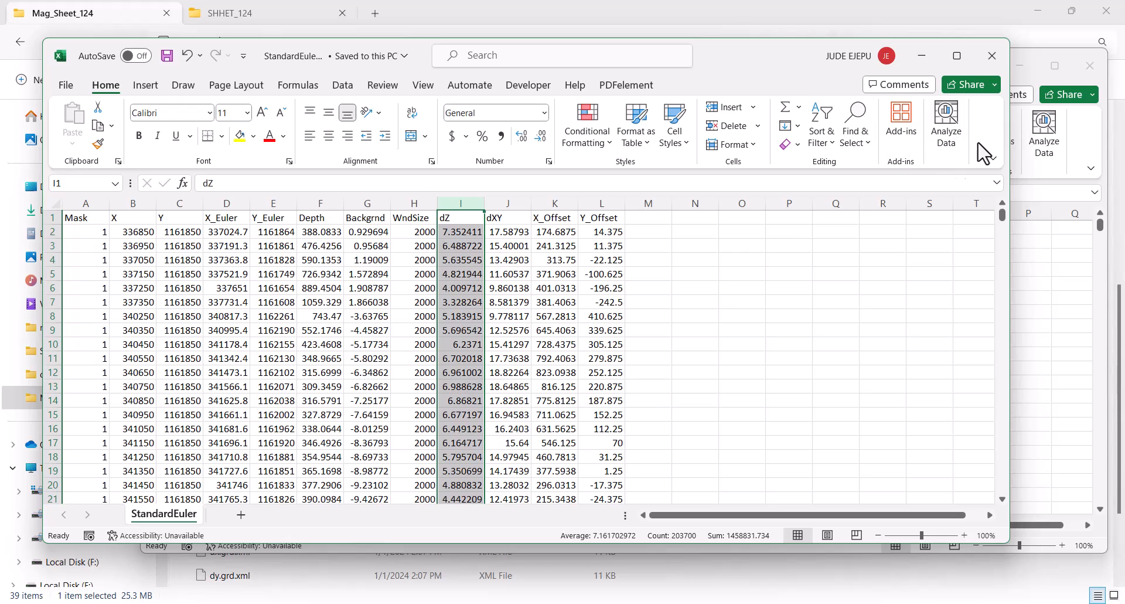
Step: Close both spreadsheets without saving and return to the ArcGIS Pro map
click(992, 56)
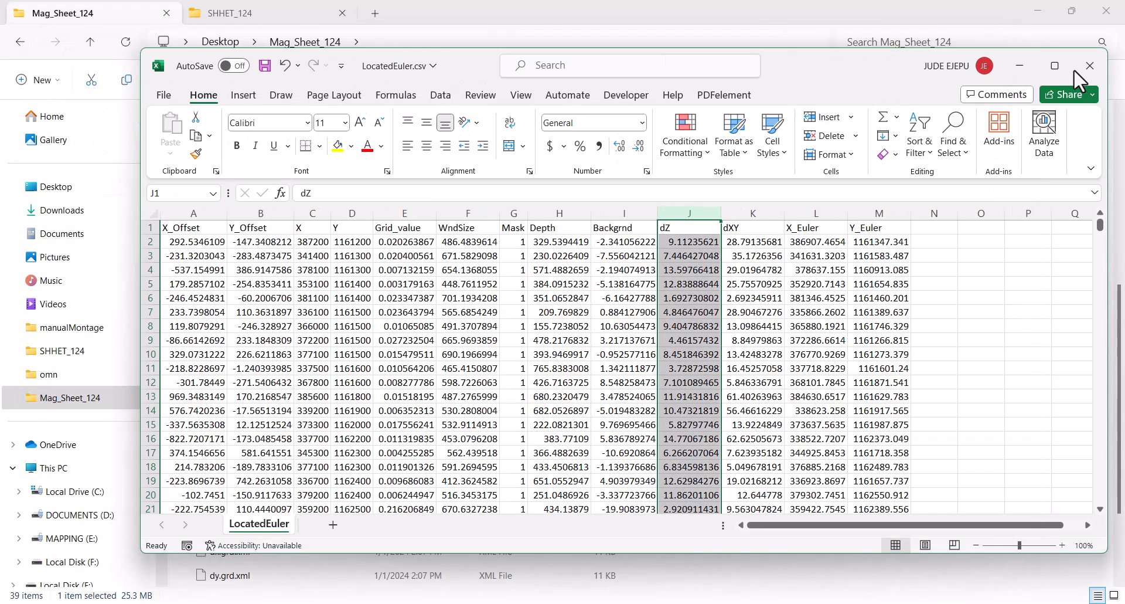
click(1094, 66)
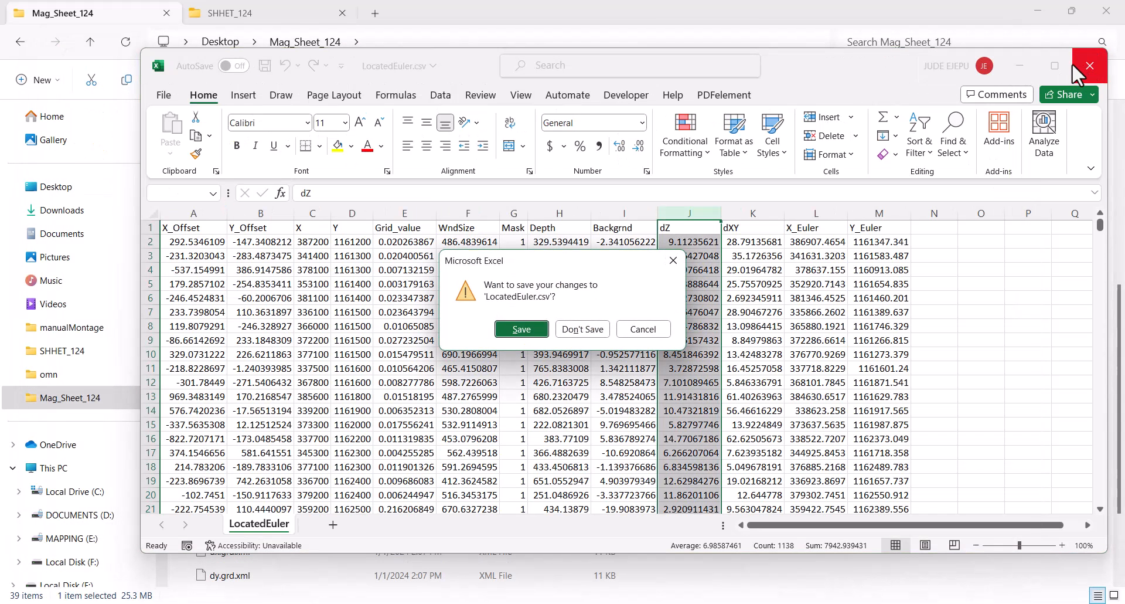
click(583, 329)
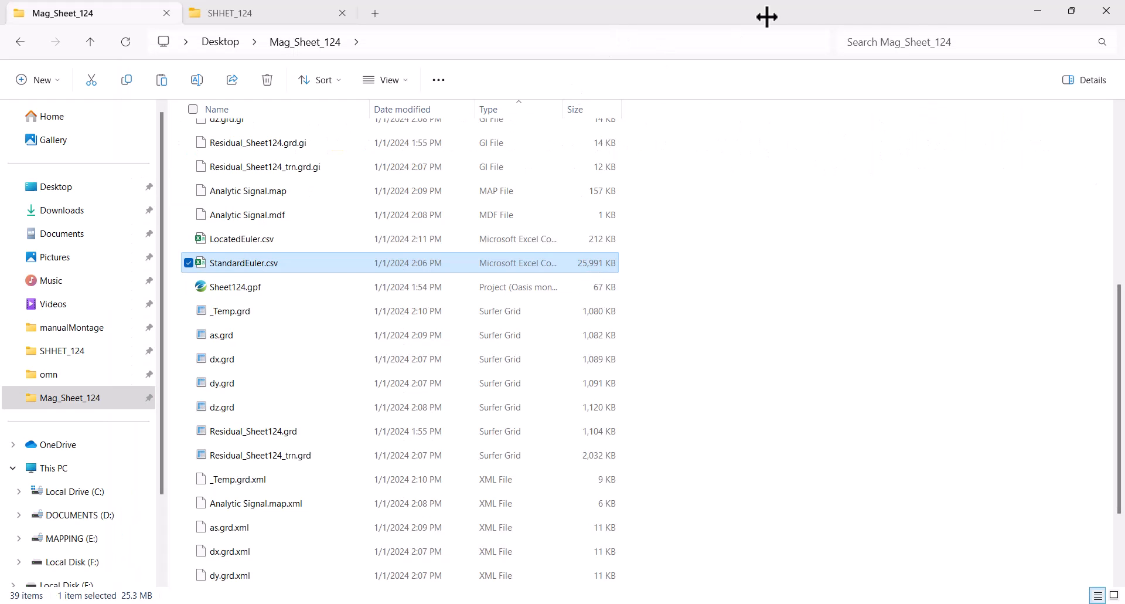
click(385, 0)
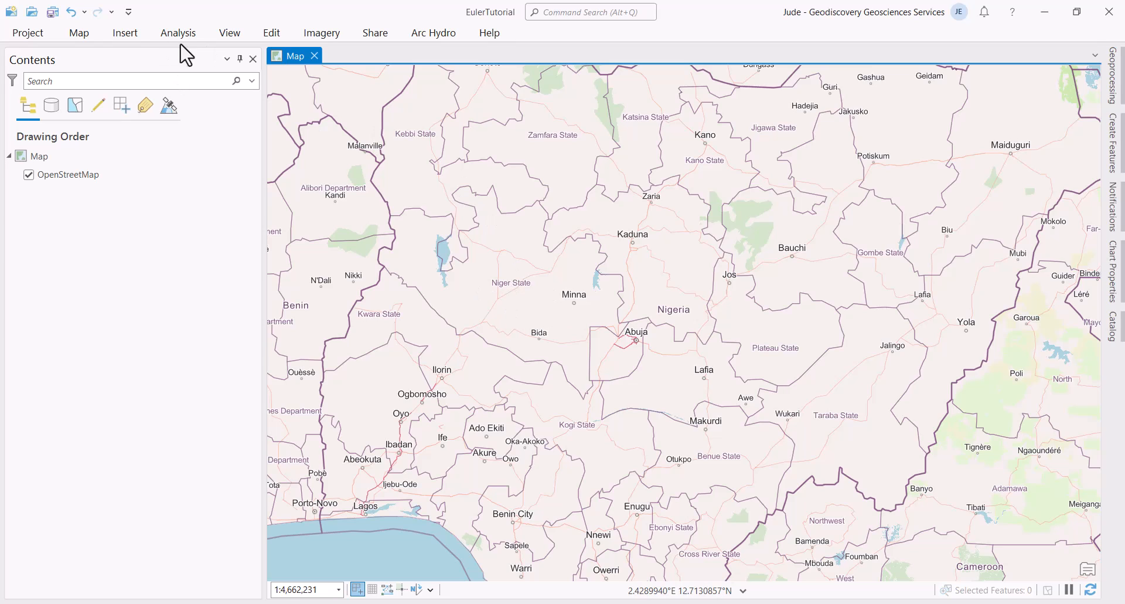
Step: Open the XY Table To Point tool via the Map tab's Add Data > XY Point Data
click(79, 34)
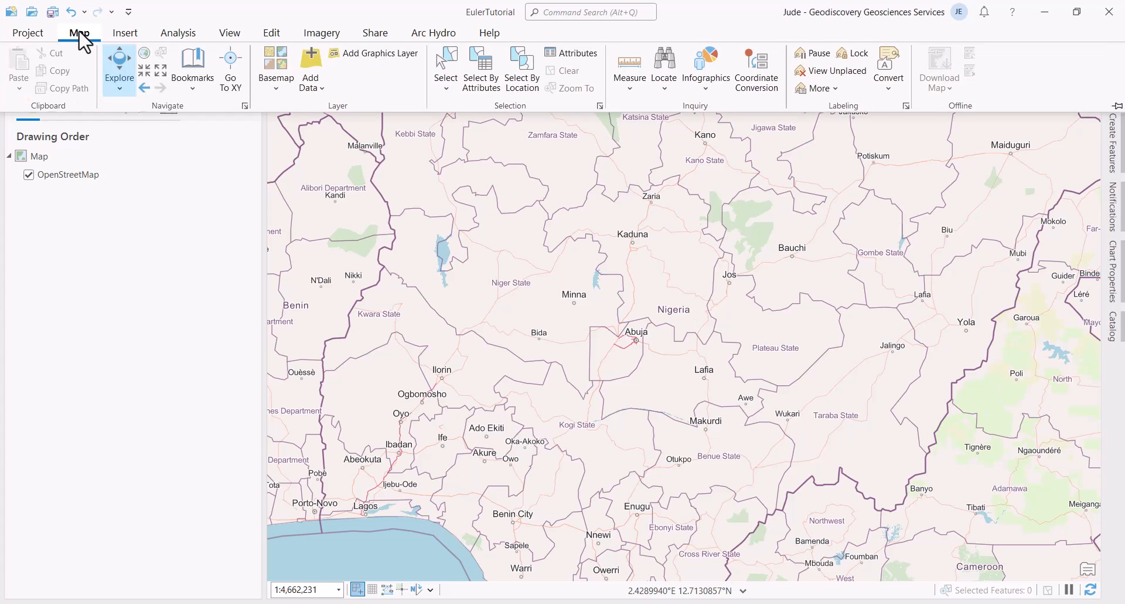
click(321, 93)
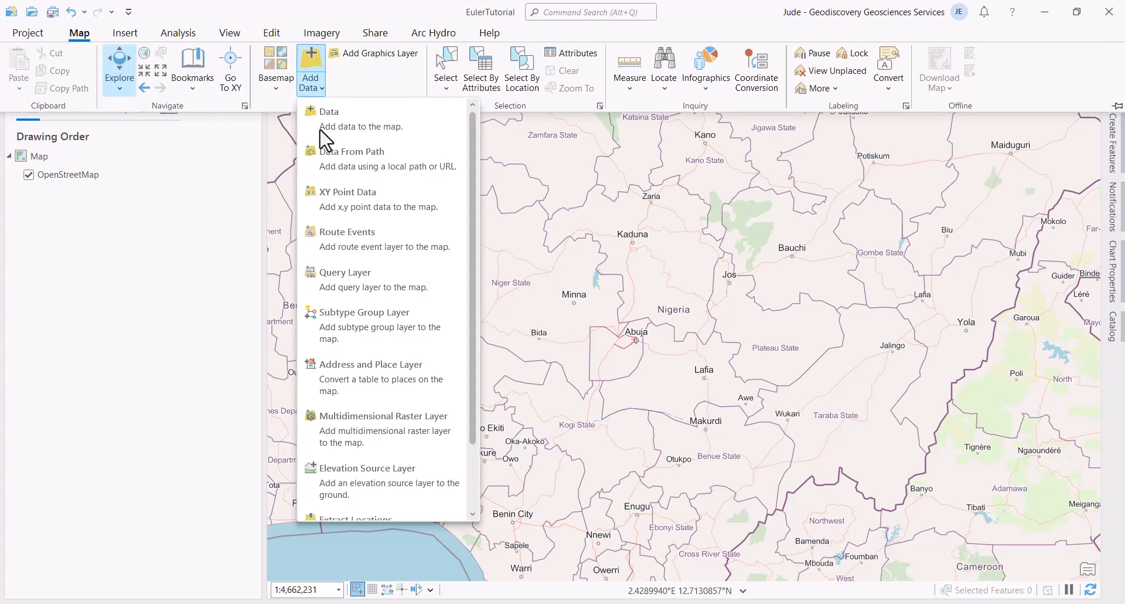
click(356, 212)
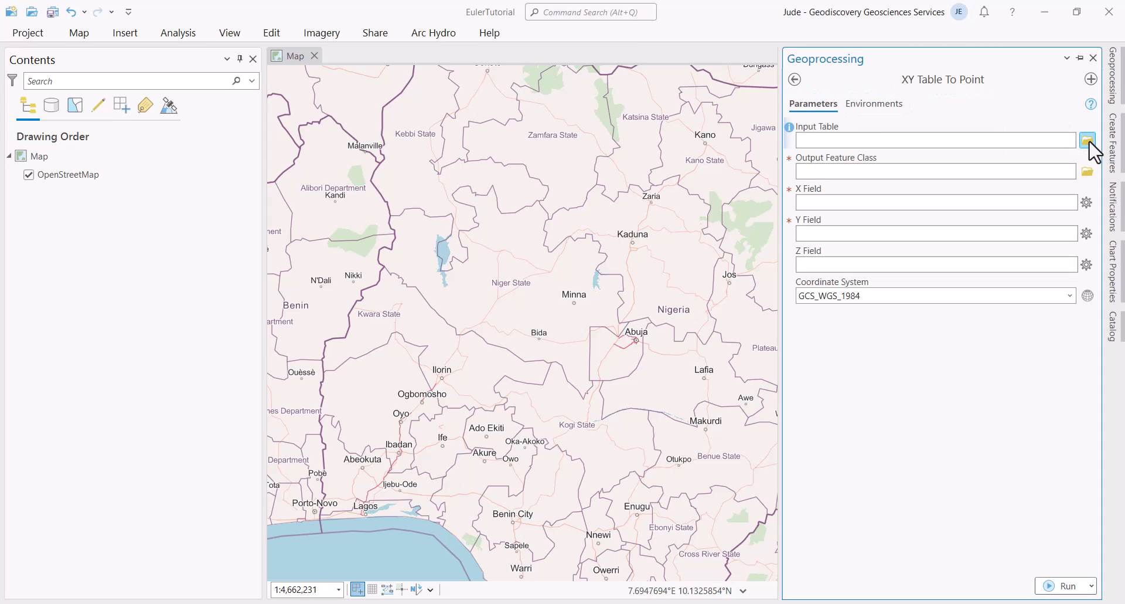
Step: Set StandardEuler.csv as the input table and trim the output feature class name to StandardEuler
click(1088, 142)
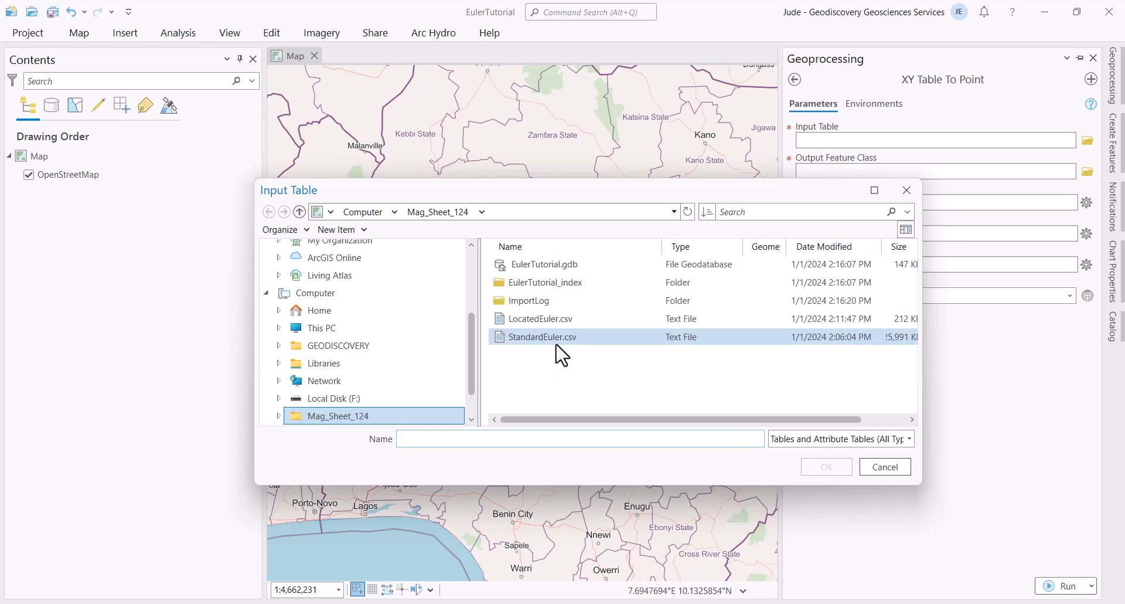
click(582, 346)
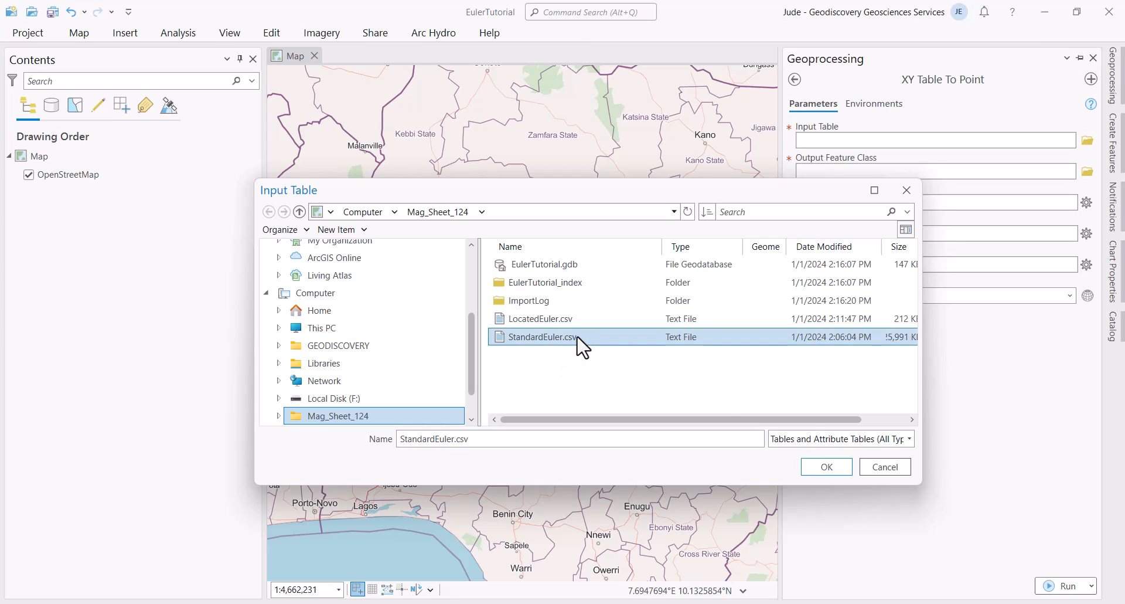
click(824, 467)
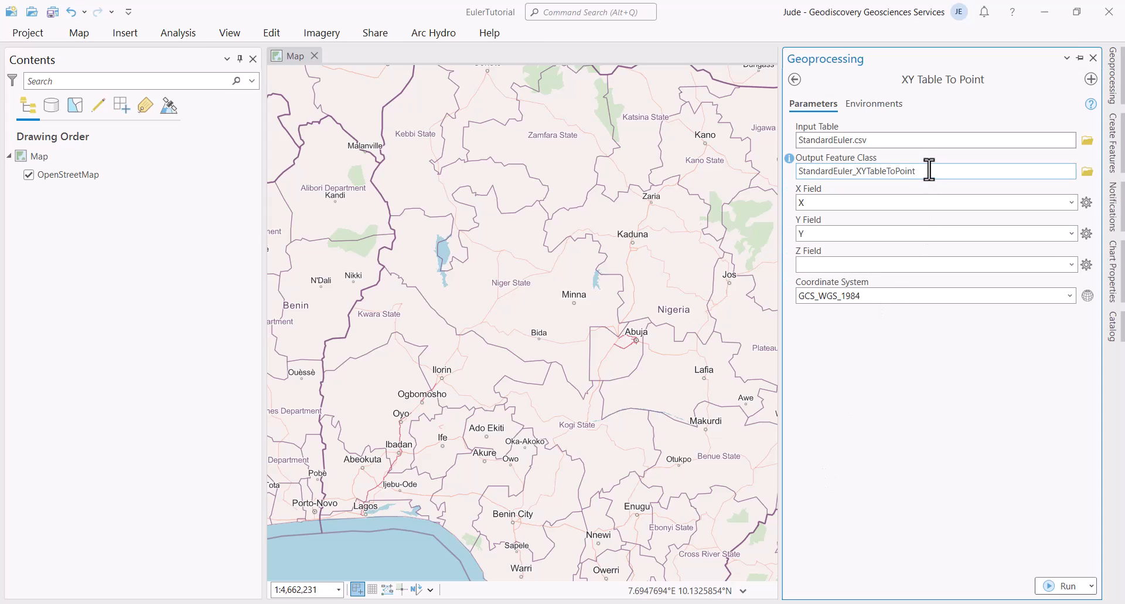
drag(927, 171, 1004, 176)
click(1011, 171)
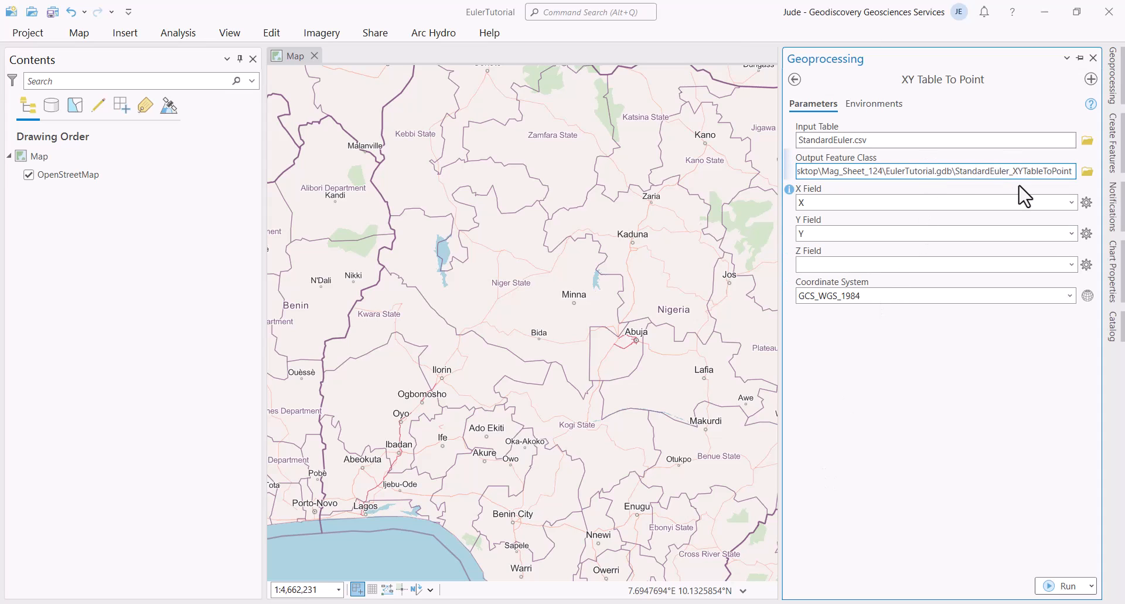
key(Delete)
key(Delete)
key(Delete)
key(Delete)
key(Delete)
key(Delete)
key(Delete)
key(Delete)
key(Delete)
key(Delete)
key(Delete)
key(Delete)
key(Delete)
key(Delete)
key(BackSpace)
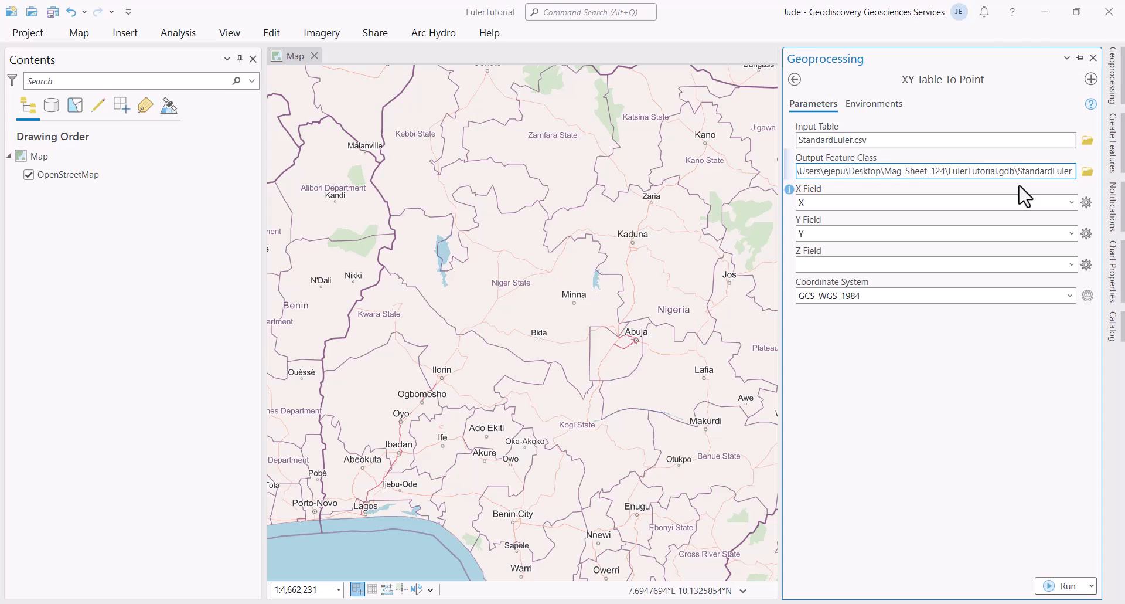
Step: Use X_Euler and Y_Euler as the X/Y fields with WGS 1984 UTM Zone 32N coordinates
click(1071, 202)
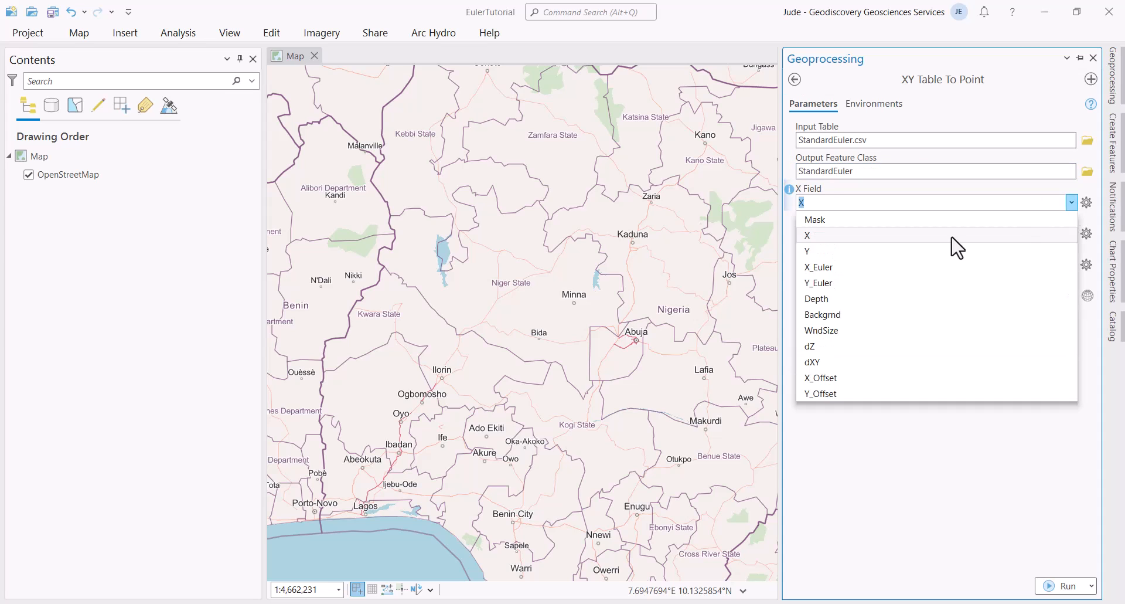
click(819, 268)
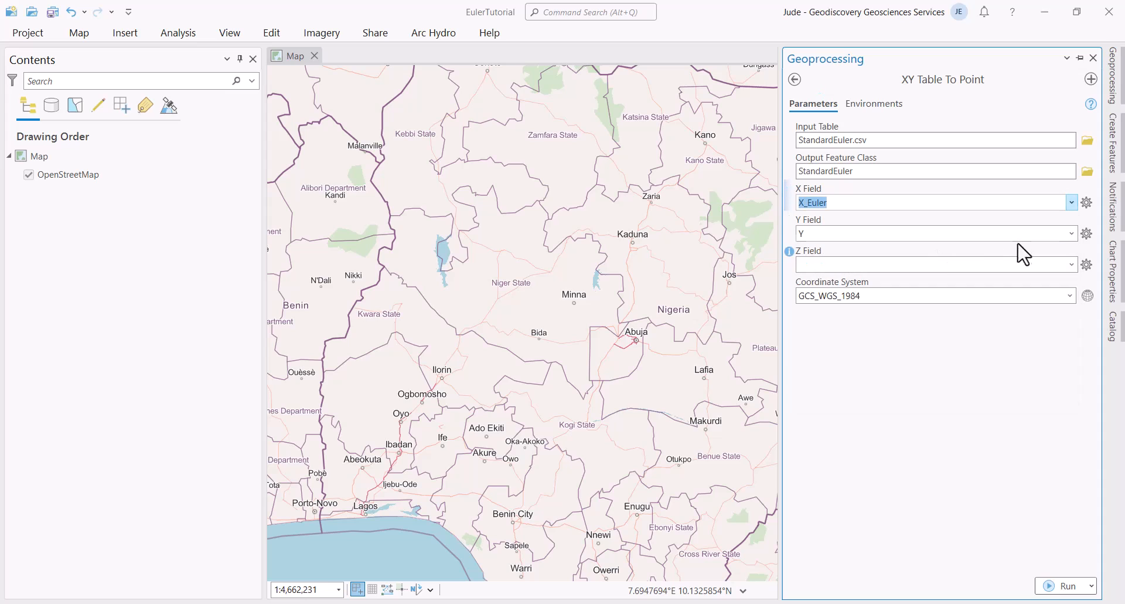
click(1071, 233)
click(835, 314)
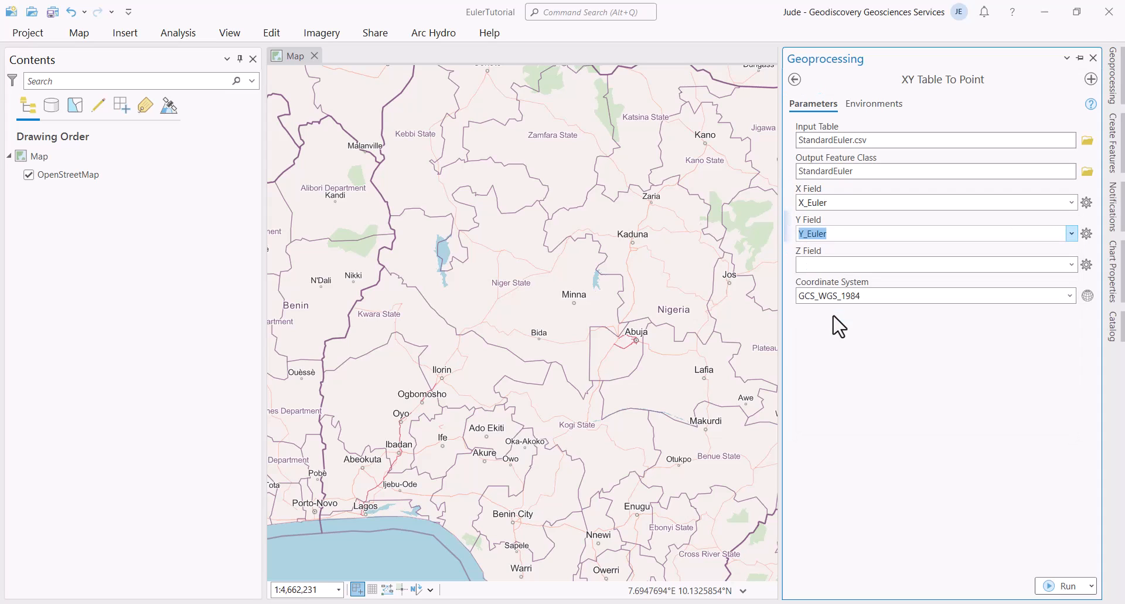
click(1087, 296)
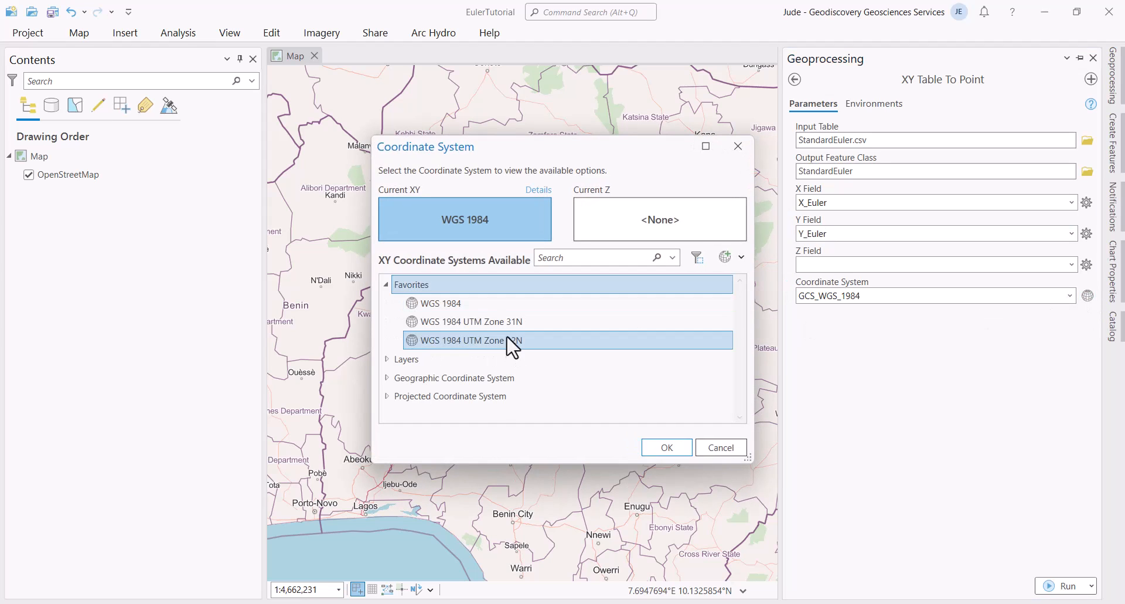
click(496, 343)
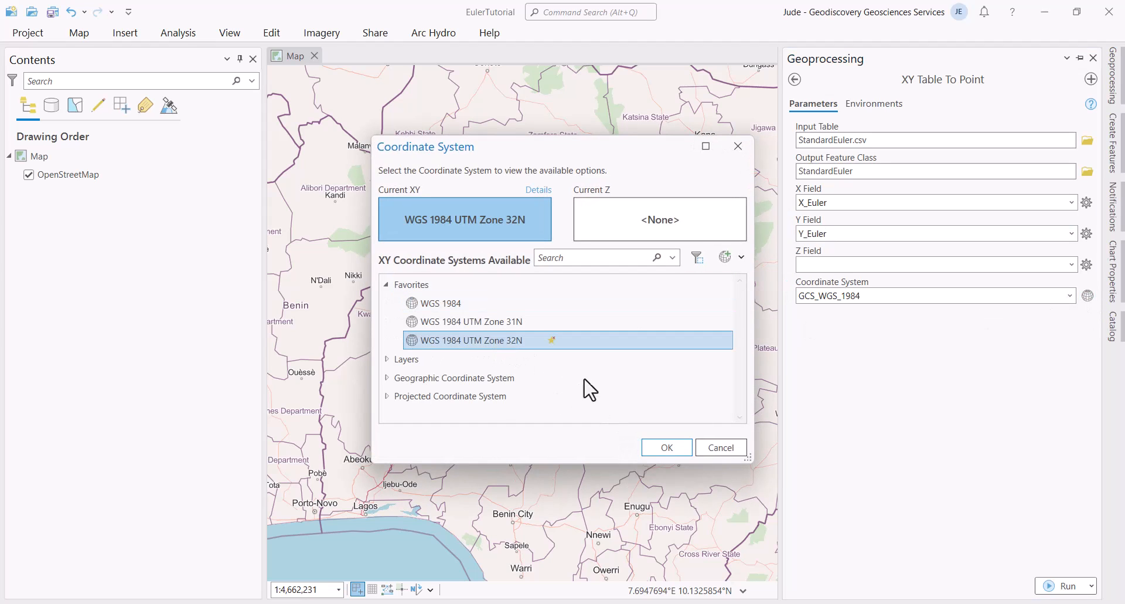
click(666, 447)
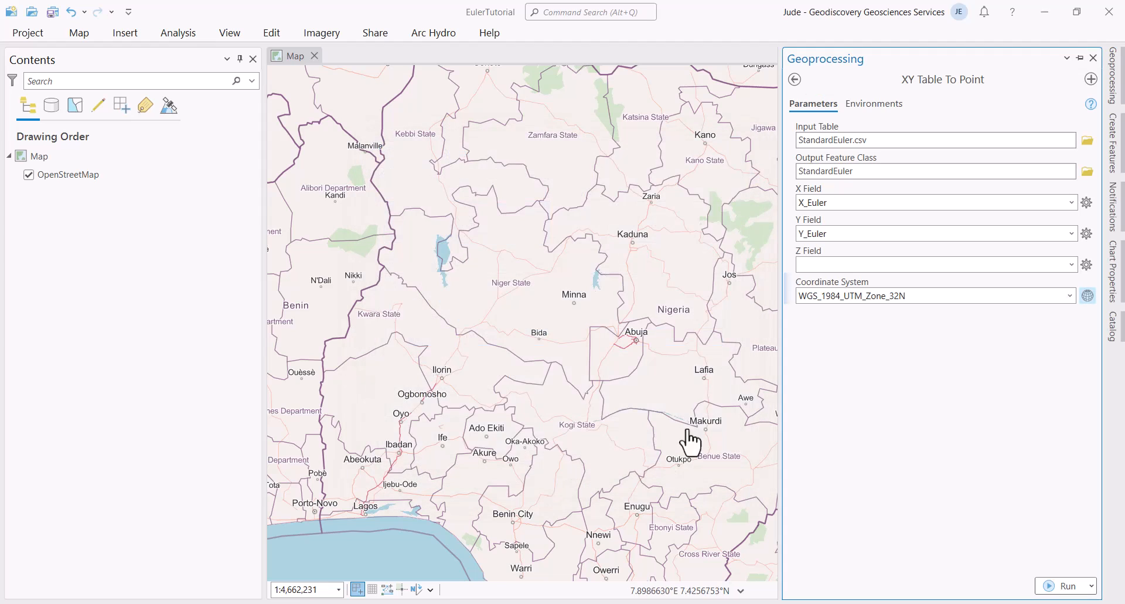
Step: Set the environment output coordinate system to WGS 1984 UTM Zone 32N and run the tool
click(880, 105)
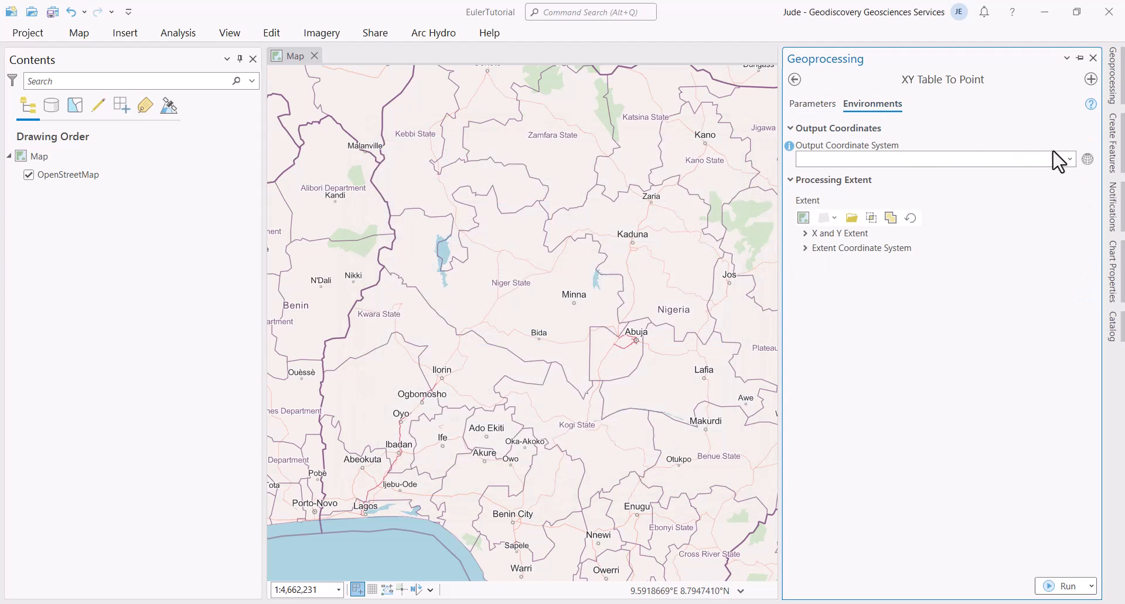
click(1070, 158)
click(1070, 158)
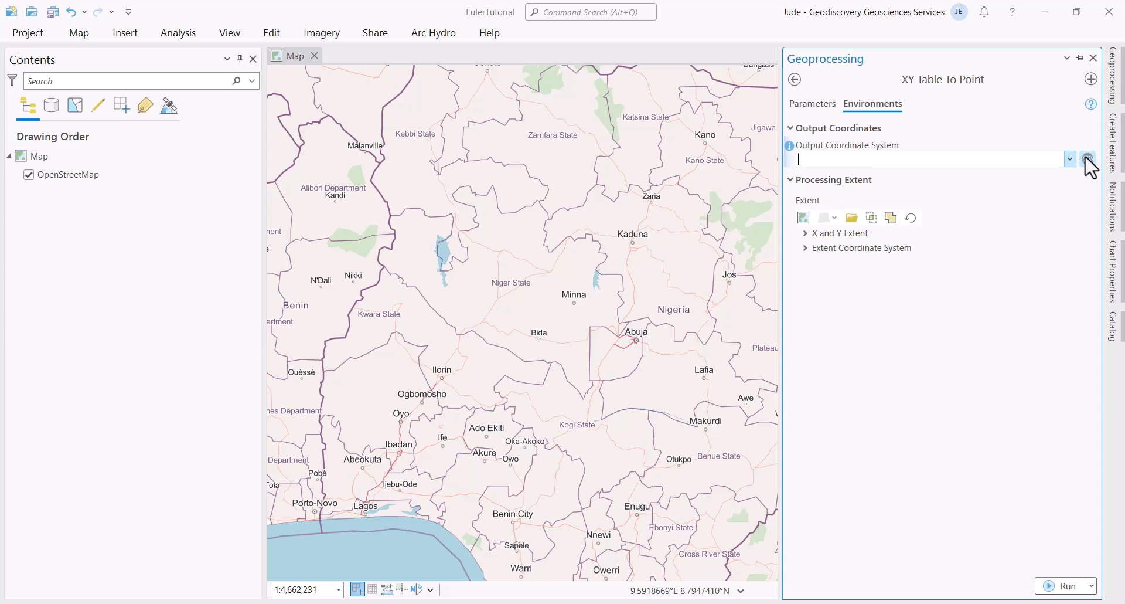
click(1088, 160)
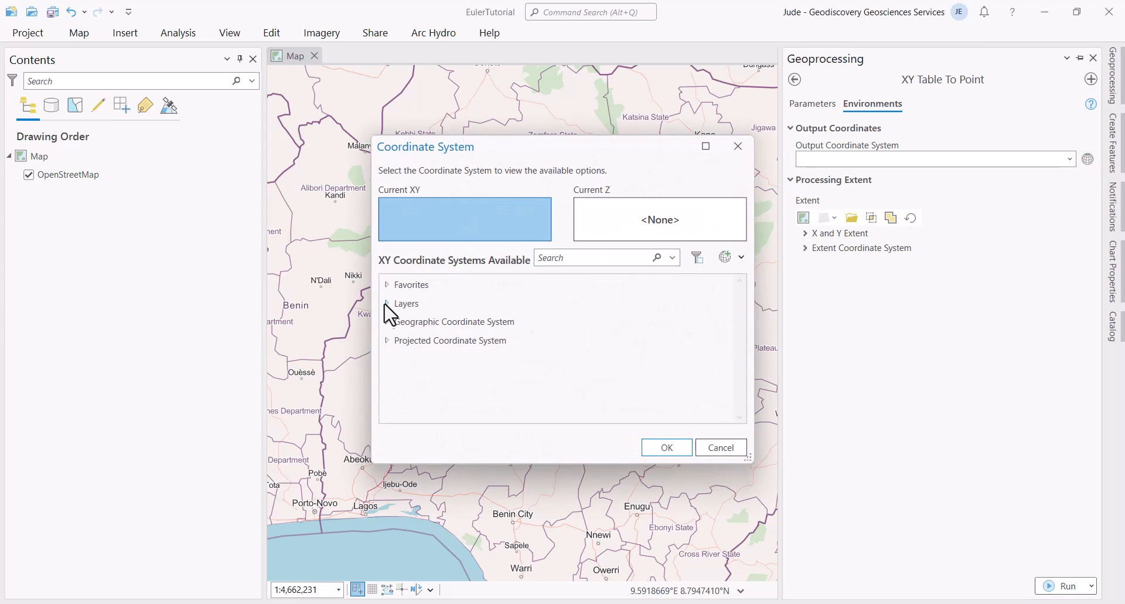
click(388, 285)
click(529, 340)
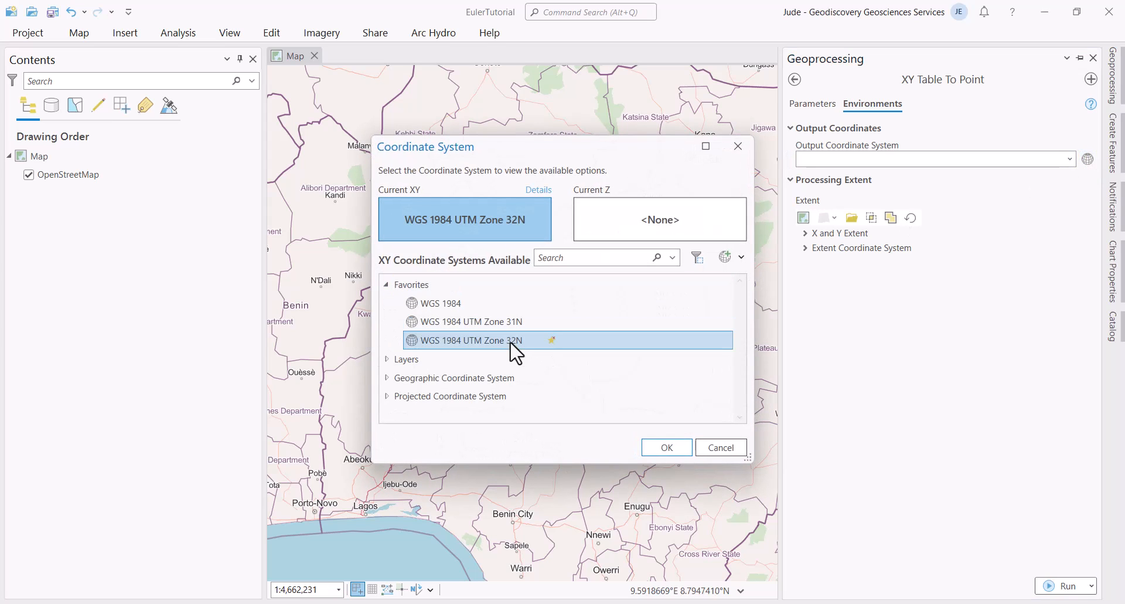
click(667, 447)
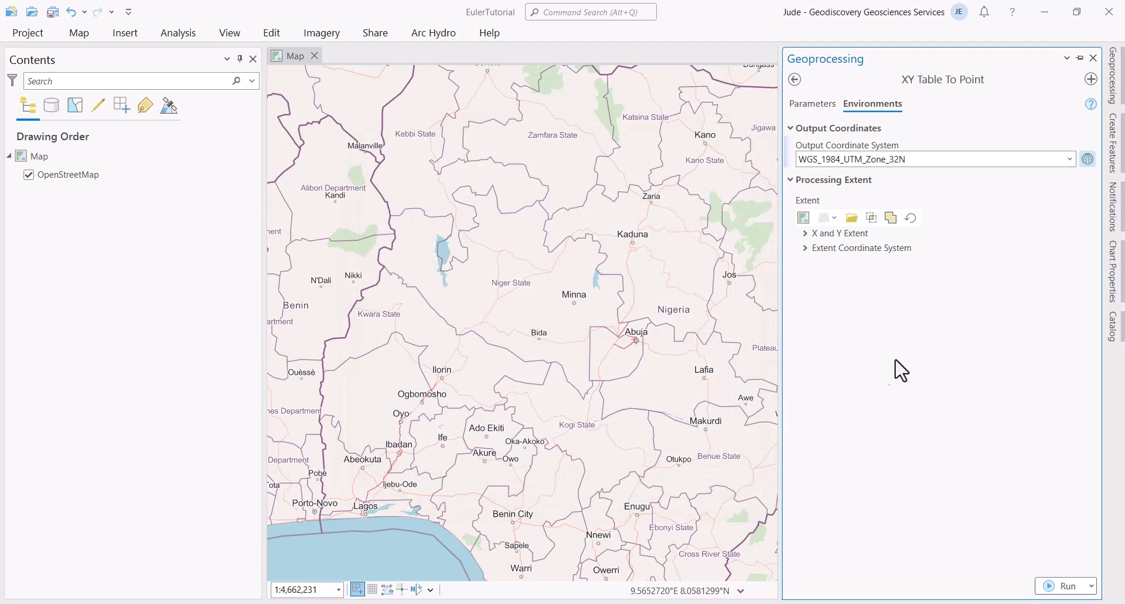
click(822, 107)
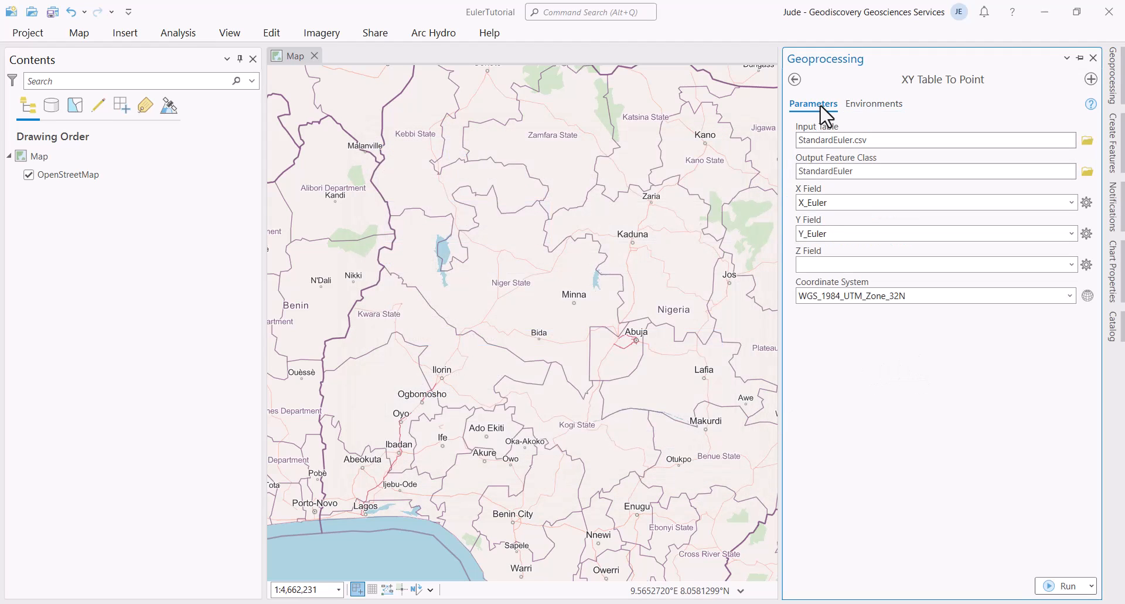
click(1050, 586)
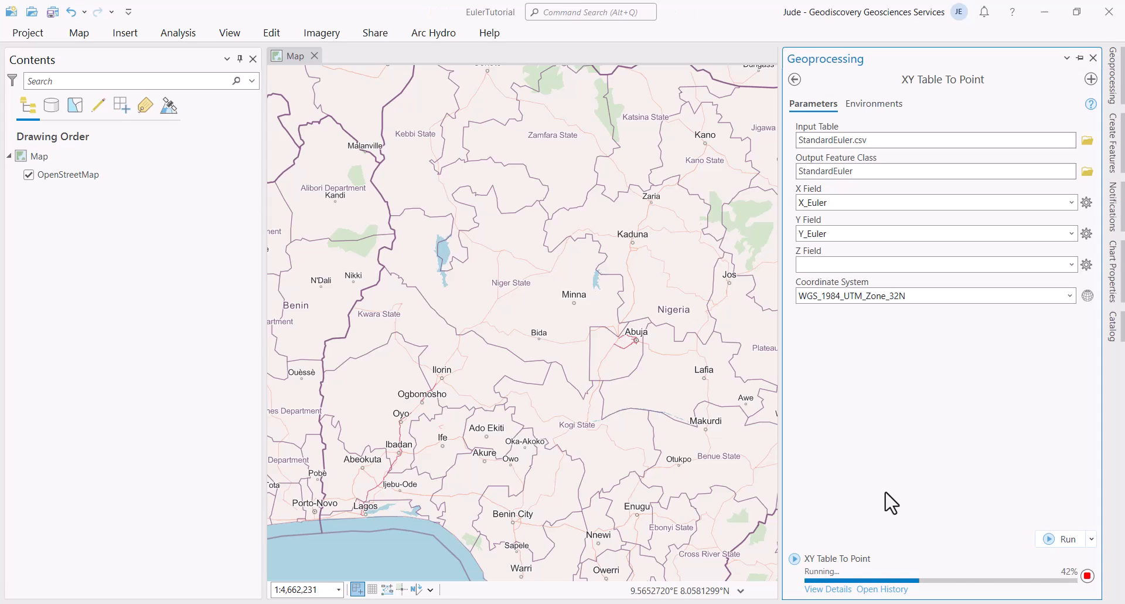
Step: Rename the map in Contents to StandardEuler through its Properties dialog
click(49, 157)
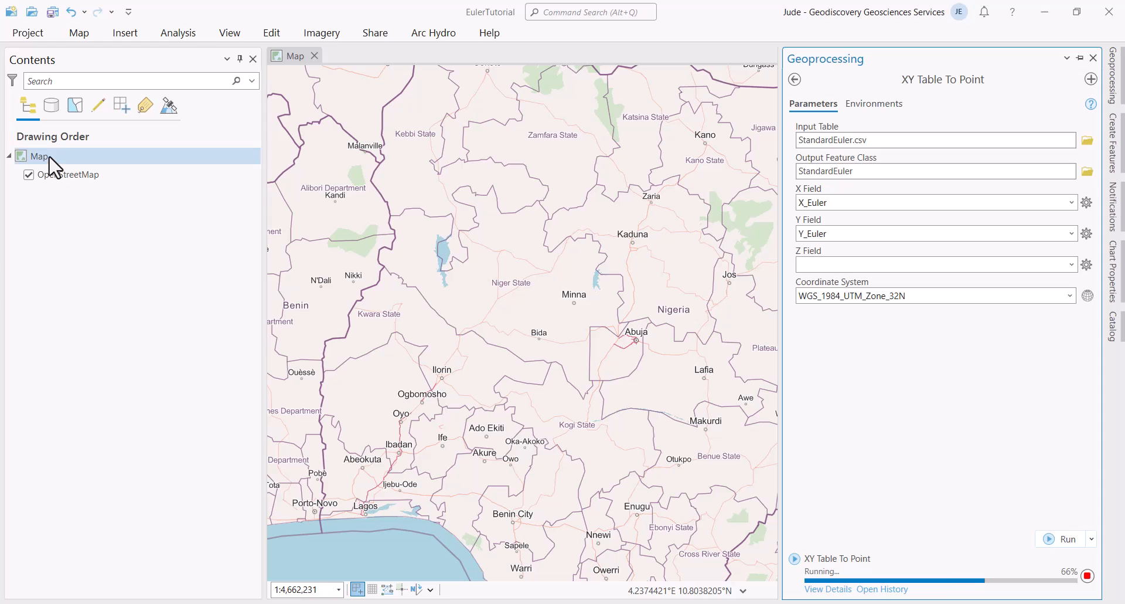
right_click(50, 157)
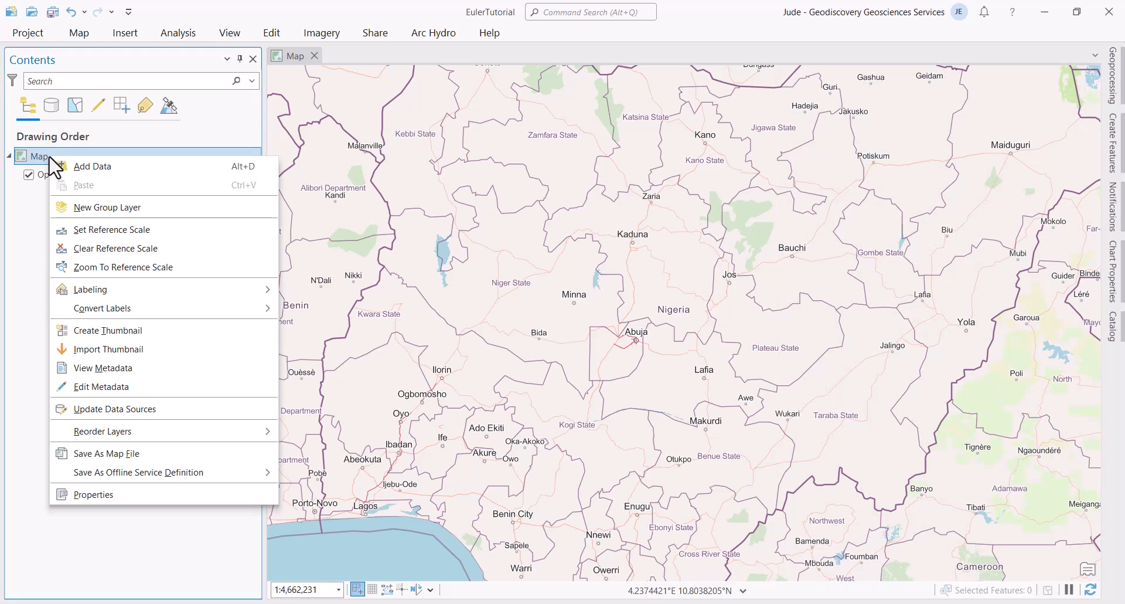
click(92, 494)
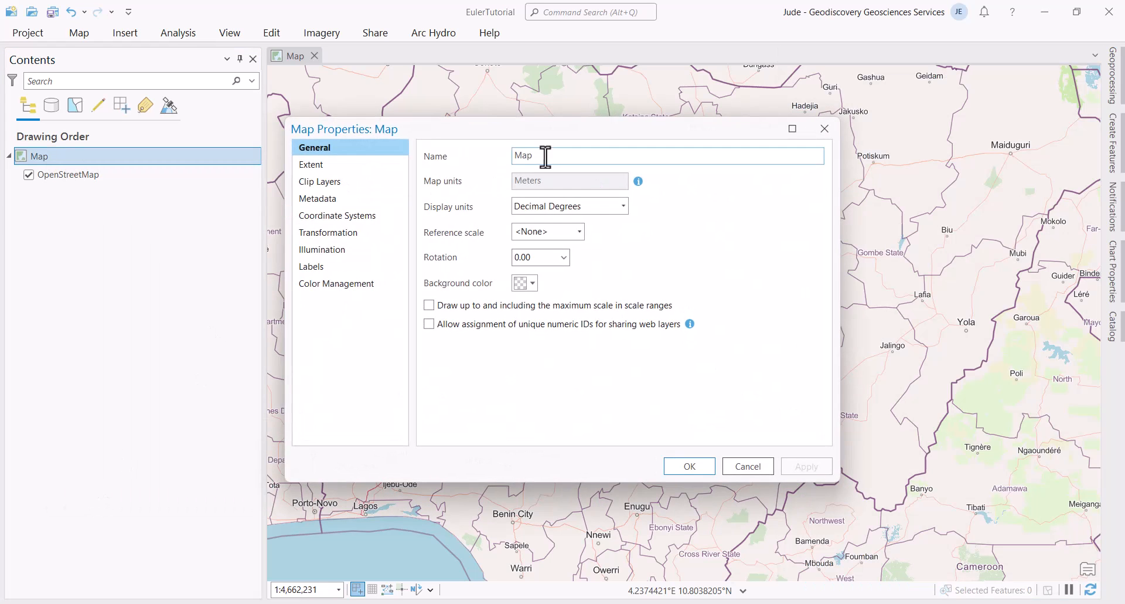
text(StandardEuler)
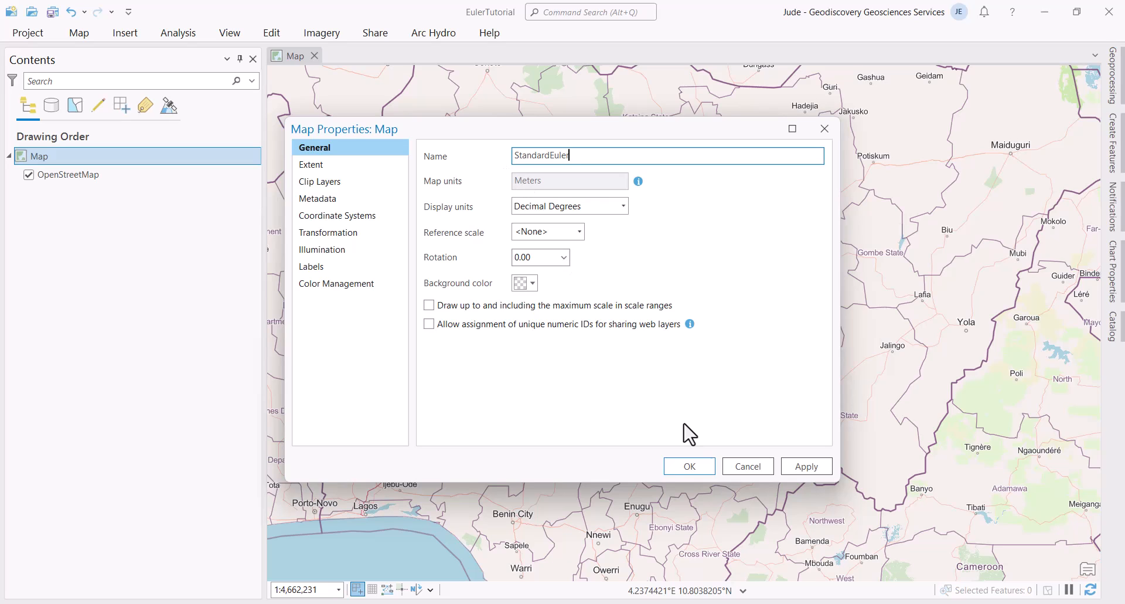
click(812, 468)
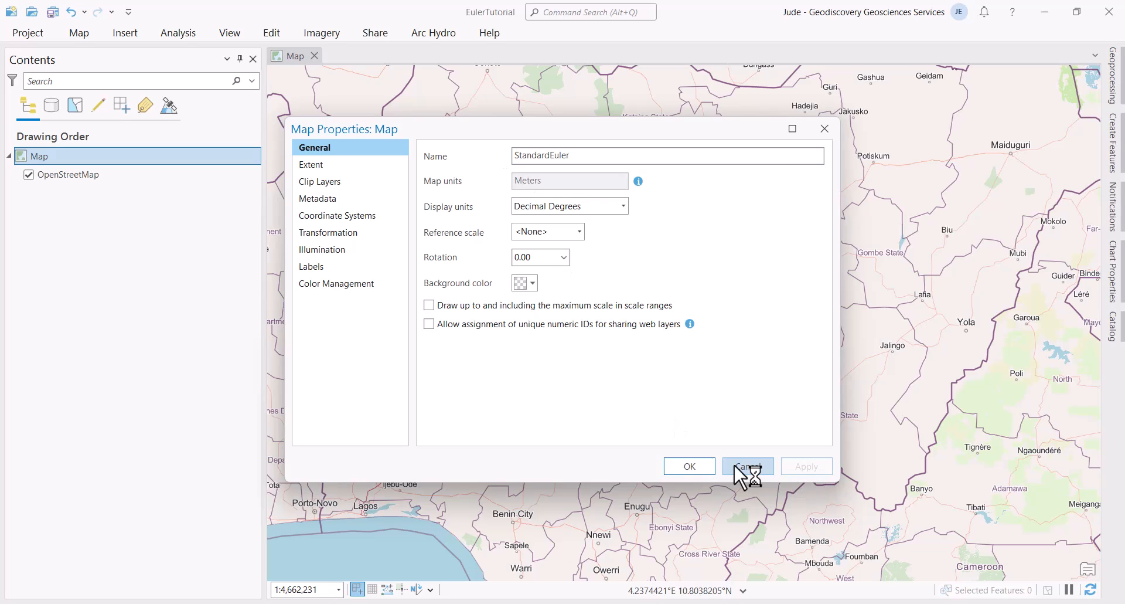
click(689, 466)
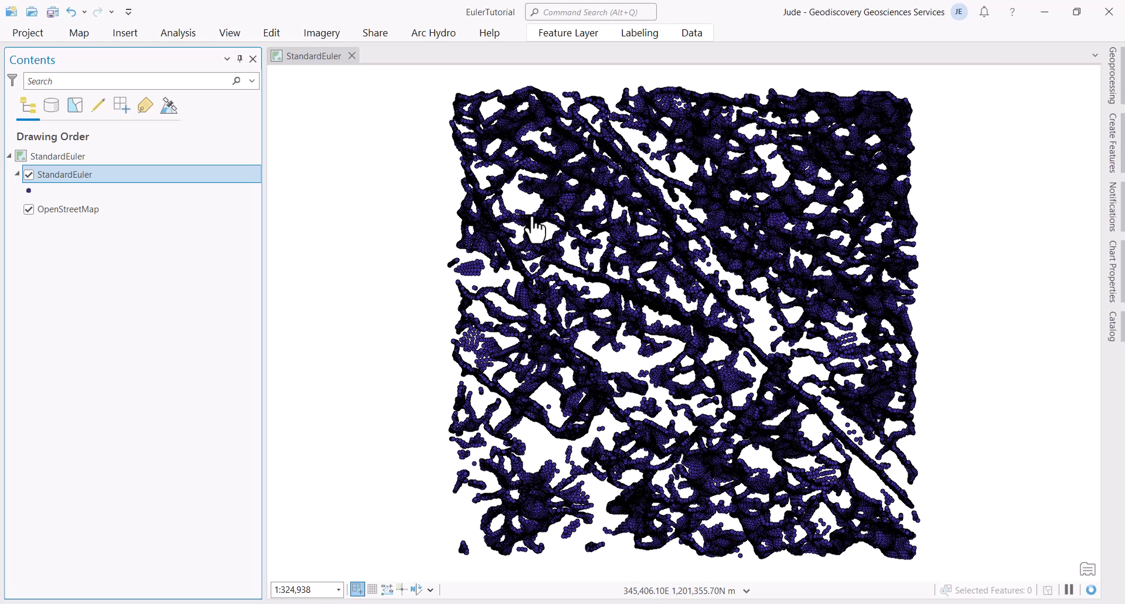
Step: Compare layer visibility, then leave OpenStreetMap unchecked with the StandardEuler points shown alone
scroll(534, 225, down, 2)
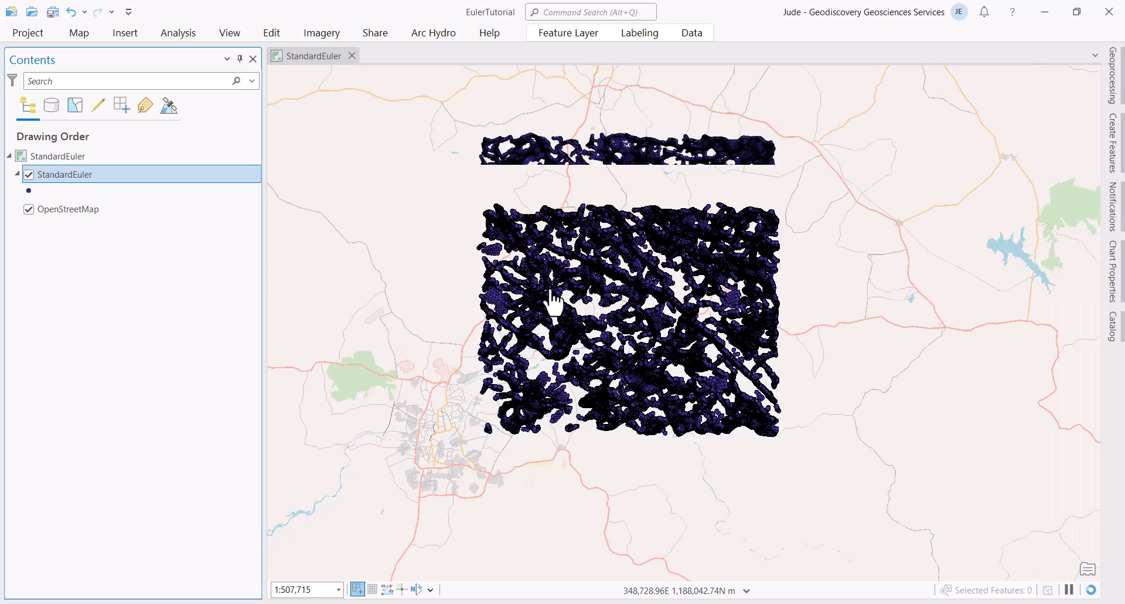
click(29, 210)
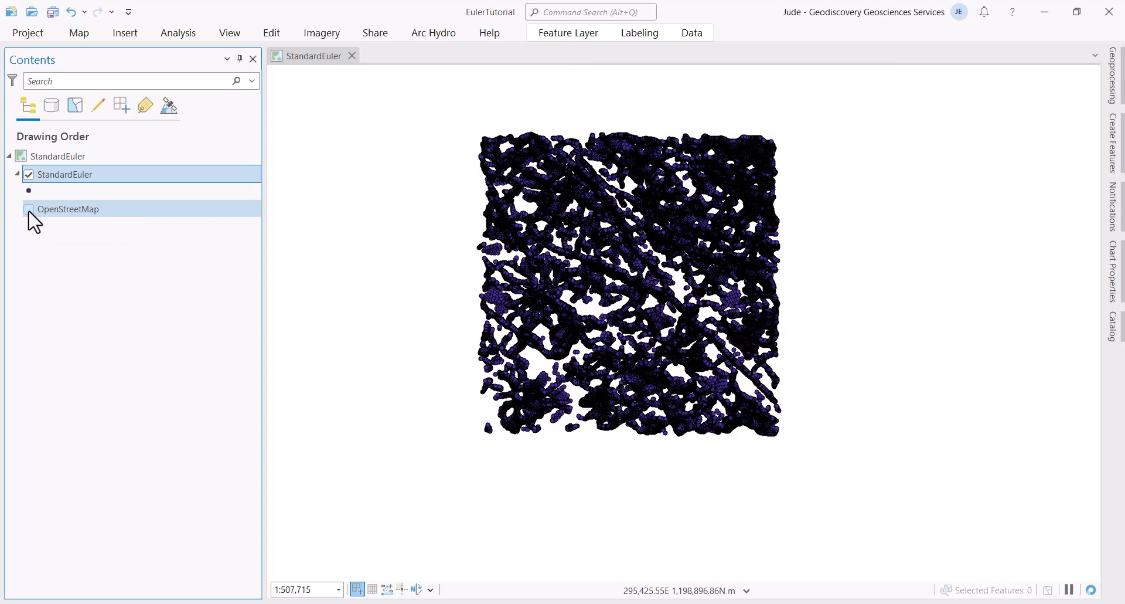
click(29, 209)
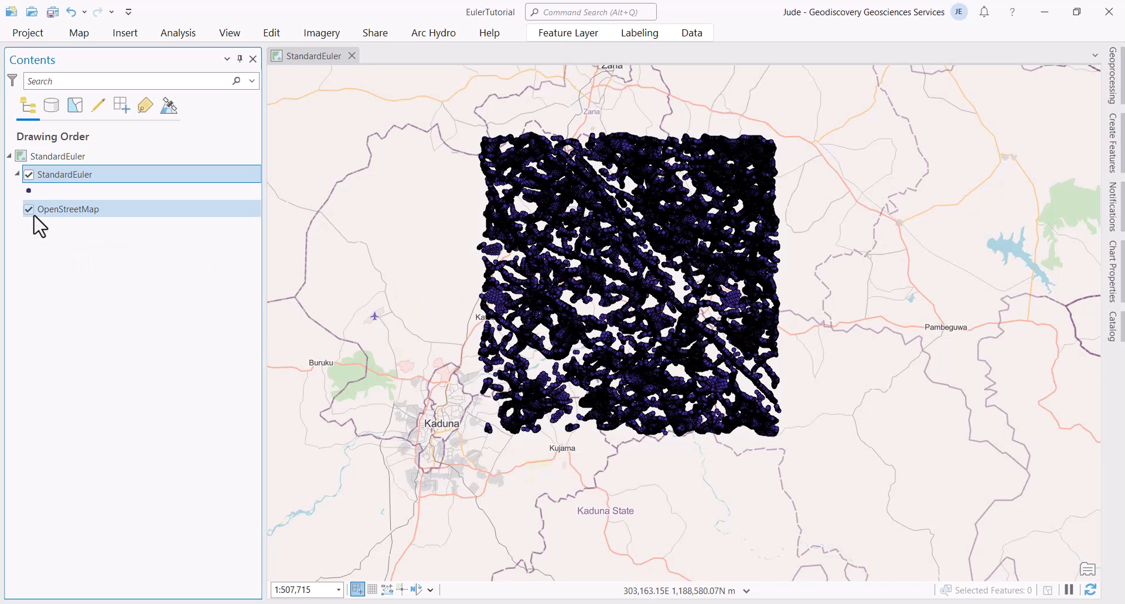
click(29, 174)
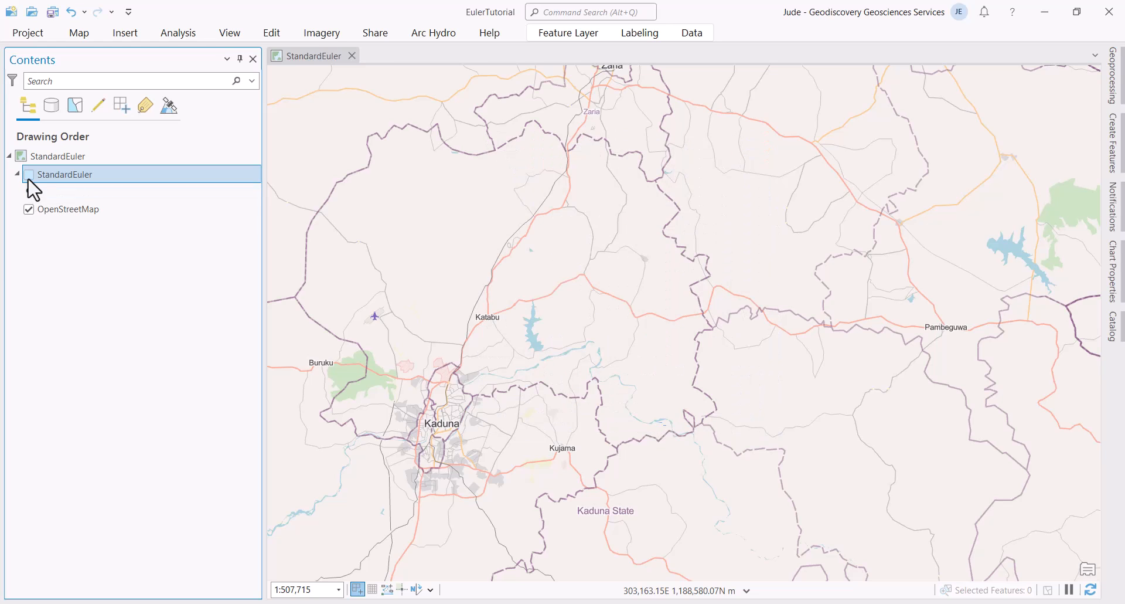
scroll(432, 284, down, 3)
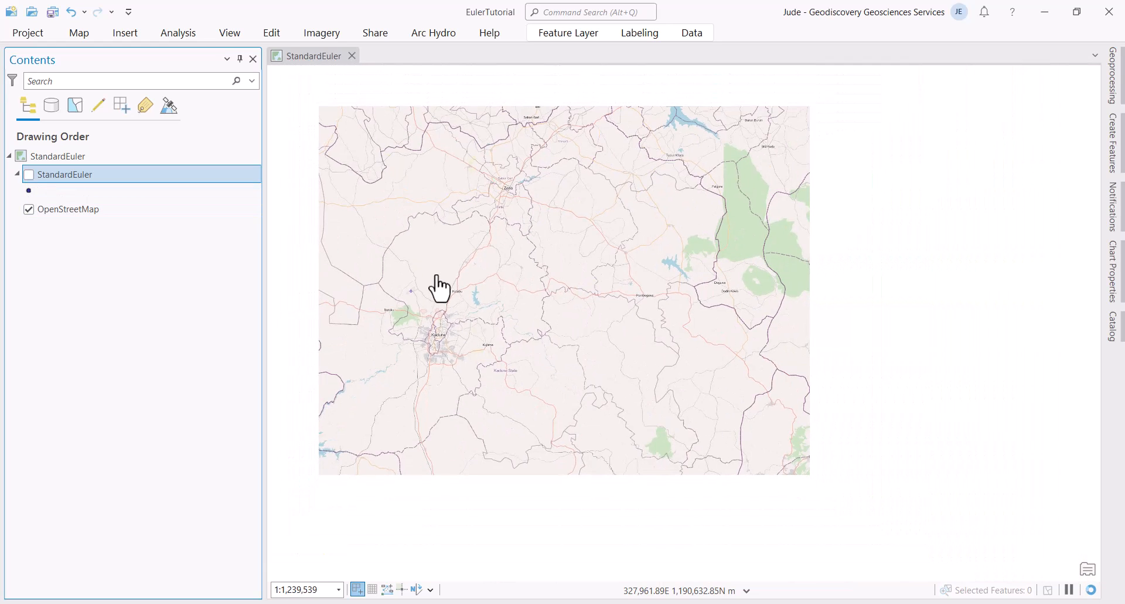
scroll(440, 287, down, 2)
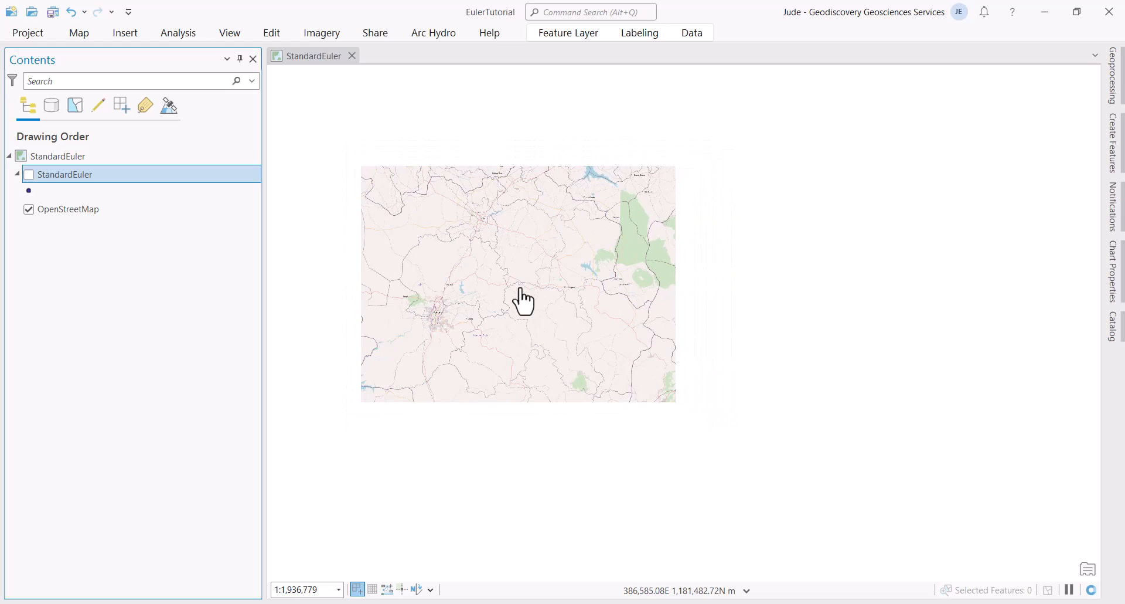
drag(521, 301, 679, 315)
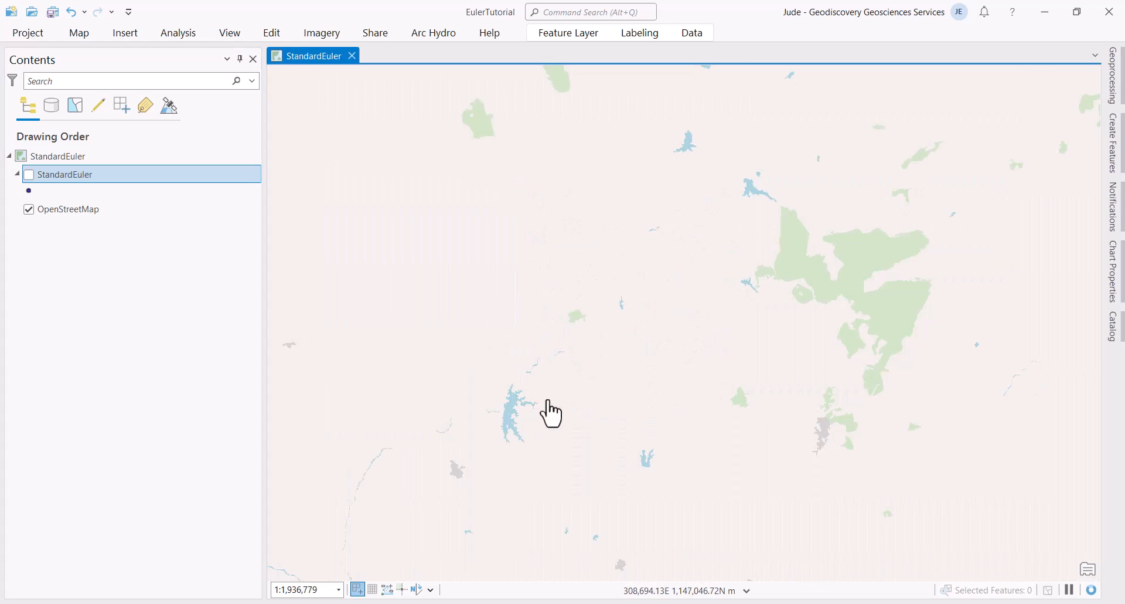
click(28, 175)
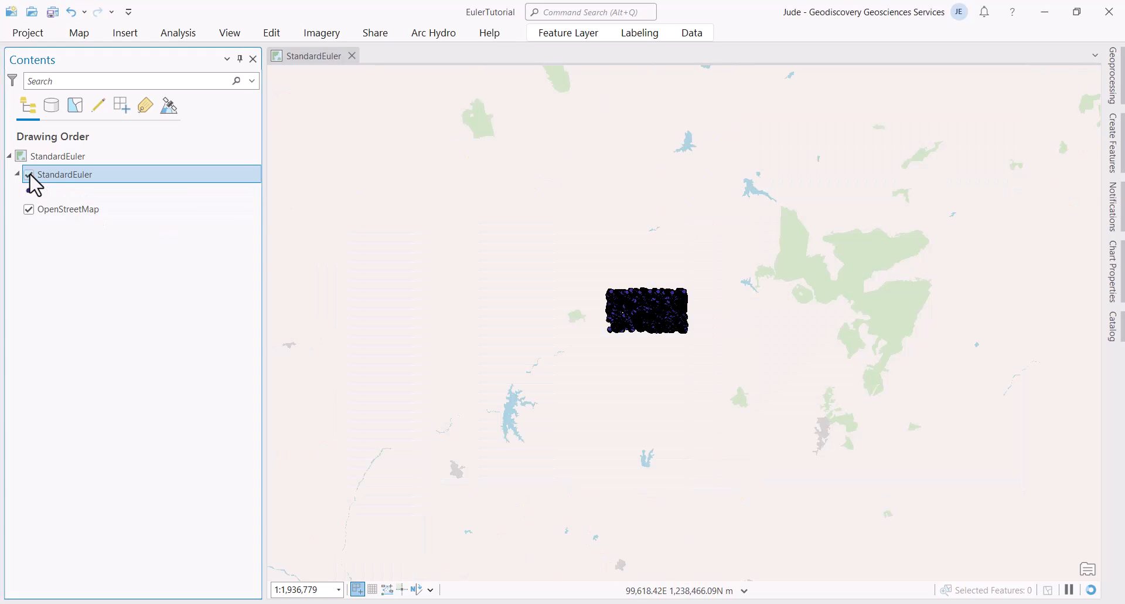
click(28, 209)
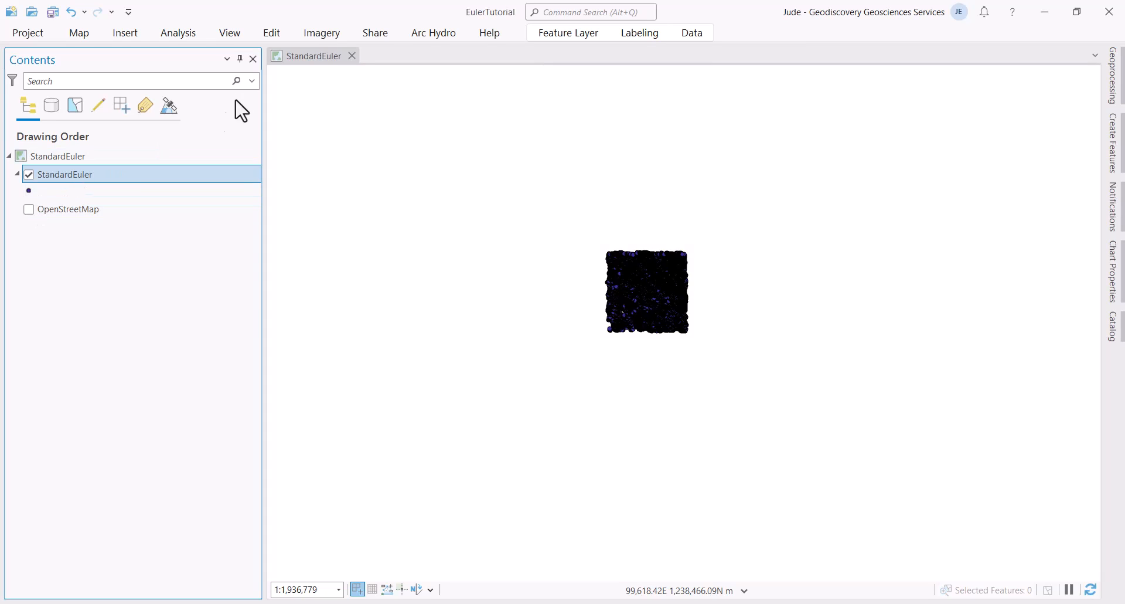
click(82, 33)
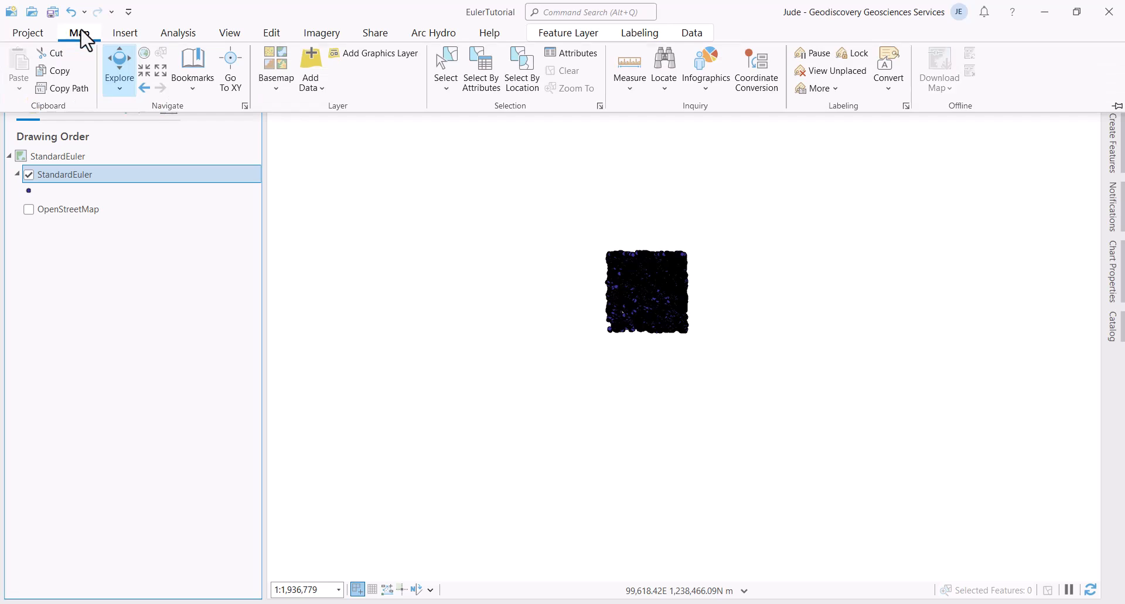
Step: Insert a new empty map from the Insert tab
click(125, 34)
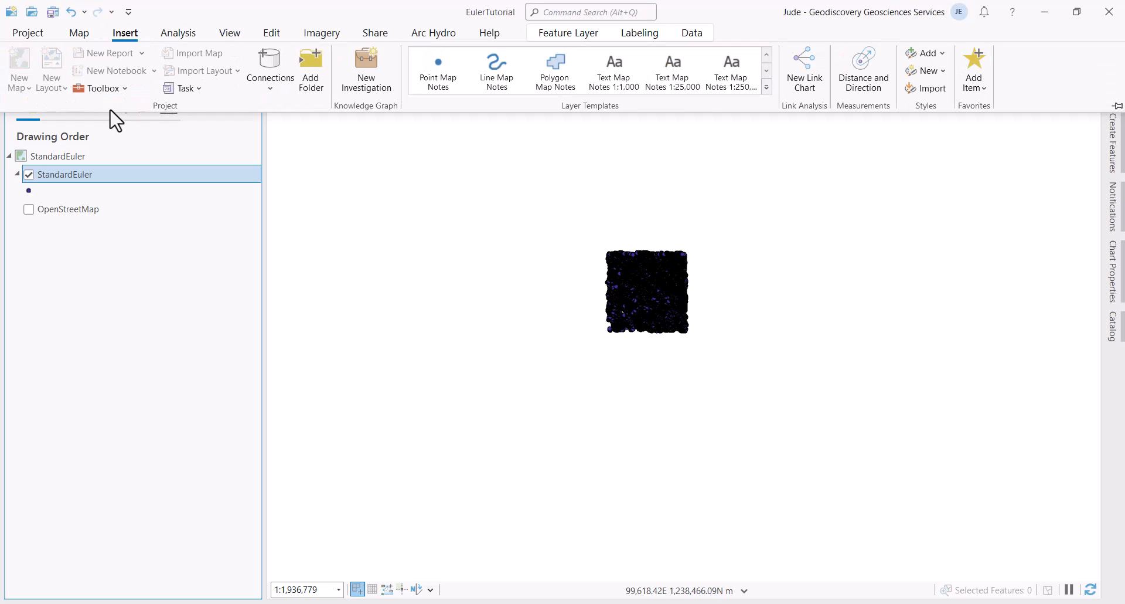
click(22, 89)
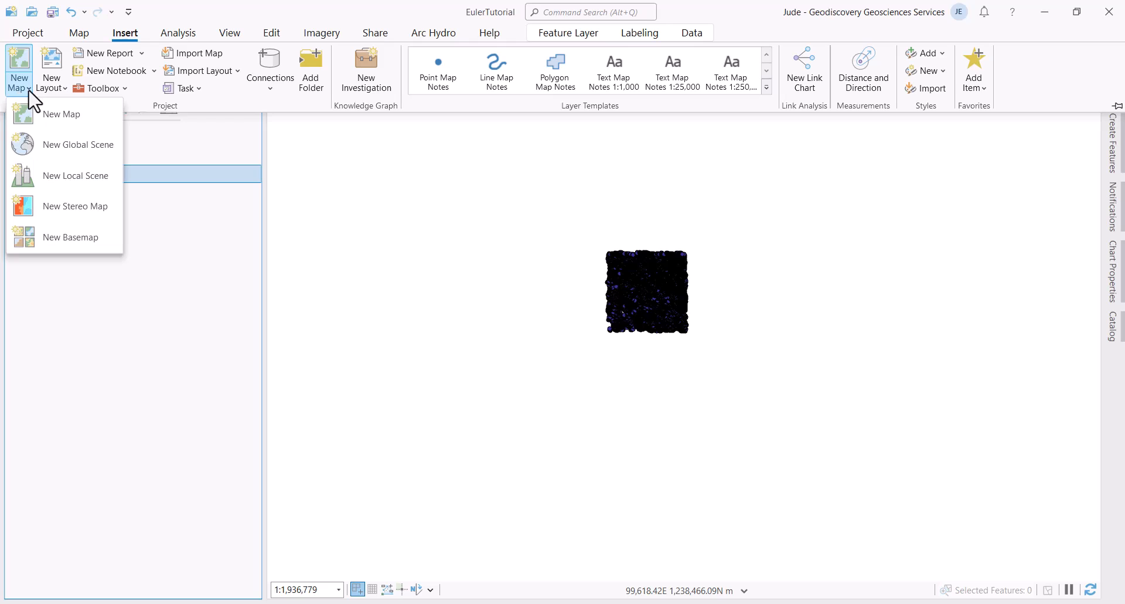
click(51, 115)
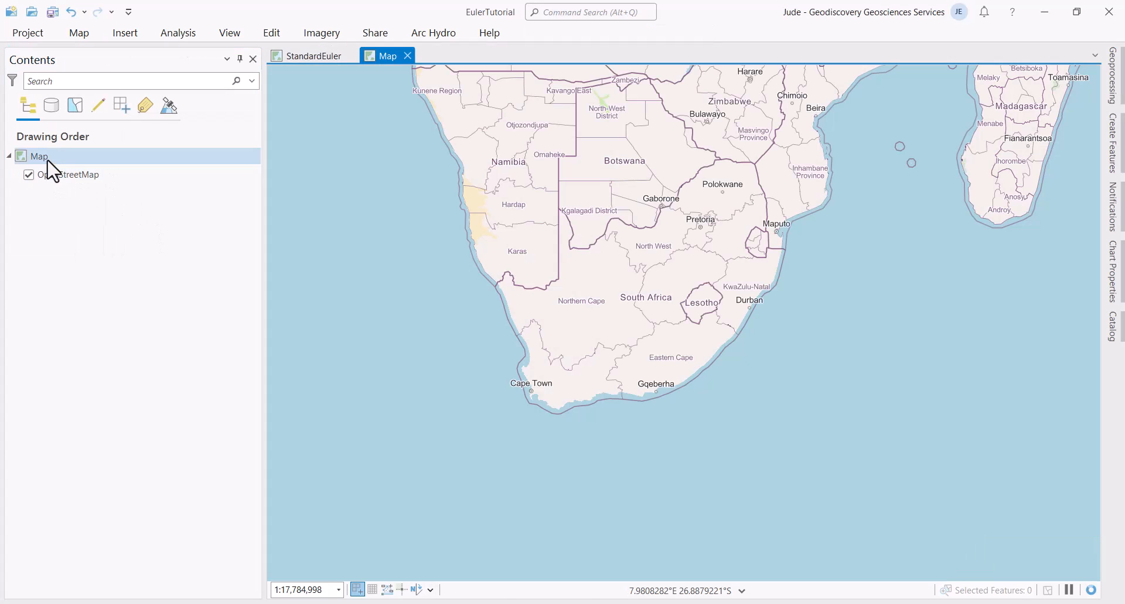
Step: Rename the new map to LocatedEuler in its Properties
right_click(48, 157)
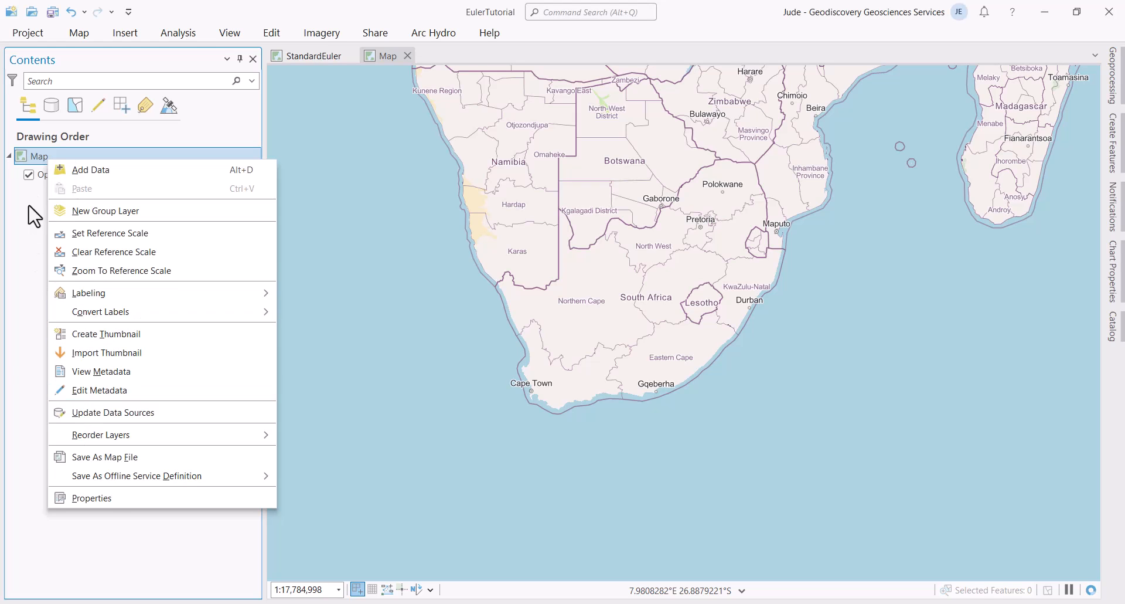
click(91, 498)
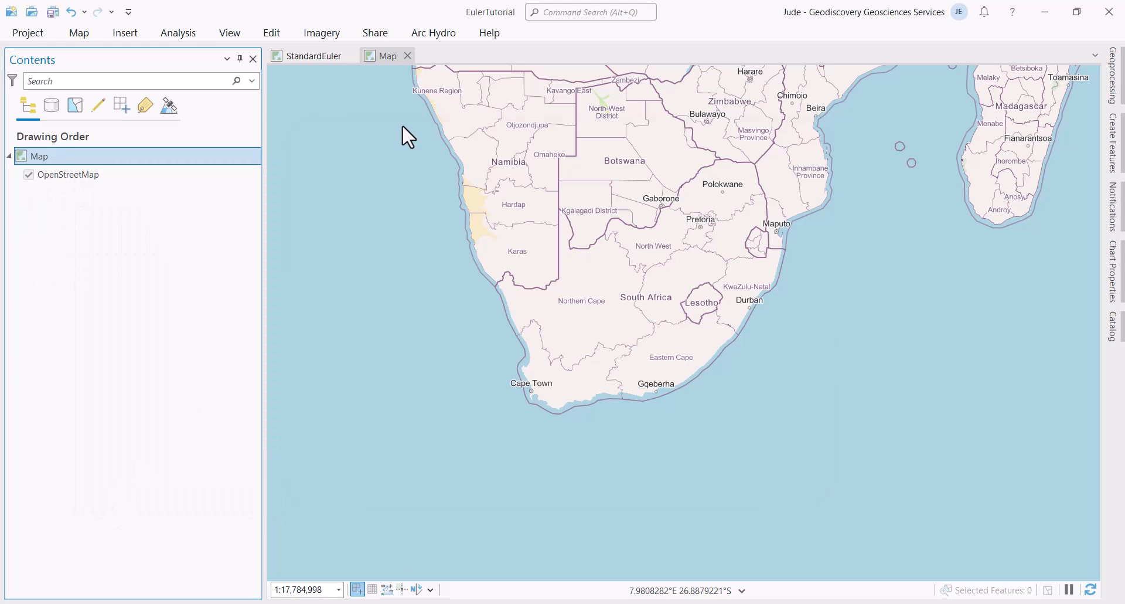
text(Located)
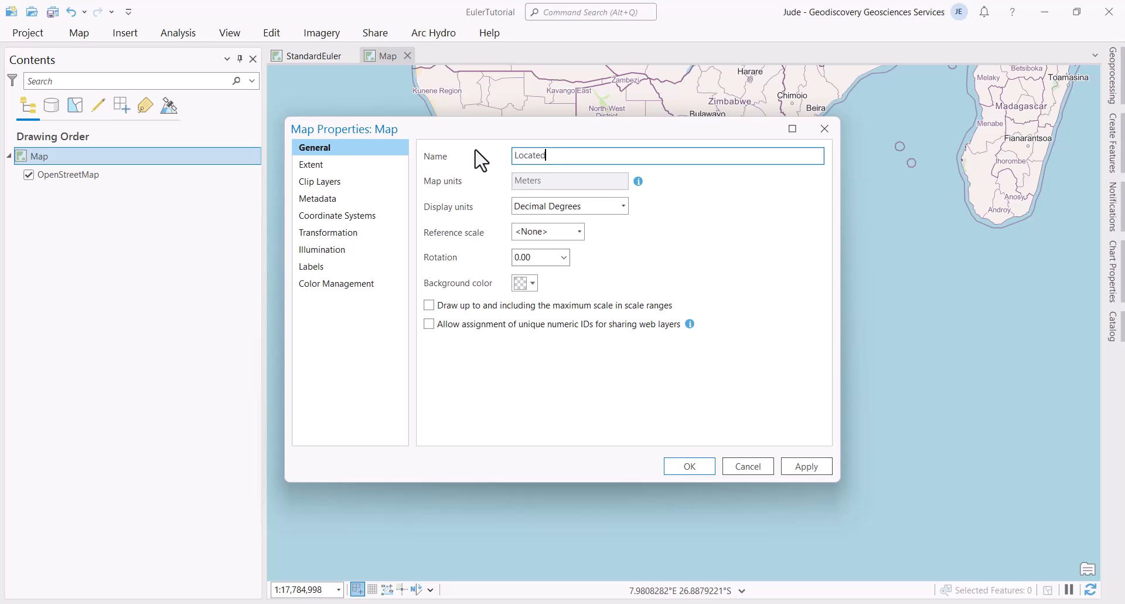
text(Euler)
click(804, 465)
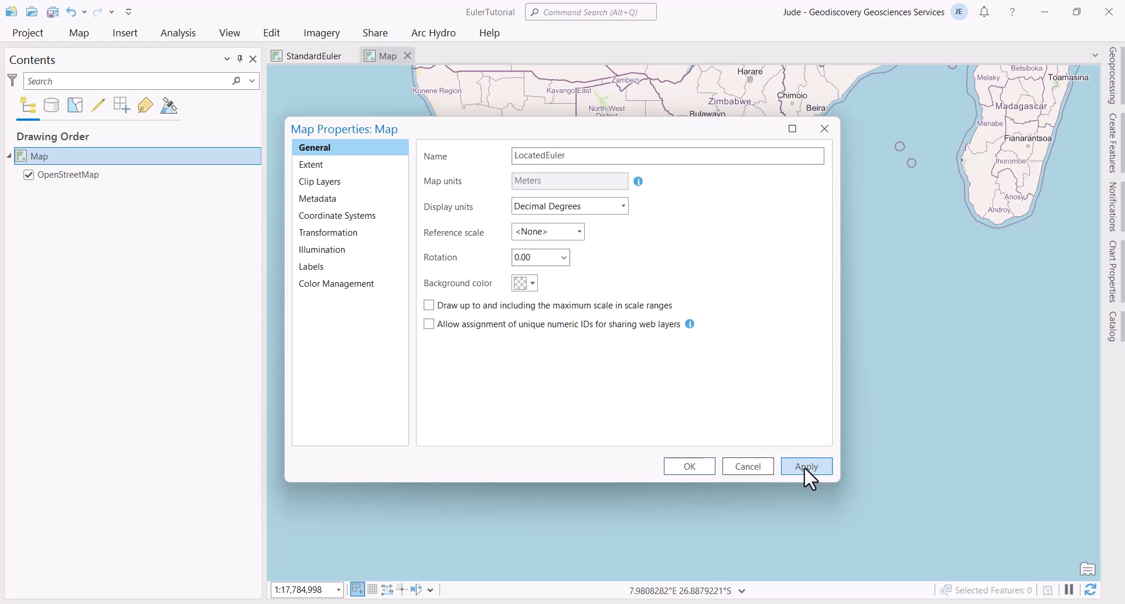
click(698, 465)
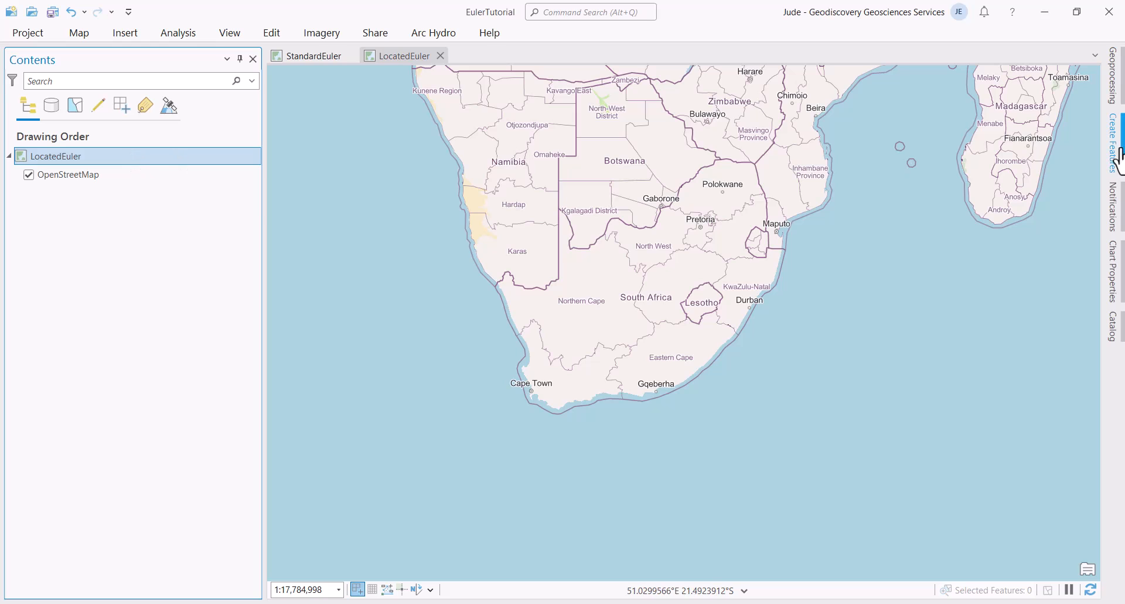
Step: In XY Table To Point, set LocatedEuler.csv as input and LocatedEuler as the output name
click(1115, 99)
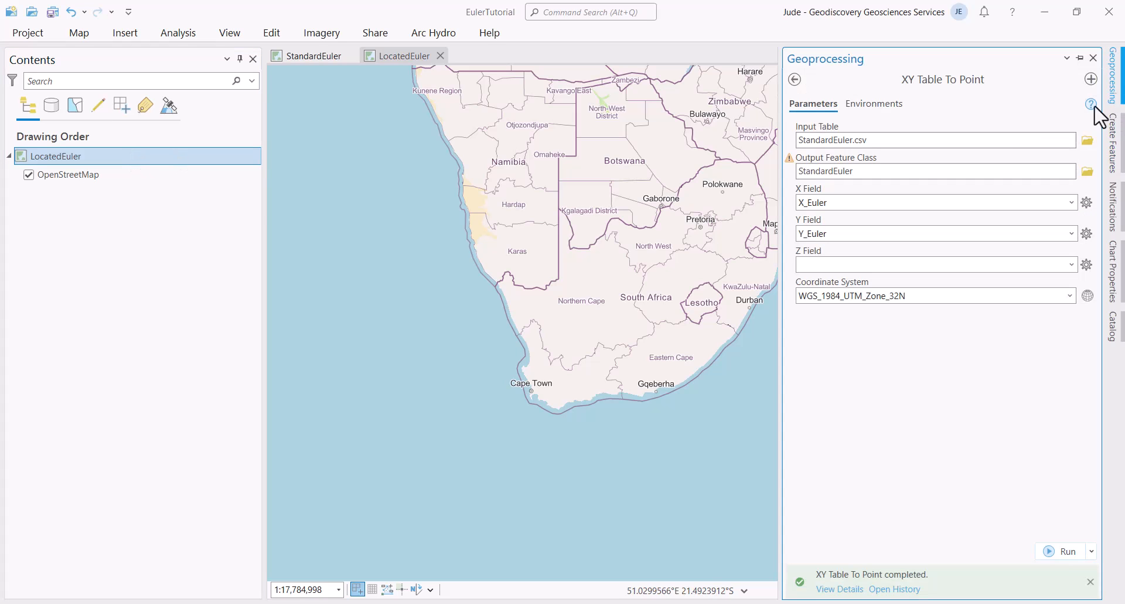
click(1087, 140)
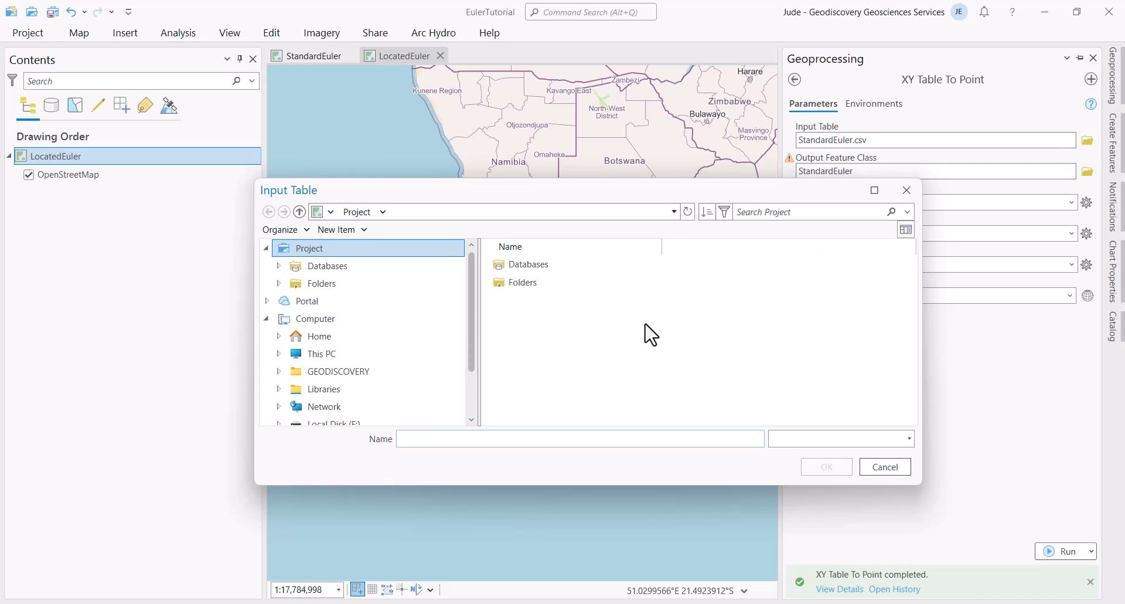
click(560, 318)
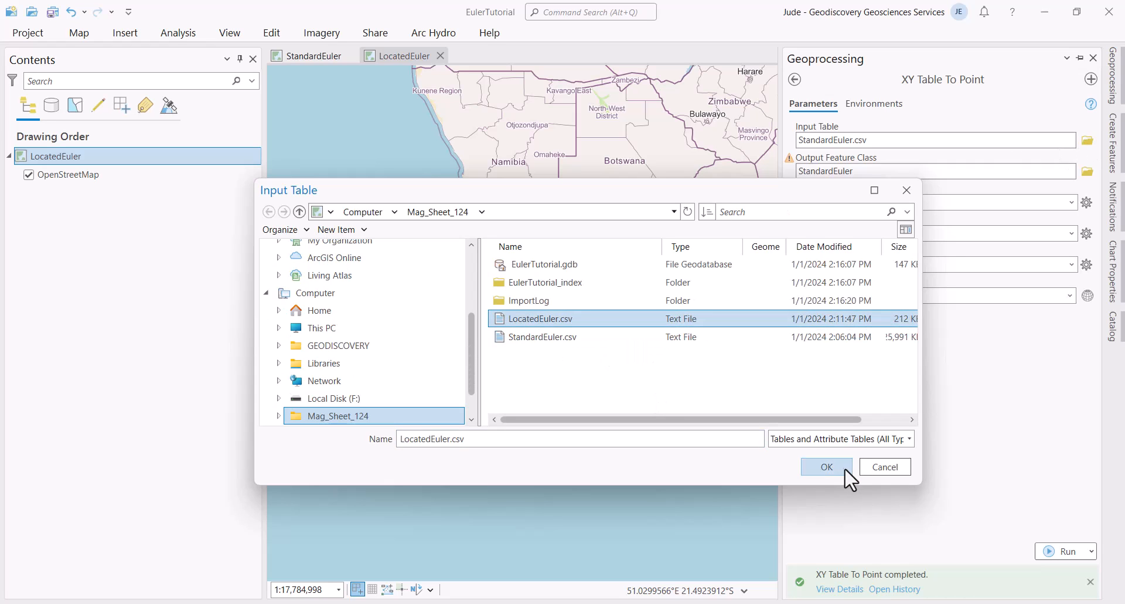
click(824, 467)
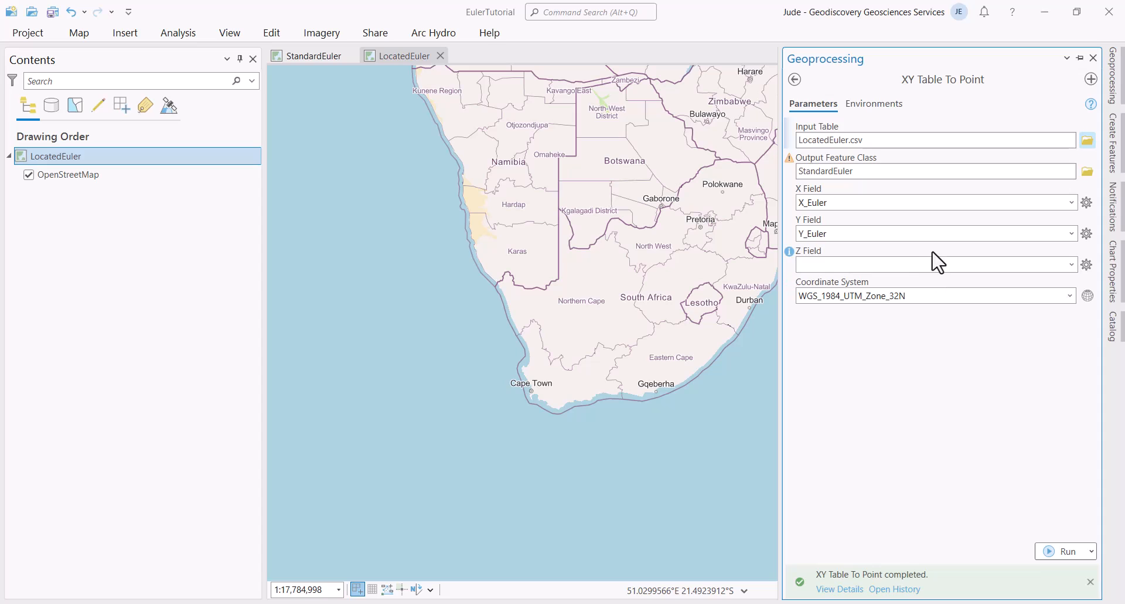
click(902, 170)
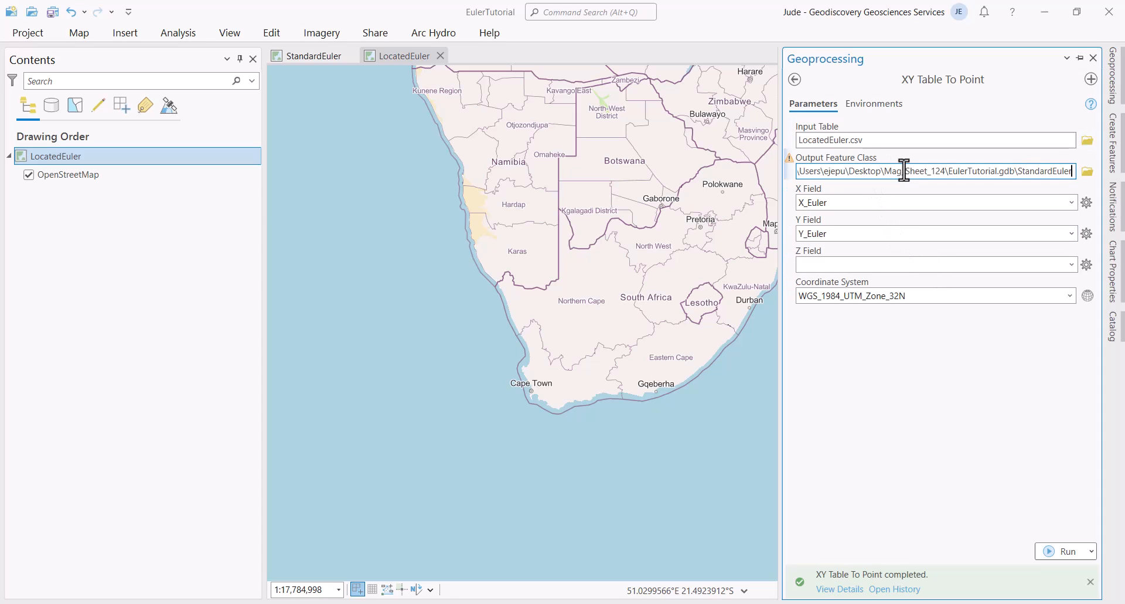
key(BackSpace)
key(BackSpace)
key(BackSpace)
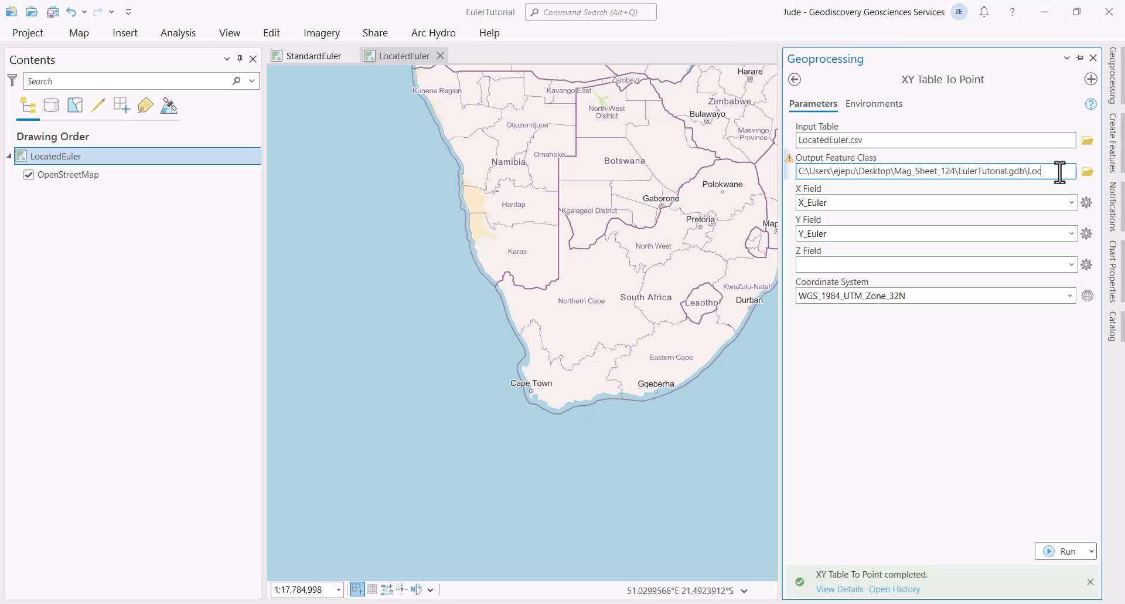
text(er)
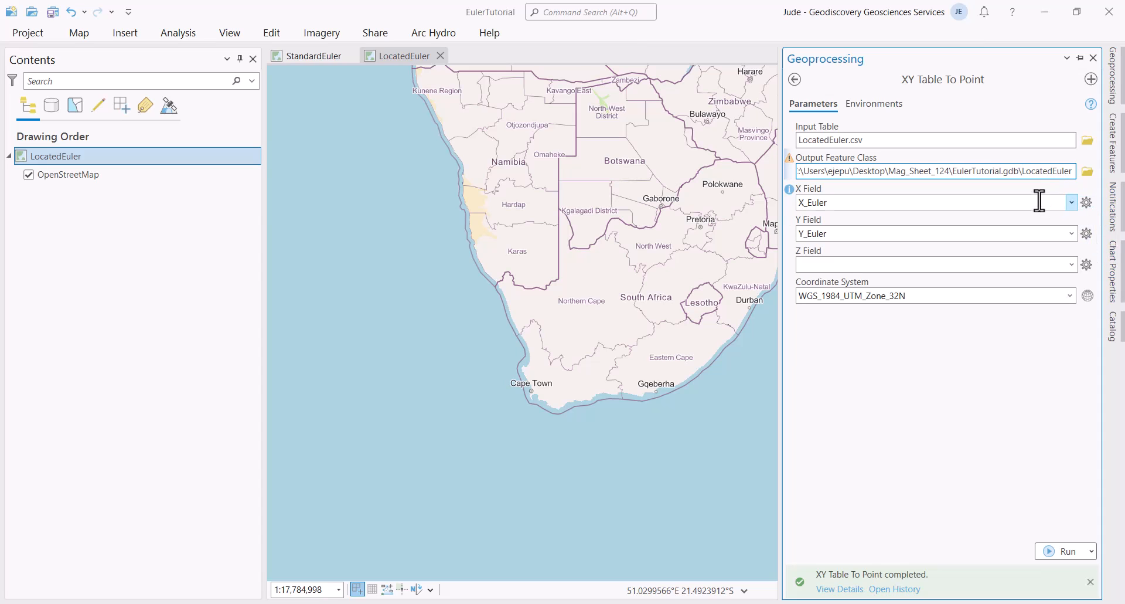
Step: Keep X_Euler and Y_Euler as coordinate fields and run the conversion to create the points
click(1072, 202)
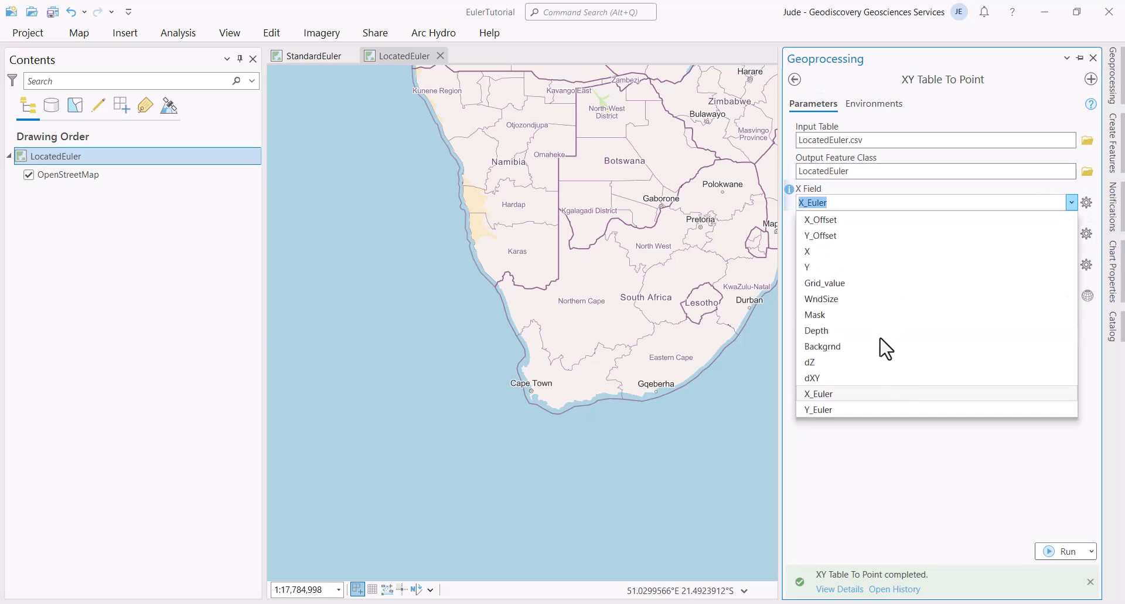
click(856, 395)
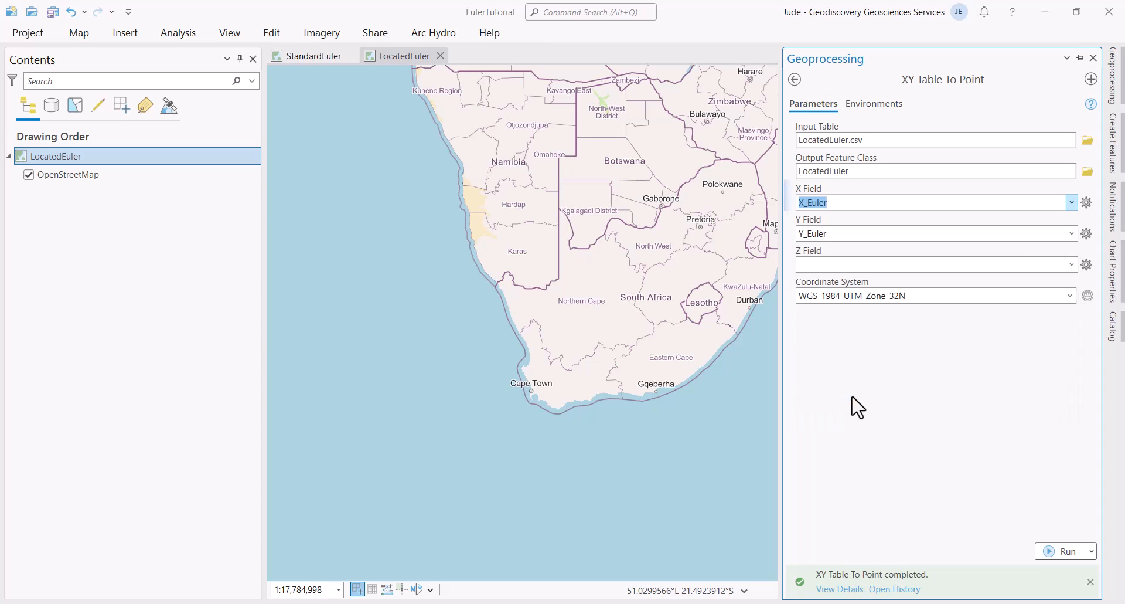
click(1068, 232)
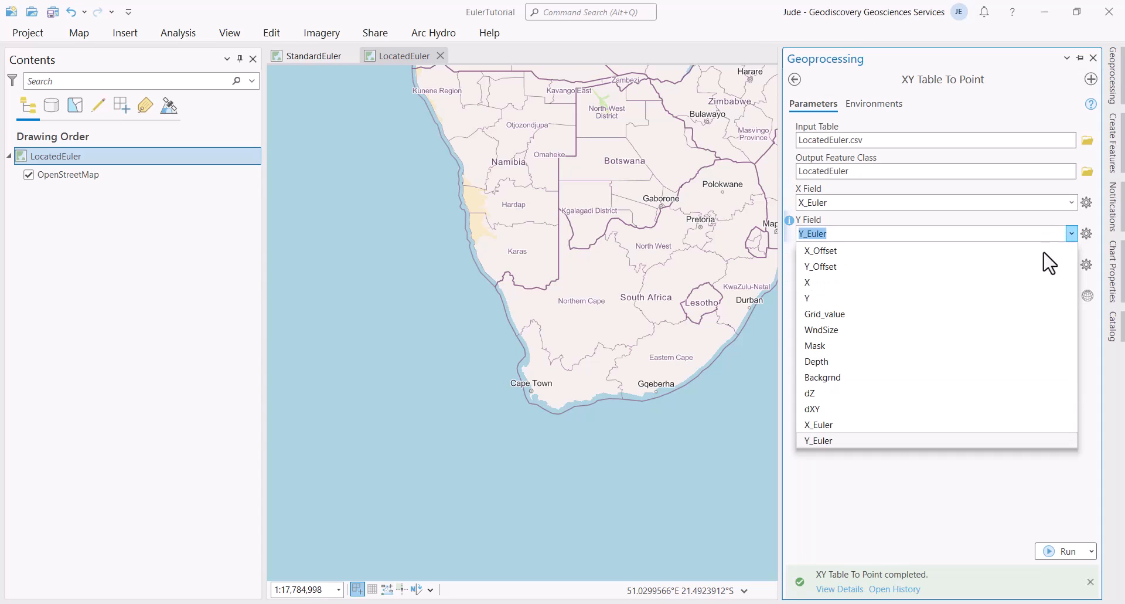
click(863, 452)
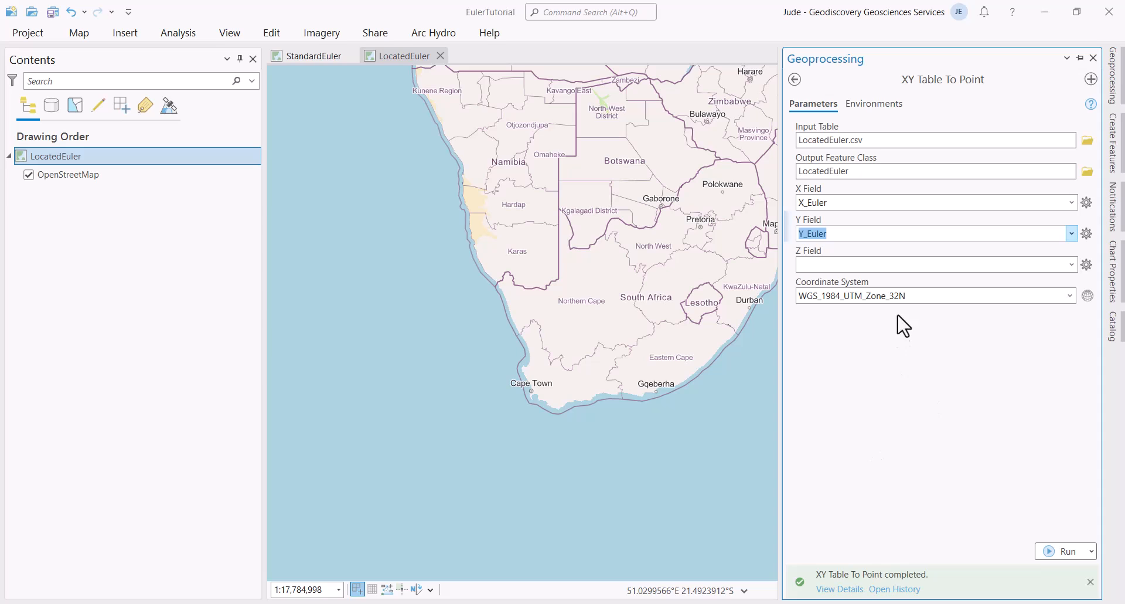
click(873, 105)
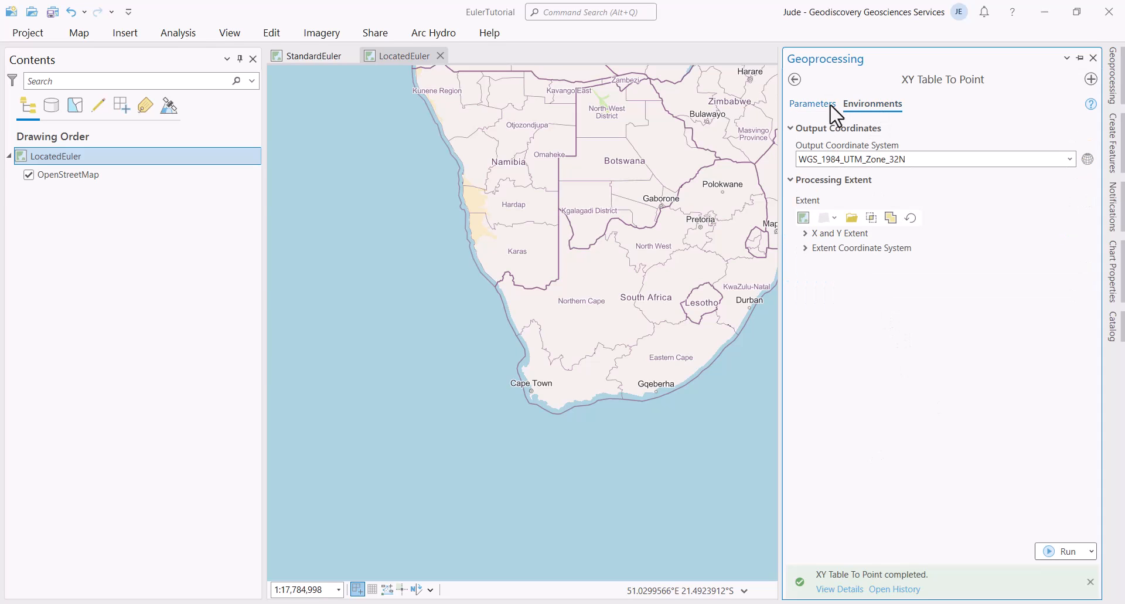
click(812, 104)
click(1052, 551)
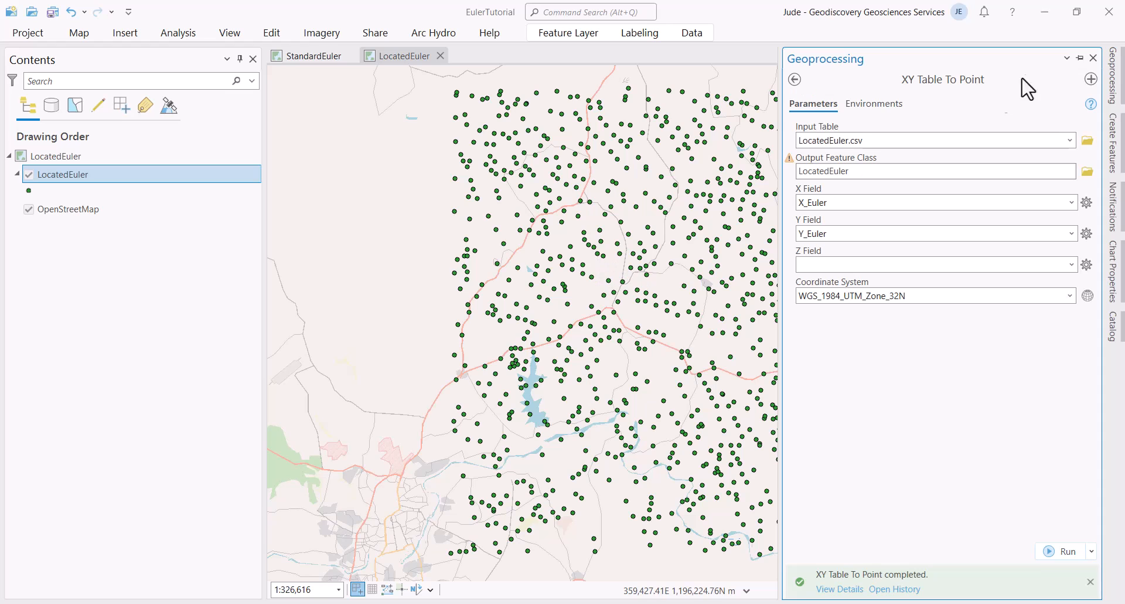
Step: Collapse the Geoprocessing pane, hide the OpenStreetMap basemap, and select the LocatedEuler layer
click(1080, 58)
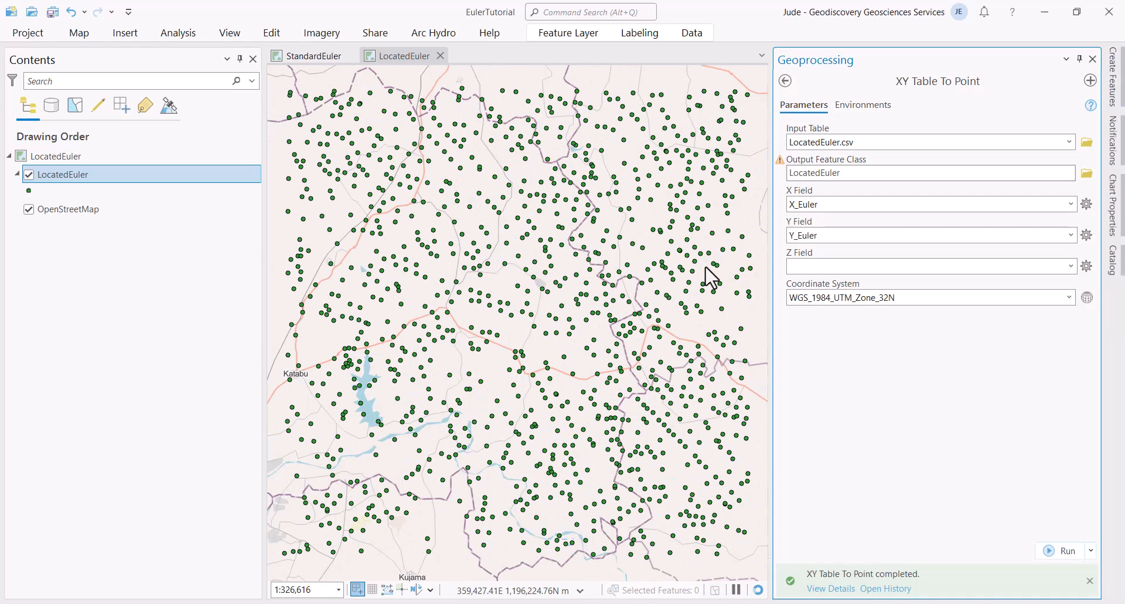
click(1080, 59)
scroll(519, 311, down, 4)
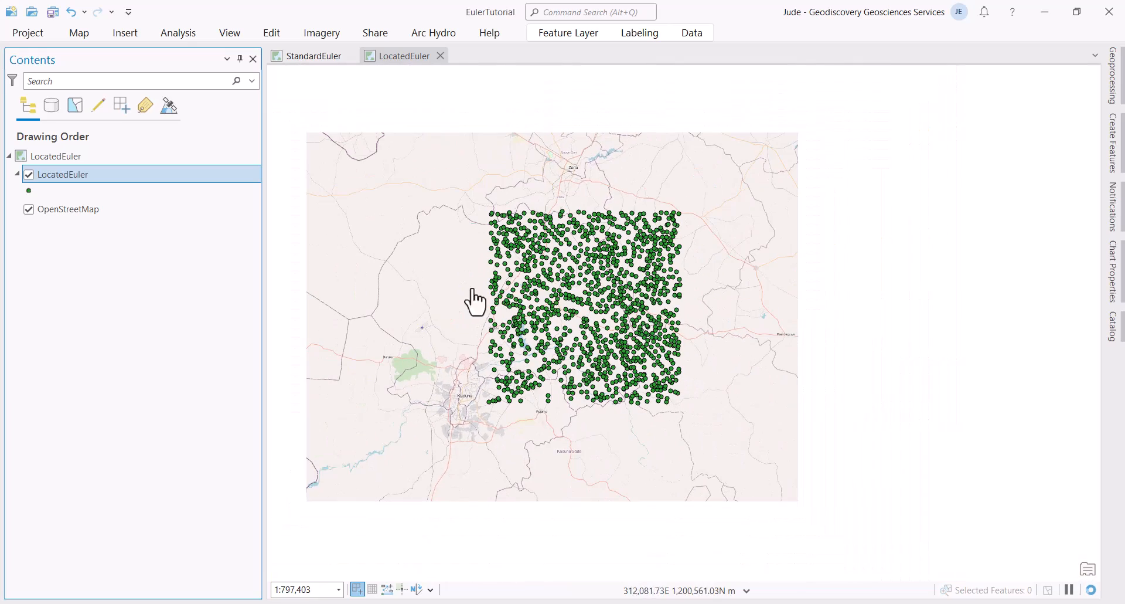
scroll(553, 287, up, 2)
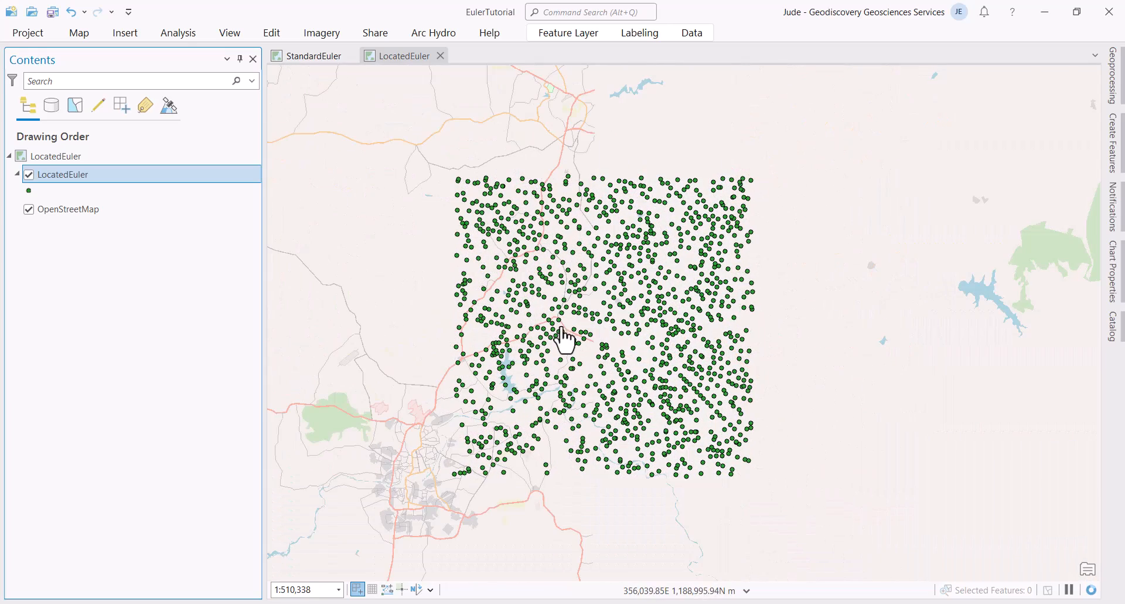
click(54, 209)
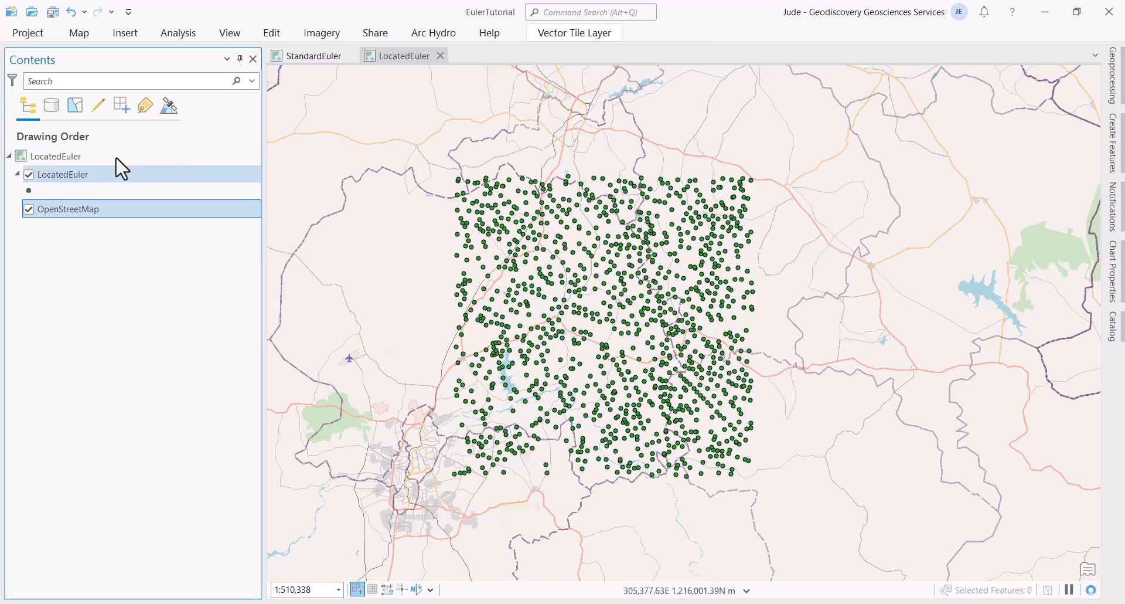
click(303, 58)
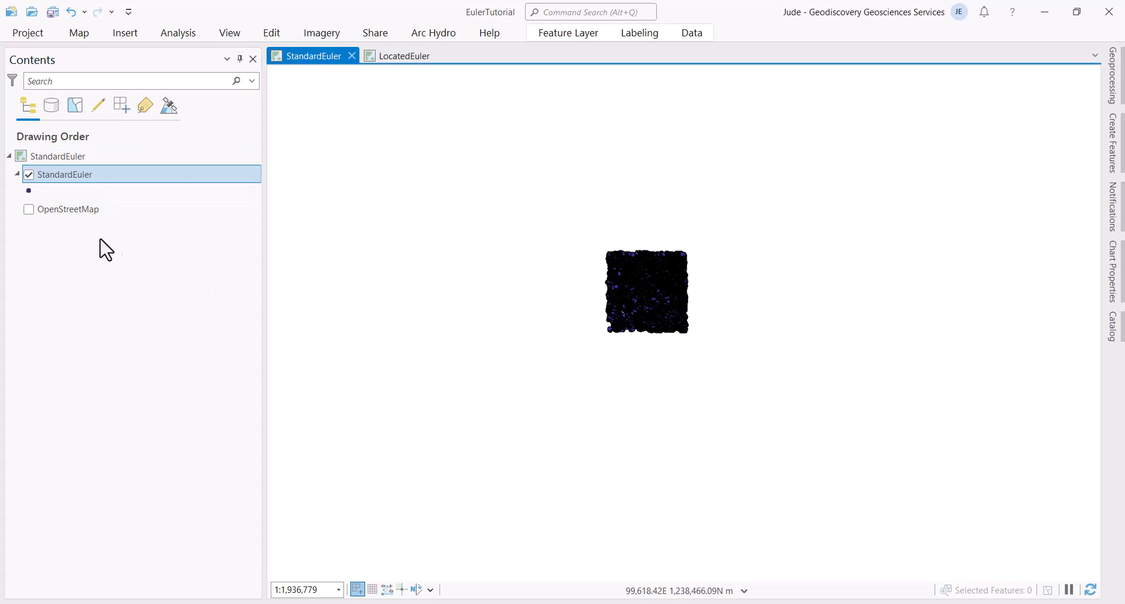
click(397, 58)
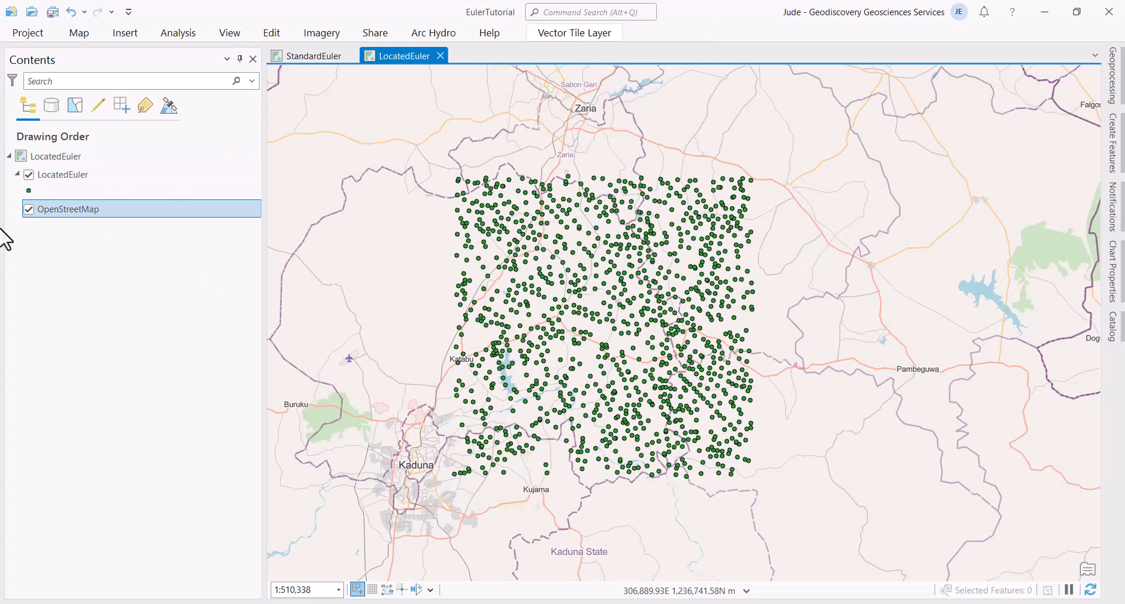
click(29, 208)
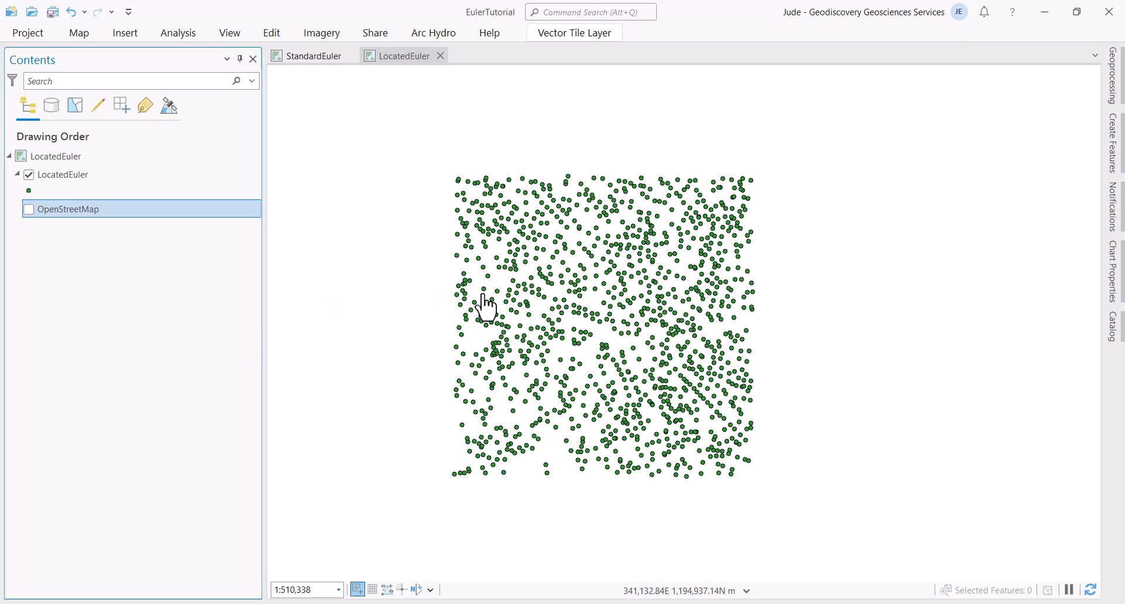
click(58, 175)
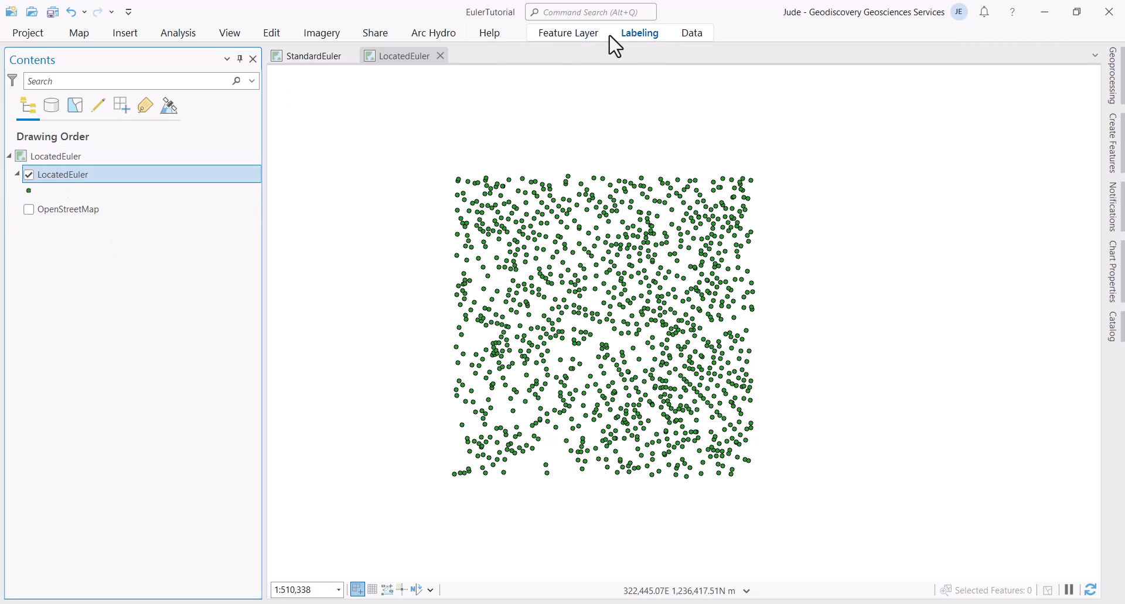
Step: Apply Proportional Symbols to the LocatedEuler layer, then switch primary symbology to Graduated Symbols
click(575, 33)
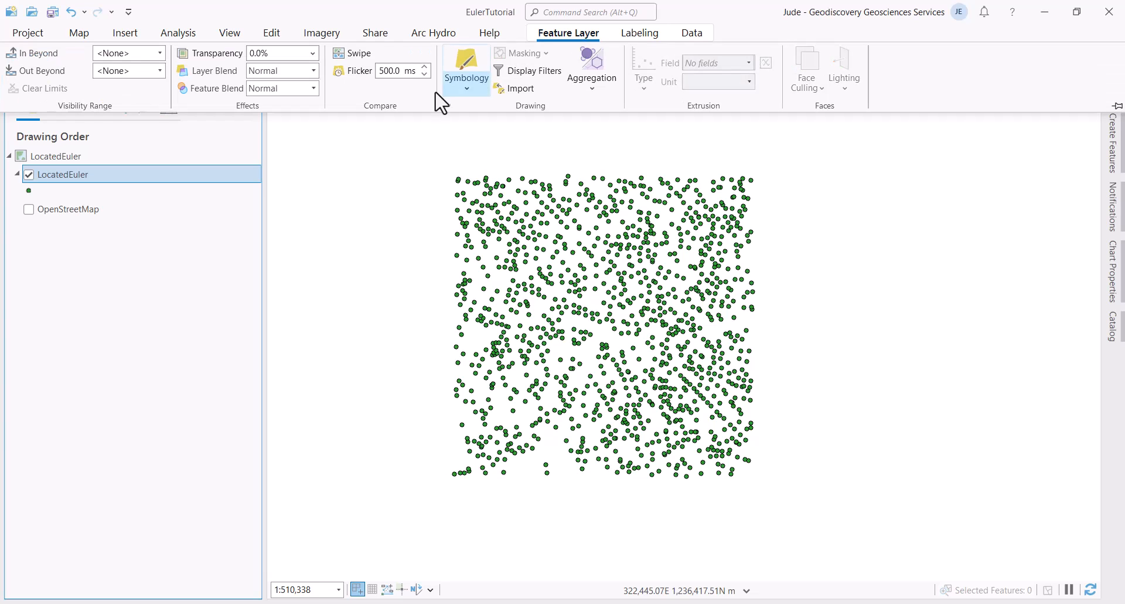
click(471, 96)
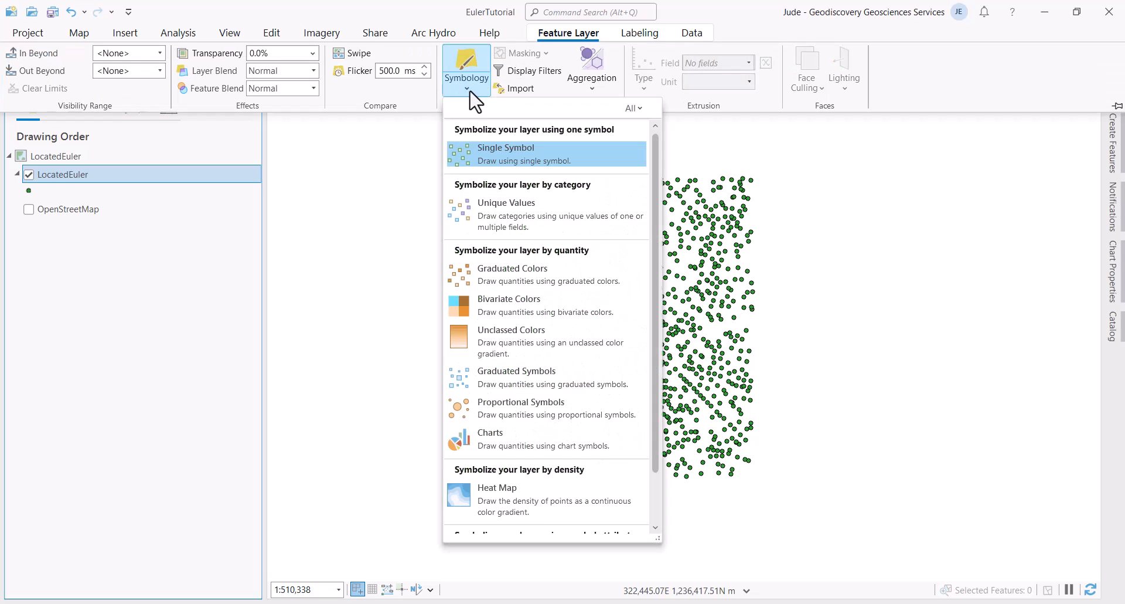
click(540, 409)
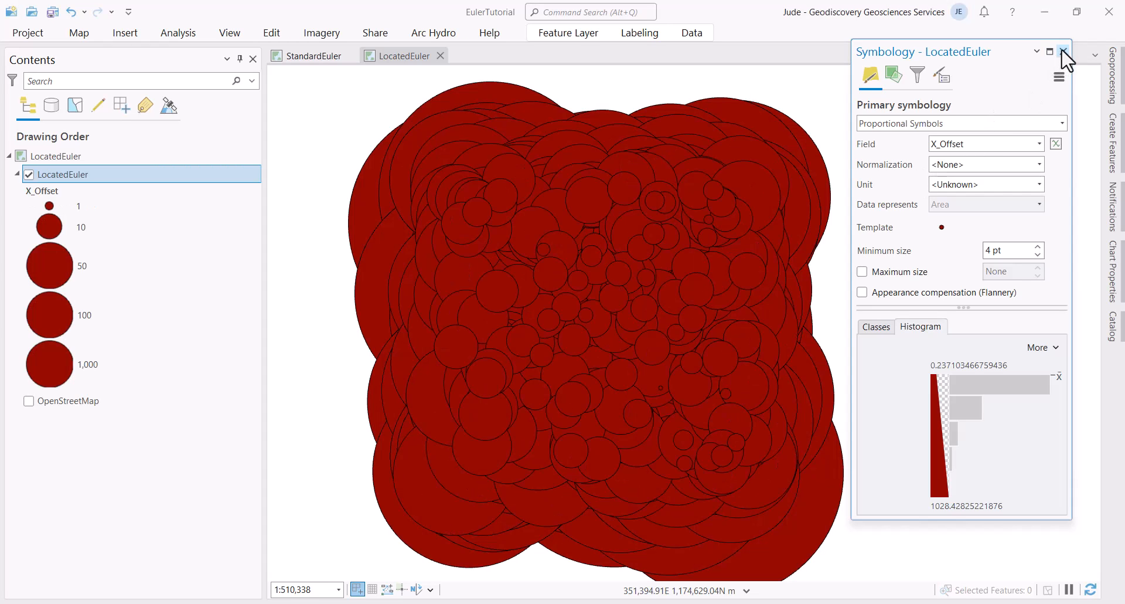
click(1062, 123)
scroll(861, 168, up, 2)
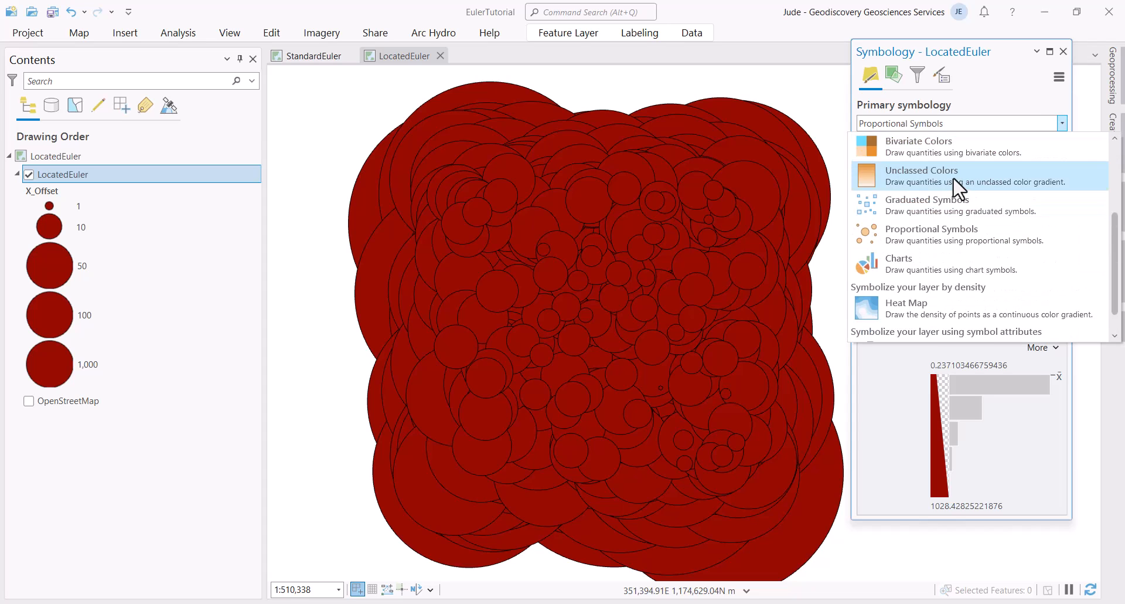
key(Escape)
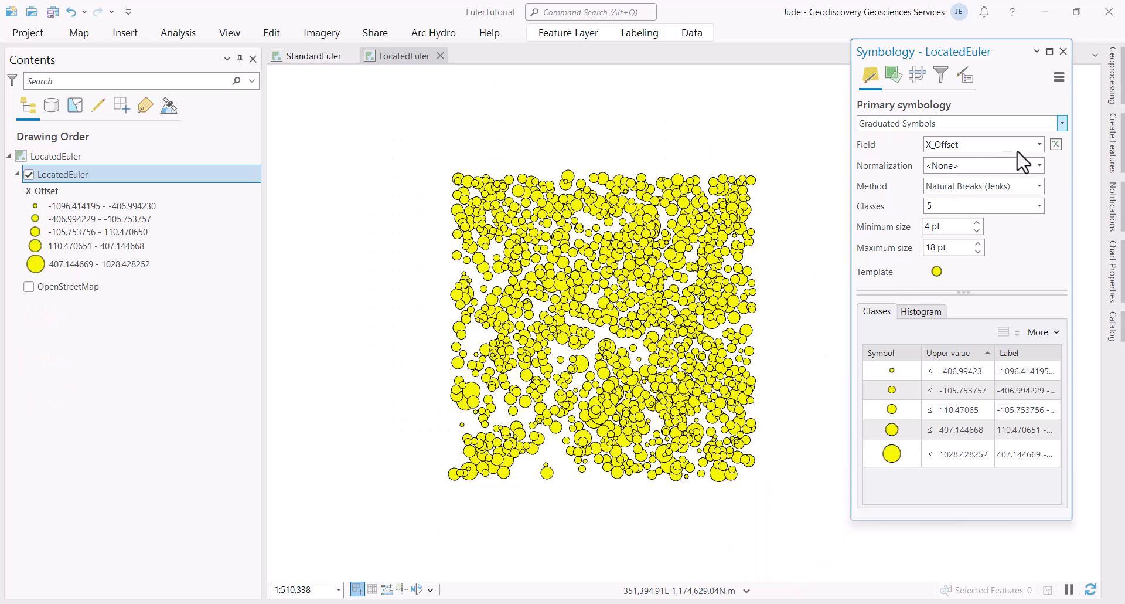
Step: Size the LocatedEuler symbols by the Depth field, with a 5 pt minimum and a 25 pt maximum (first tried 50 pt)
click(1040, 144)
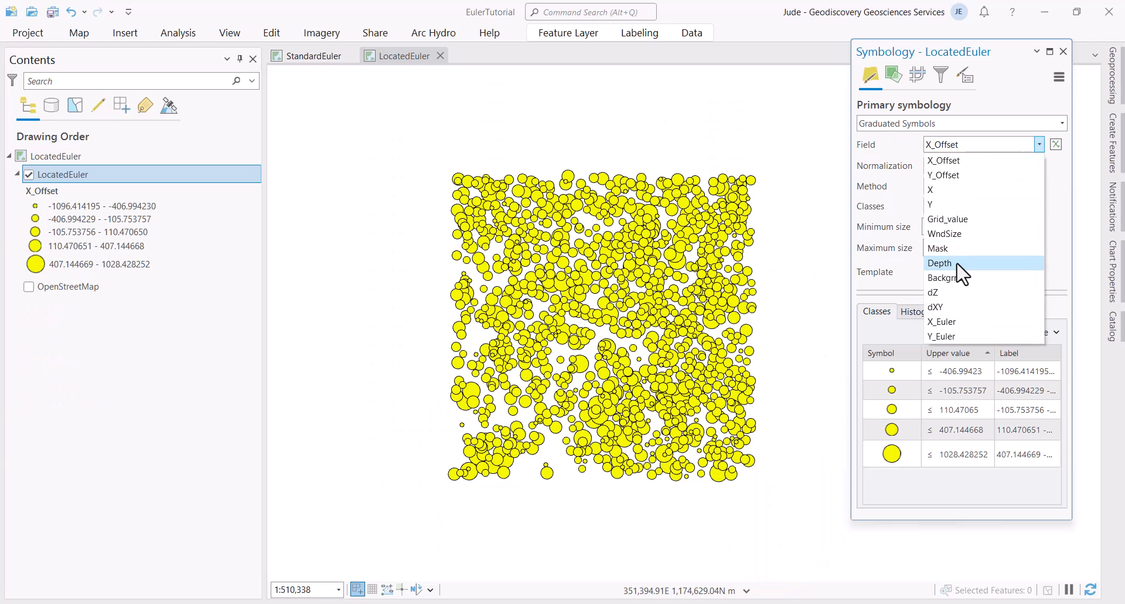
click(958, 262)
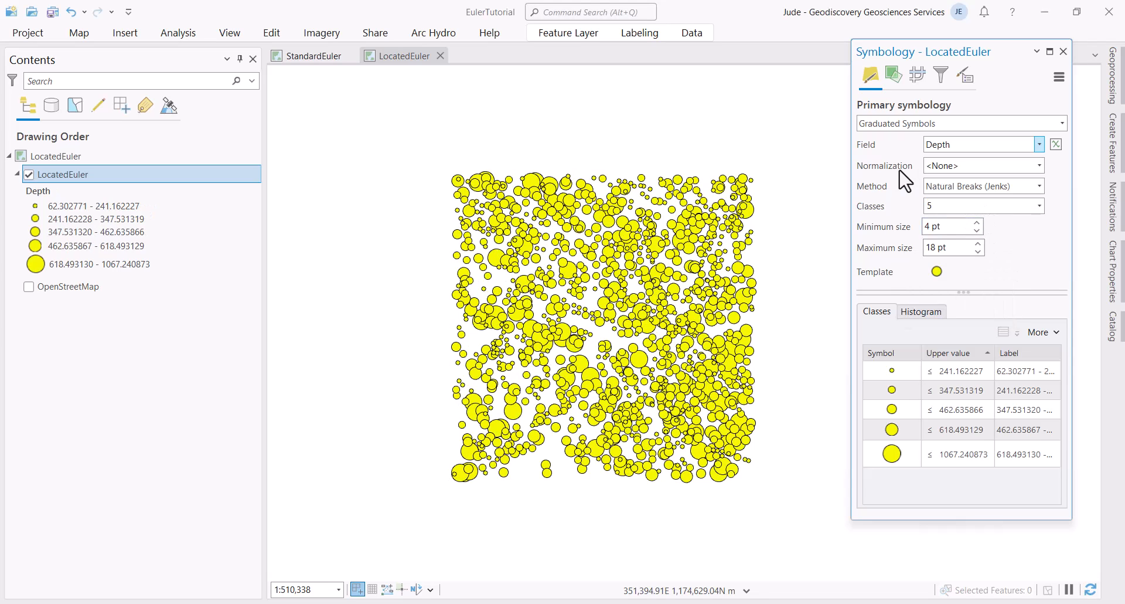
click(947, 226)
text(5)
click(946, 248)
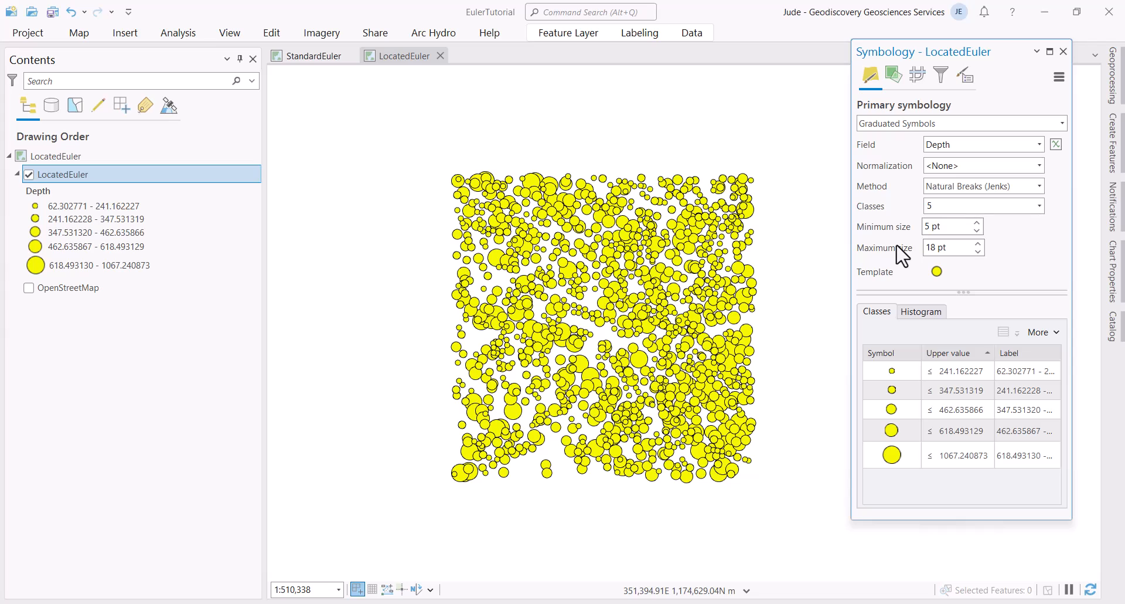
click(950, 247)
text(50)
click(966, 205)
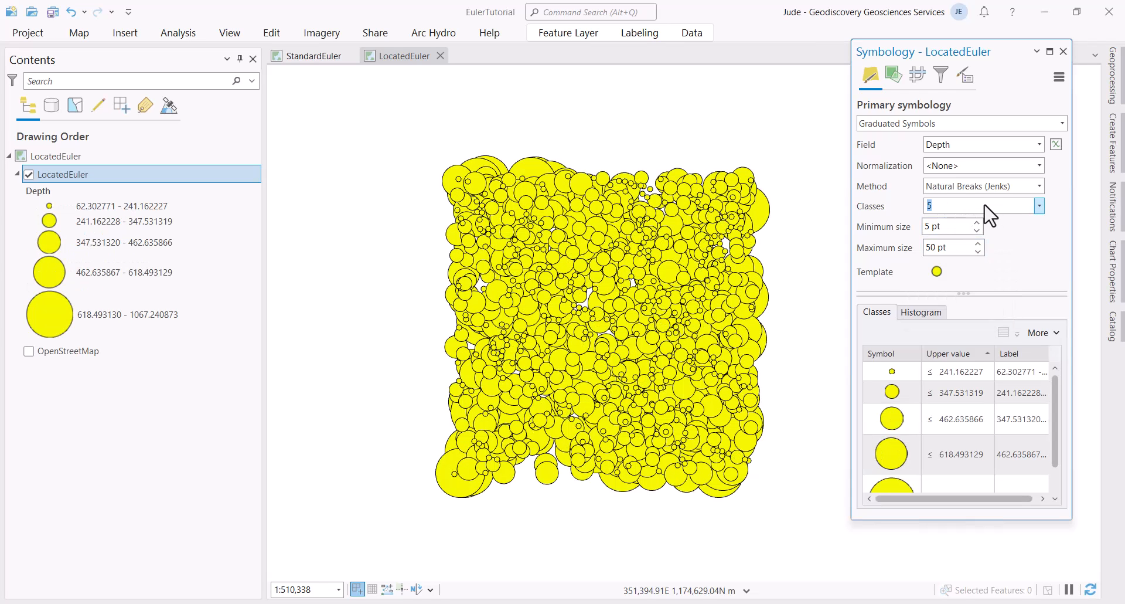
click(947, 247)
text(25)
click(938, 225)
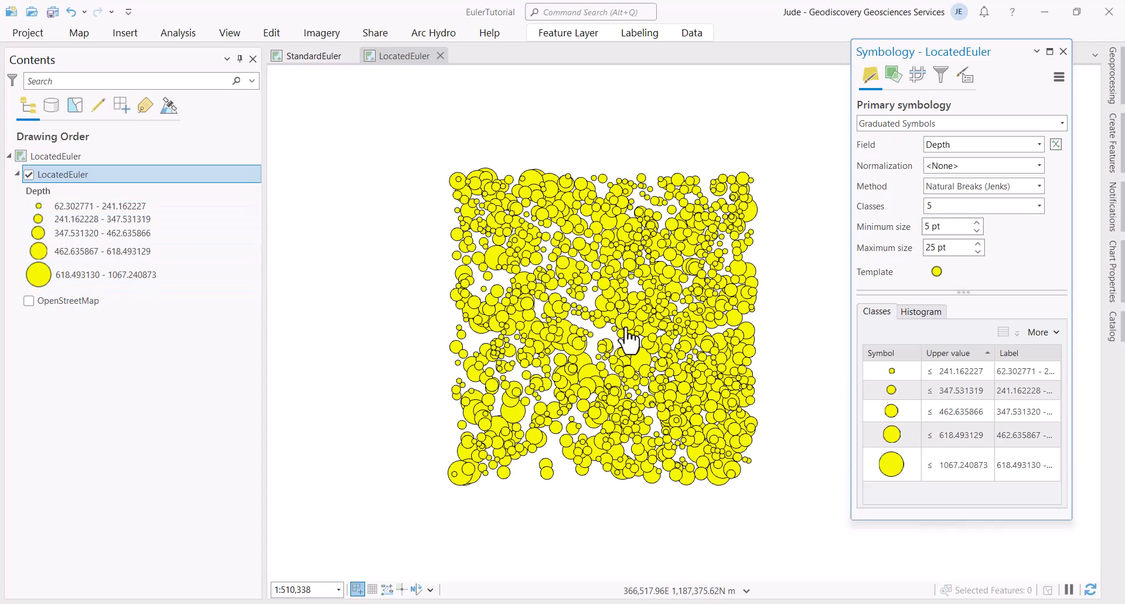
Step: Colour the smallest depth class blue and the second depth class teal
click(892, 370)
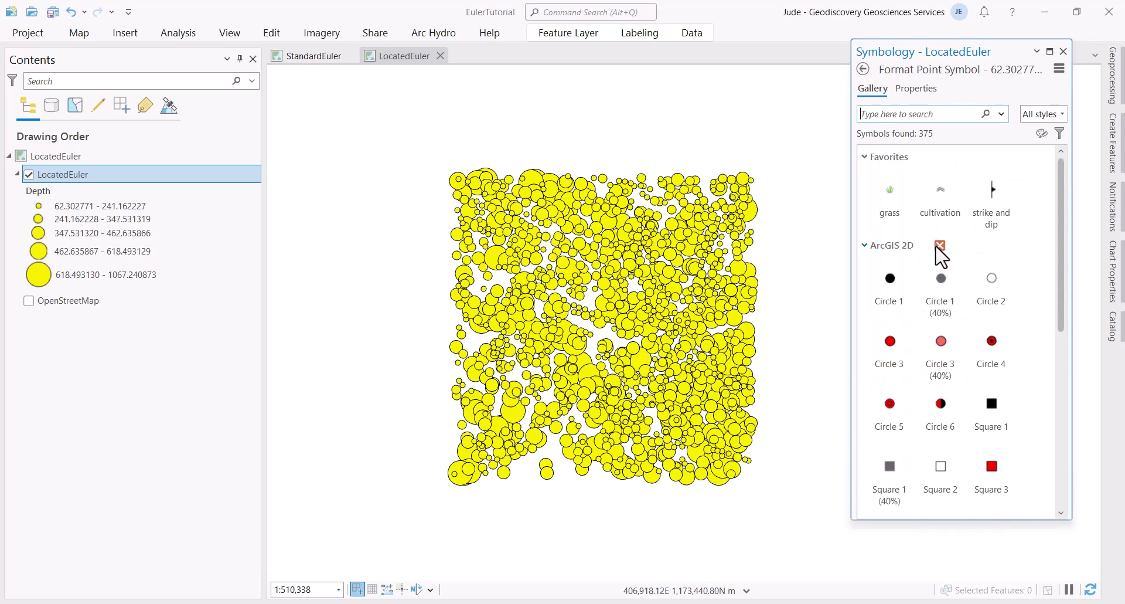
click(917, 89)
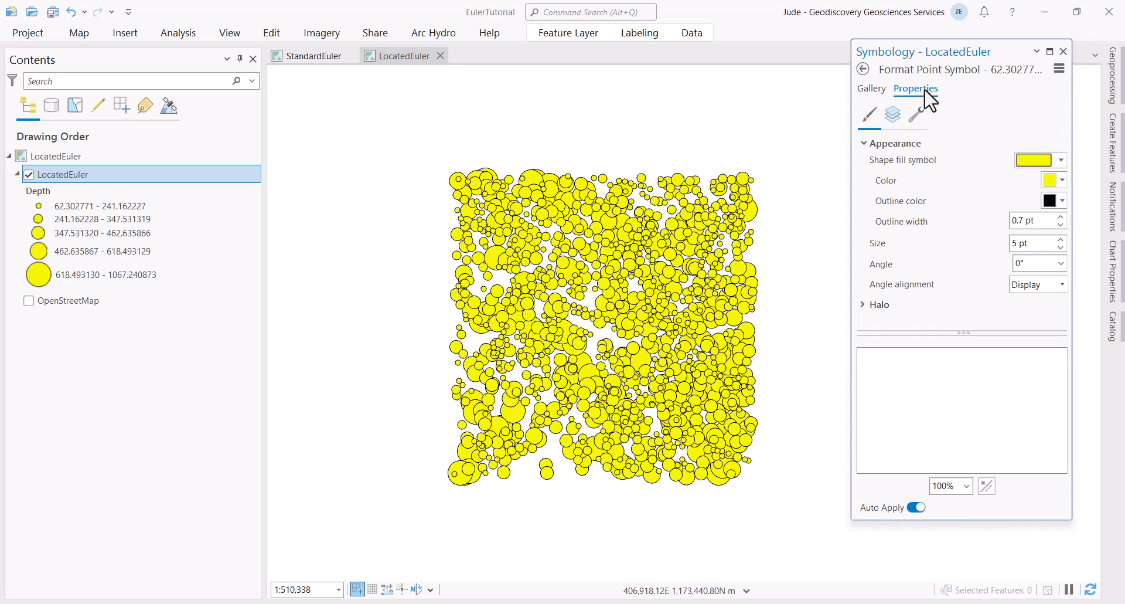
click(1062, 181)
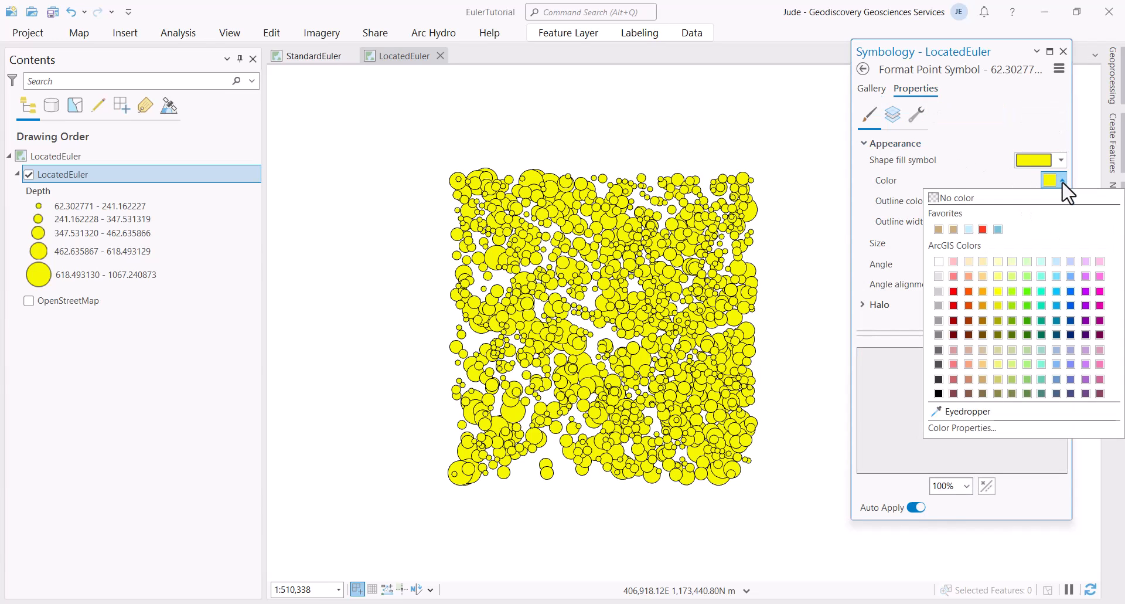
click(1070, 291)
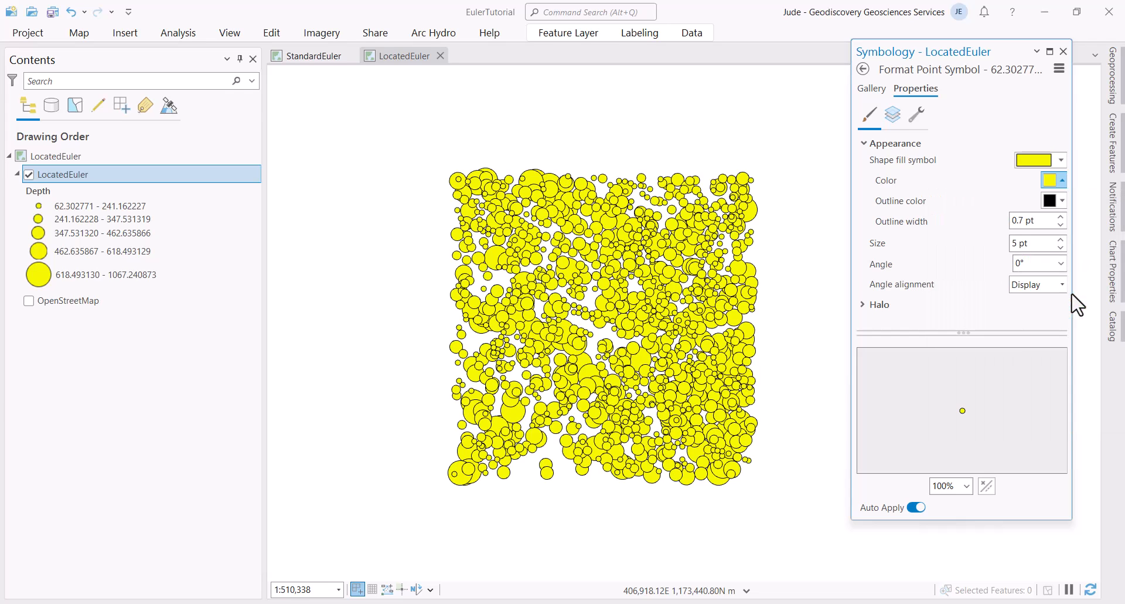
click(863, 69)
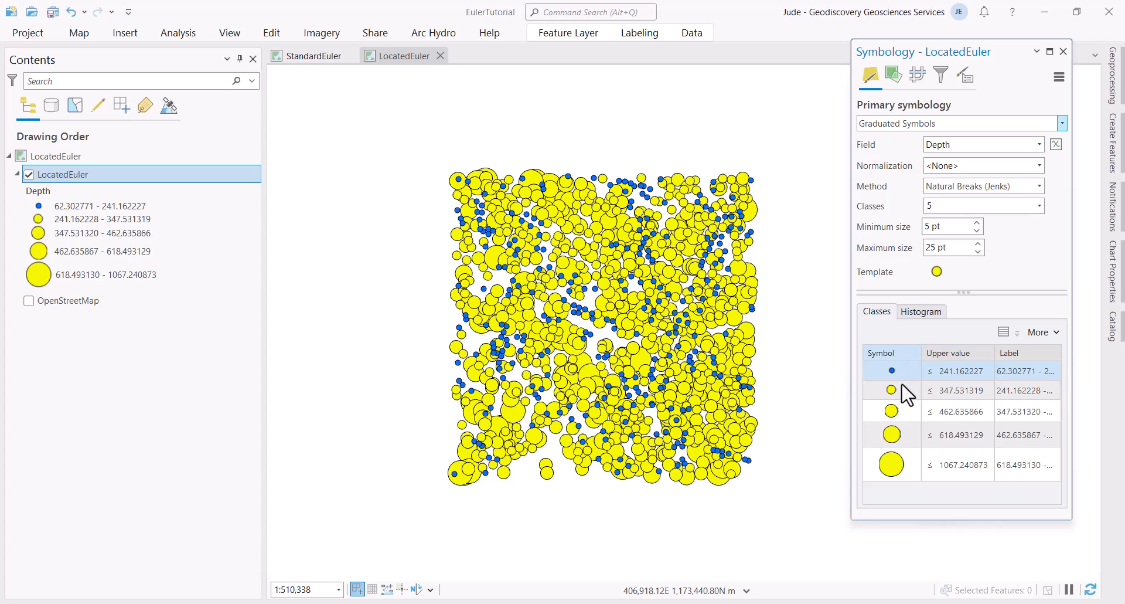
click(893, 390)
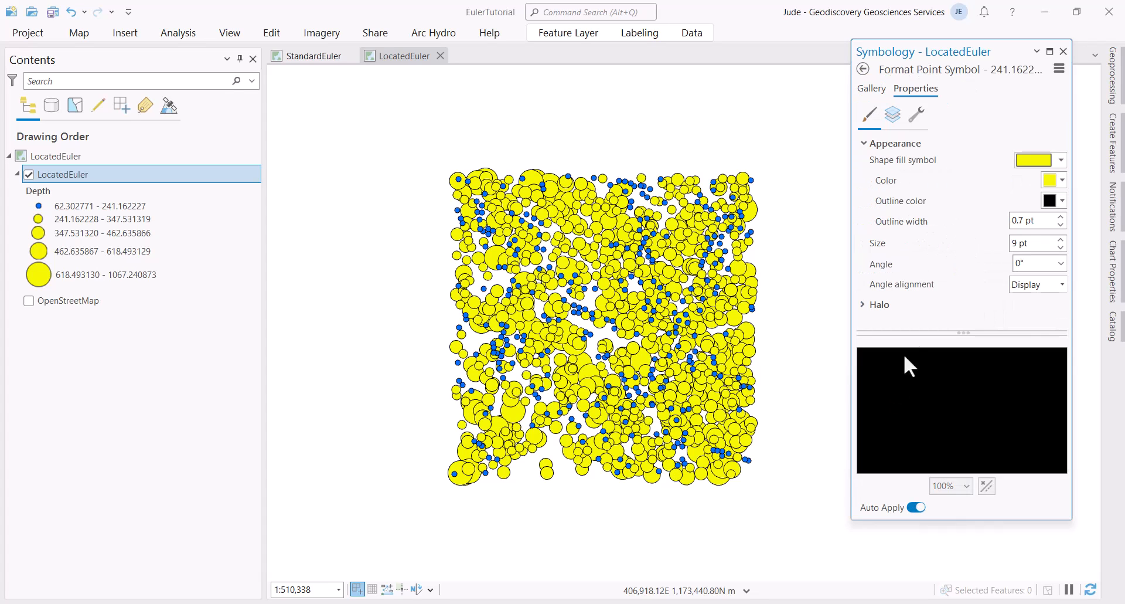
click(1061, 181)
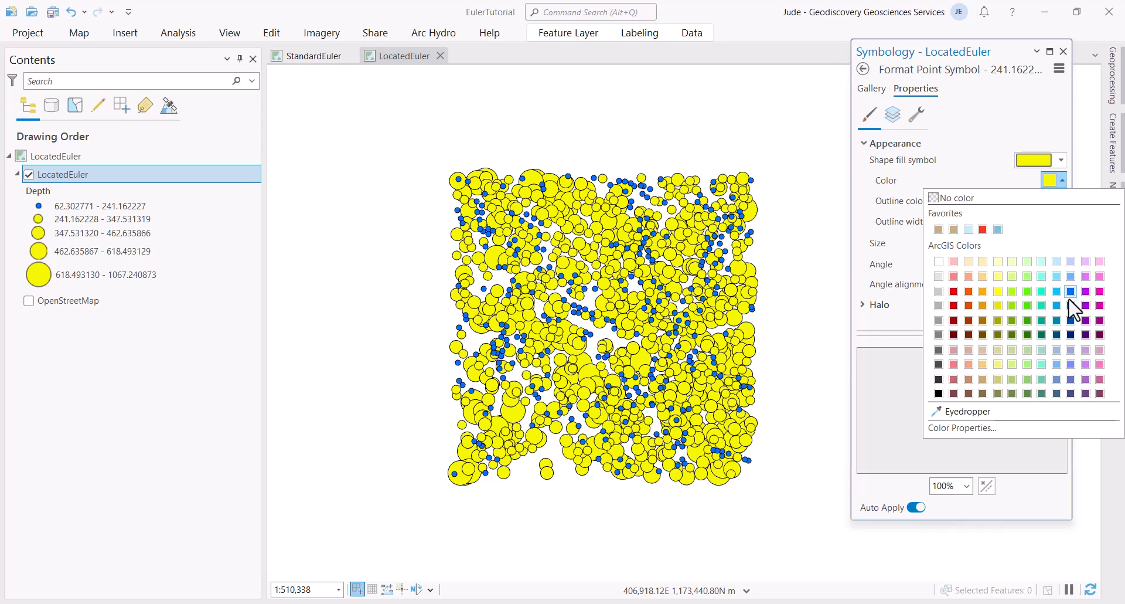
click(1041, 305)
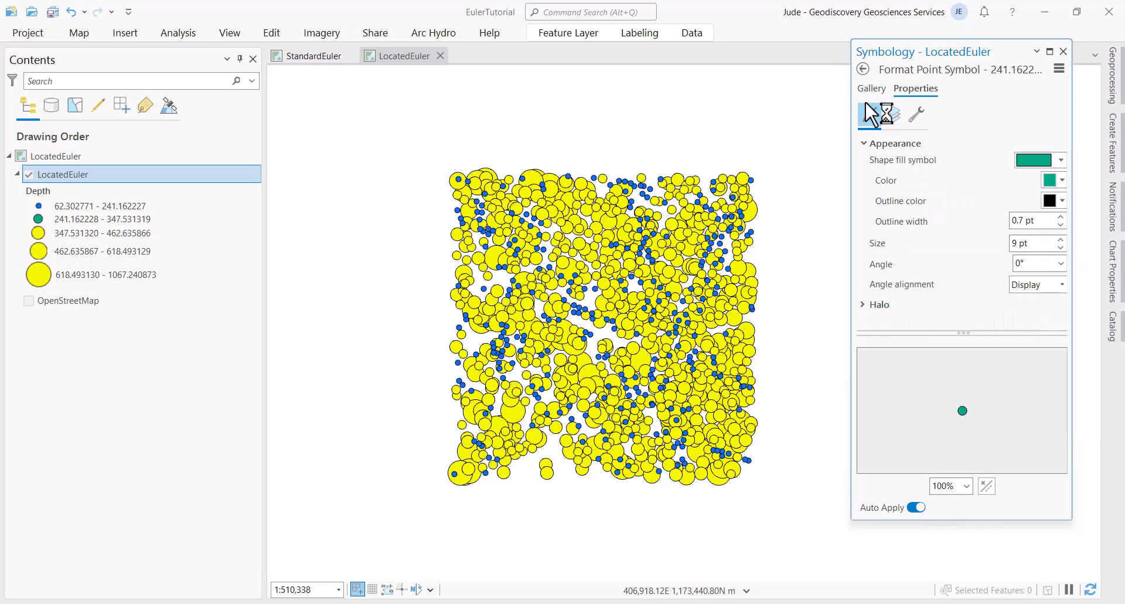
click(863, 68)
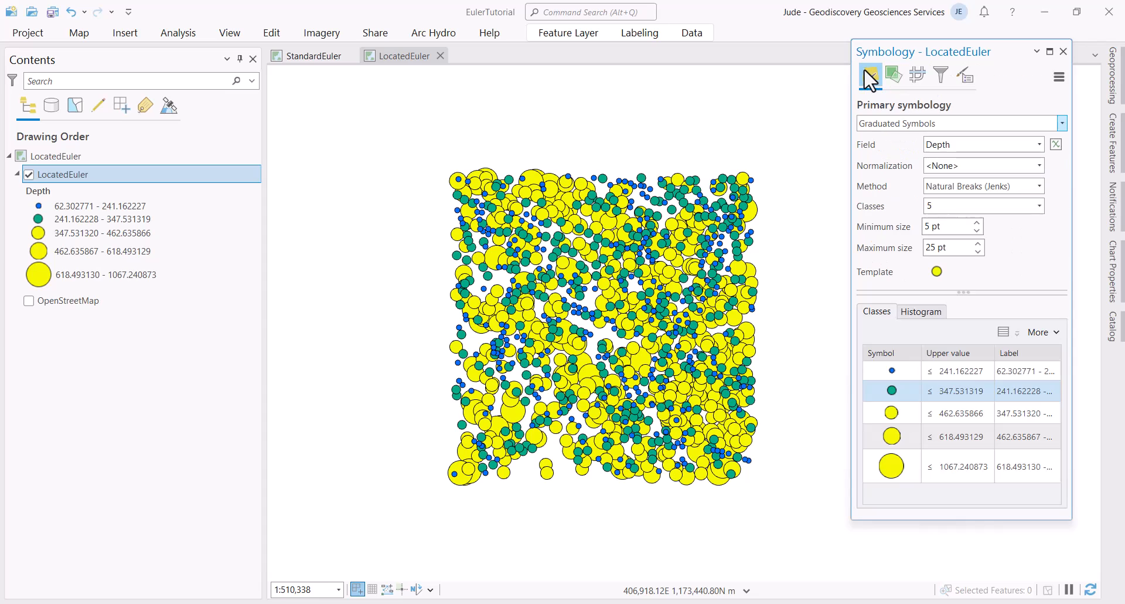
Step: Leave the third depth class (347.531320 – 462.635866) yellow and go back to the class list
click(889, 412)
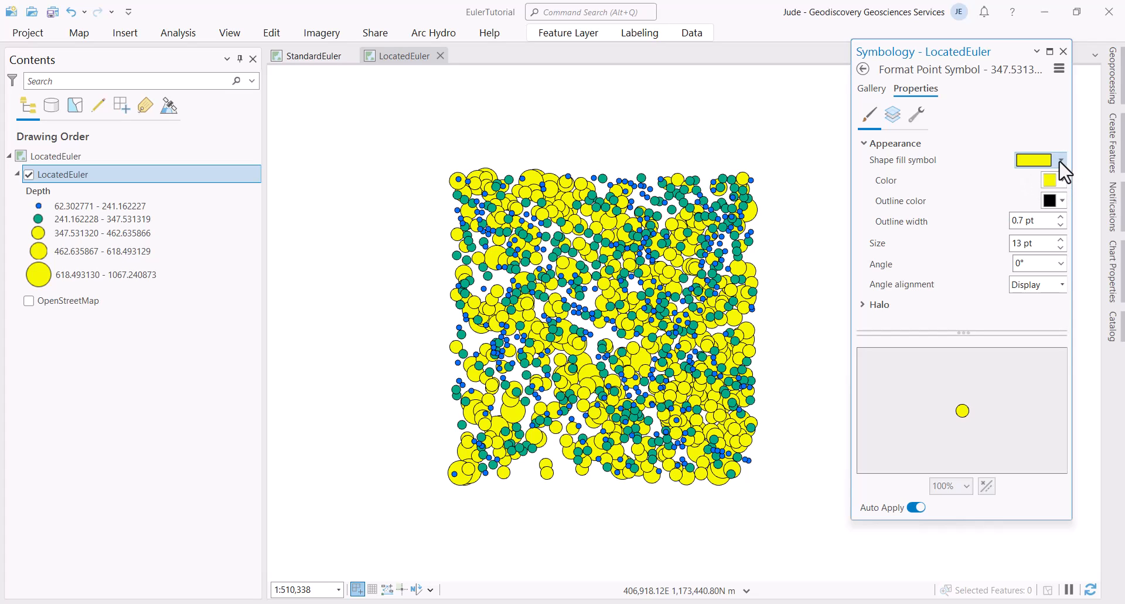
click(1062, 182)
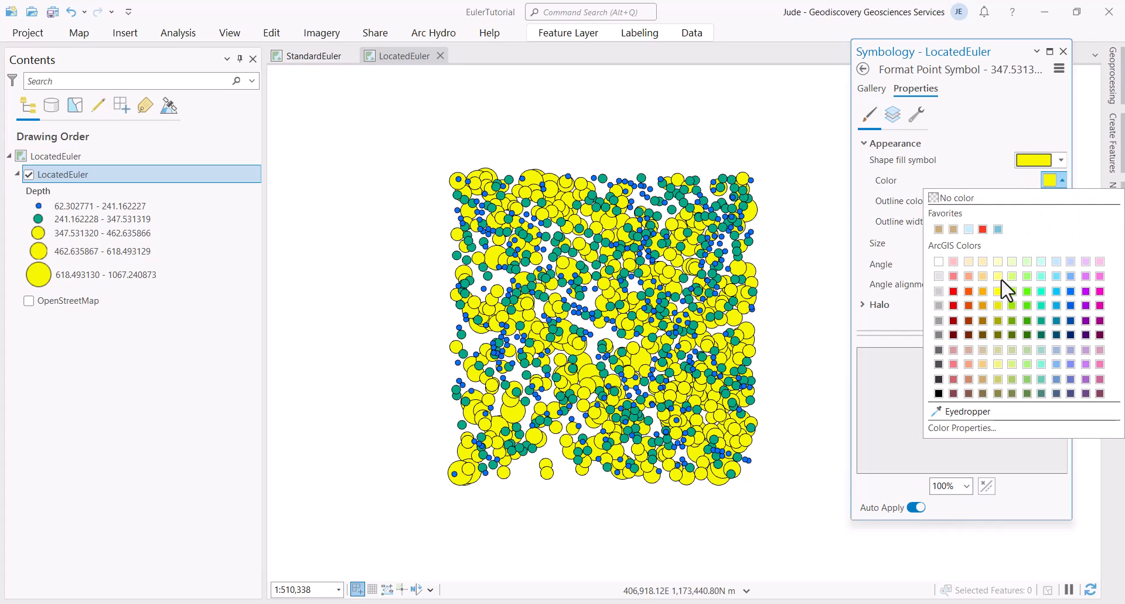
click(1062, 181)
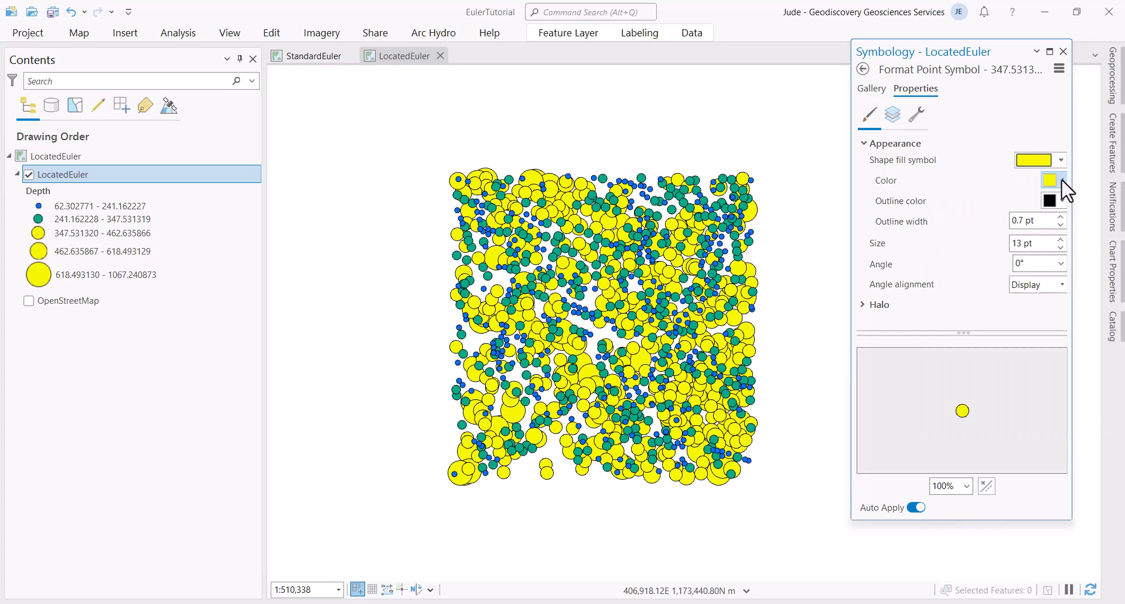
click(863, 69)
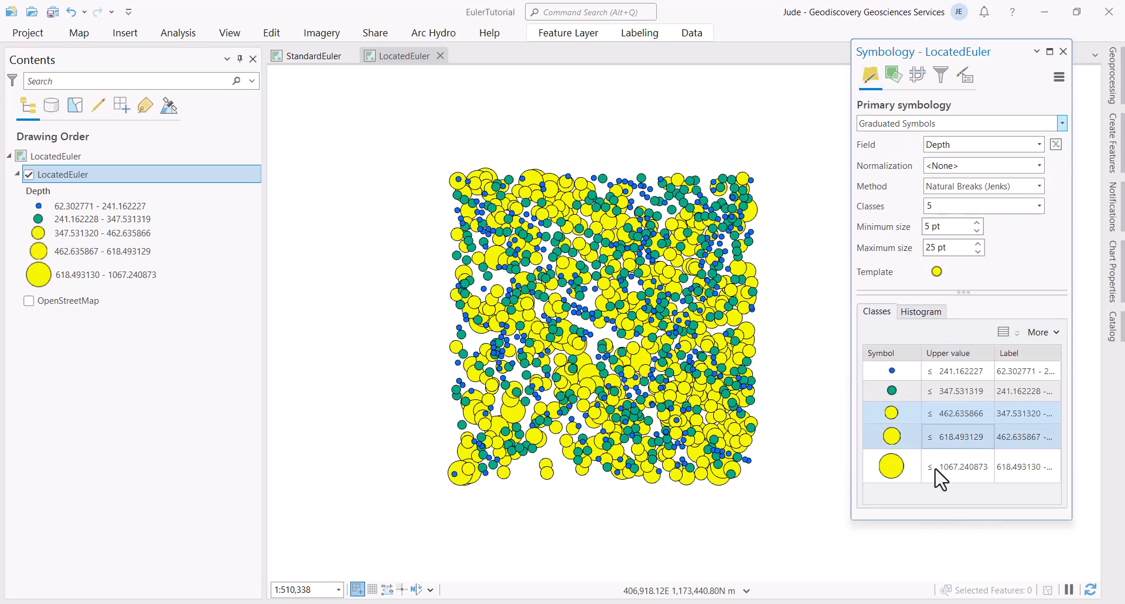
Step: Make the 462.635867 – 618.493129 depth class red
click(892, 435)
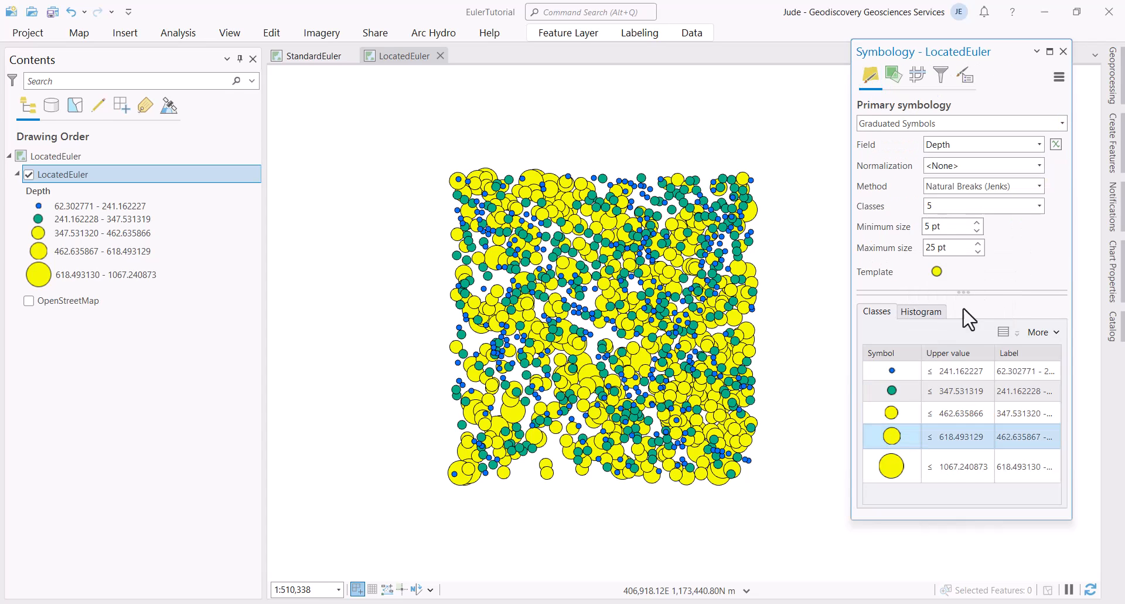
click(903, 442)
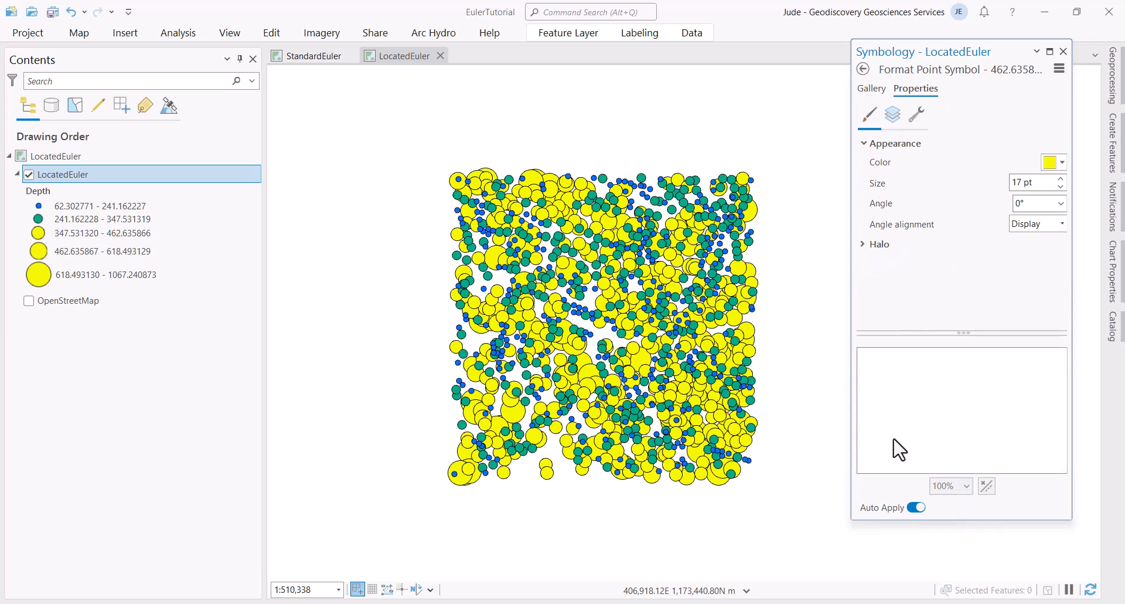
click(1062, 160)
click(1062, 161)
click(1062, 180)
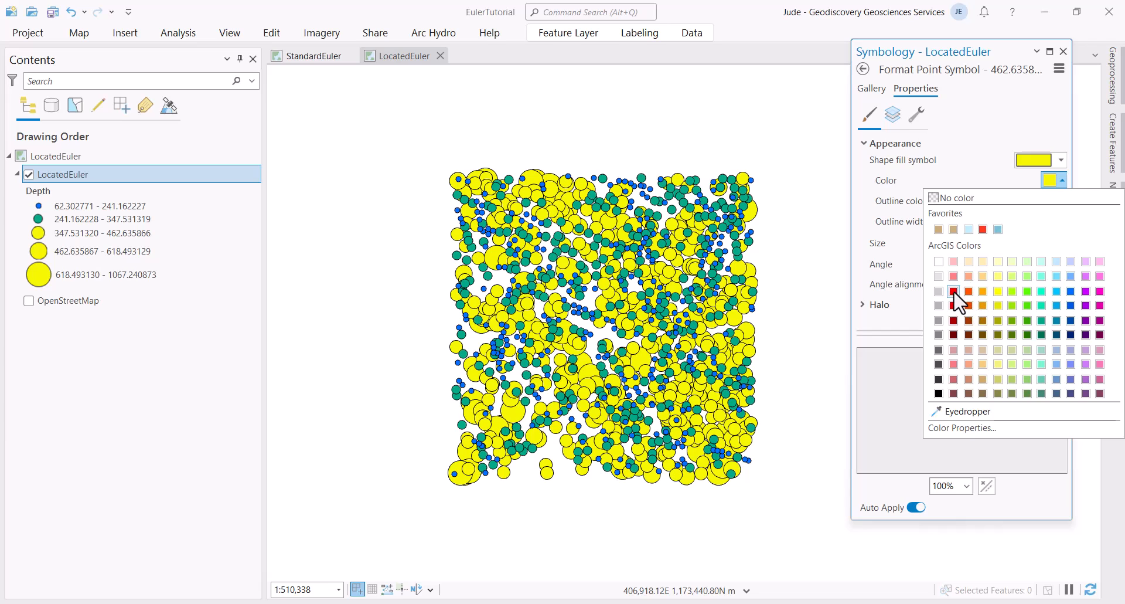
click(954, 291)
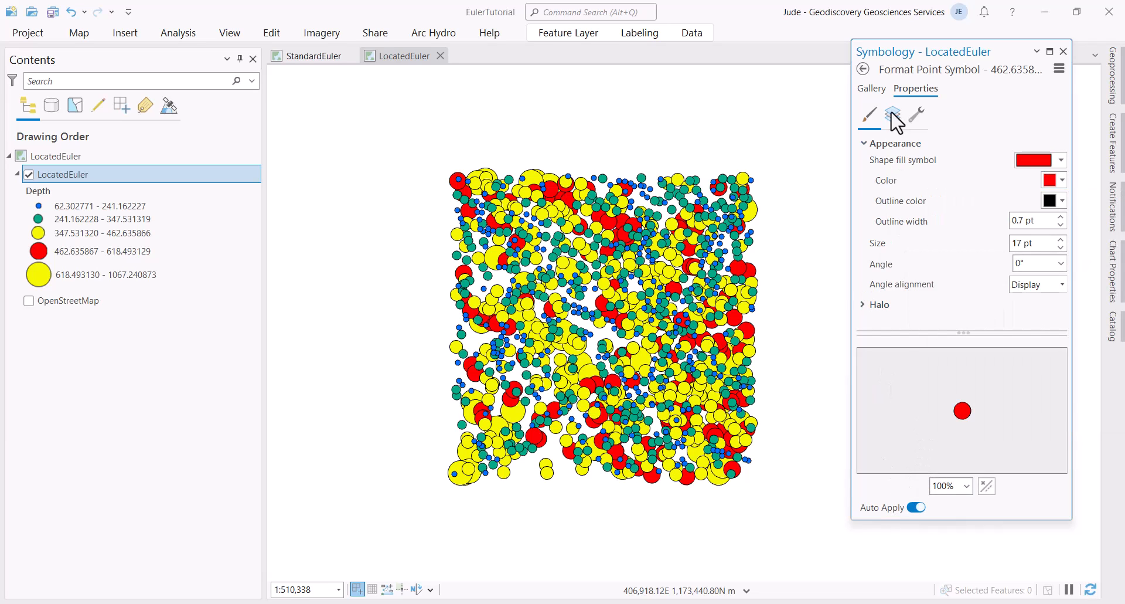
click(873, 88)
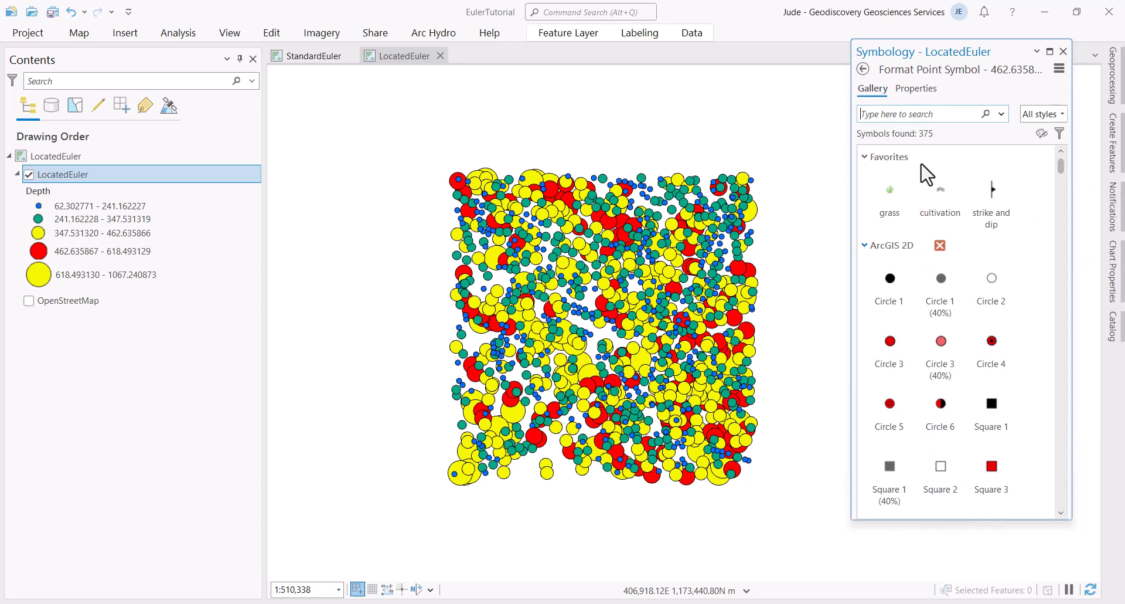
click(863, 69)
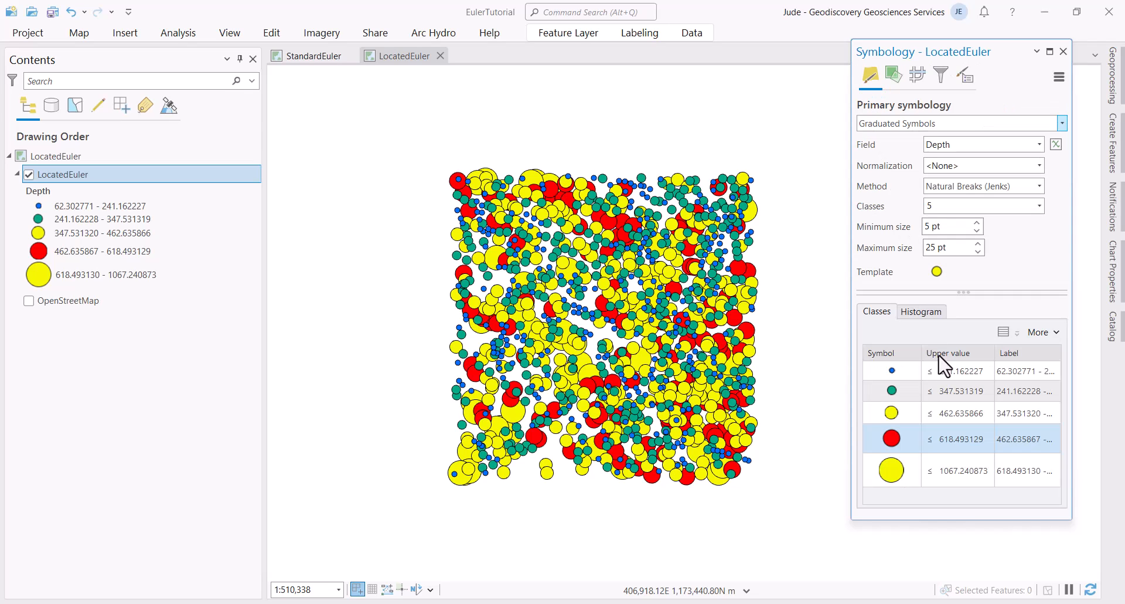
Step: Make the deepest depth class pink and close the Symbology pane
click(892, 469)
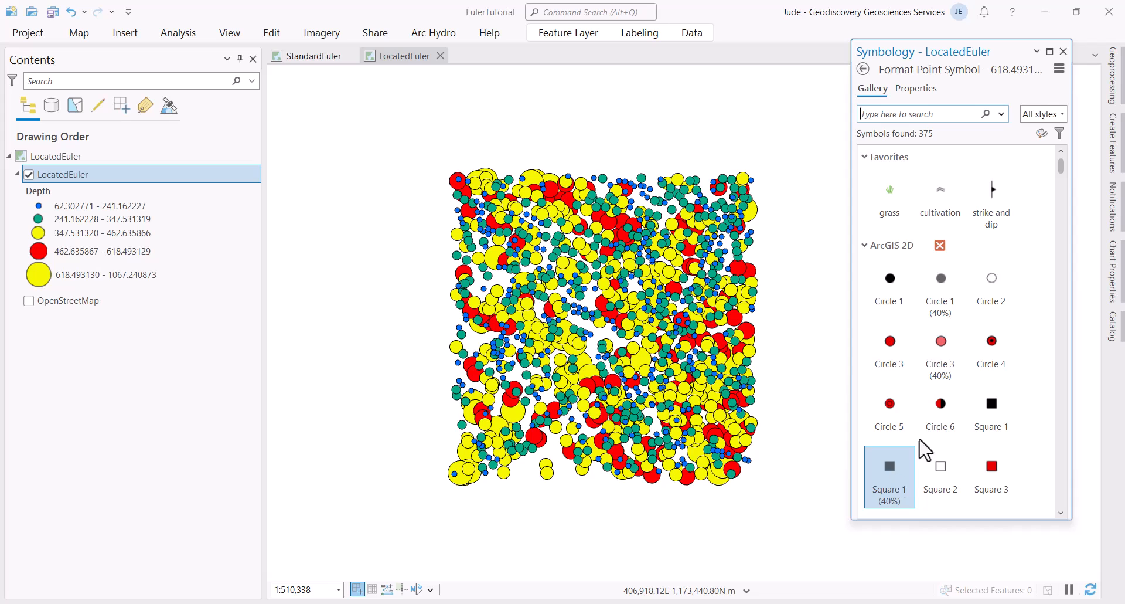
click(924, 89)
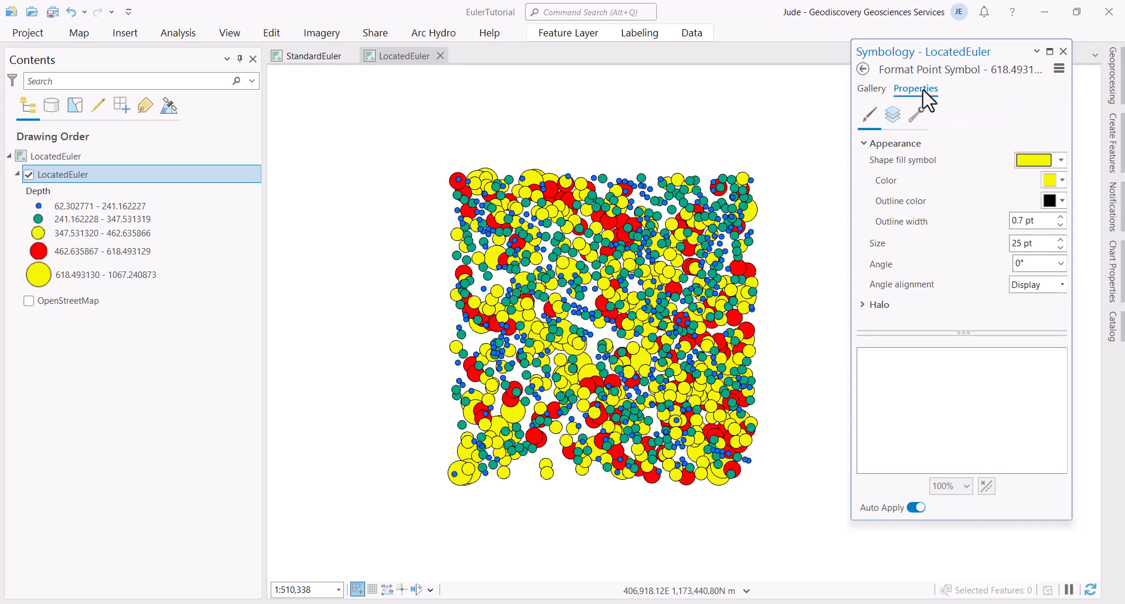
click(1062, 181)
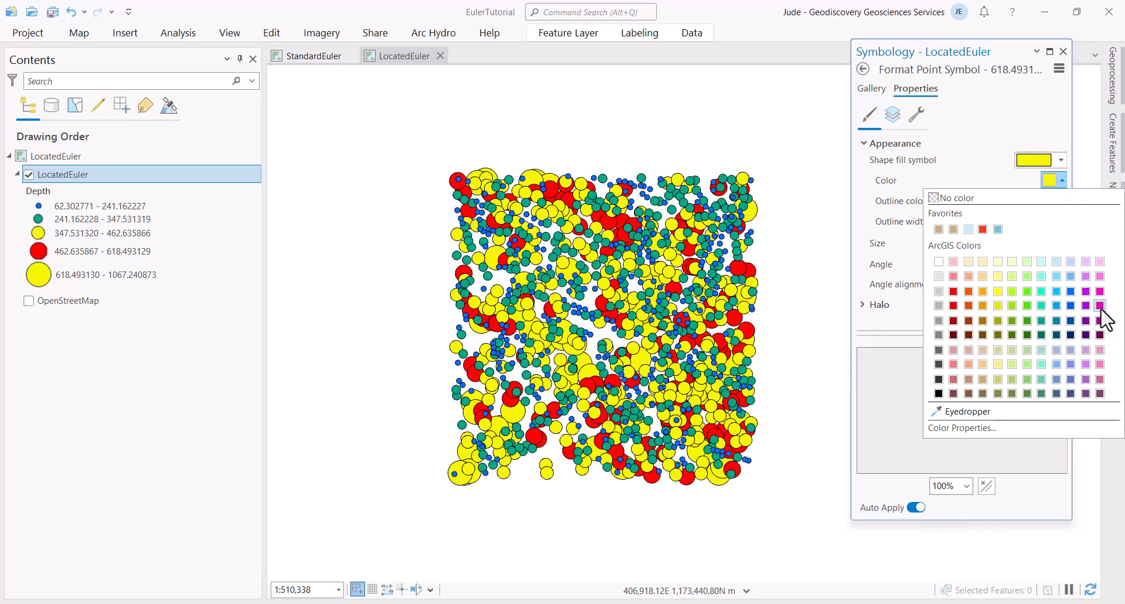
click(1100, 275)
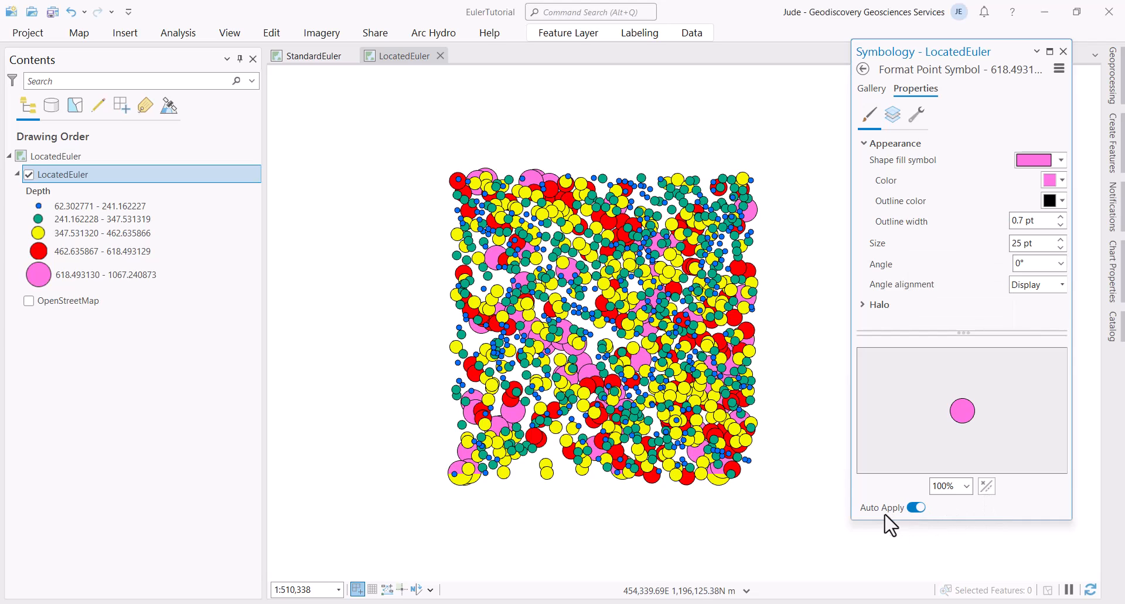
click(864, 69)
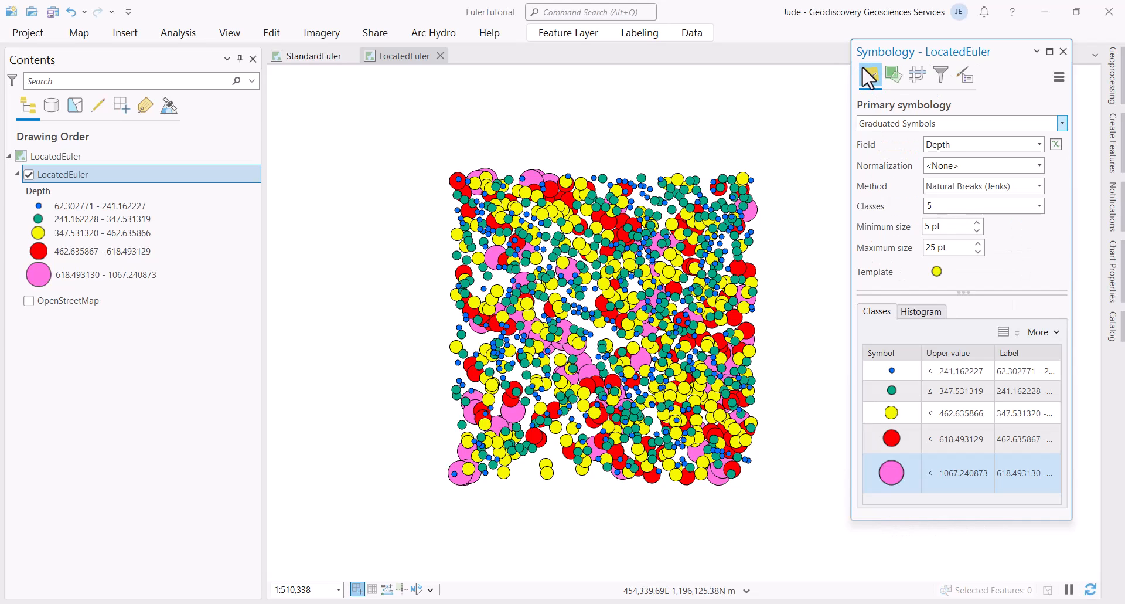
click(1062, 53)
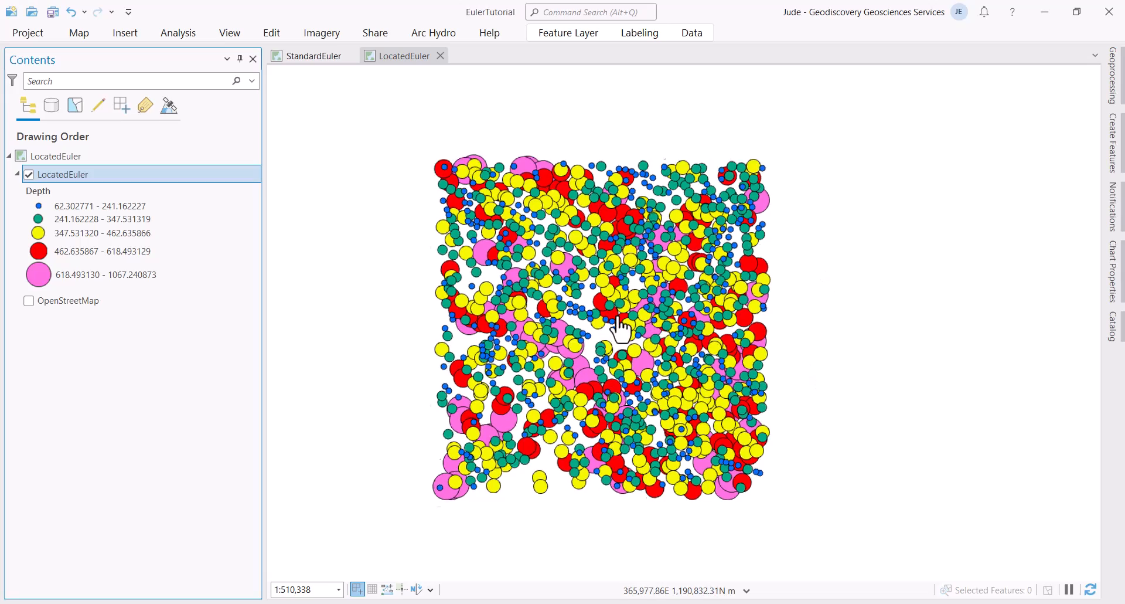
scroll(622, 329, up, 3)
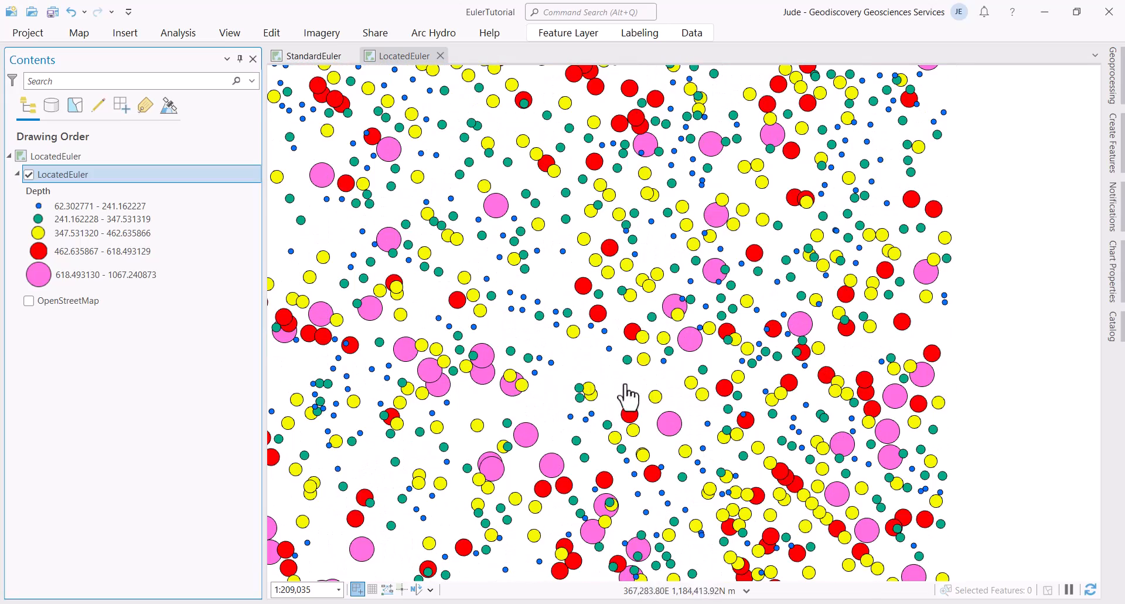
scroll(643, 367, down, 2)
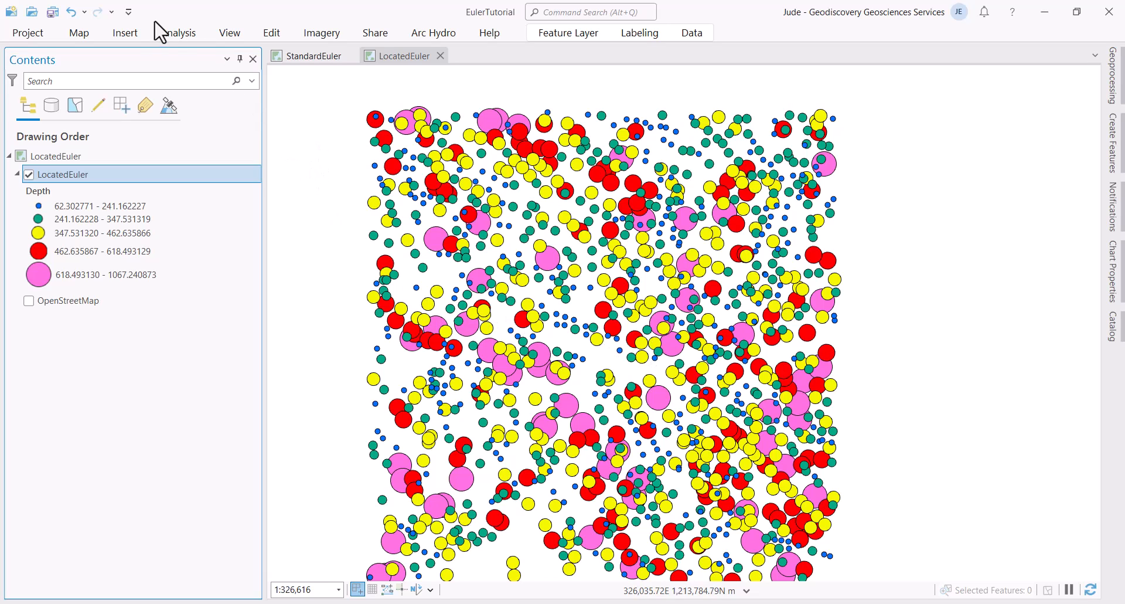
Step: Create a new ISO A3 Landscape layout
click(125, 36)
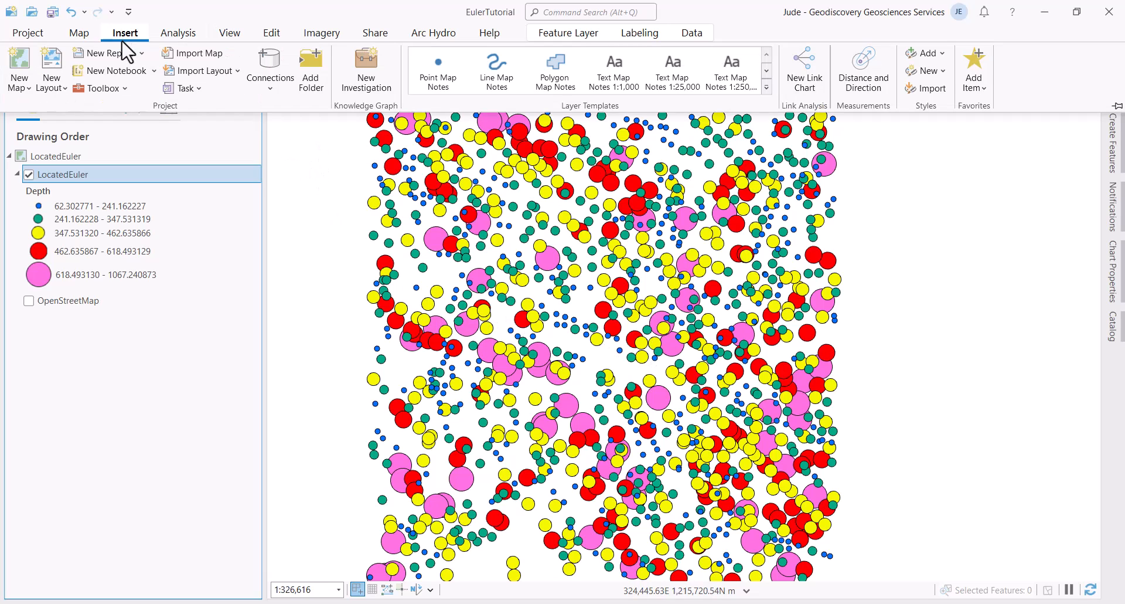
click(58, 92)
scroll(235, 428, down, 4)
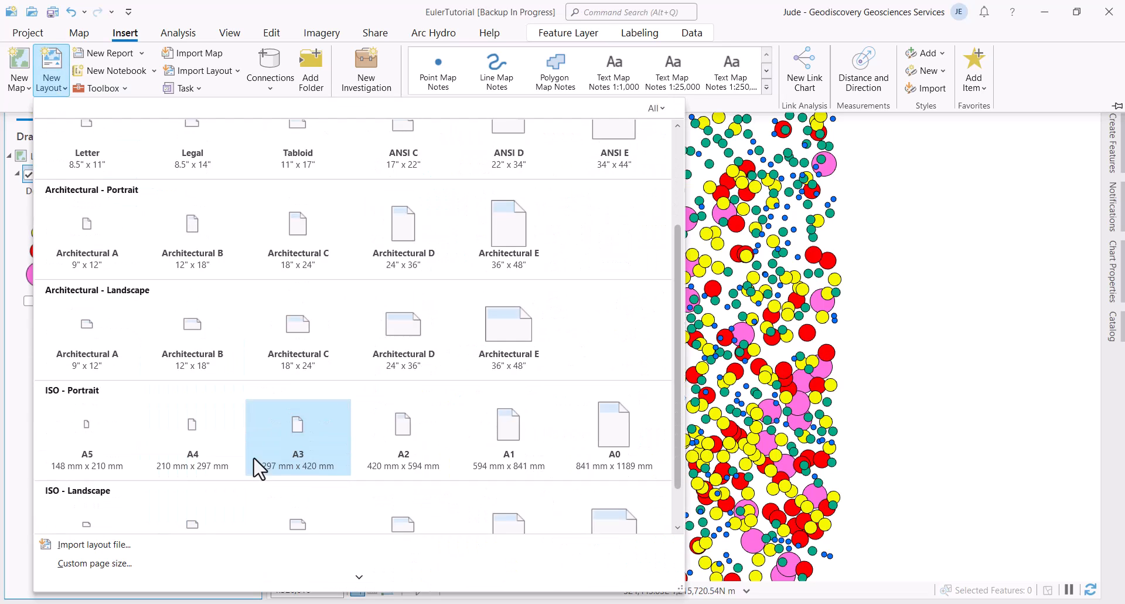
click(292, 469)
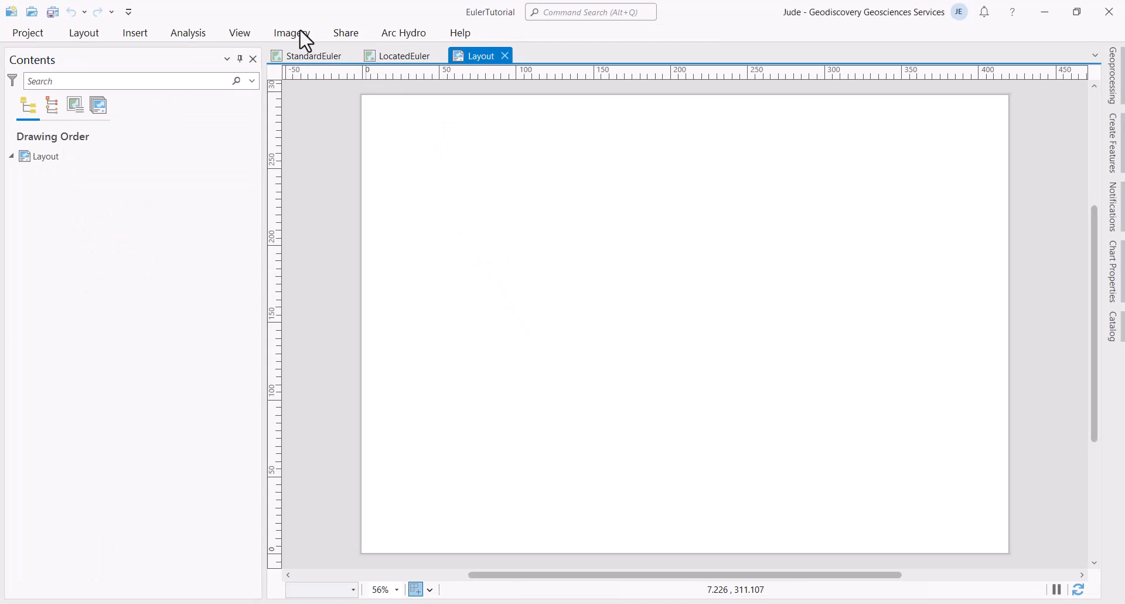
Step: Draw a map frame showing the LocatedEuler map across most of the page
click(136, 35)
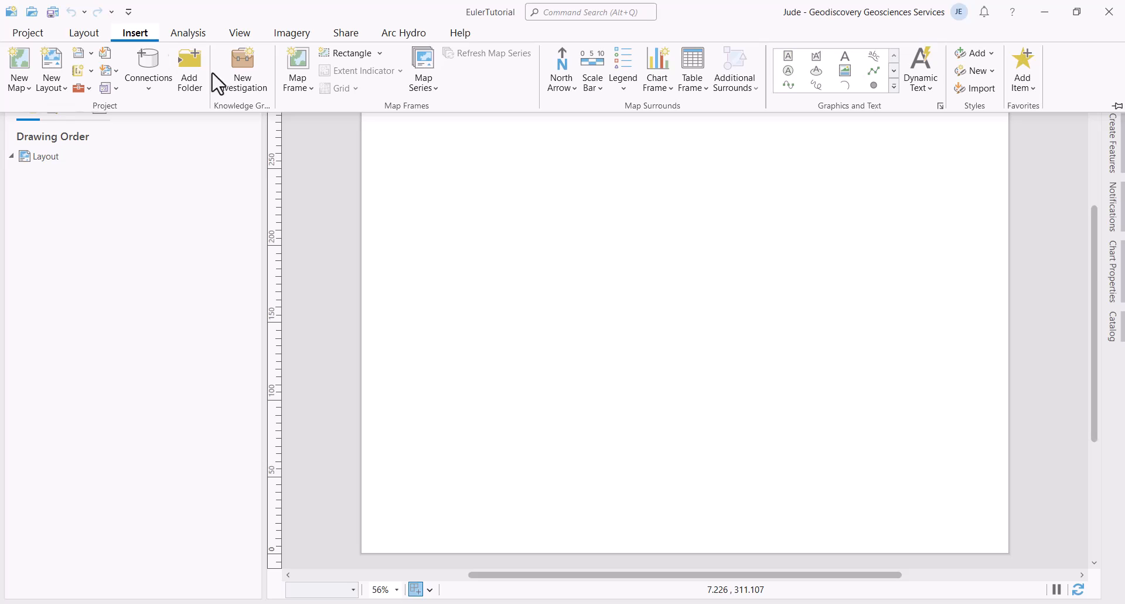
click(305, 91)
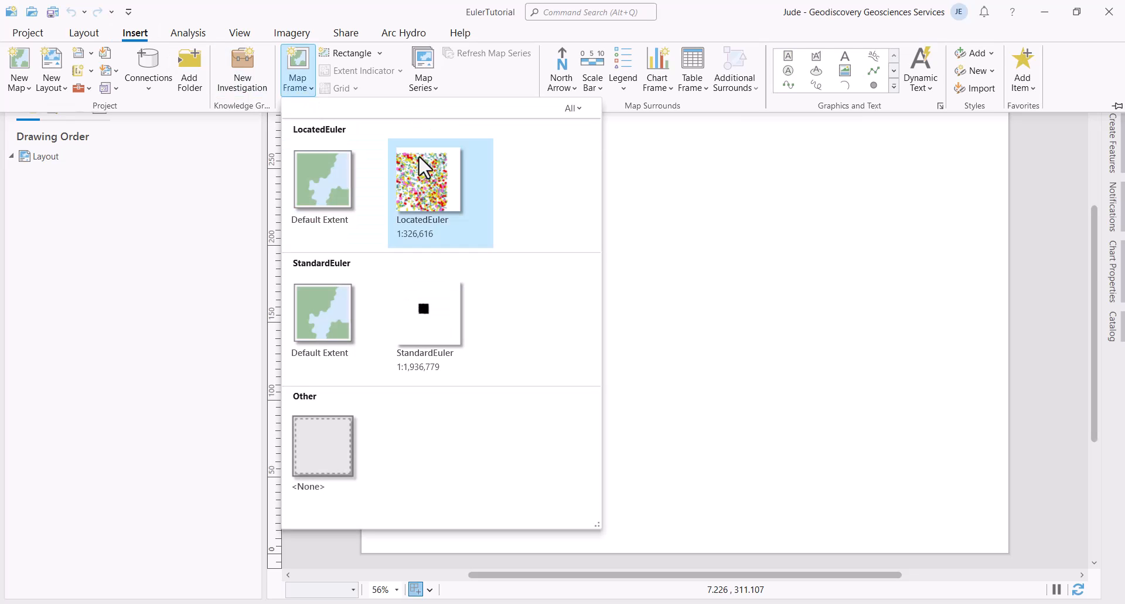
click(448, 164)
drag(426, 122, 873, 488)
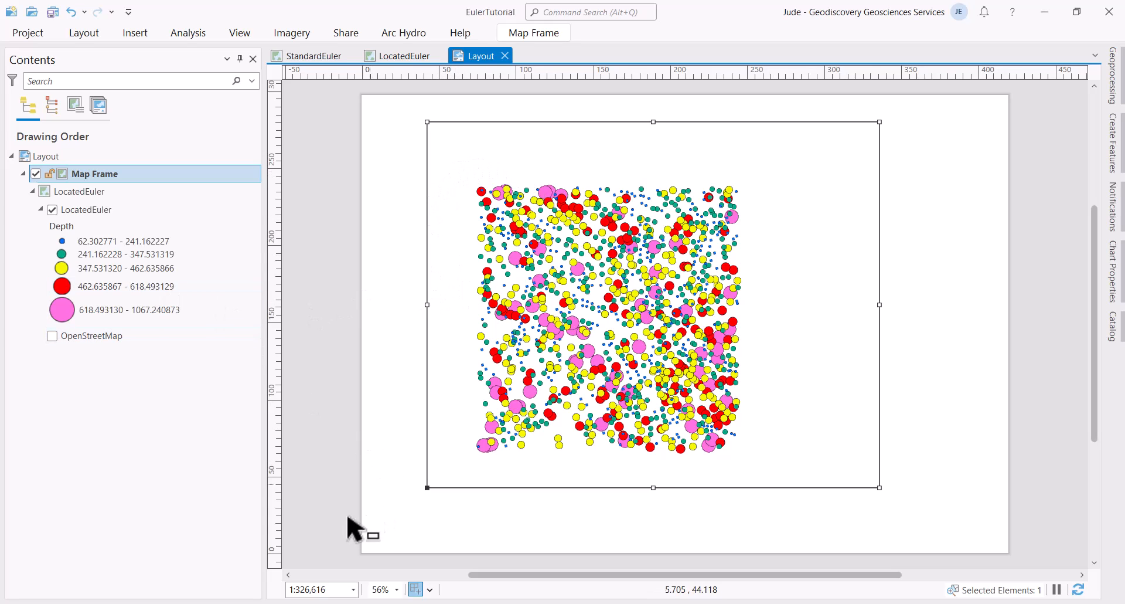
Step: Zoom the frame to the LocatedEuler layer, then narrow it from the right and lower its top edge
click(94, 218)
right_click(93, 214)
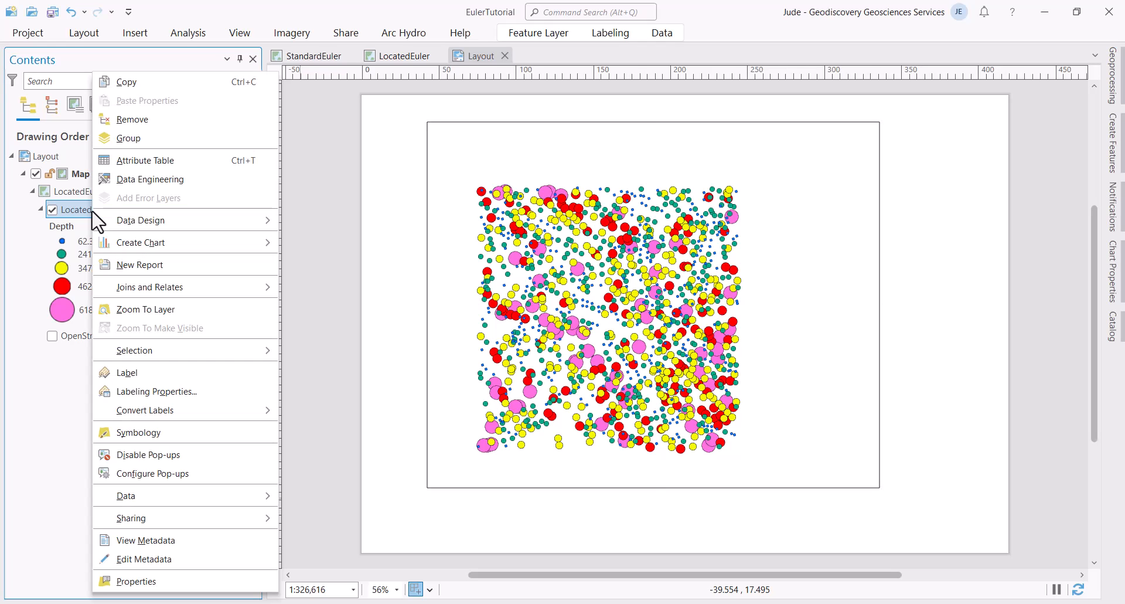
click(172, 313)
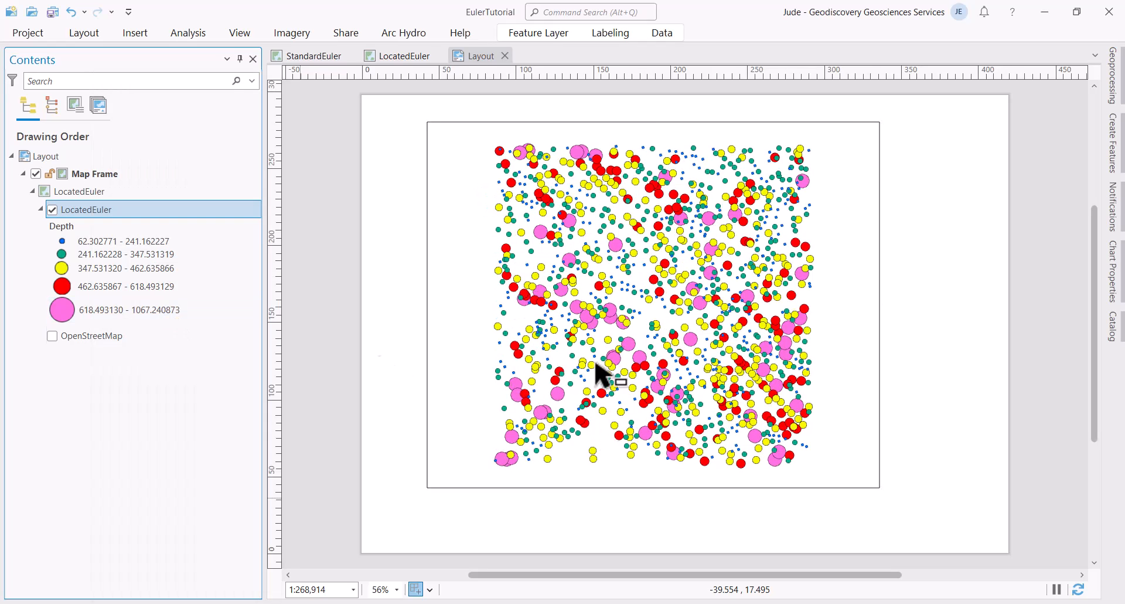
click(880, 300)
click(879, 301)
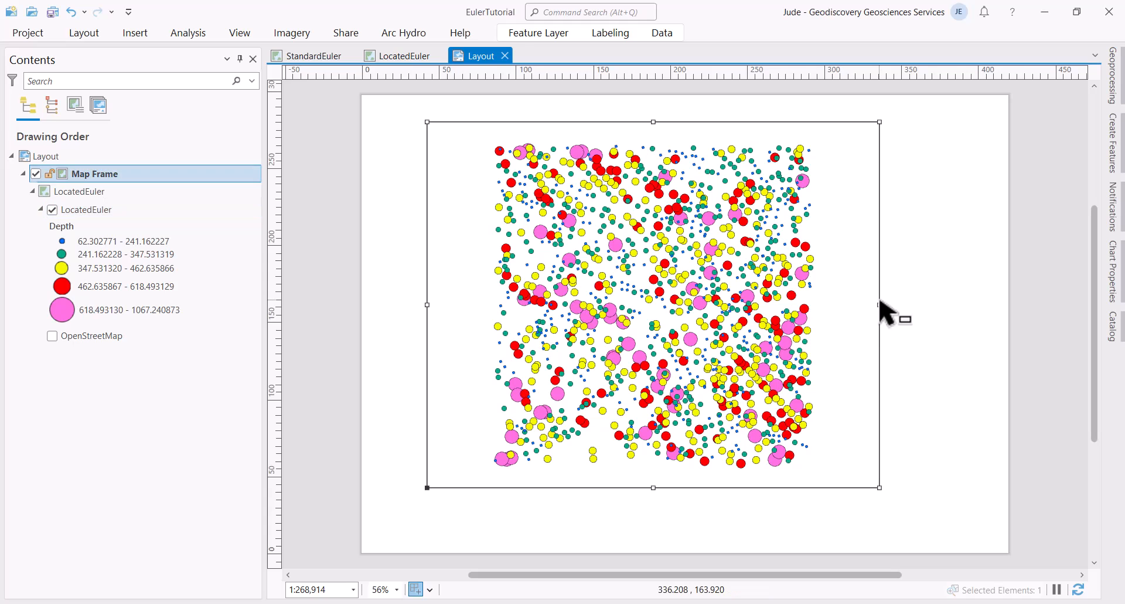
drag(879, 304, 757, 304)
drag(592, 122, 596, 146)
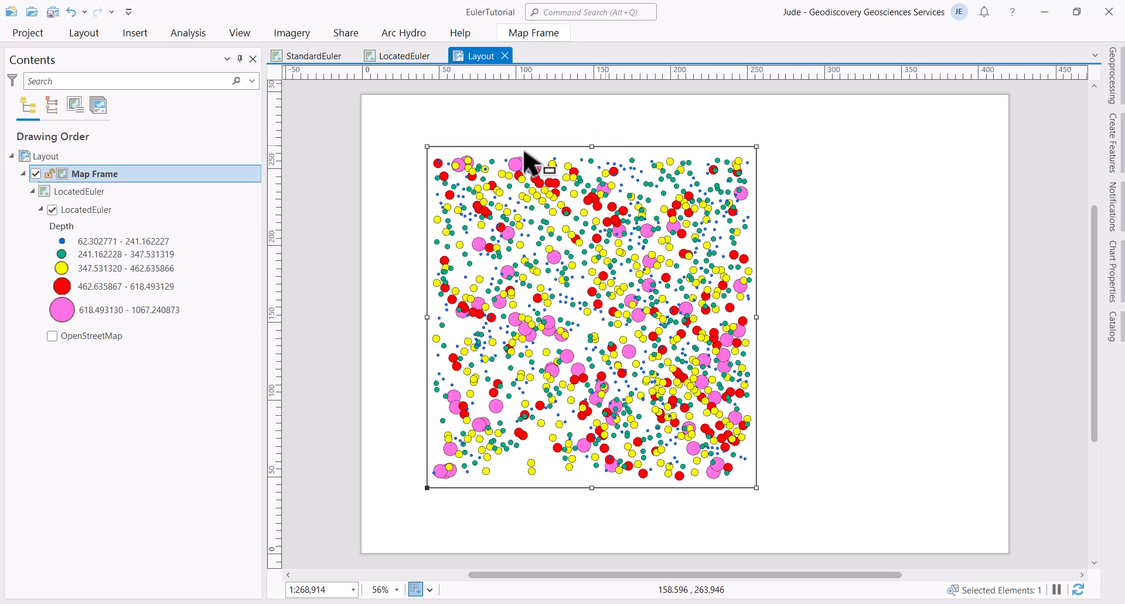
Step: Add the Grid (5) coordinate grid to the map frame
click(143, 36)
click(355, 89)
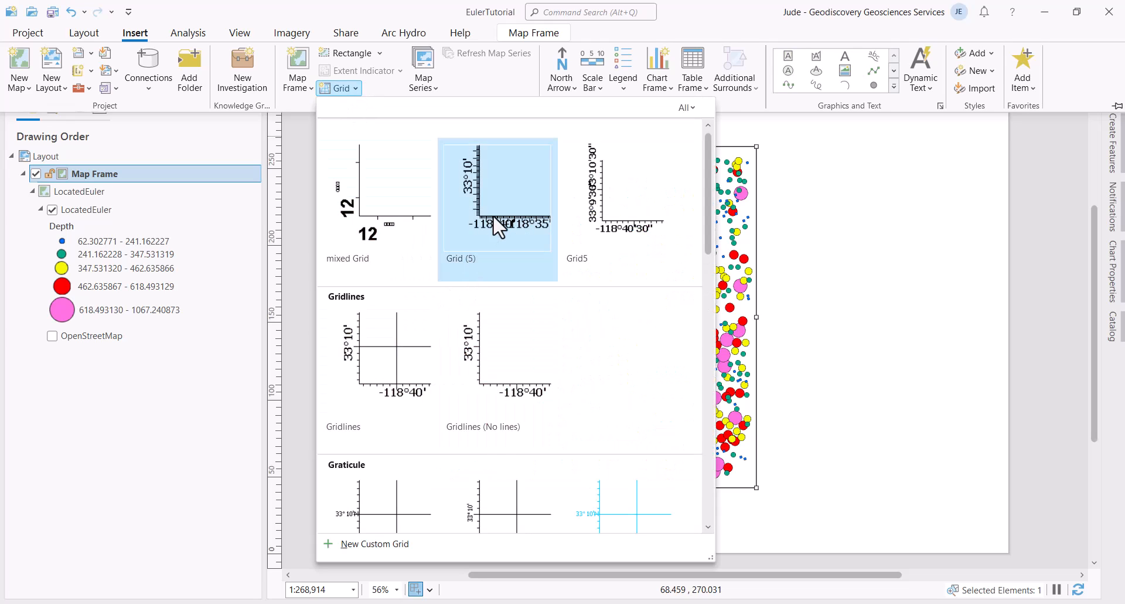
click(494, 214)
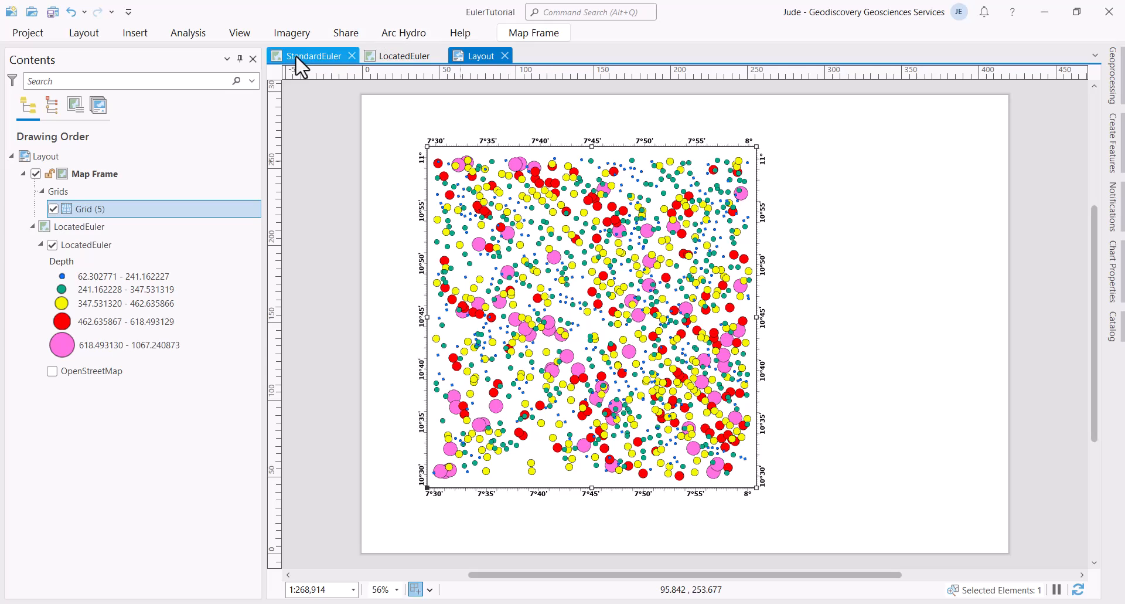
click(138, 34)
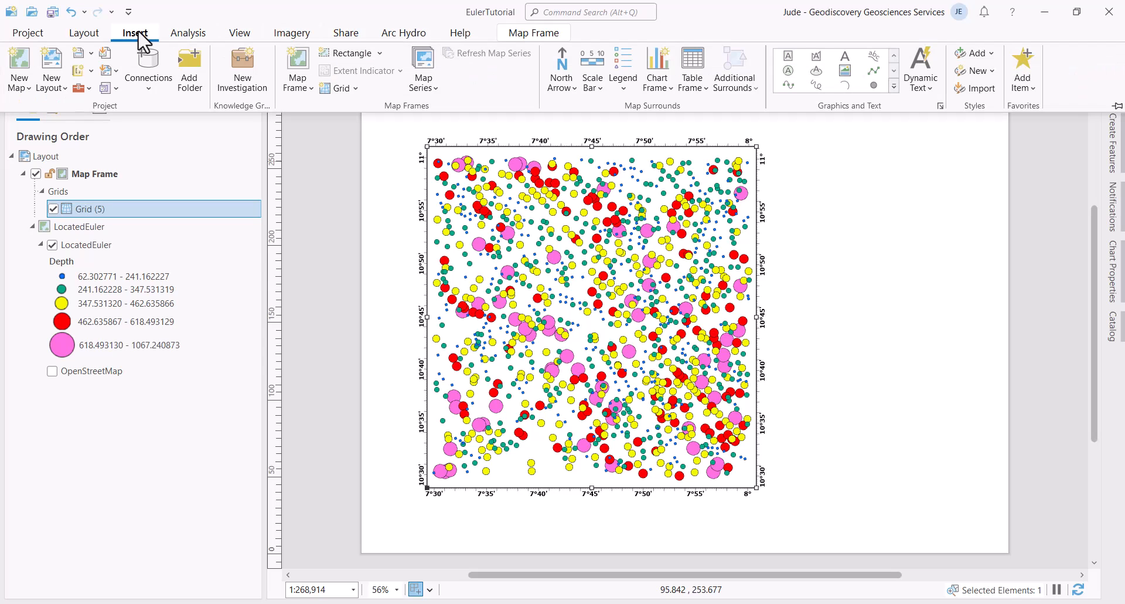
Step: Insert a legend in a rectangle to the right of the map
click(626, 97)
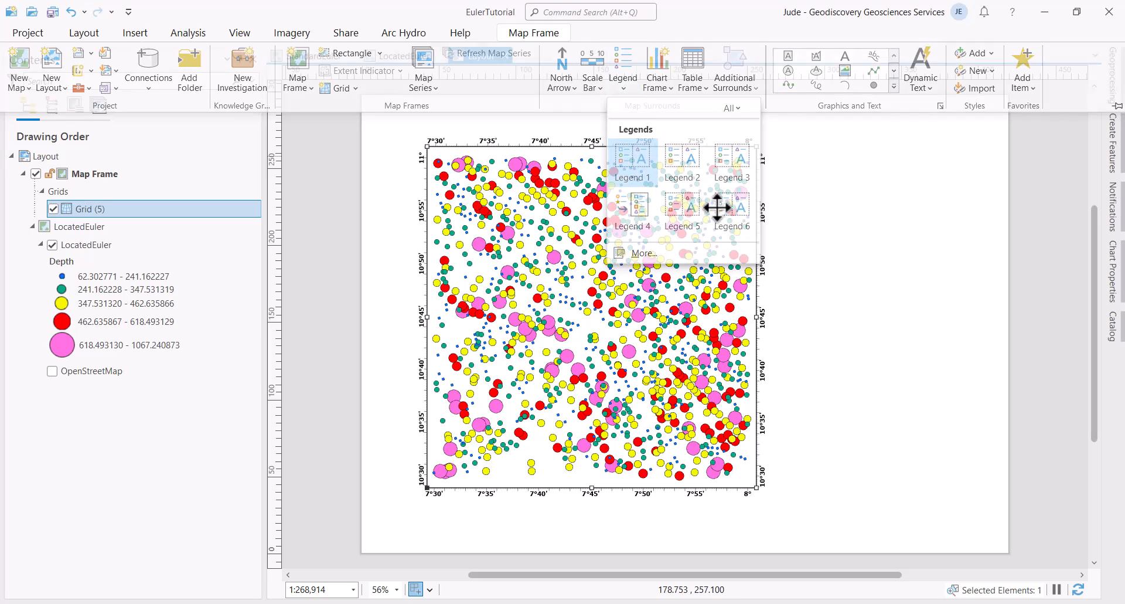
click(683, 214)
drag(780, 196, 921, 360)
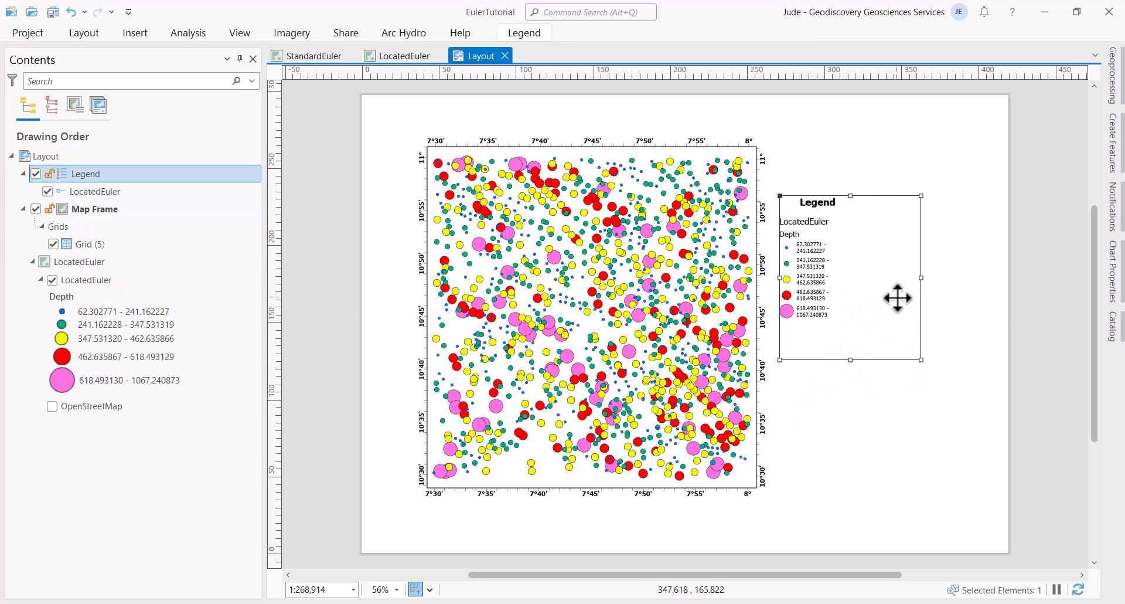
Step: Convert the legend to graphics and shift it beside the map
right_click(811, 262)
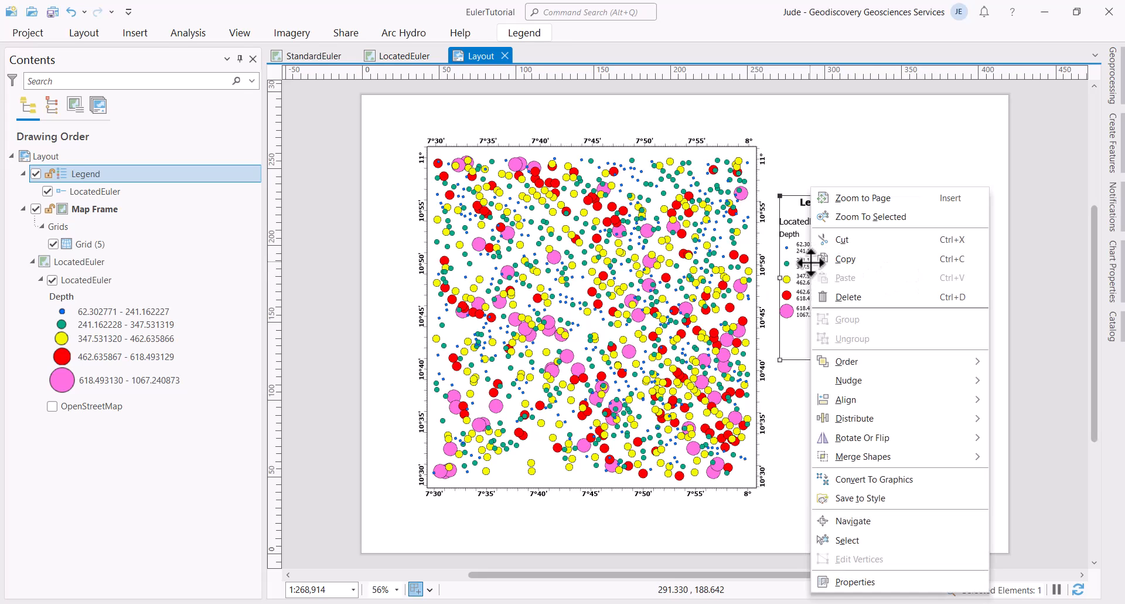
click(855, 480)
drag(844, 254, 882, 258)
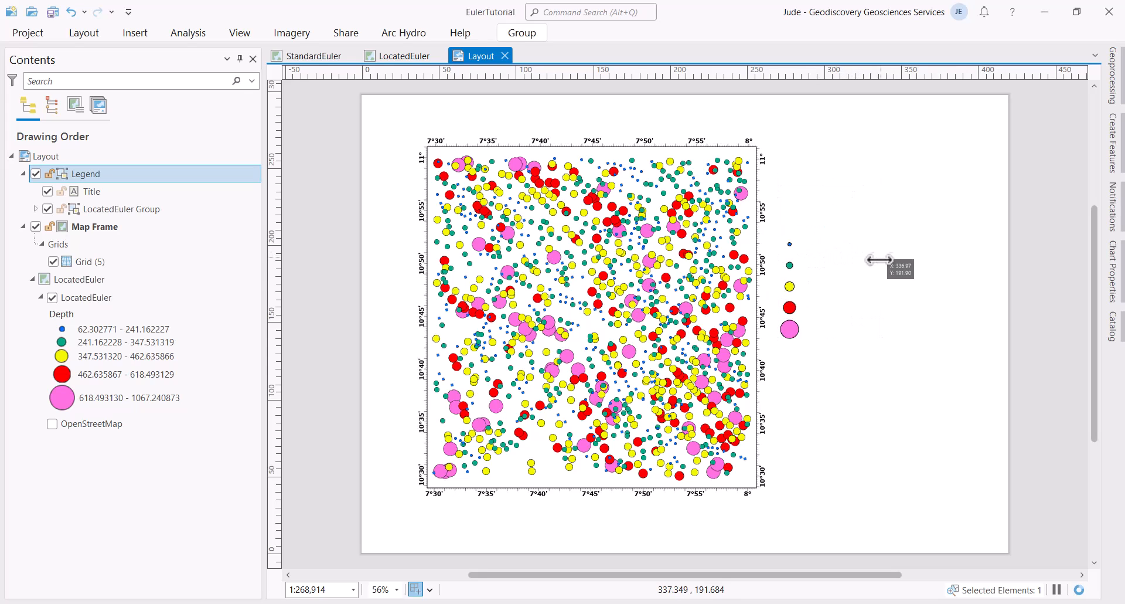
click(838, 243)
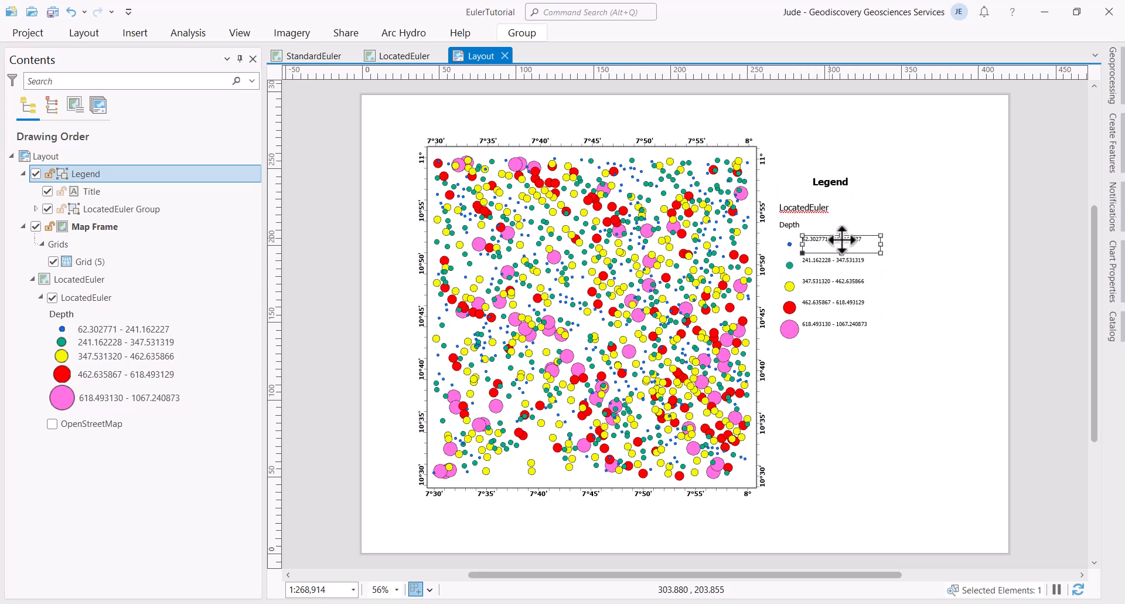
Step: Change the first class label's text to '60 - 240'
double_click(842, 239)
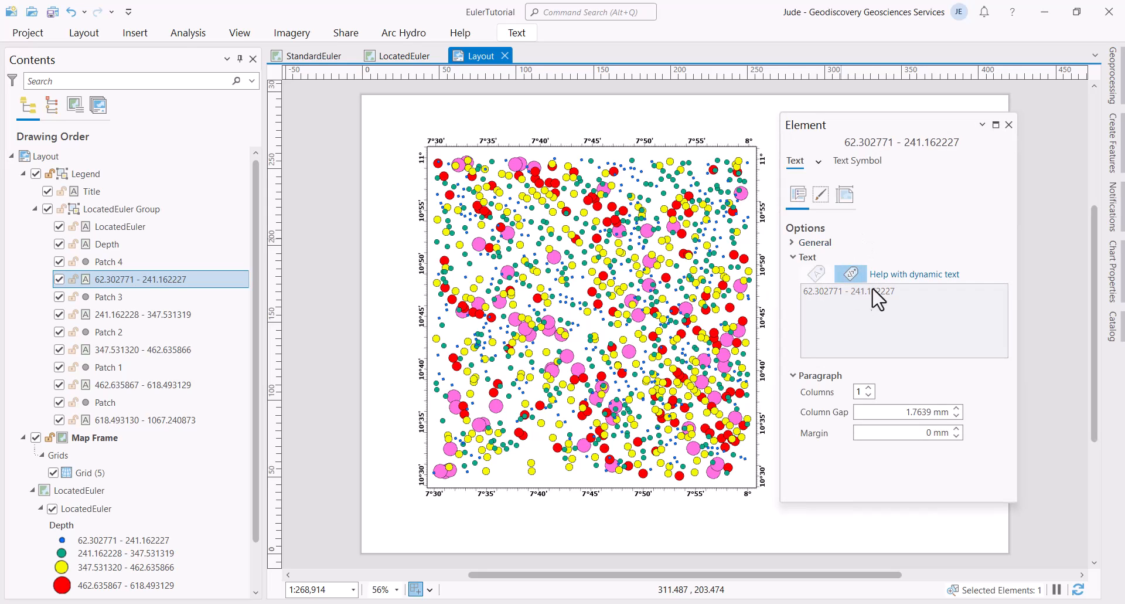
click(897, 298)
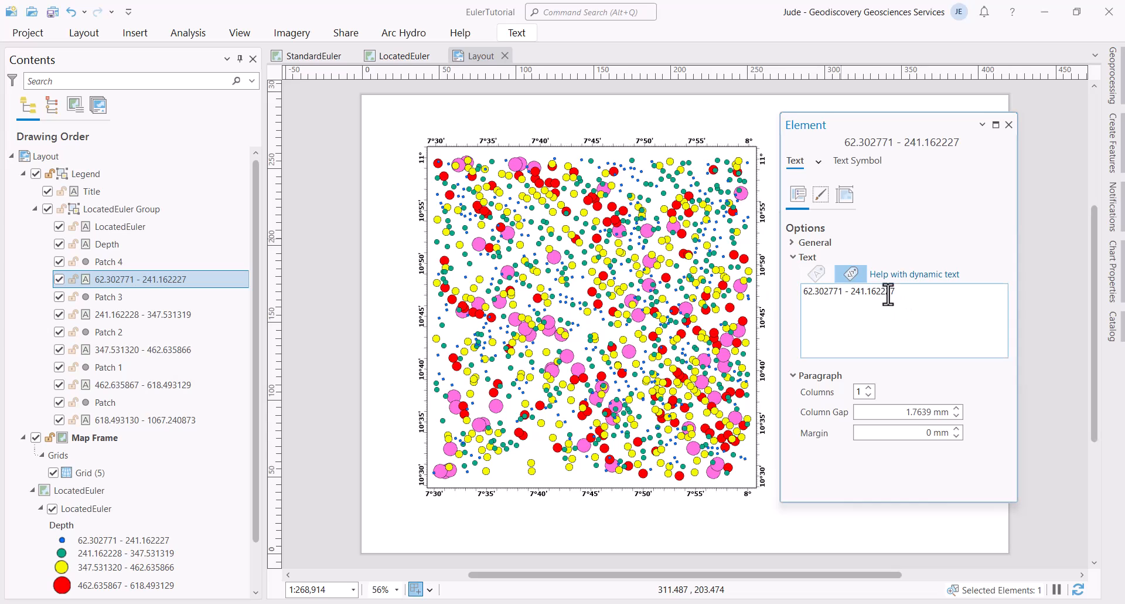
click(895, 295)
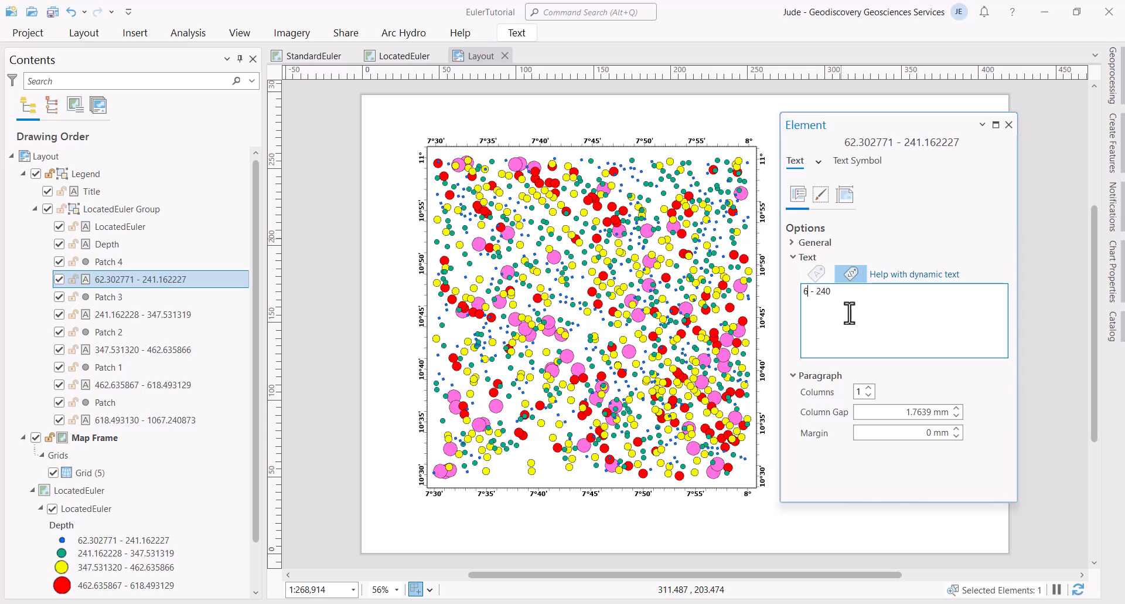
click(1009, 124)
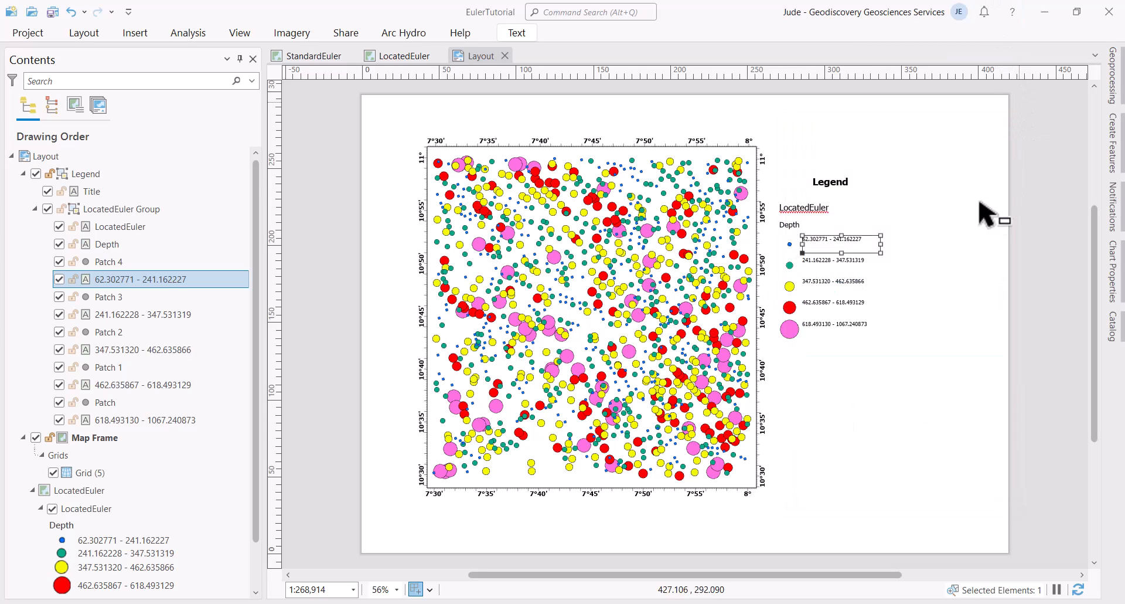
Step: Ungroup the legend and its class items so the 60 - 240 label can be selected alone
click(821, 245)
click(819, 244)
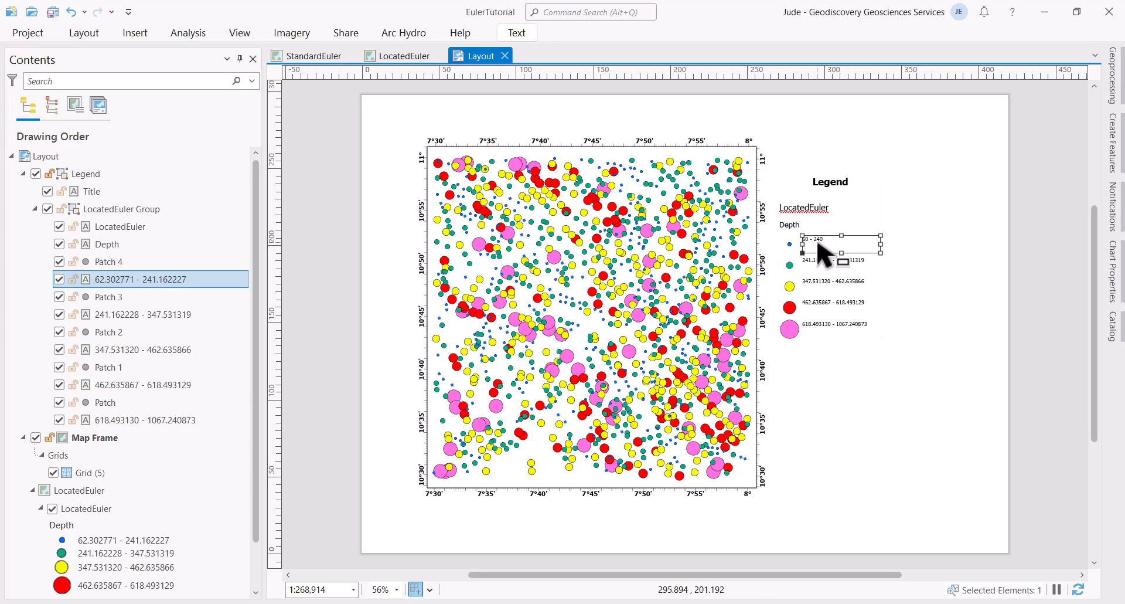
click(904, 342)
click(831, 314)
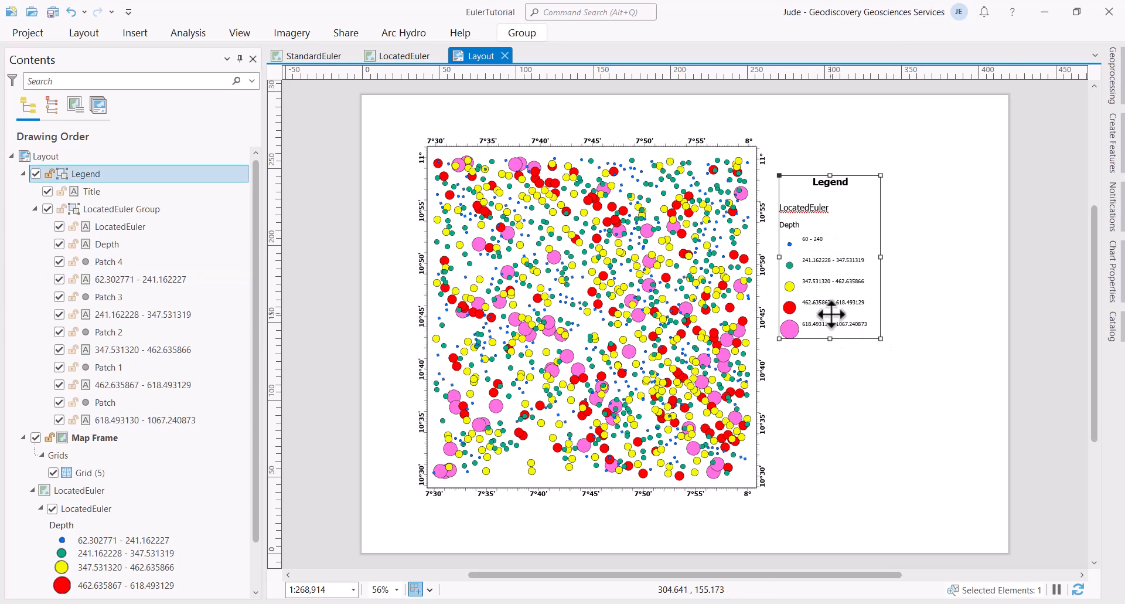
right_click(831, 314)
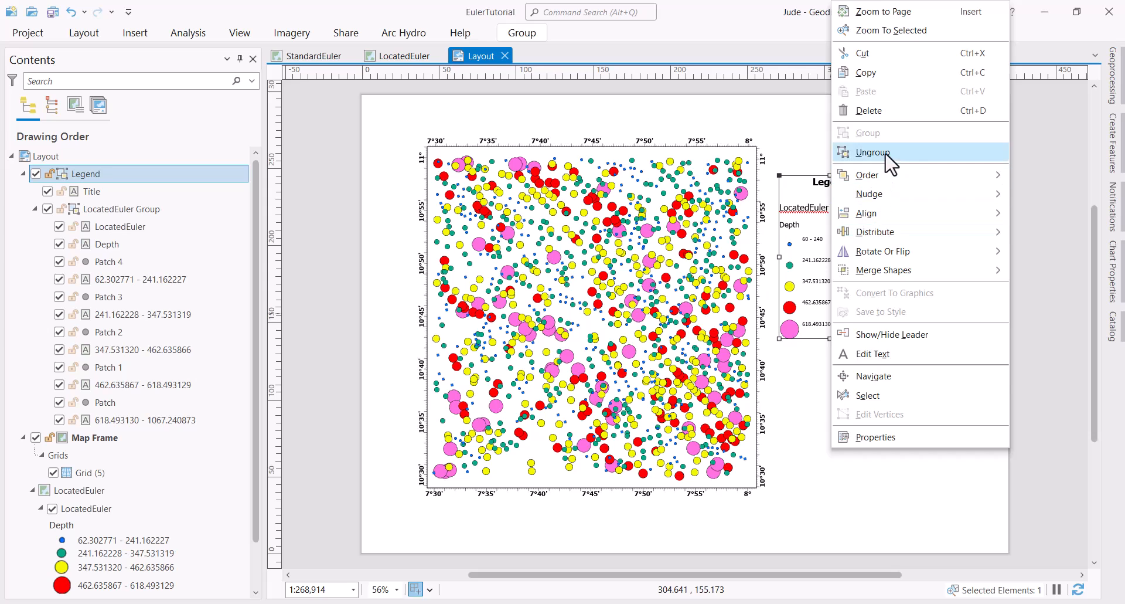
click(936, 299)
click(850, 256)
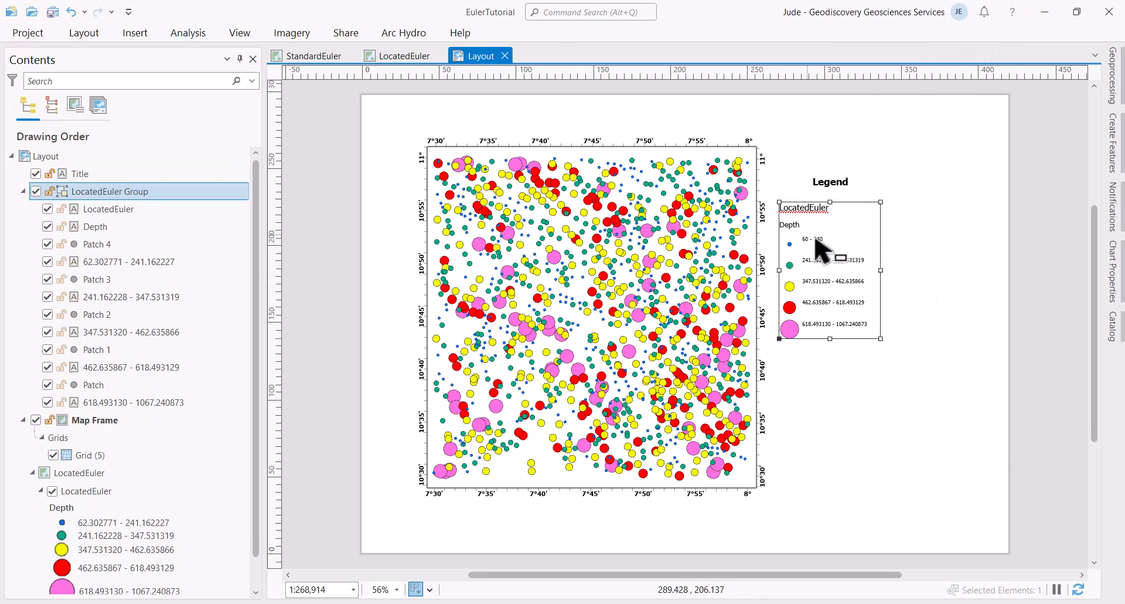
click(818, 241)
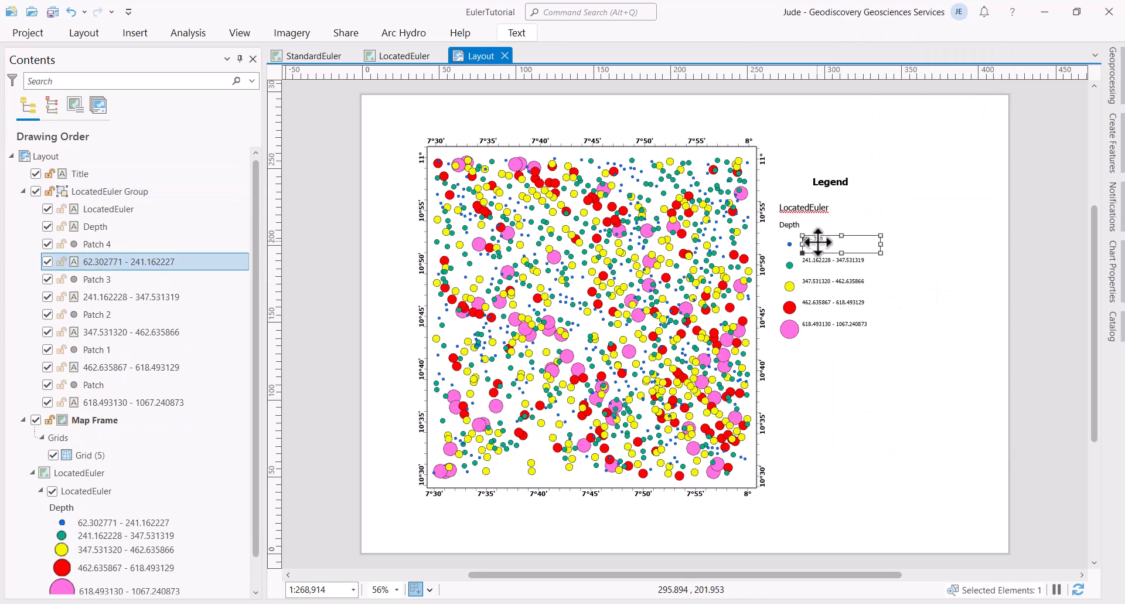
click(811, 222)
right_click(811, 223)
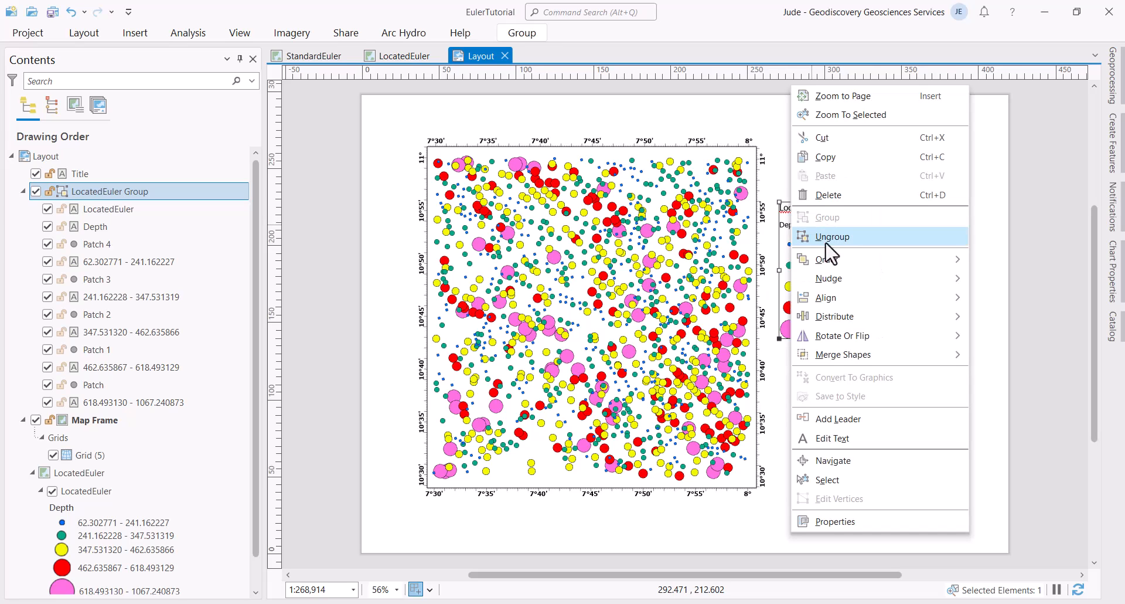
click(848, 238)
click(970, 262)
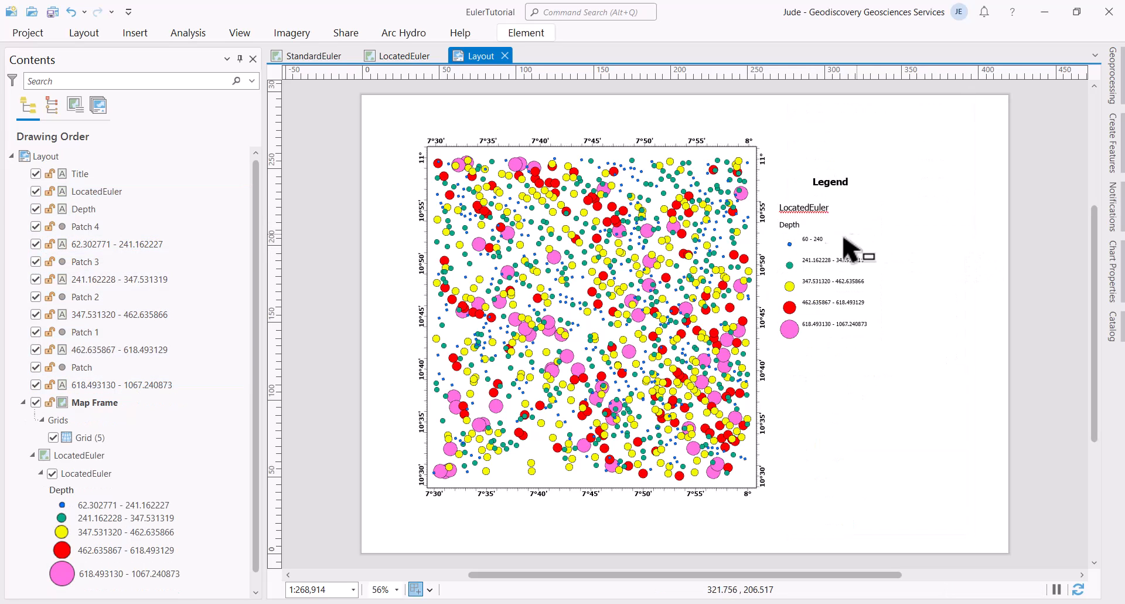
click(806, 240)
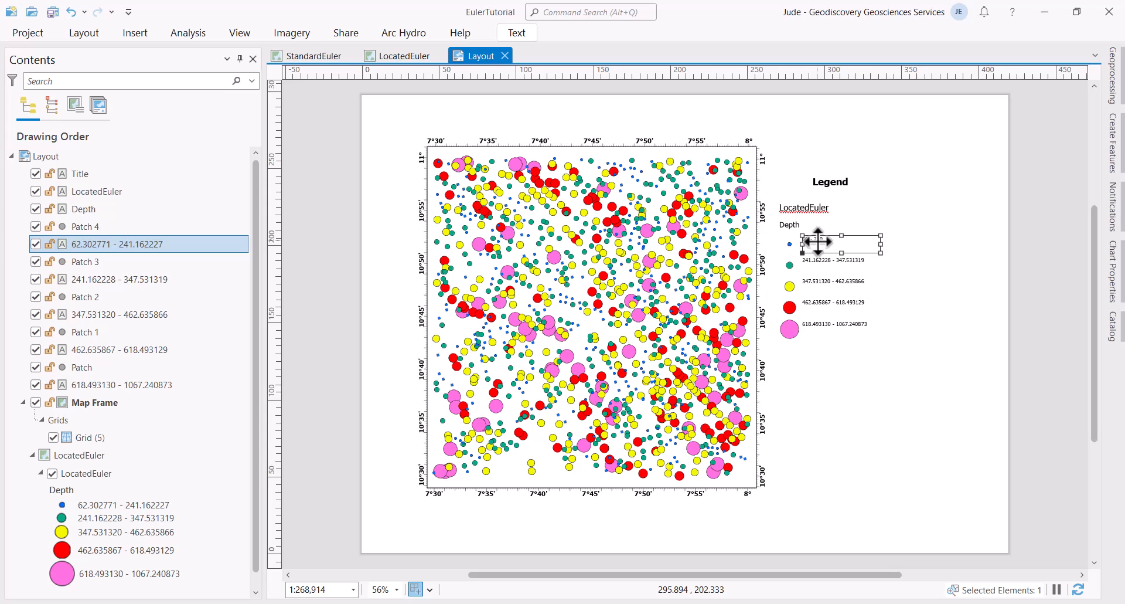
Step: Set the 60 - 240 label to 14 pt bold
click(526, 33)
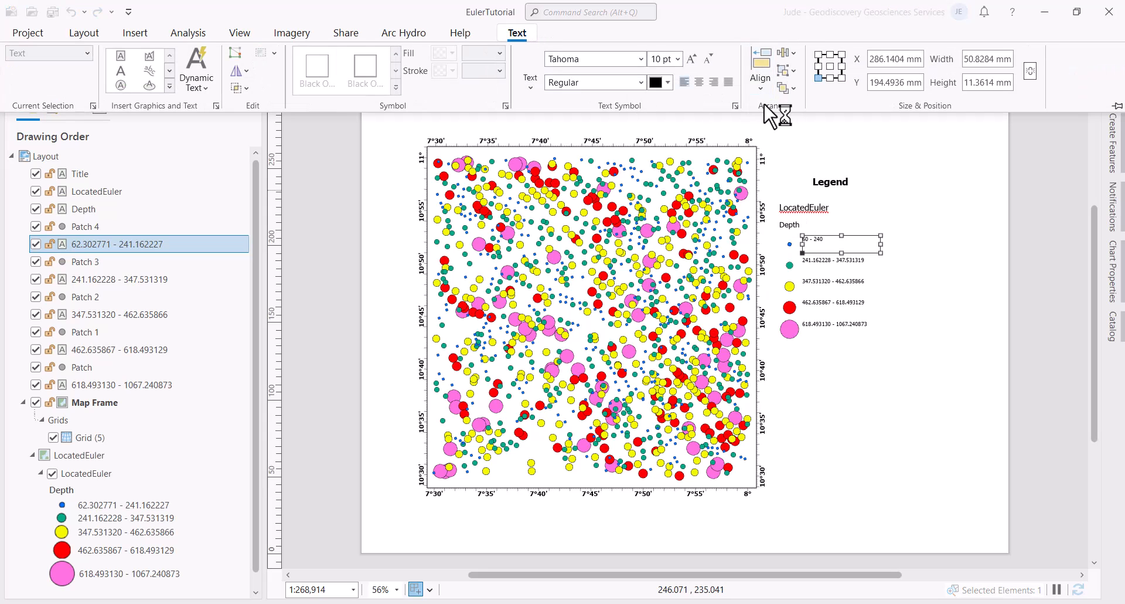
click(678, 59)
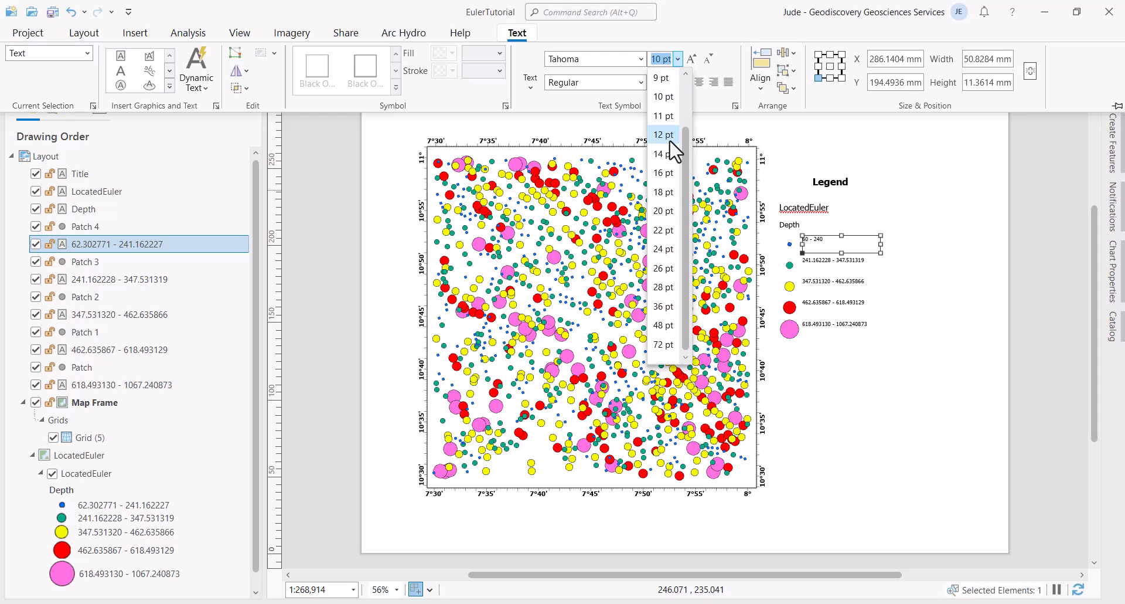
click(668, 155)
click(641, 82)
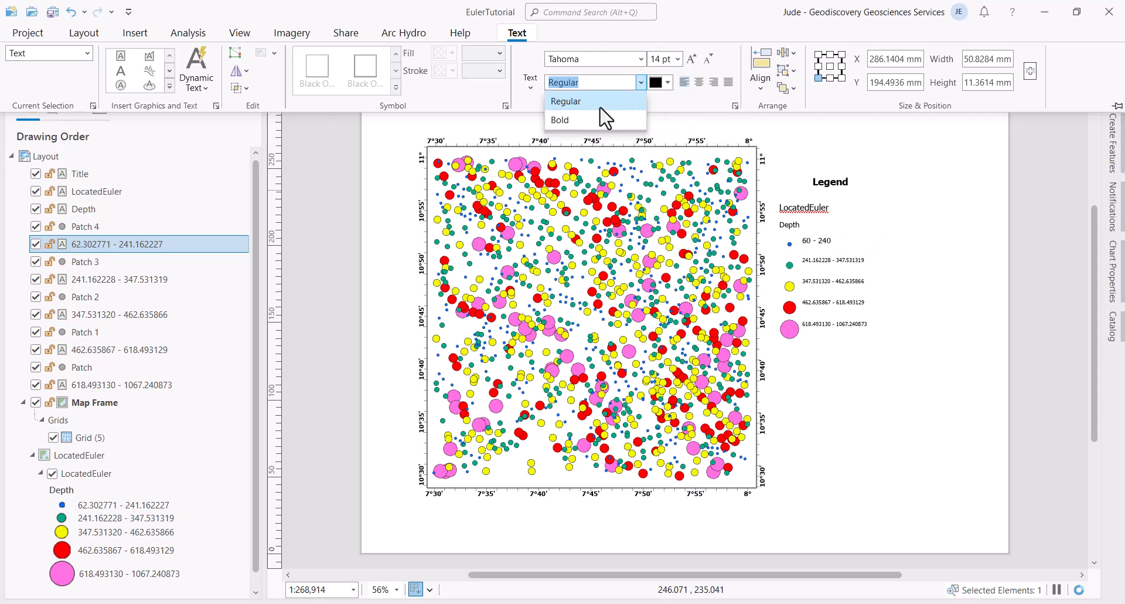
click(585, 120)
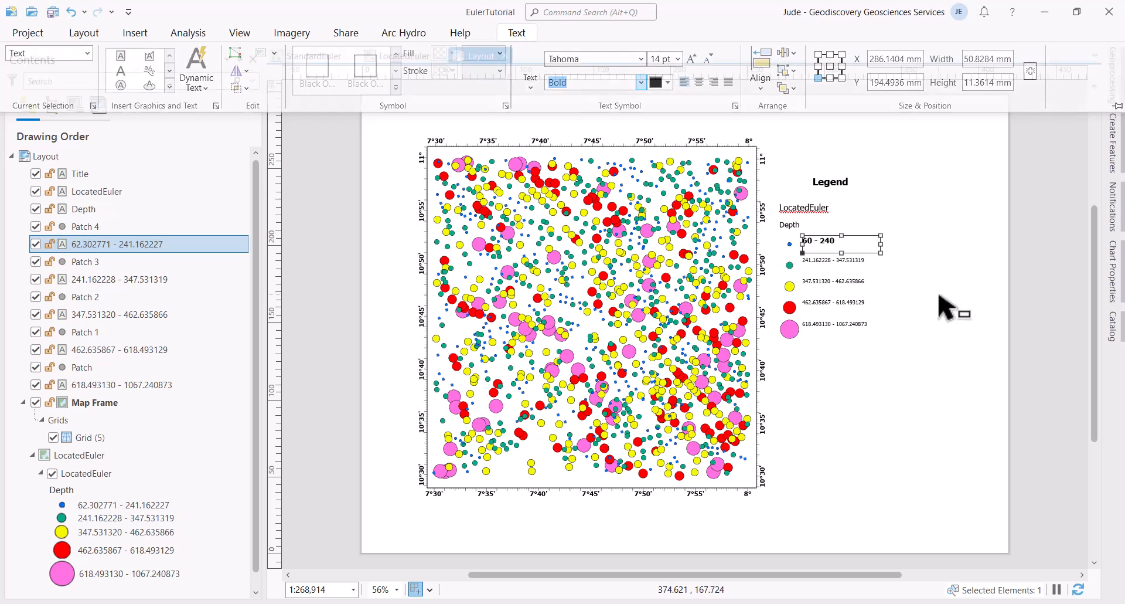
click(868, 360)
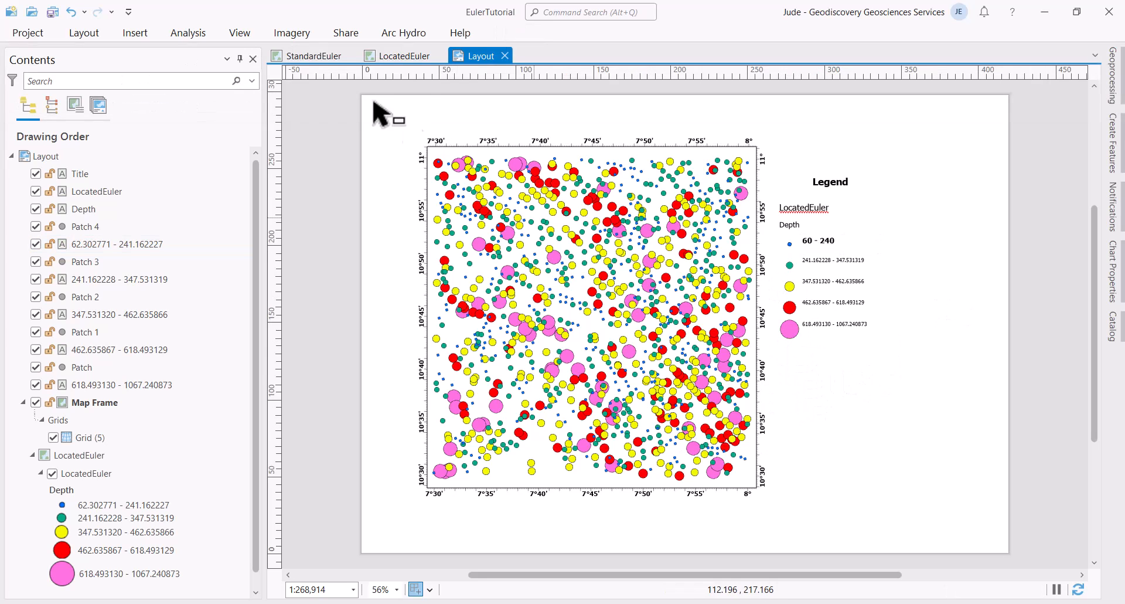
Step: Switch to the StandardEuler map tab and open the StandardEuler layer's attribute table from Contents
click(307, 54)
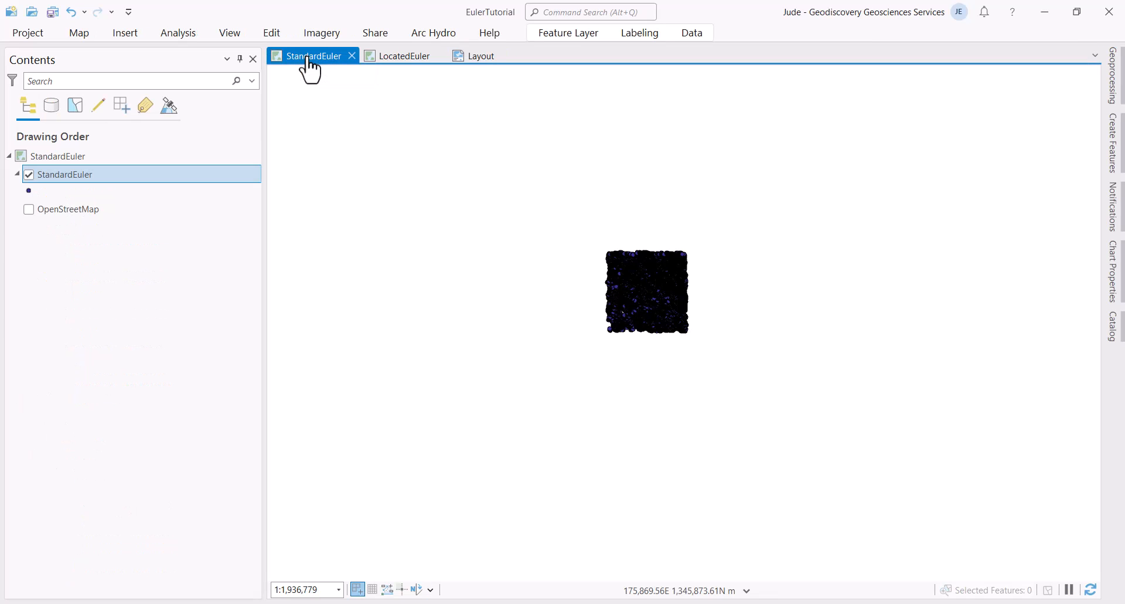
right_click(104, 181)
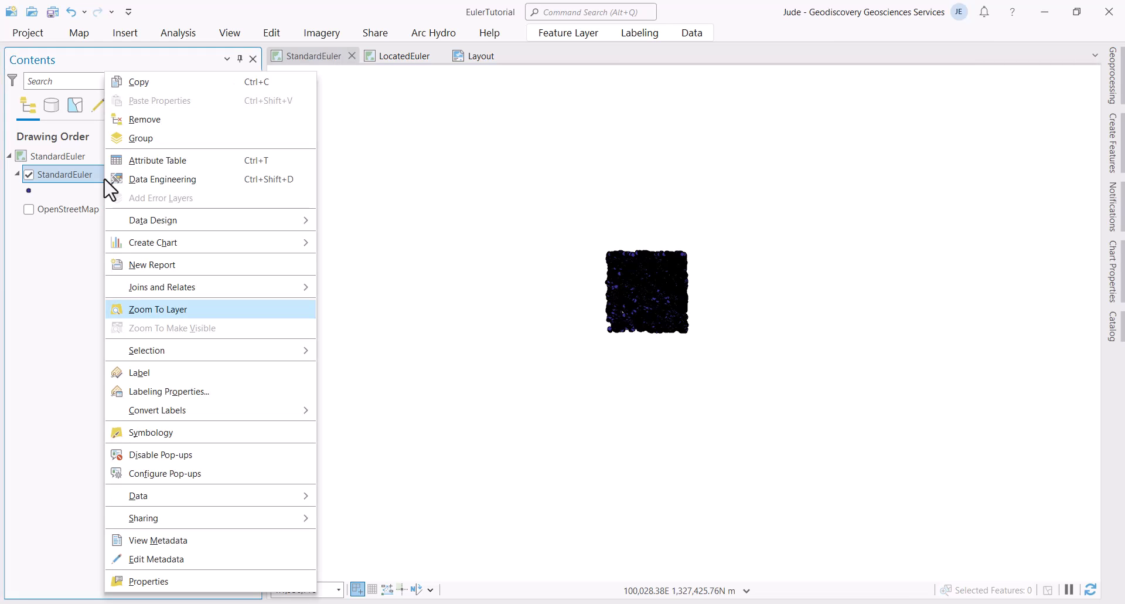
click(193, 163)
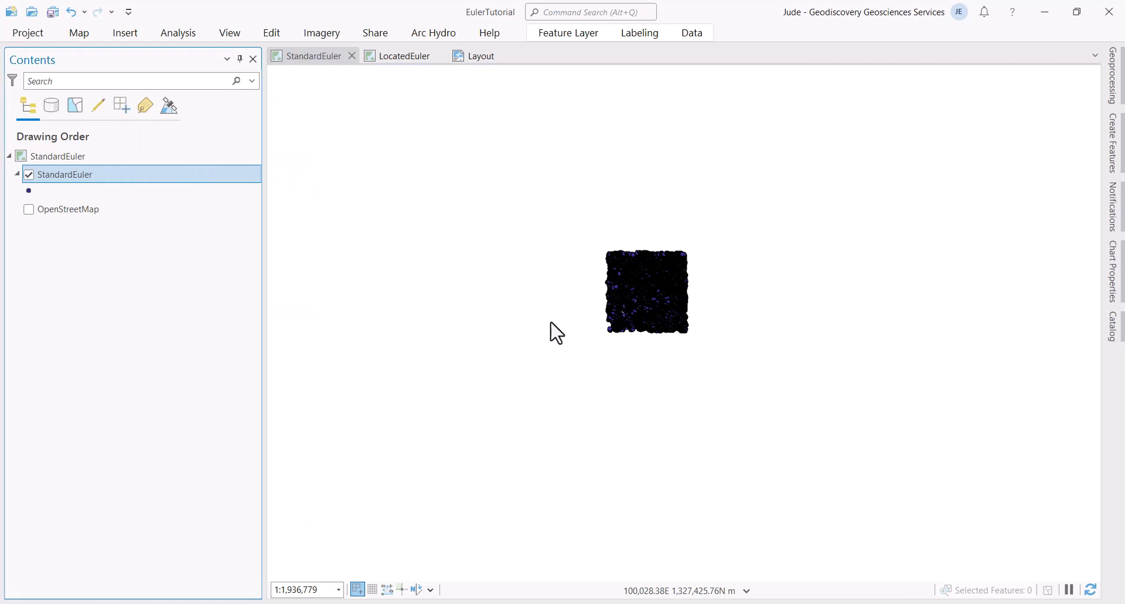
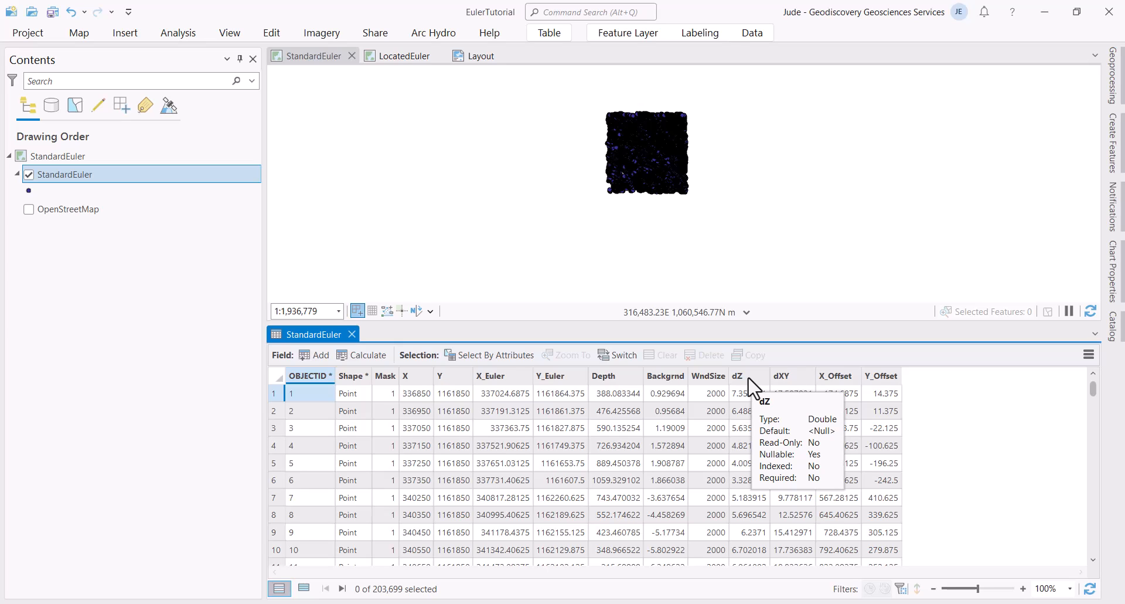
Step: Start a Select By Attributes query on StandardEuler with the clause dZ is greater than 1.8165
click(748, 378)
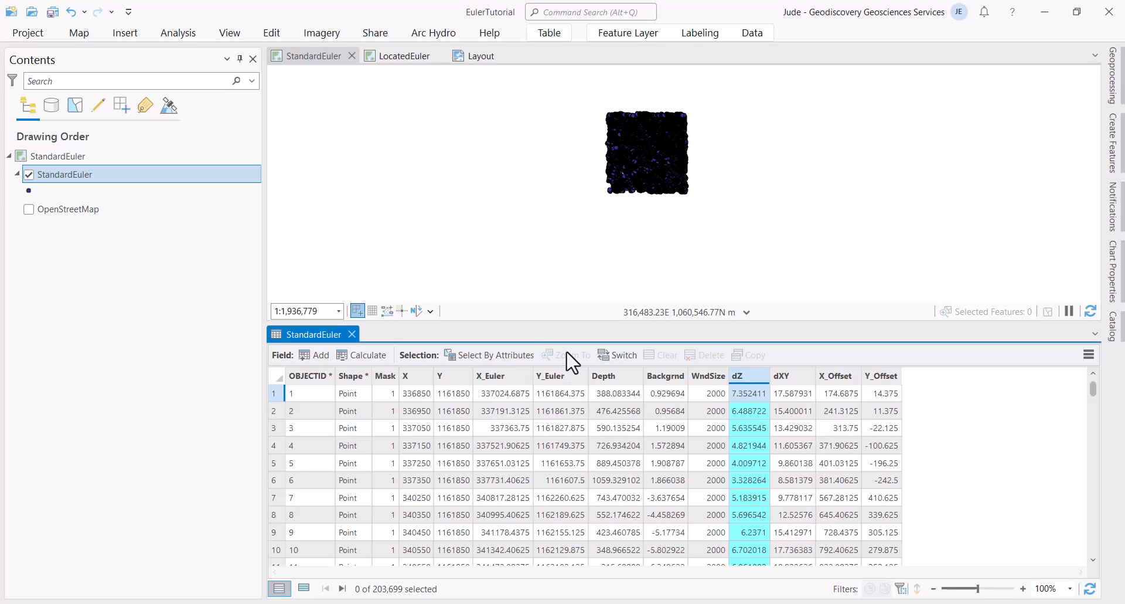
click(521, 356)
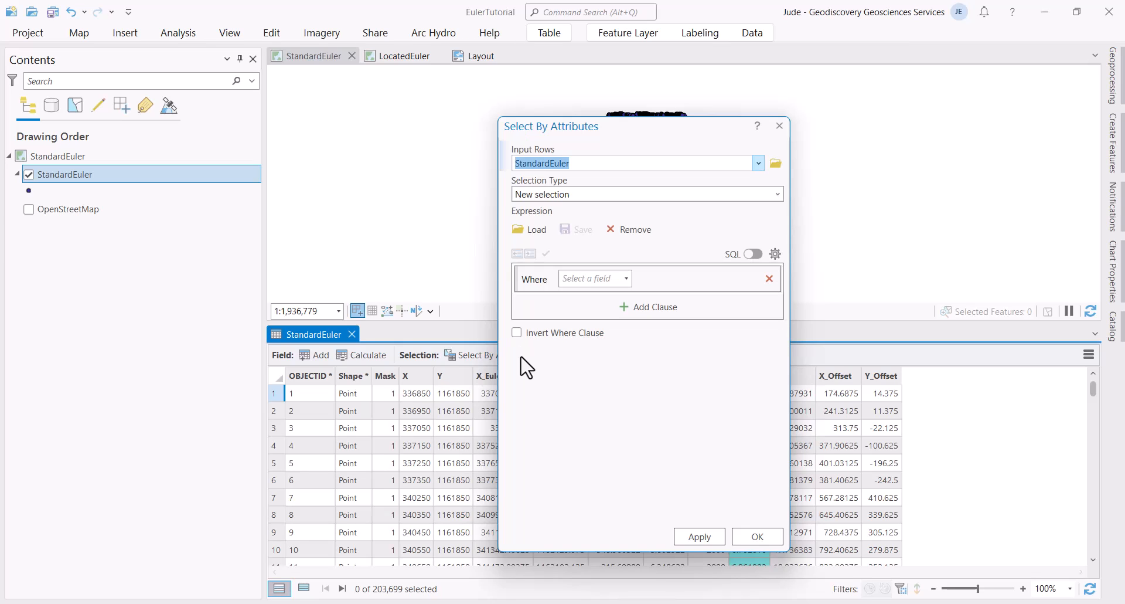
click(626, 279)
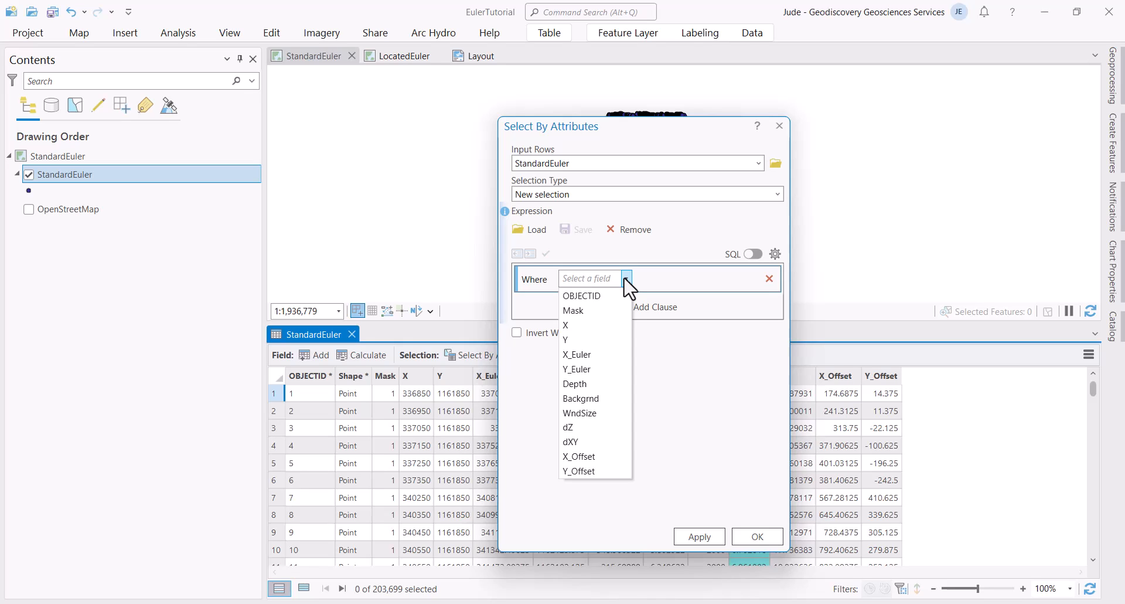
click(609, 437)
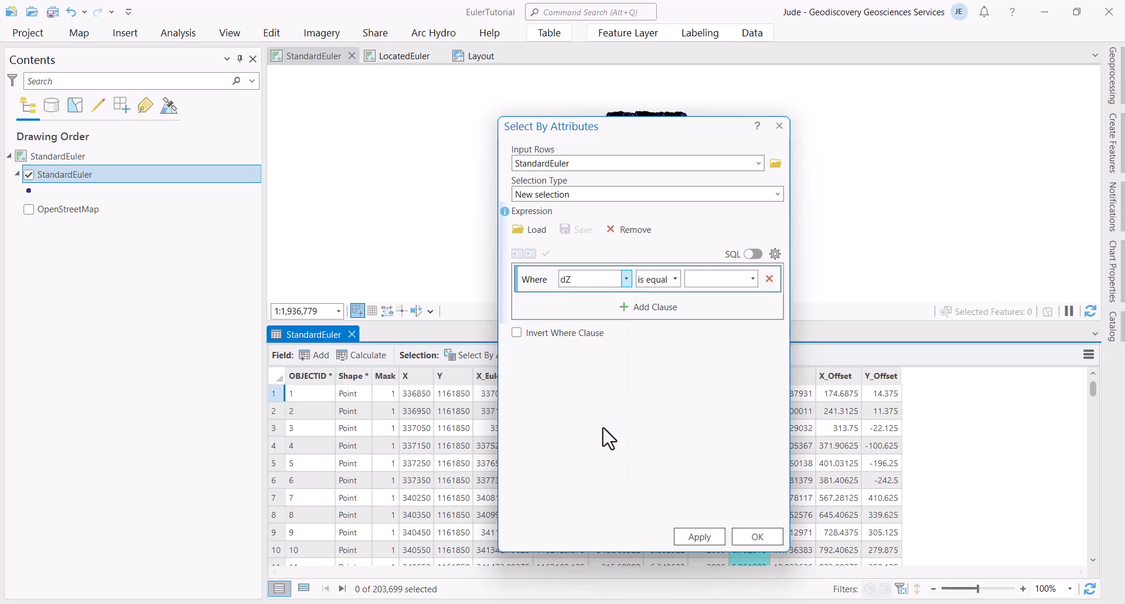
click(676, 279)
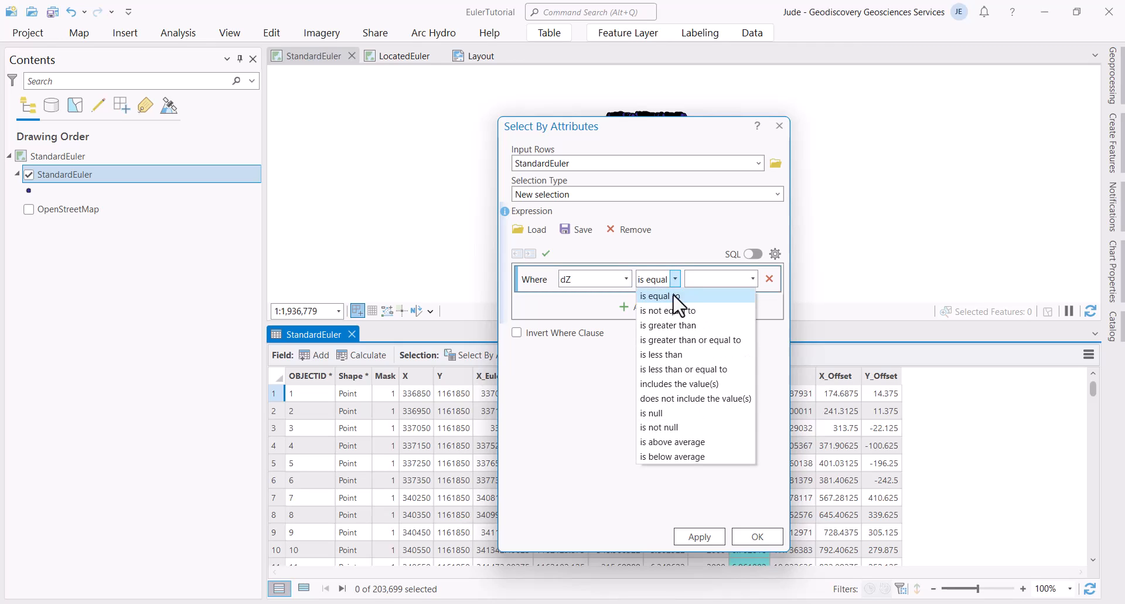
click(698, 340)
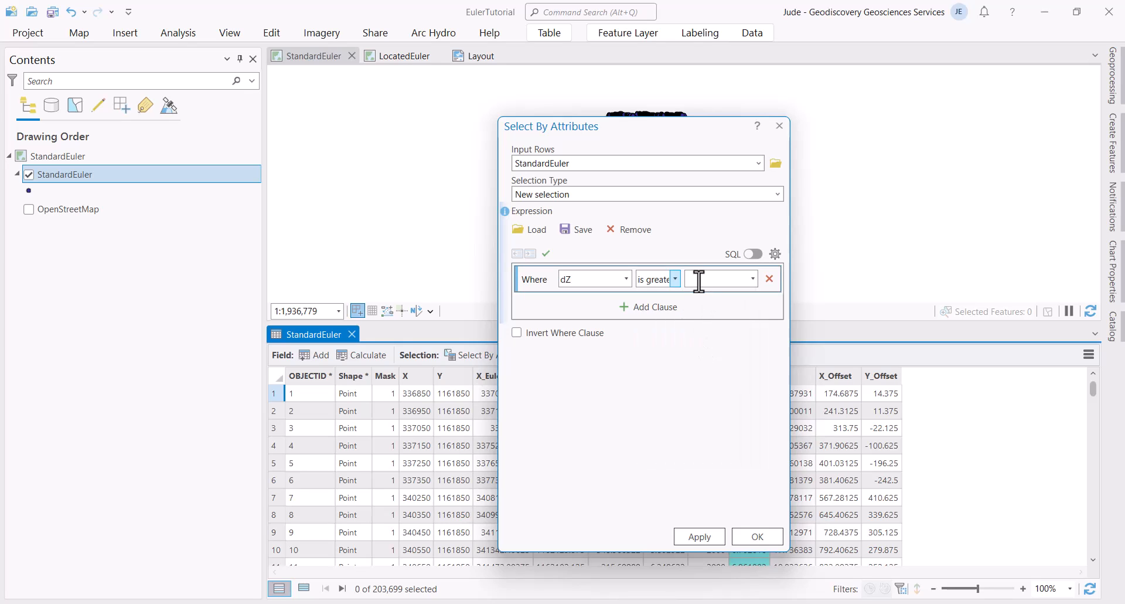
text(1926040649)
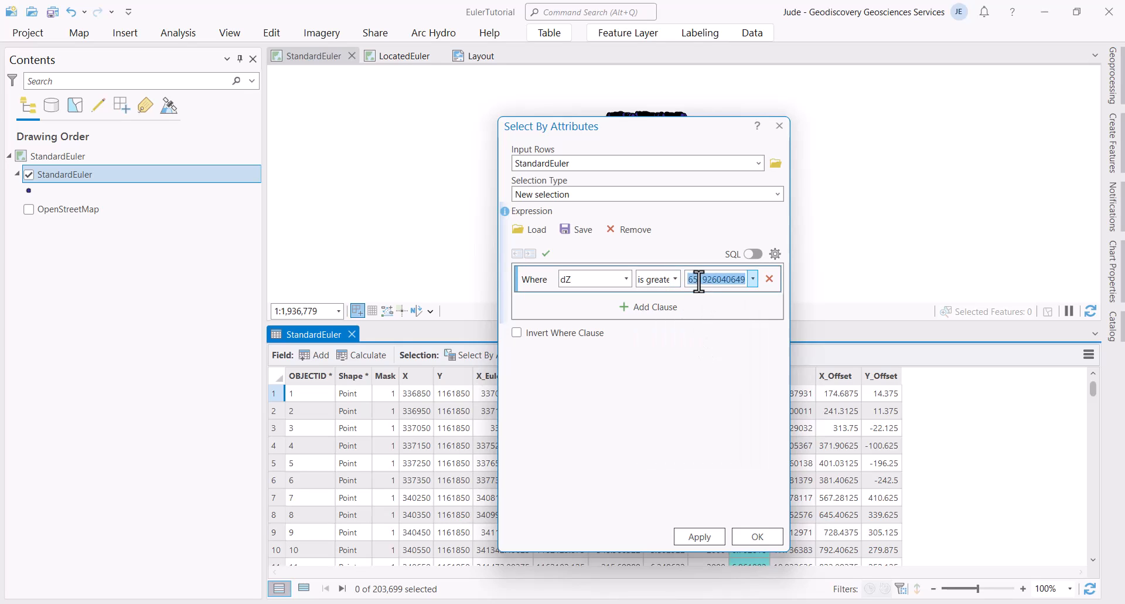
Step: Add the clause dZ is less than 5.0014 and run the selection
click(671, 307)
double_click(705, 280)
key(Home)
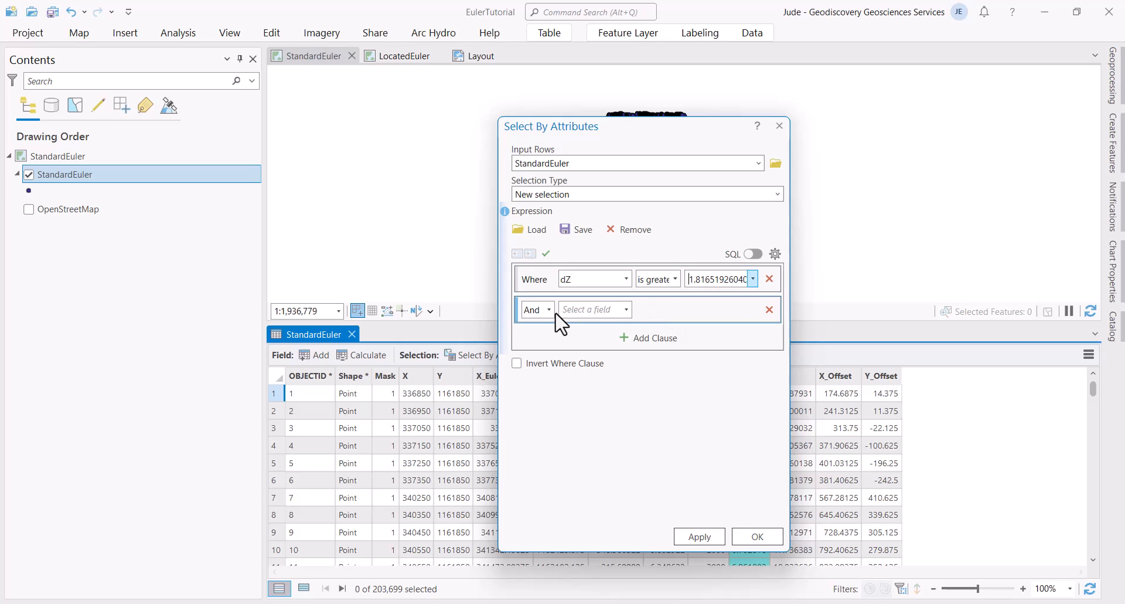
click(626, 309)
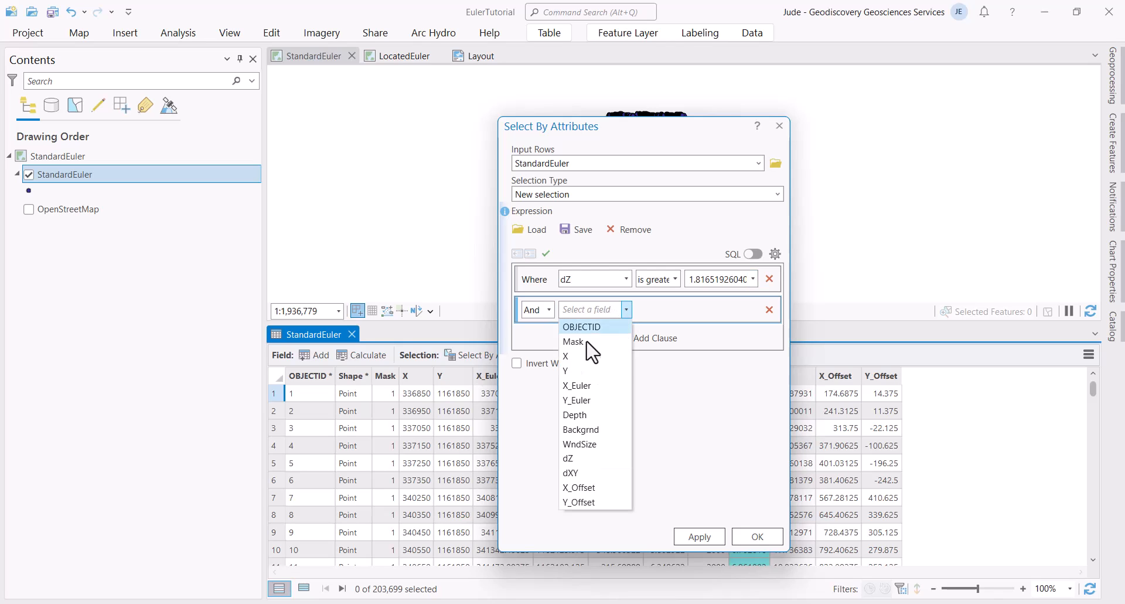
click(582, 459)
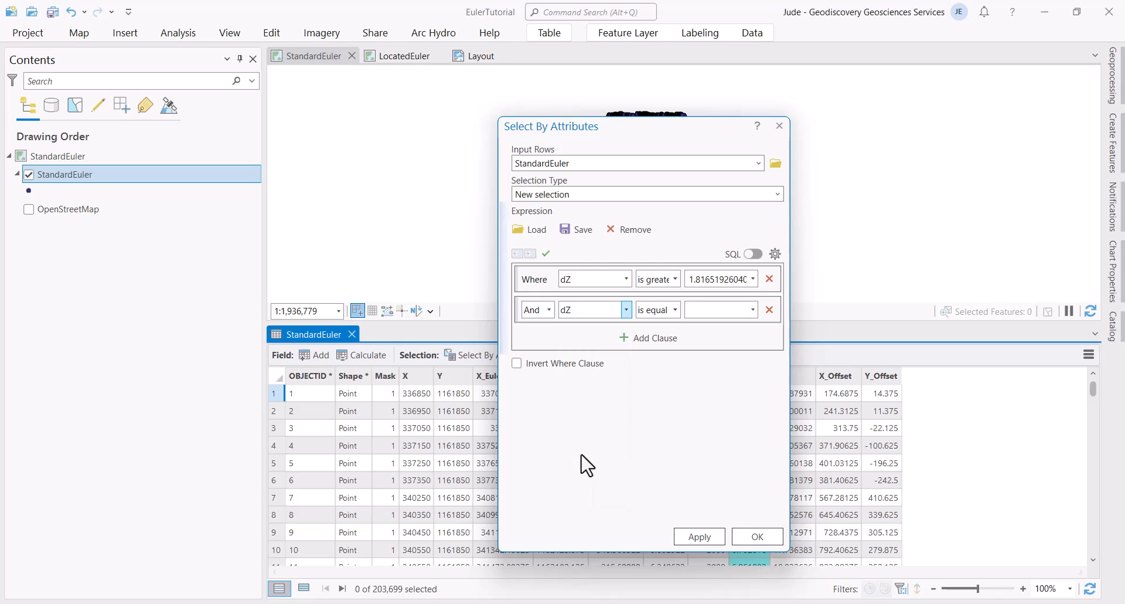
click(675, 310)
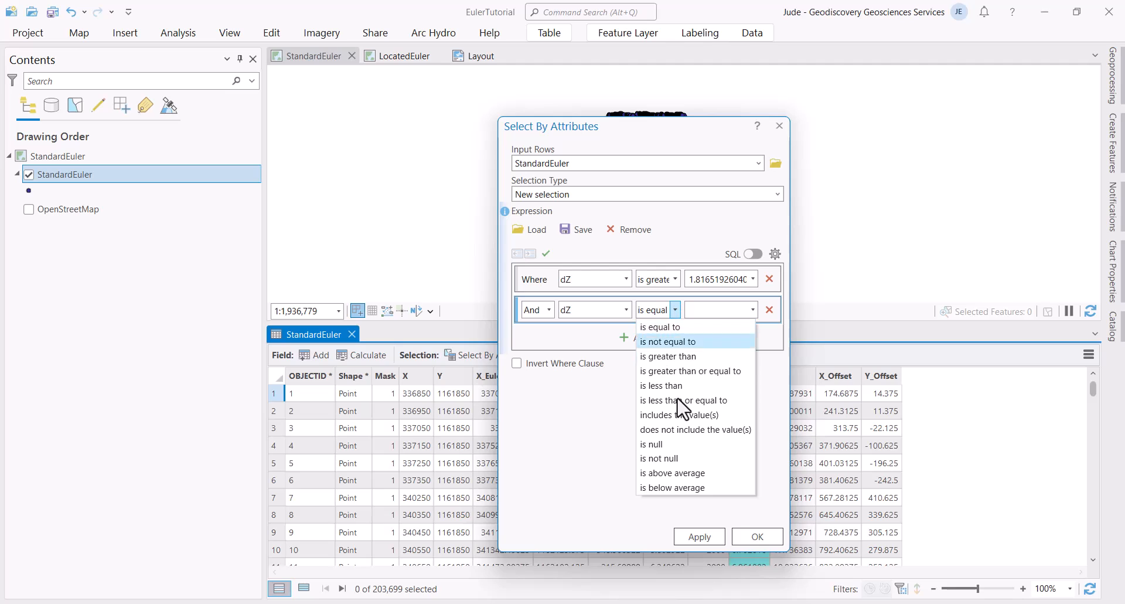
click(722, 401)
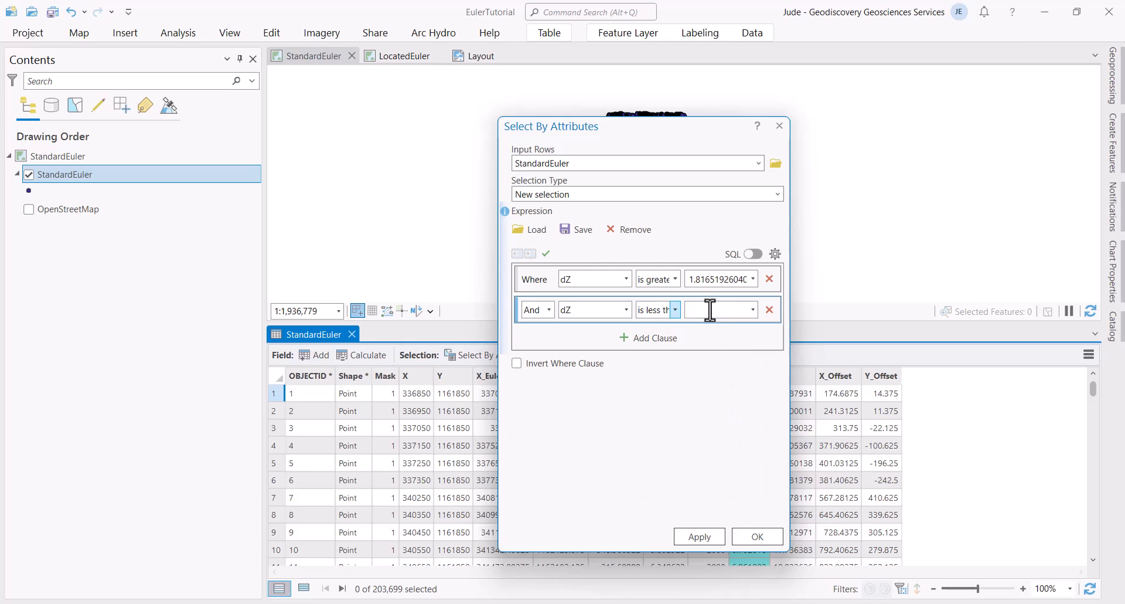
key(ctrl+v)
key(Home)
click(746, 539)
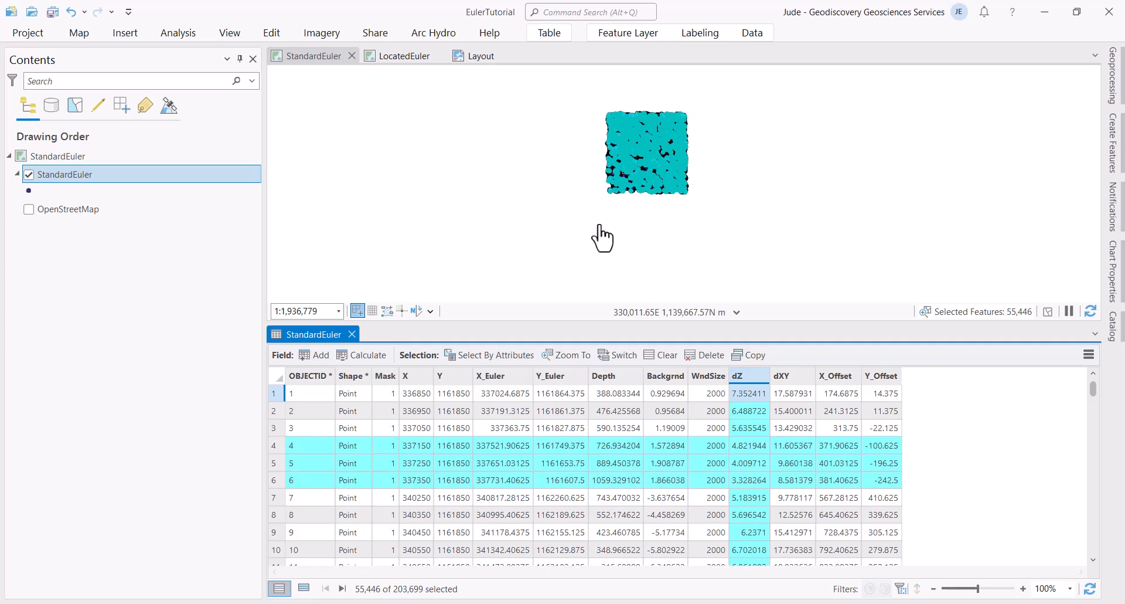
Step: Start exporting the selected StandardEuler points with Data > Export Features
scroll(725, 459, down, 8)
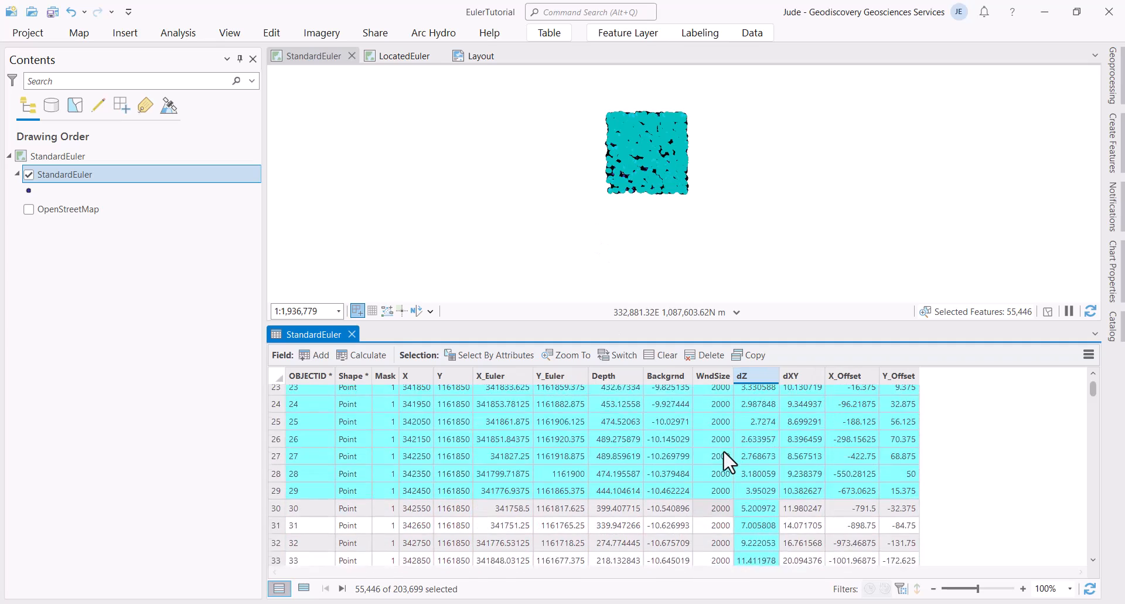
scroll(724, 453, up, 8)
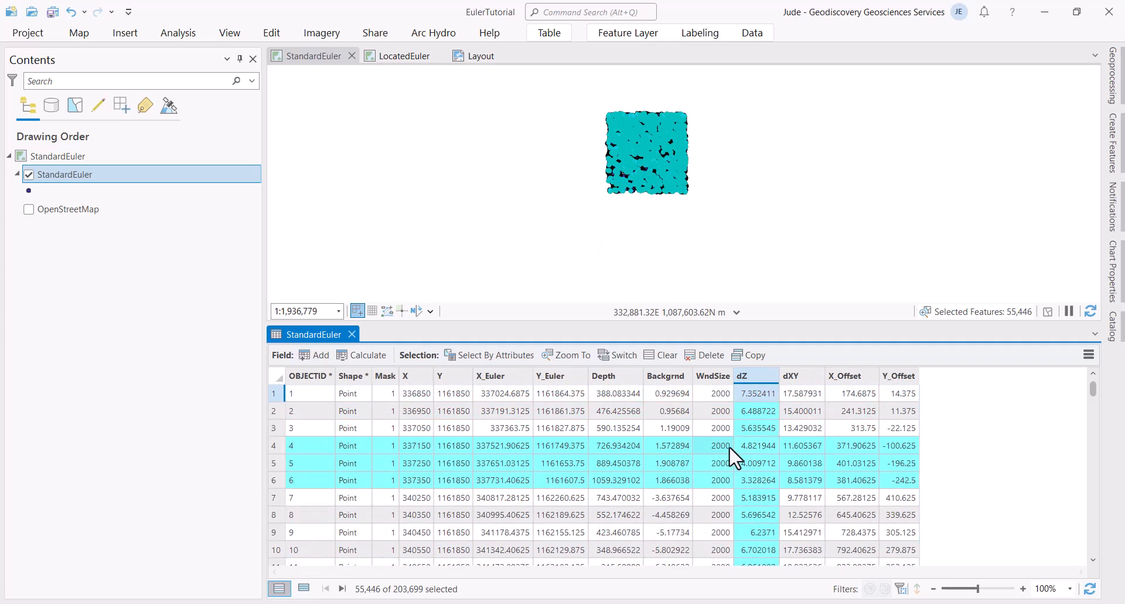
right_click(69, 174)
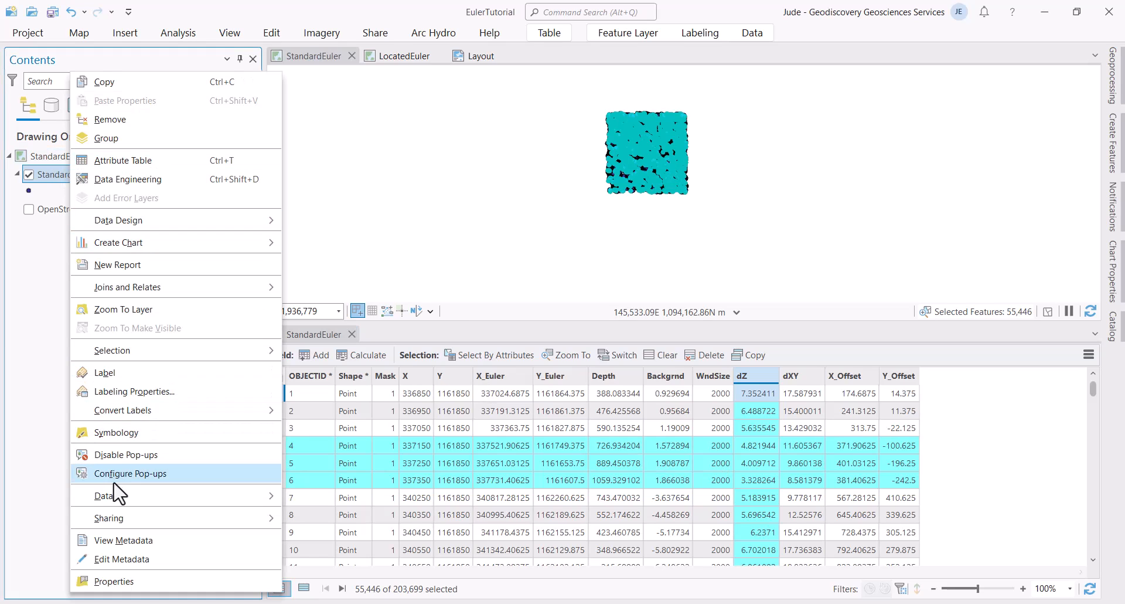
mouse_move(138, 503)
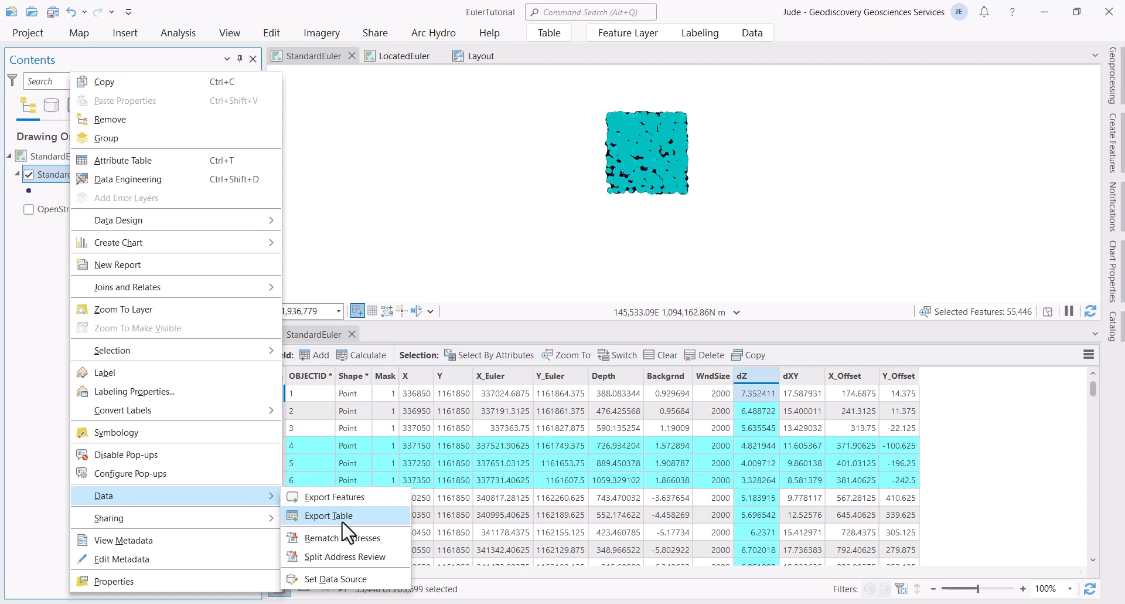
click(352, 498)
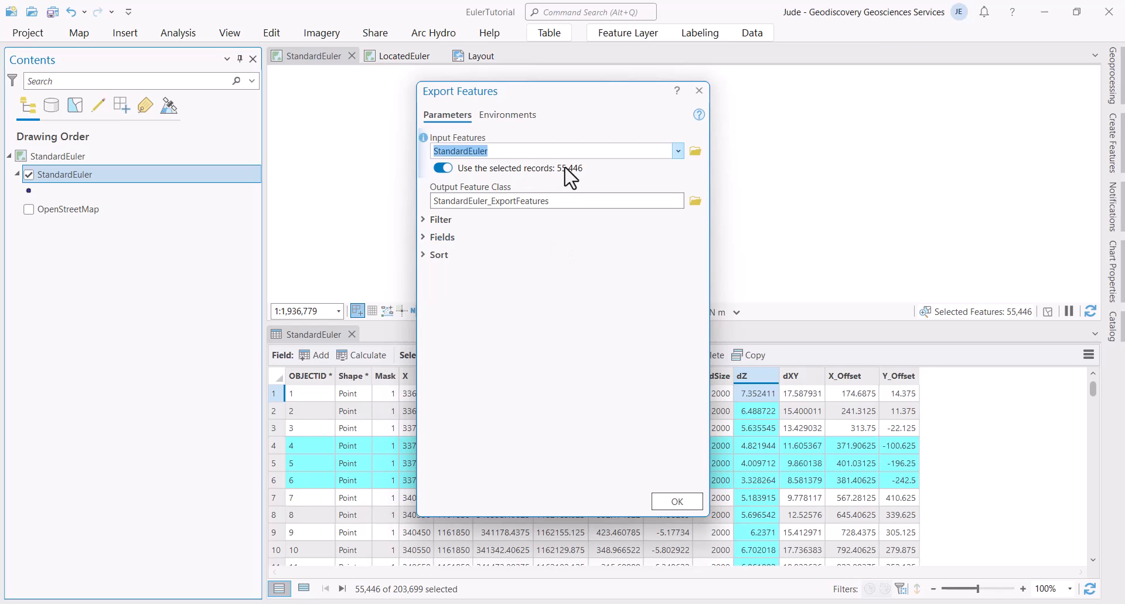
Step: Name the output StandardEuler_Export, run the export, then clear the selection
click(563, 201)
key(BackSpace)
key(BackSpace)
key(BackSpace)
key(BackSpace)
key(BackSpace)
key(BackSpace)
key(BackSpace)
key(BackSpace)
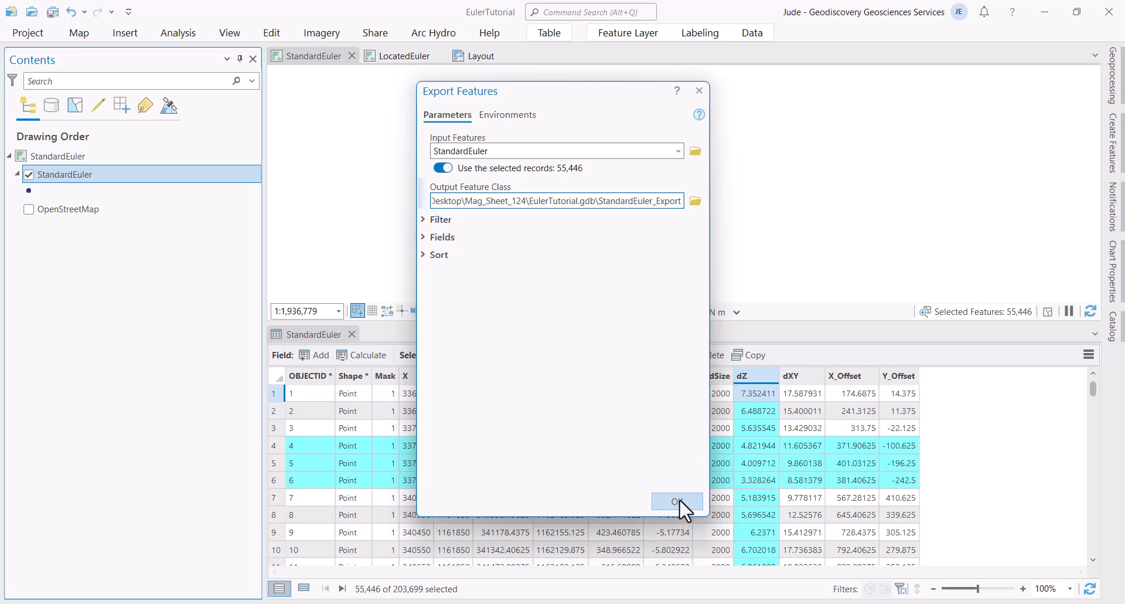
click(424, 220)
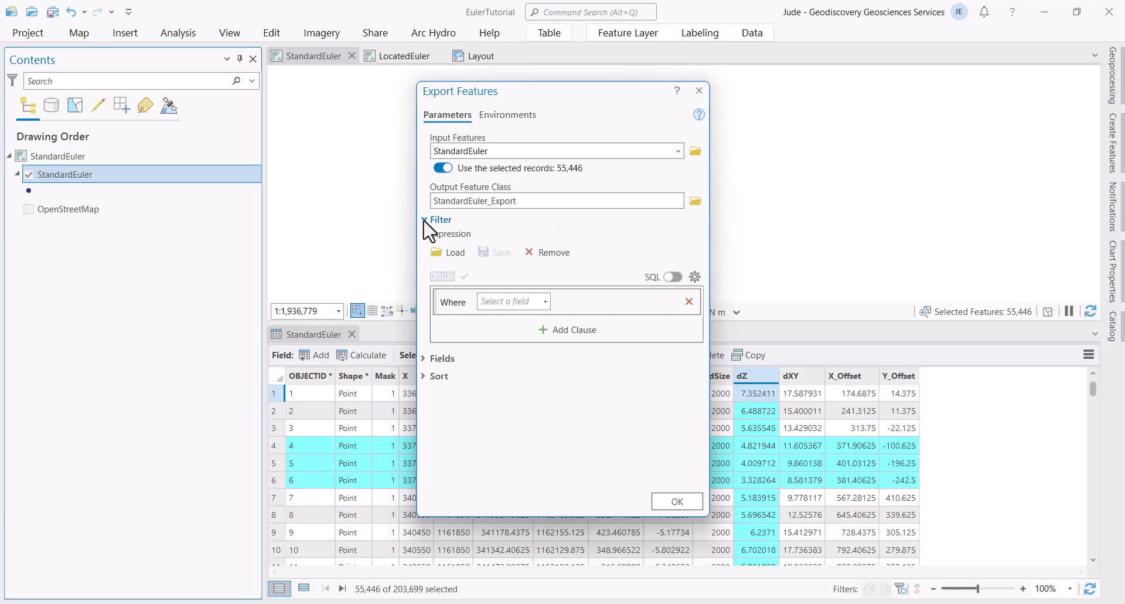
click(424, 219)
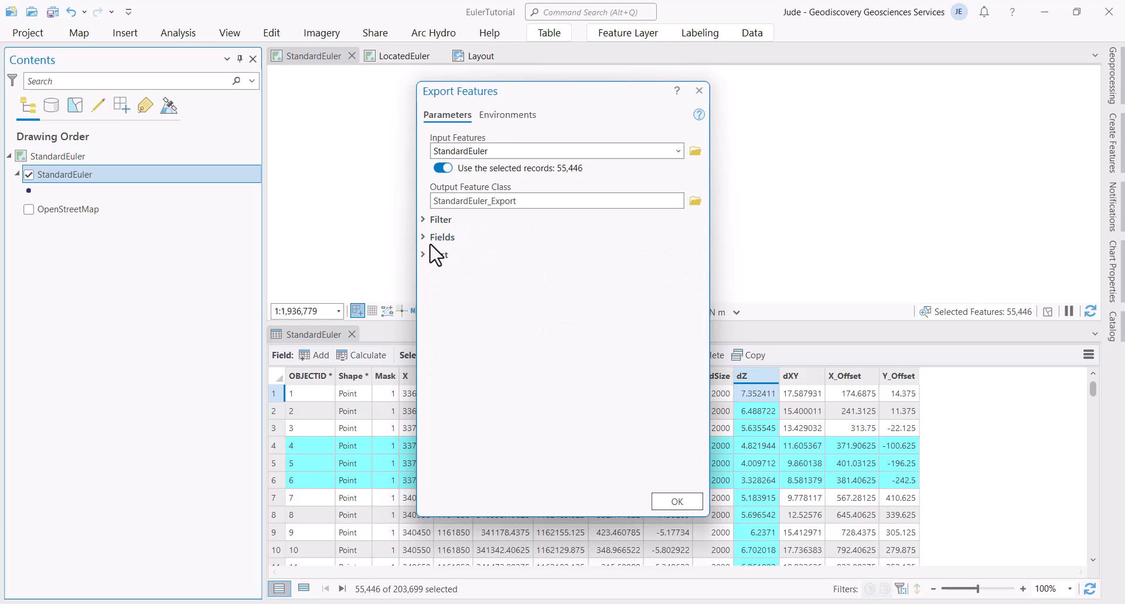
click(424, 237)
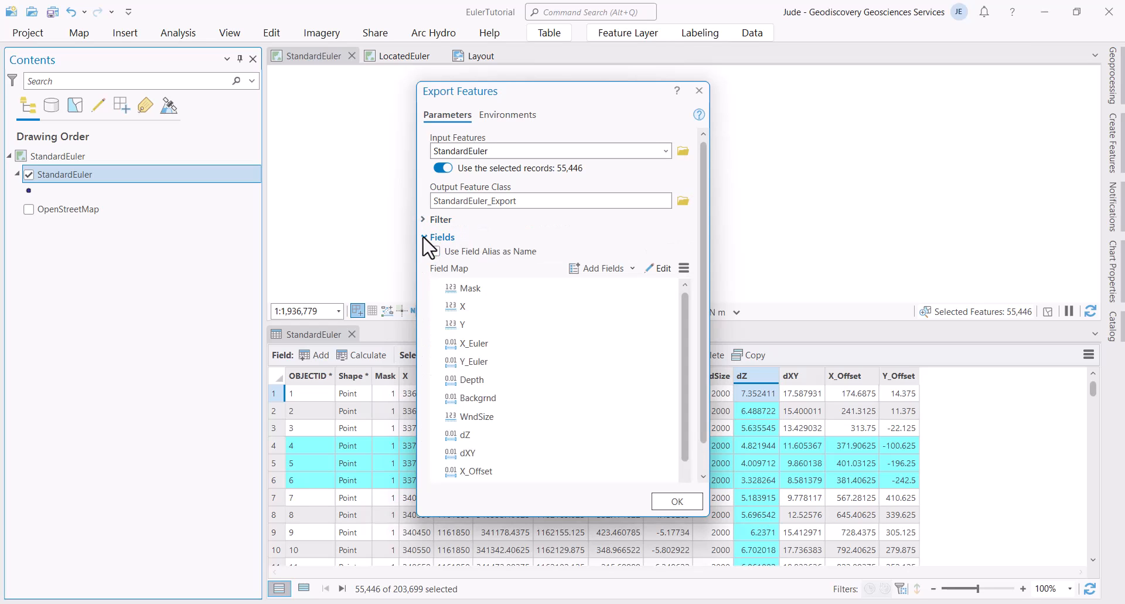
click(423, 237)
click(683, 503)
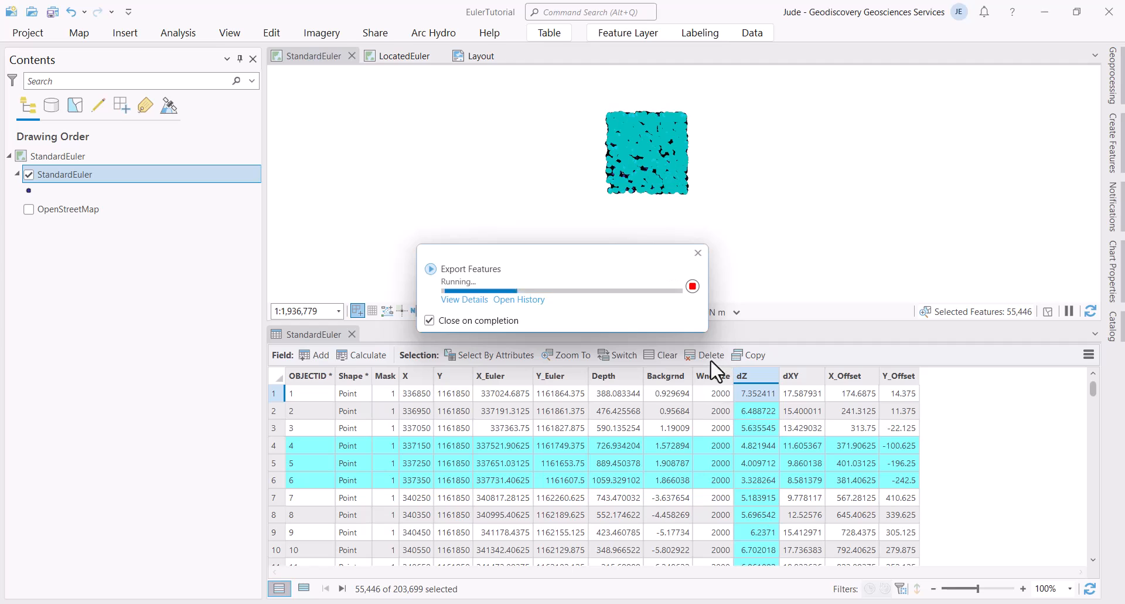
click(665, 353)
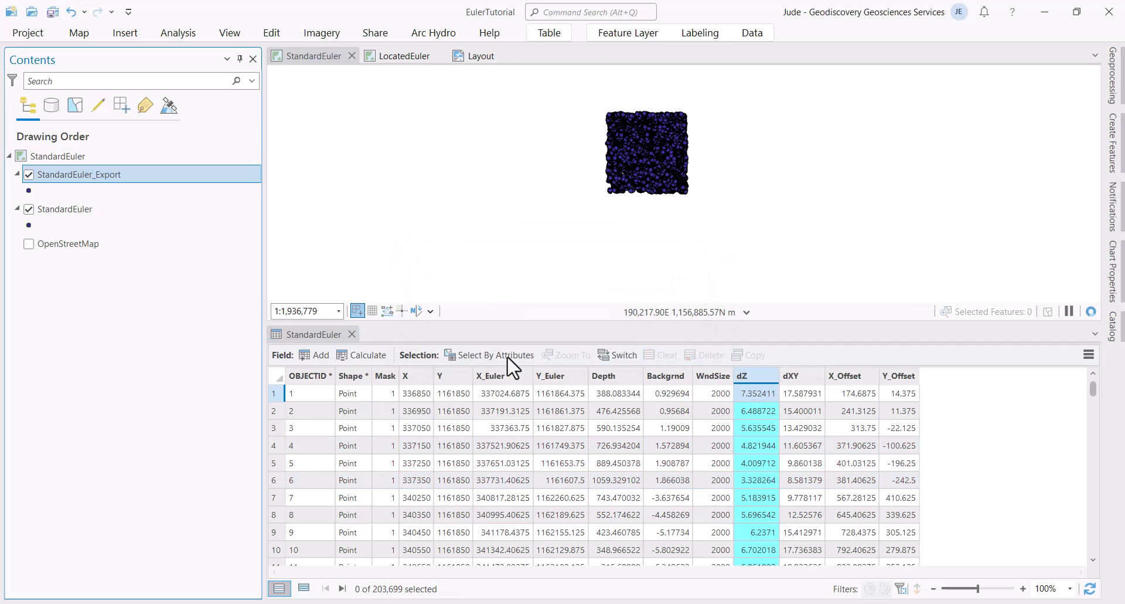
click(28, 209)
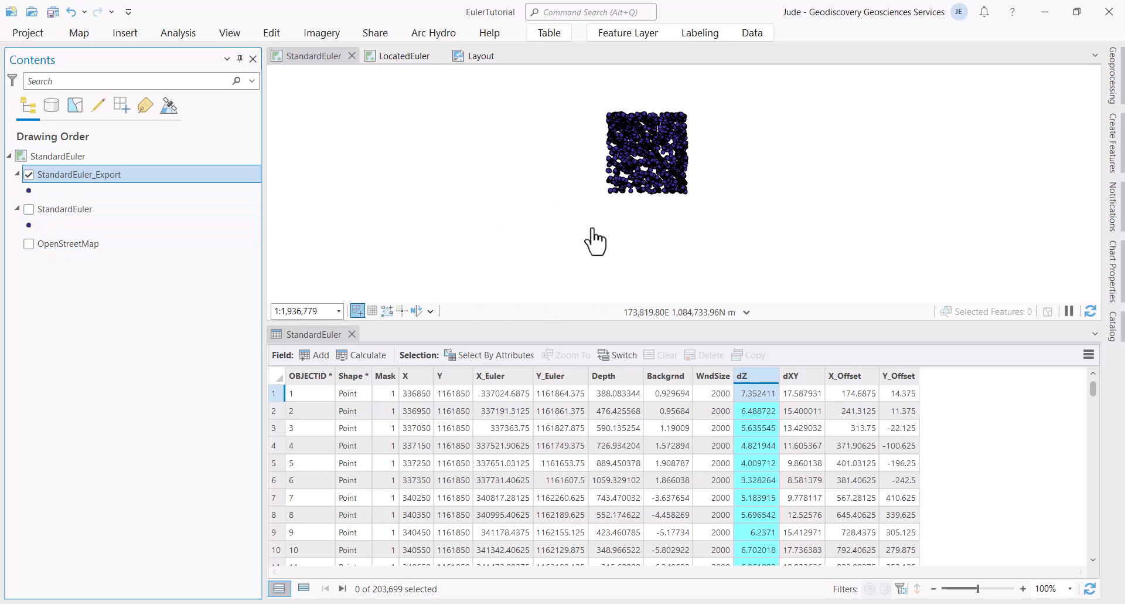
scroll(655, 208, up, 3)
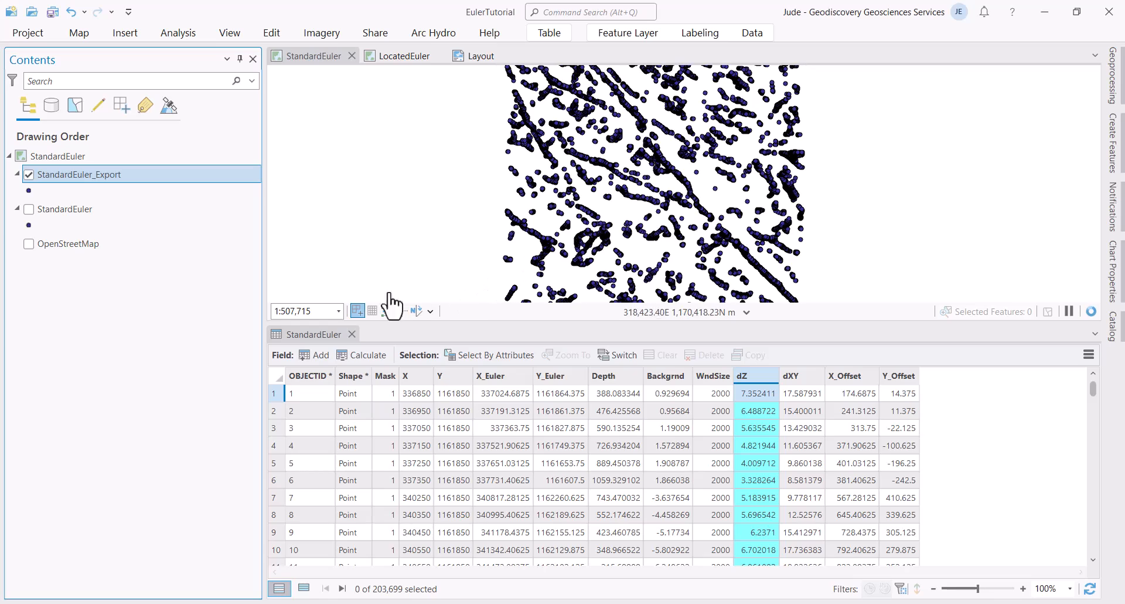
click(352, 333)
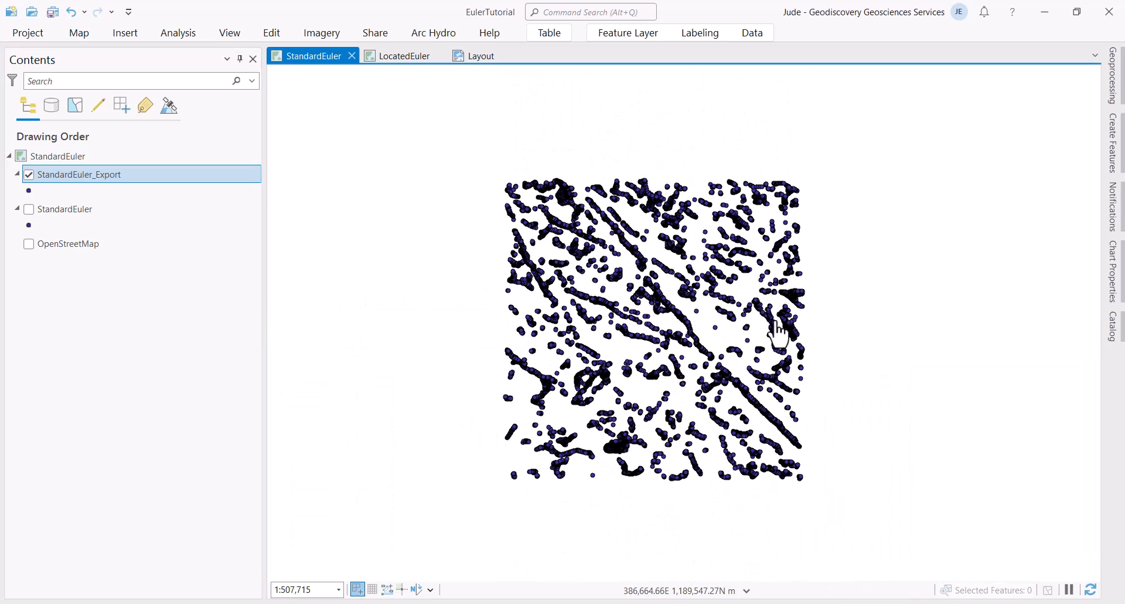
scroll(633, 363, up, 5)
scroll(736, 329, down, 5)
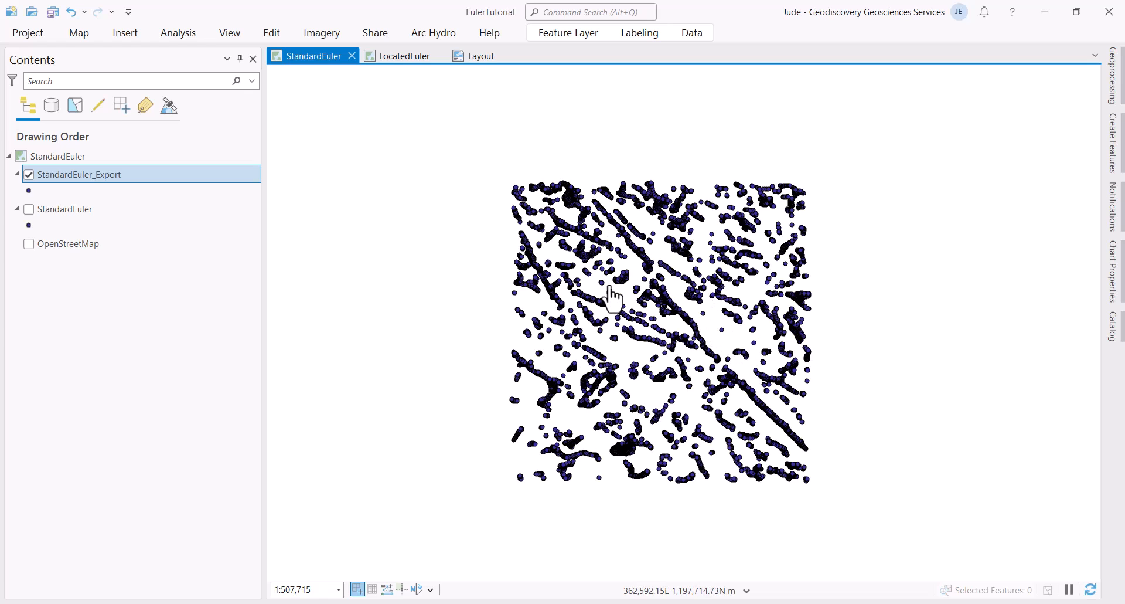
Step: Insert a new ISO Landscape A3 layout
click(125, 34)
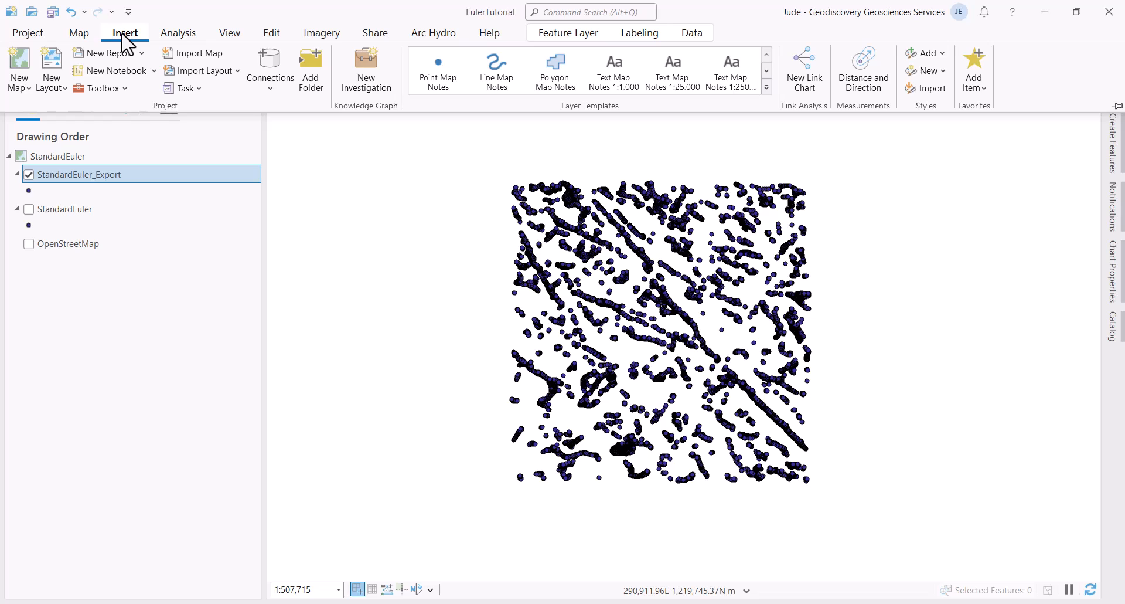
click(58, 88)
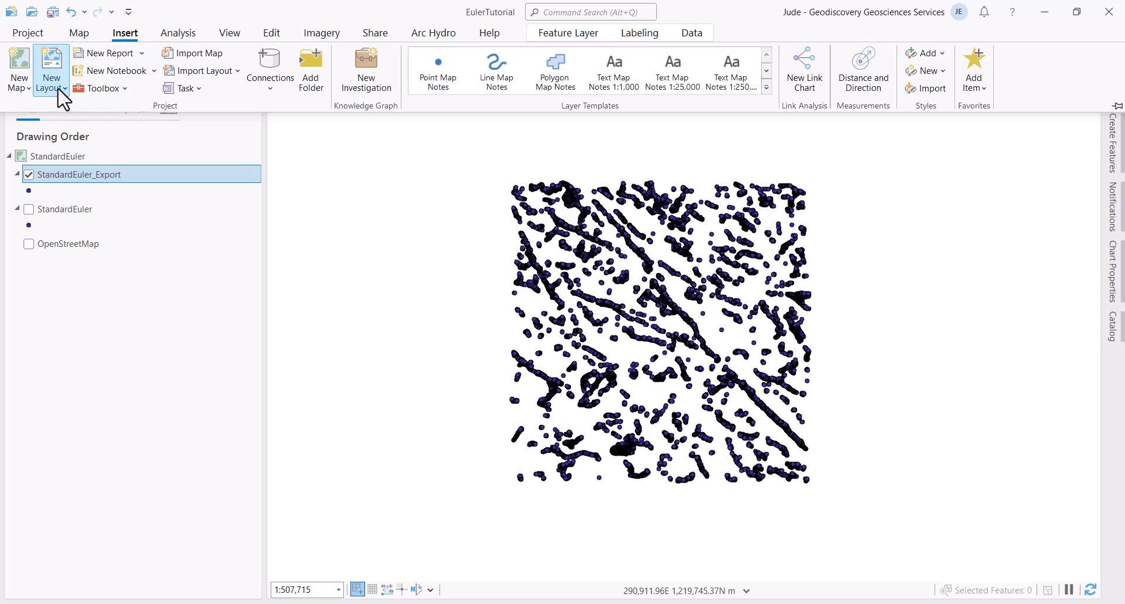
scroll(320, 483, down, 1)
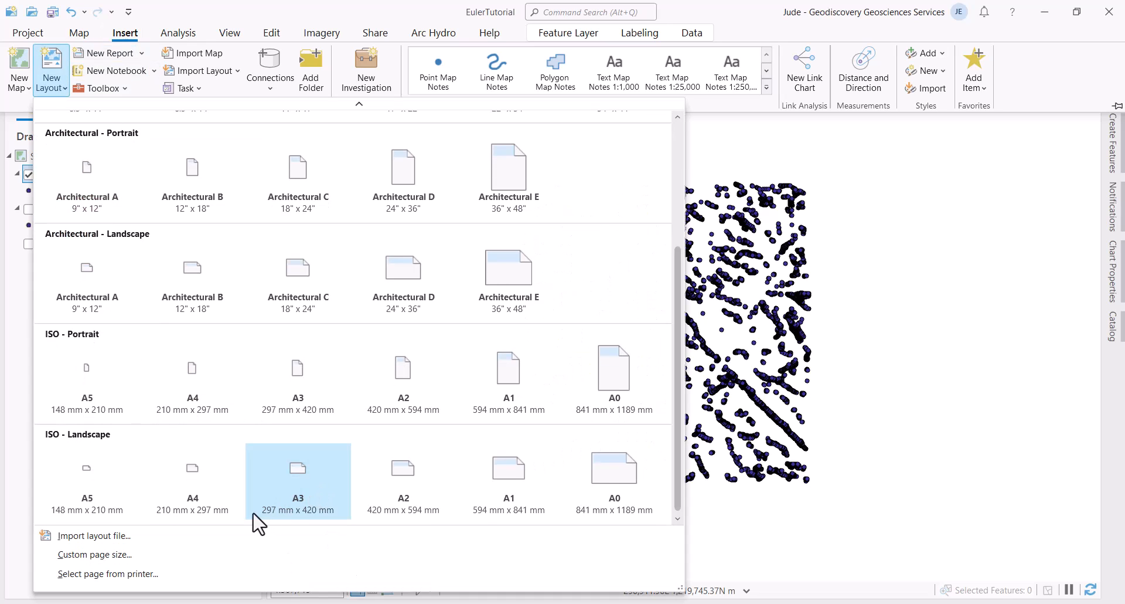
click(291, 482)
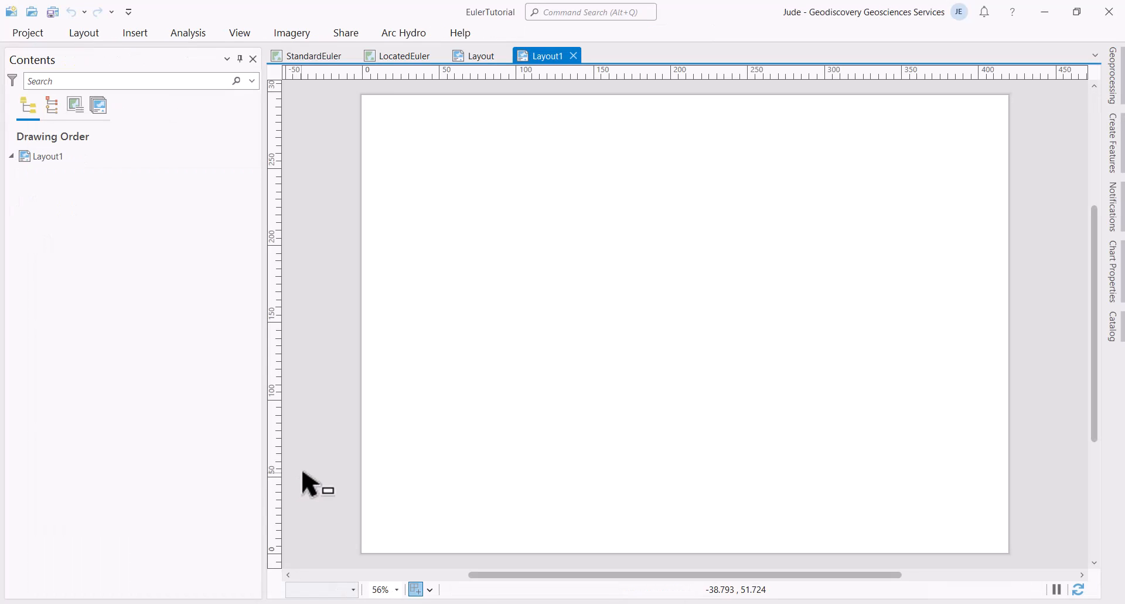
Step: Rename the existing depth-map layout to Layout_LocatedEuler in its properties
click(473, 55)
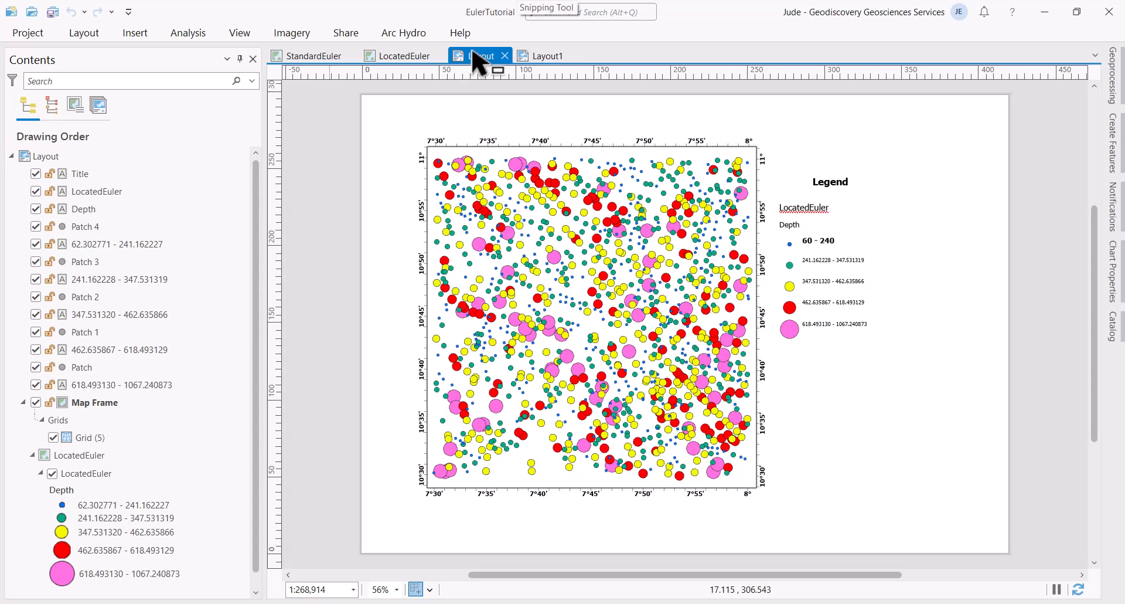
right_click(51, 156)
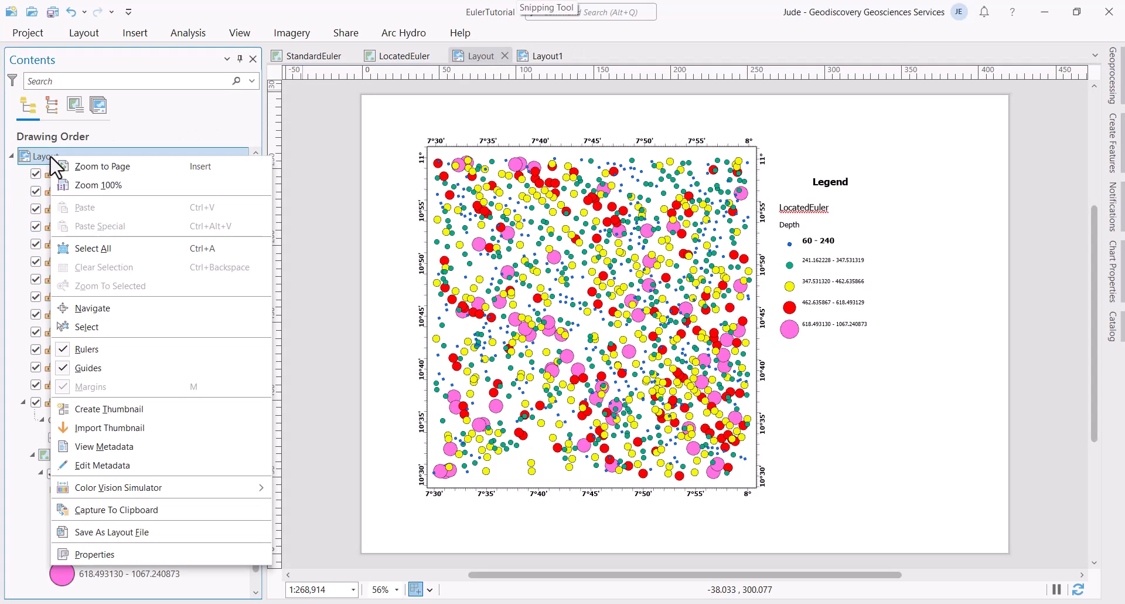
click(138, 555)
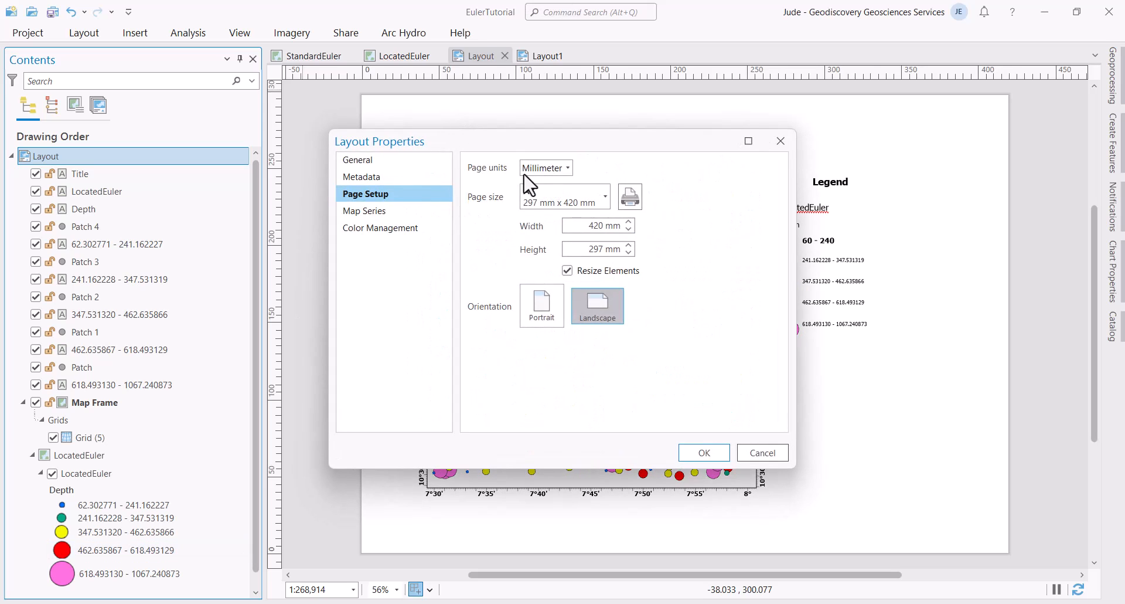
click(378, 161)
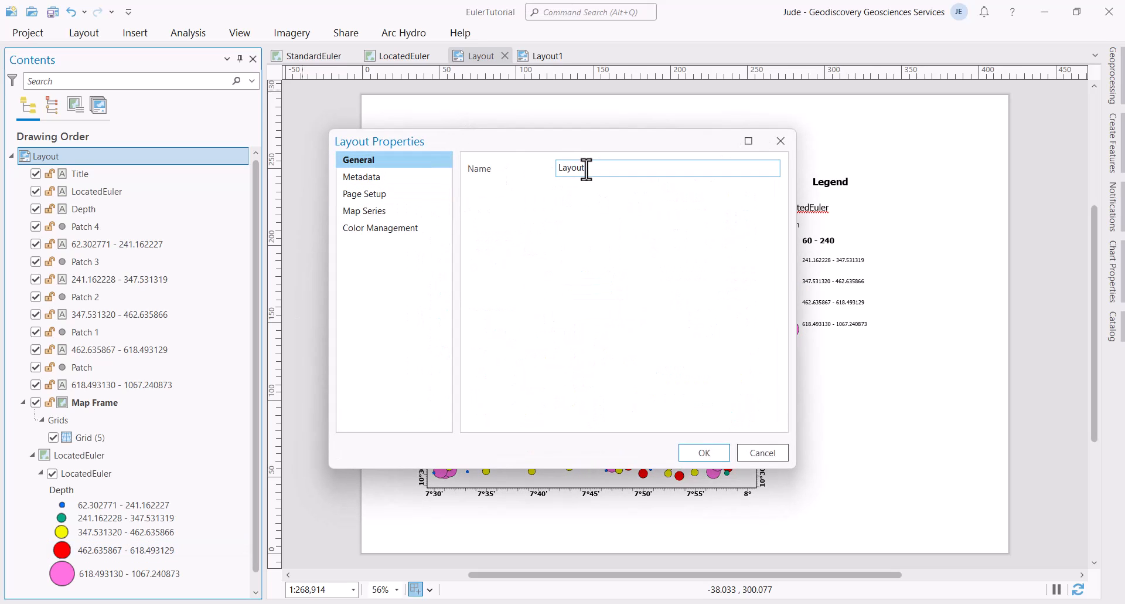
drag(587, 169, 530, 171)
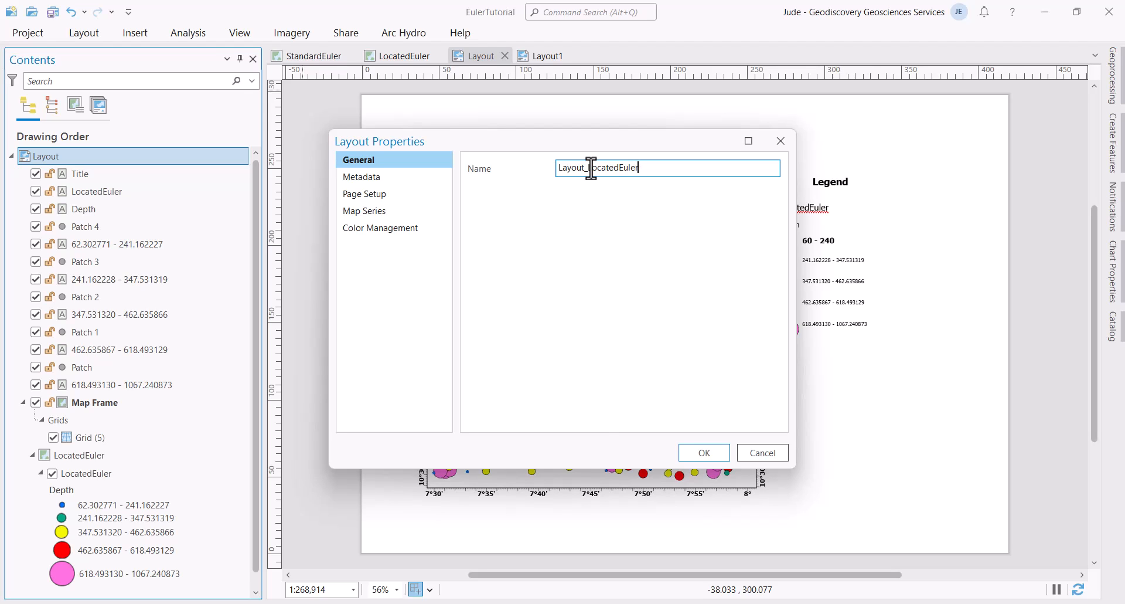
click(710, 456)
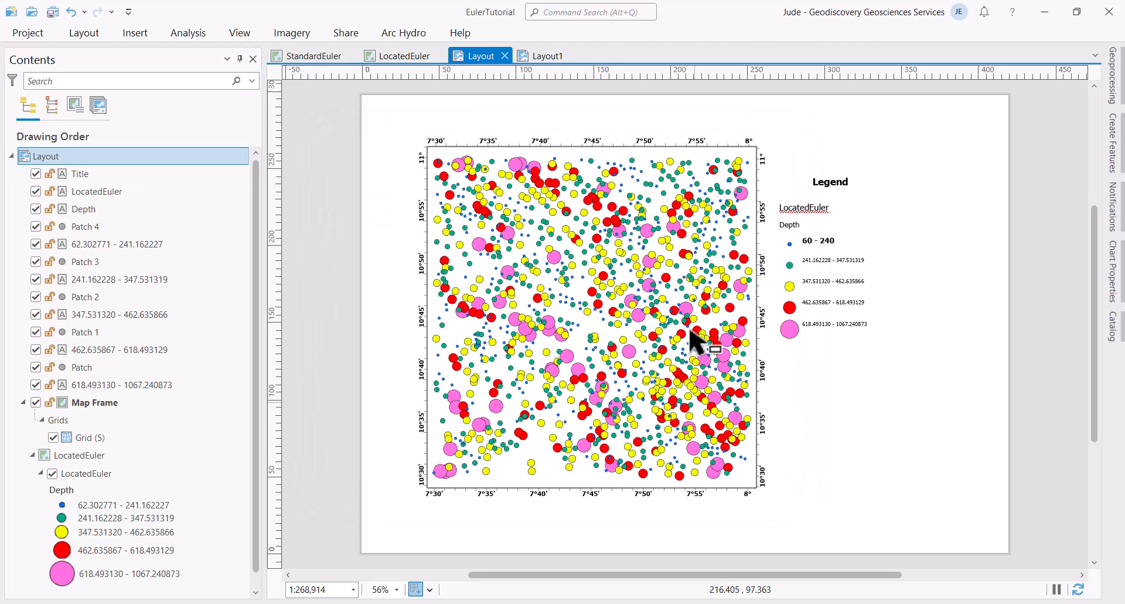
Step: Rename the new Layout1 to Layout_StandardEuler
click(603, 57)
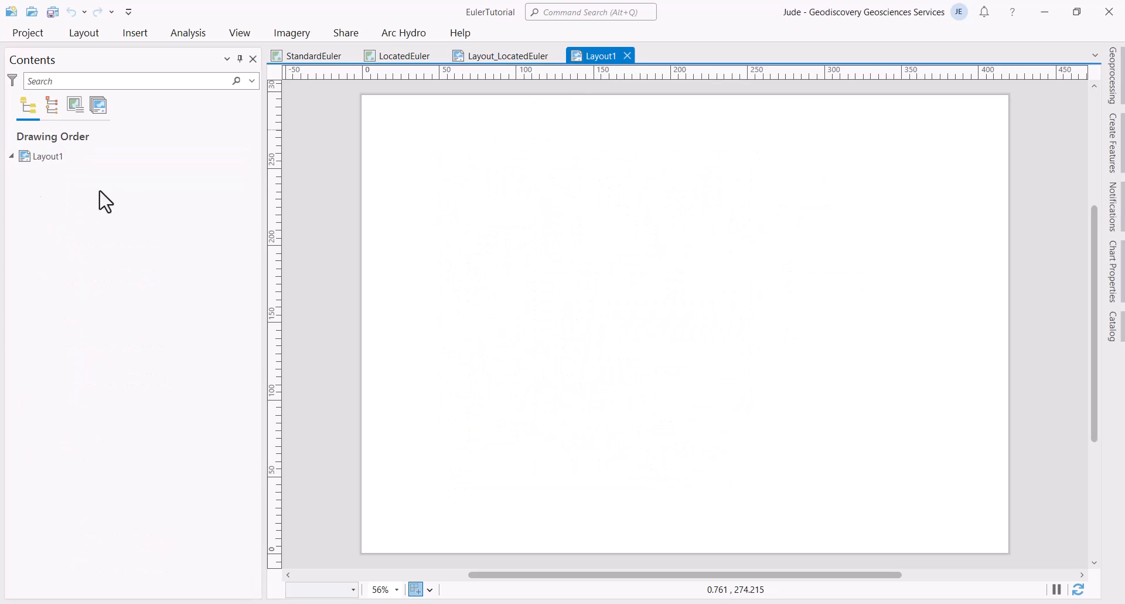
right_click(57, 163)
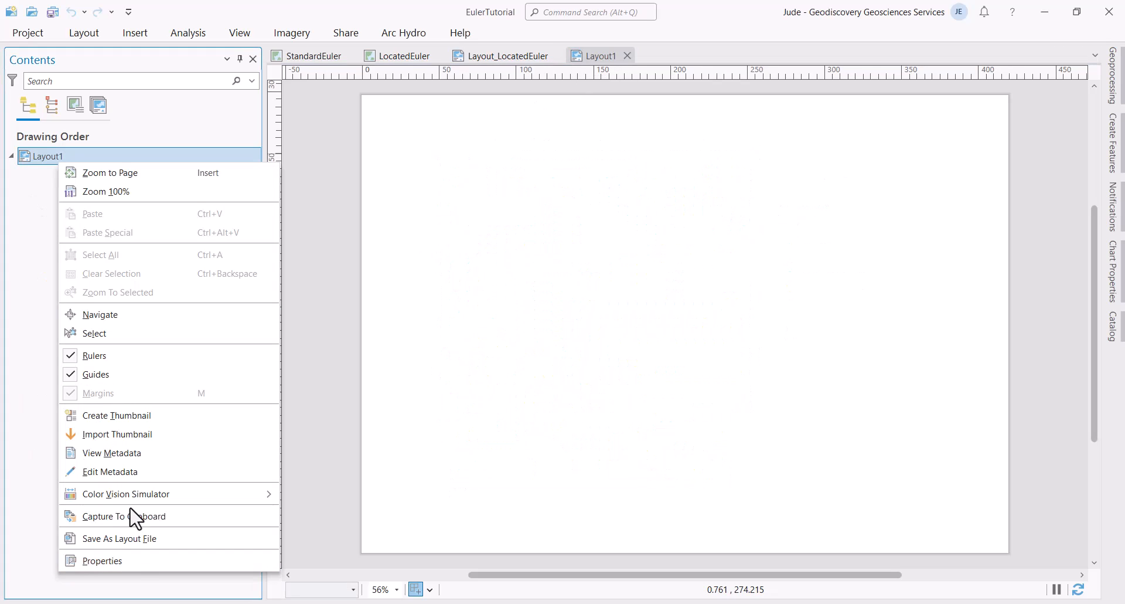
click(132, 561)
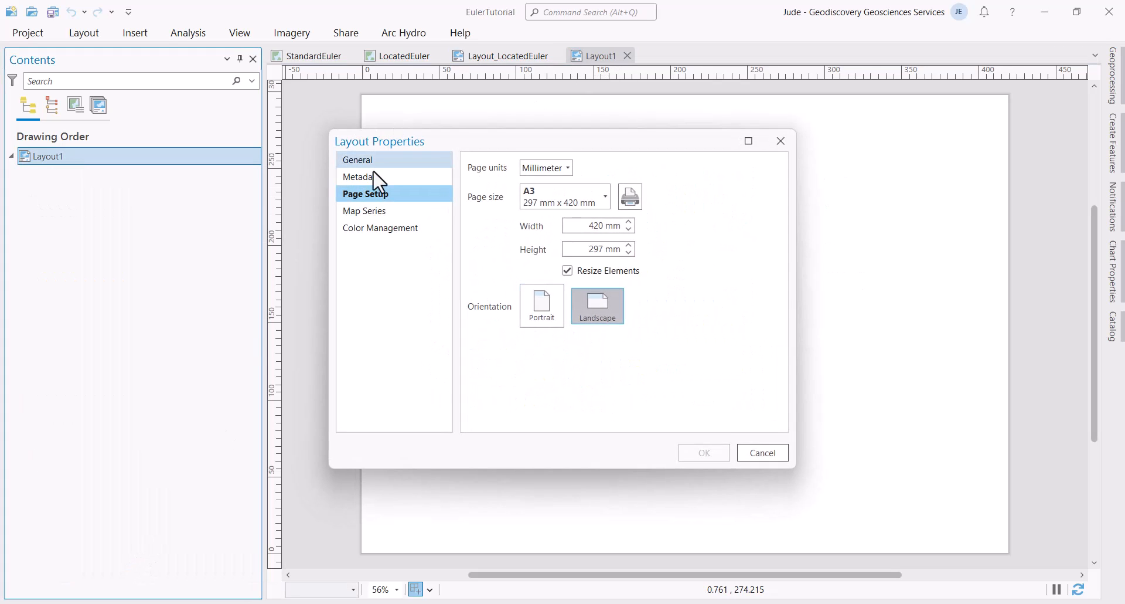
click(378, 166)
drag(605, 168, 536, 174)
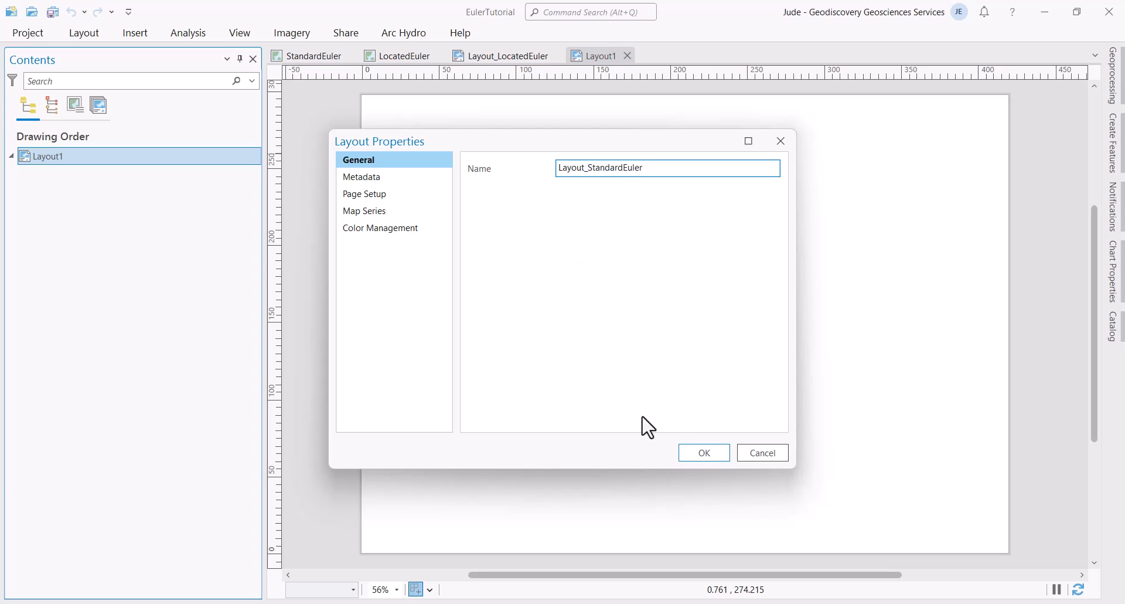
click(704, 453)
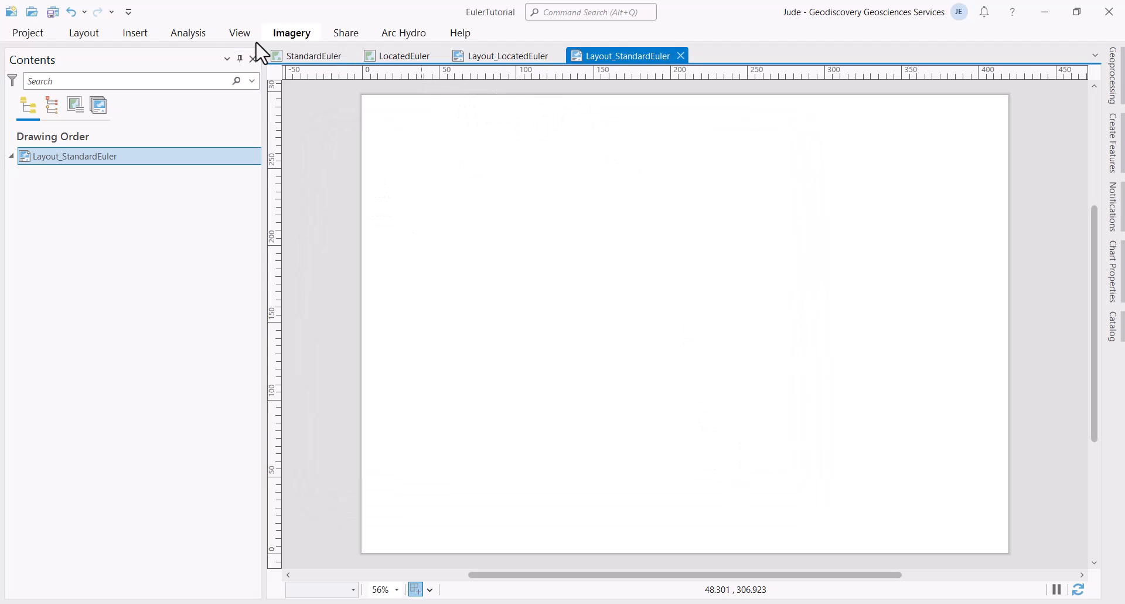
click(135, 33)
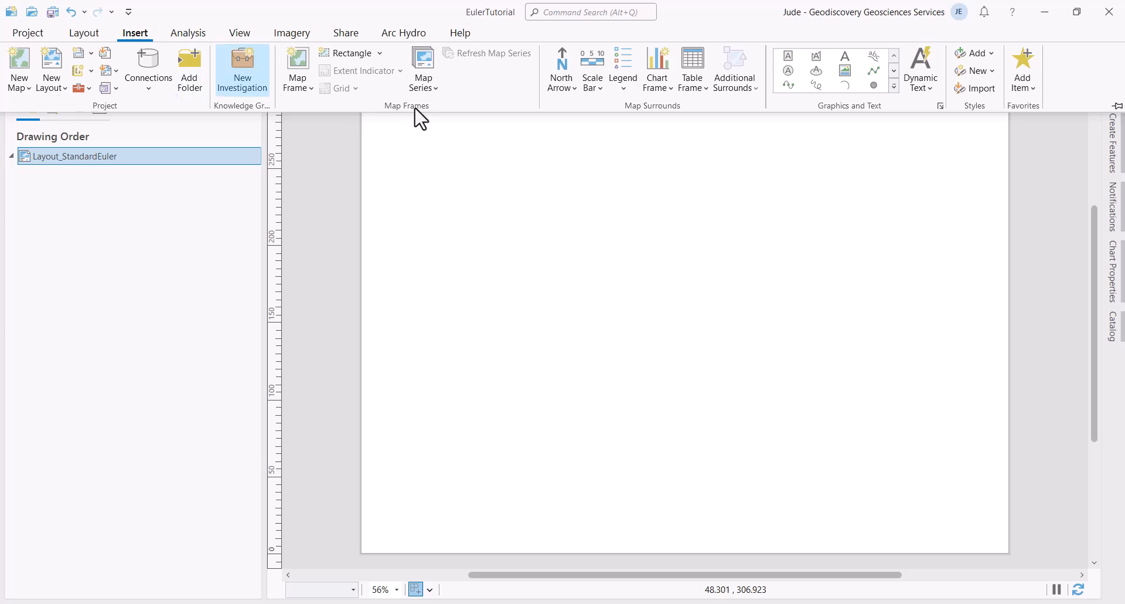
Step: Draw a StandardEuler map frame across the page and zoom it to the StandardEuler_Export layer
click(310, 88)
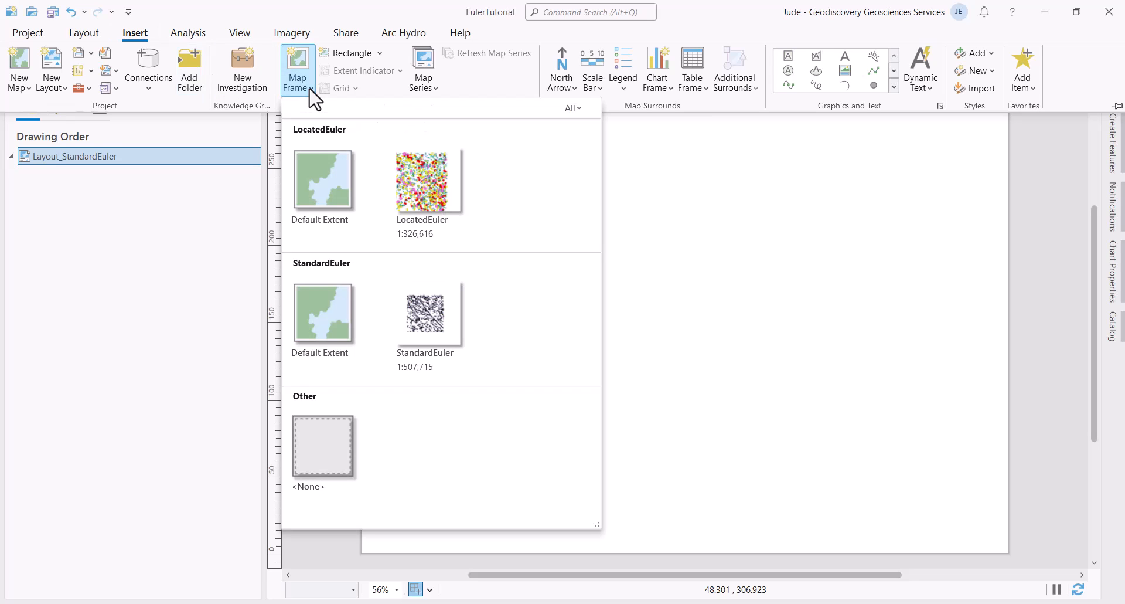
click(440, 314)
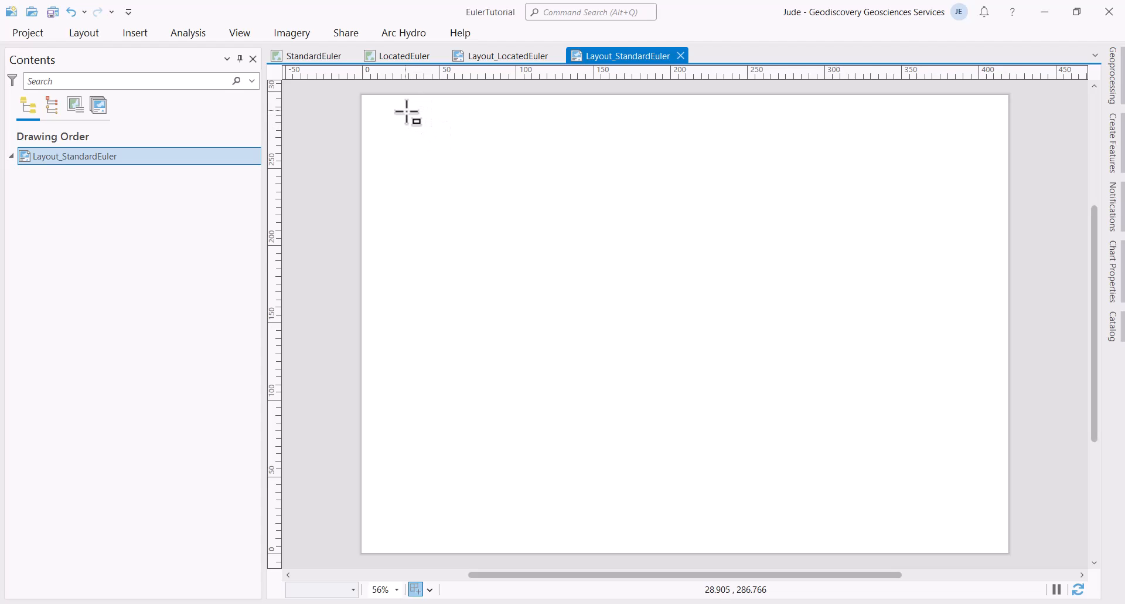
drag(404, 110, 895, 498)
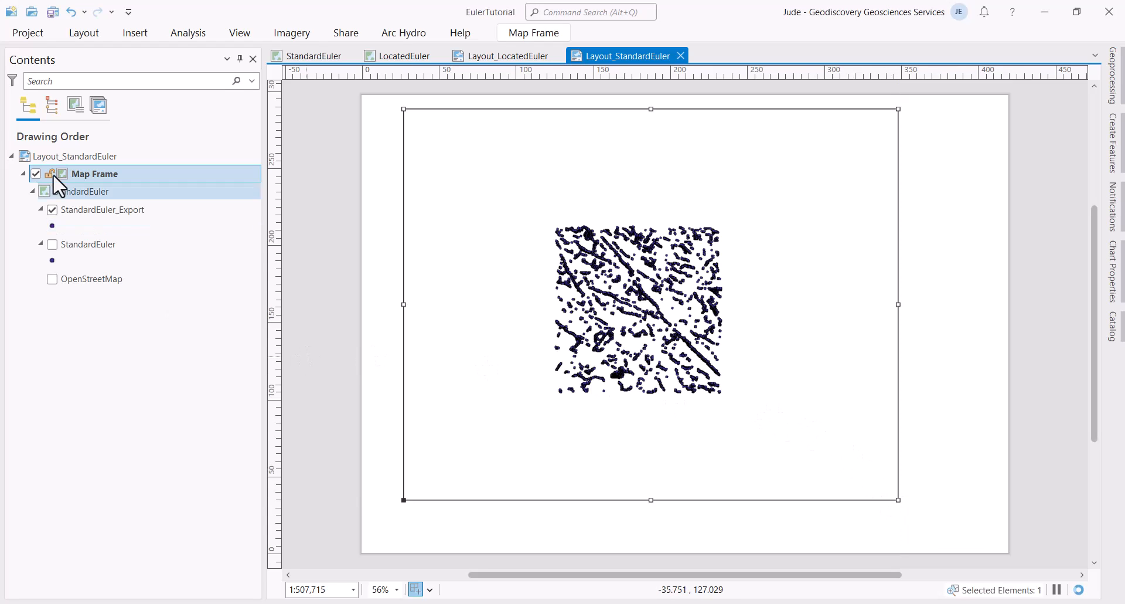
click(82, 211)
right_click(82, 212)
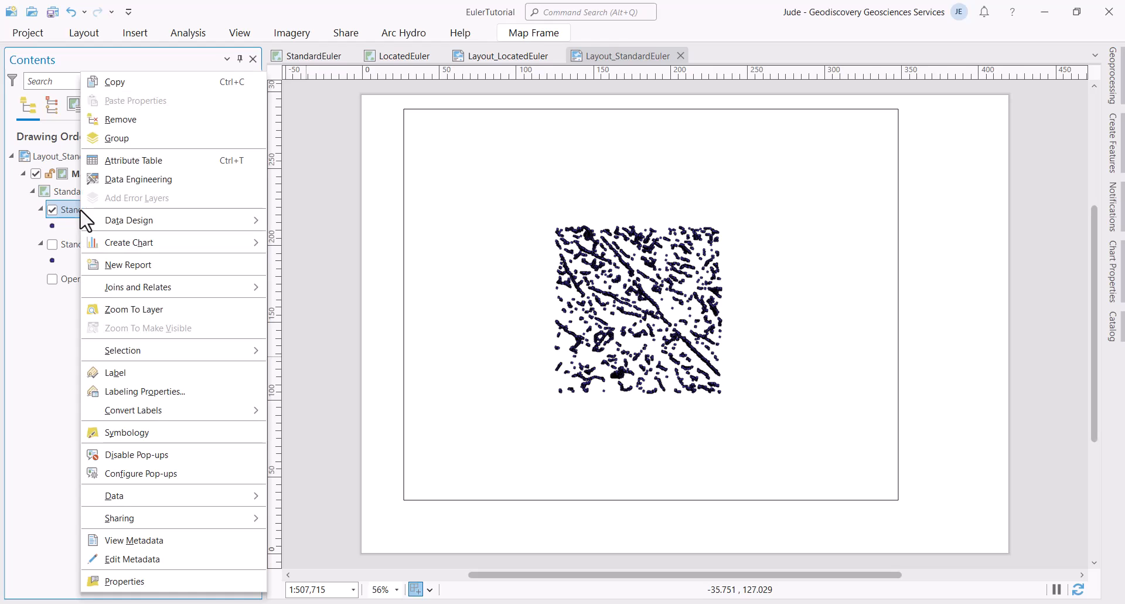
click(143, 311)
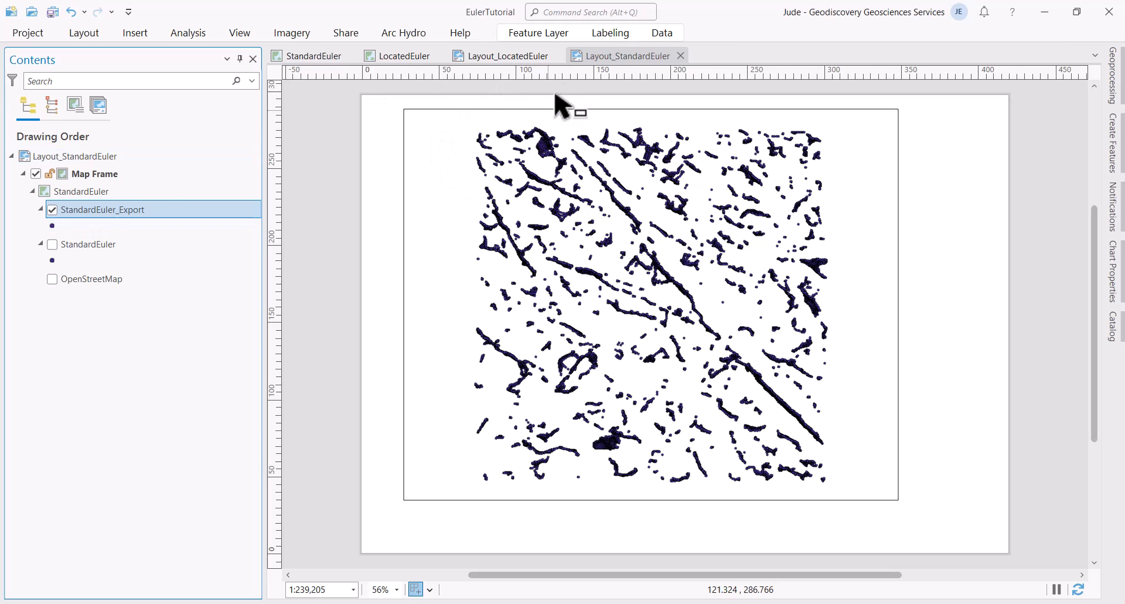
Step: Symbolize StandardEuler_Export with graduated symbols sized by the Depth field
click(538, 39)
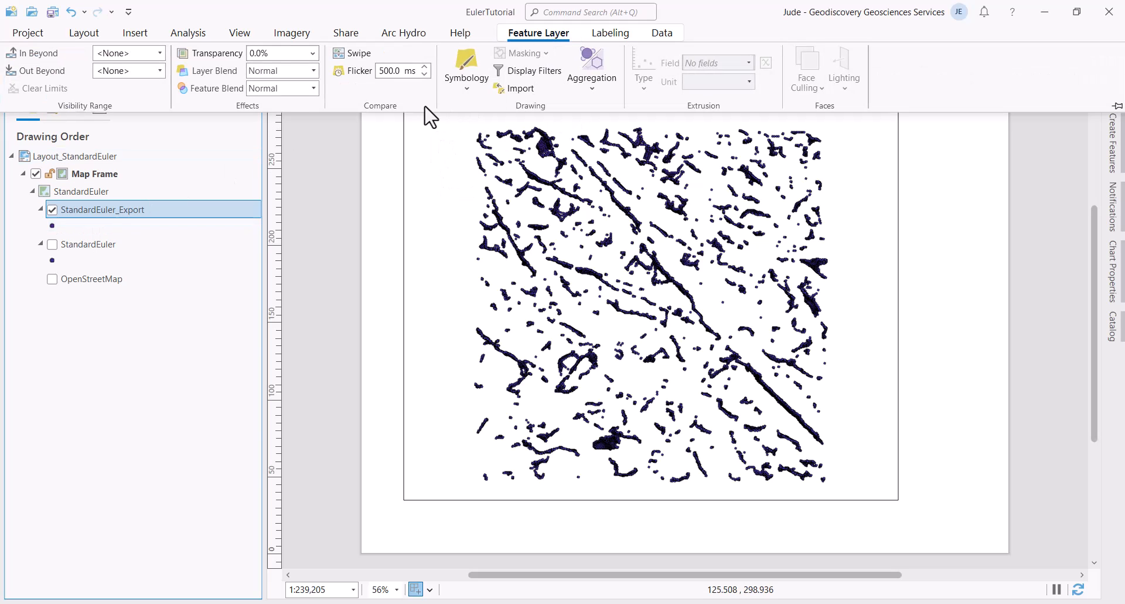
click(467, 89)
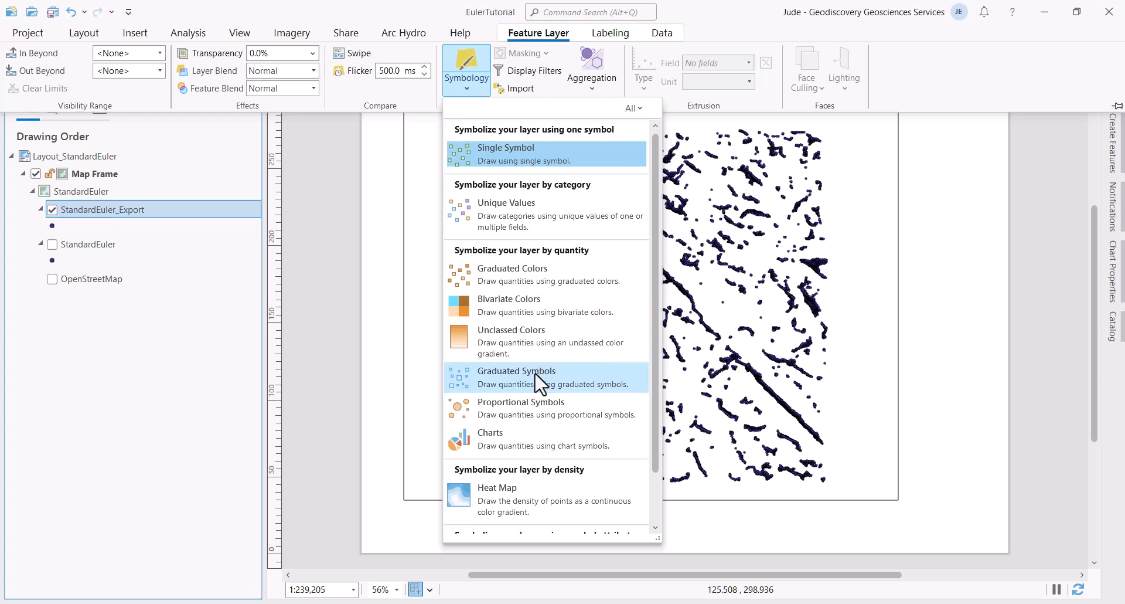
click(548, 387)
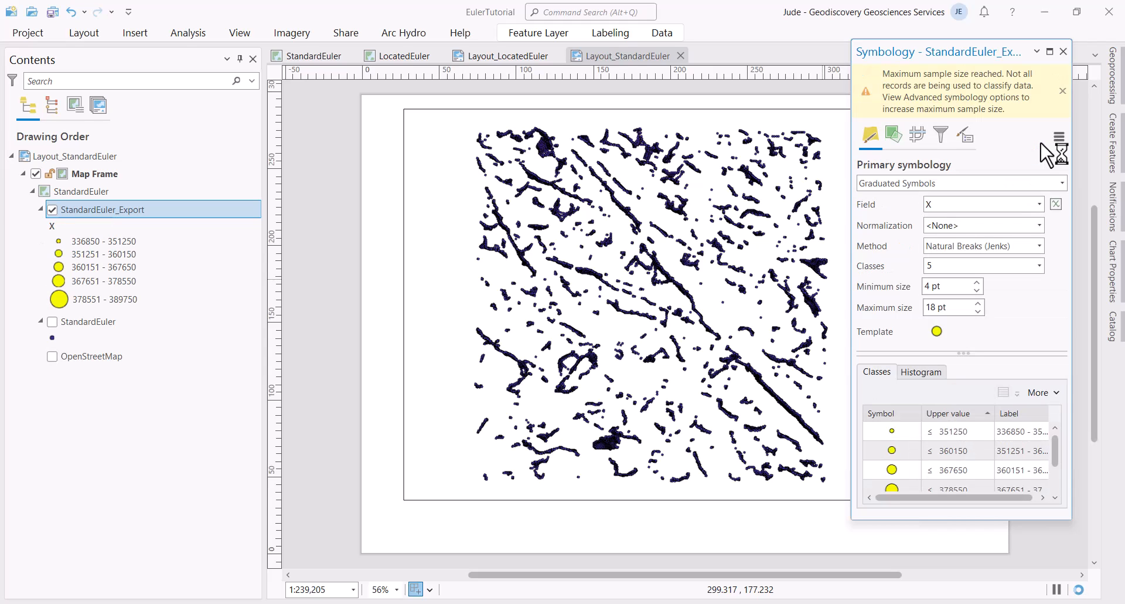
click(1039, 204)
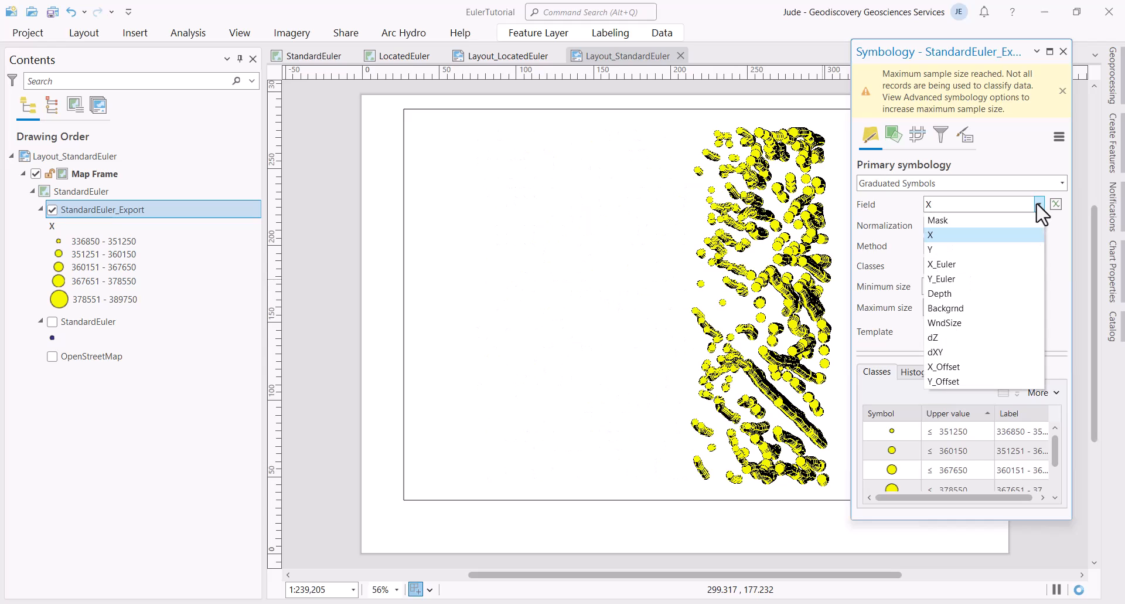
click(996, 299)
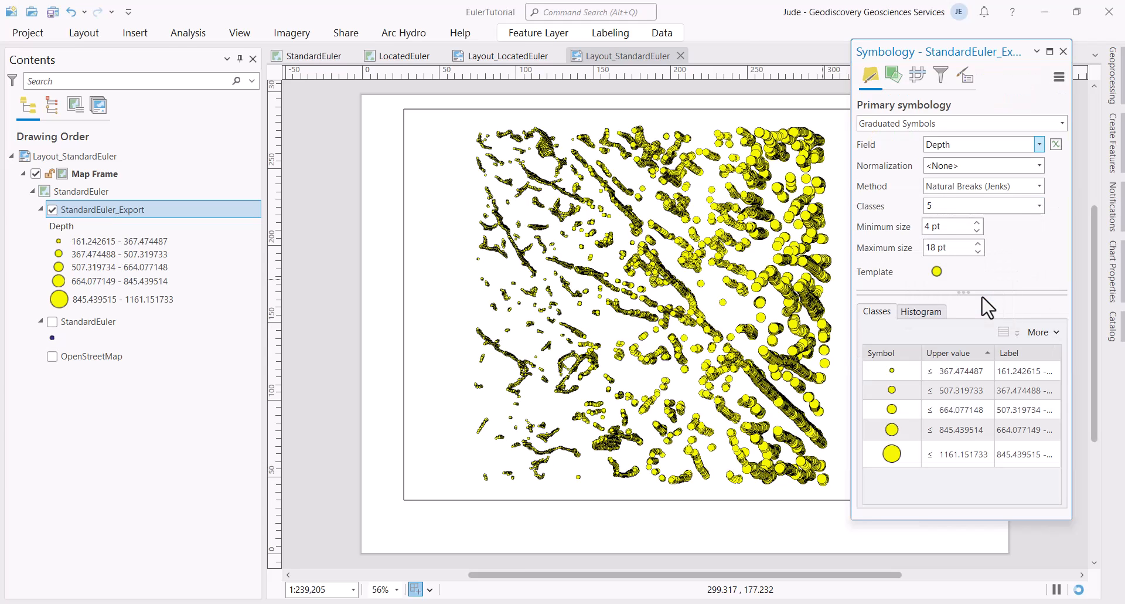
Step: Set the symbol size range to a 5 pt minimum and 25 pt maximum
click(977, 222)
click(978, 243)
click(977, 244)
click(978, 244)
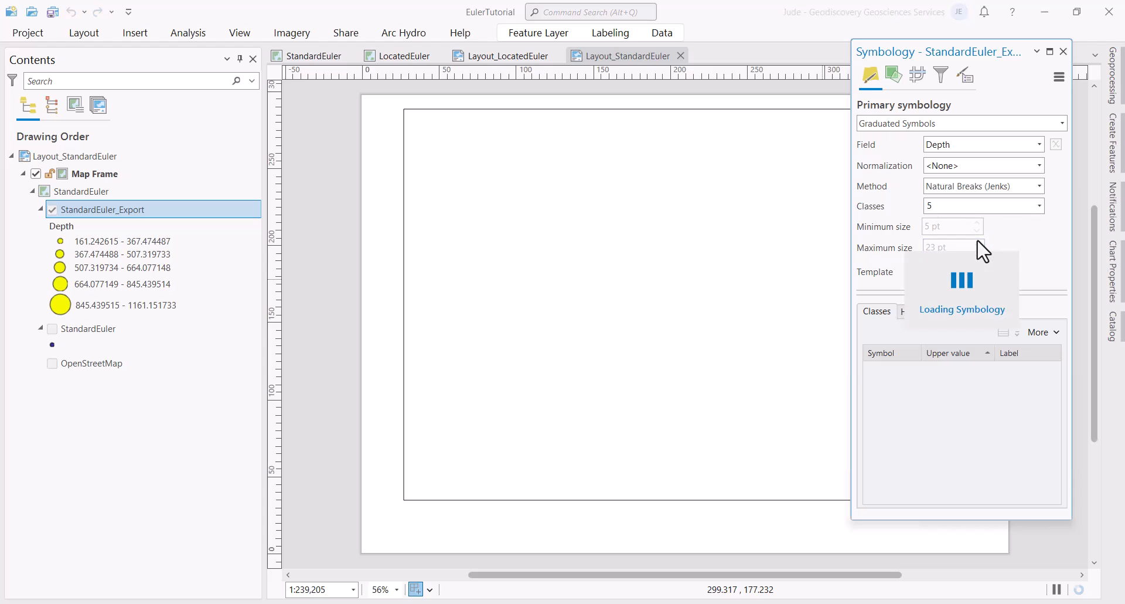
click(977, 243)
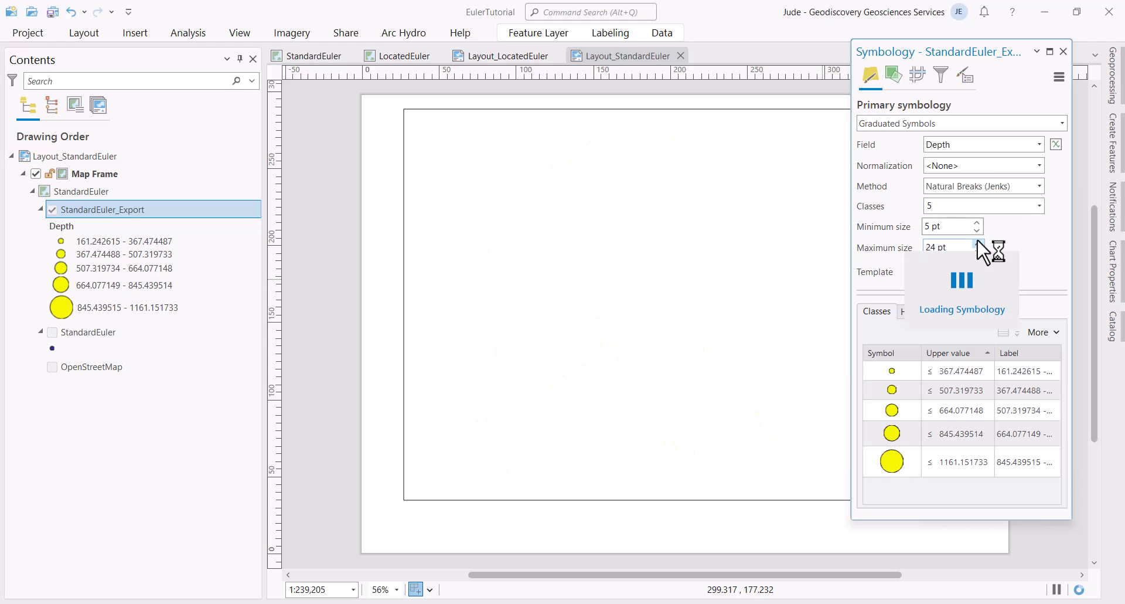
click(977, 243)
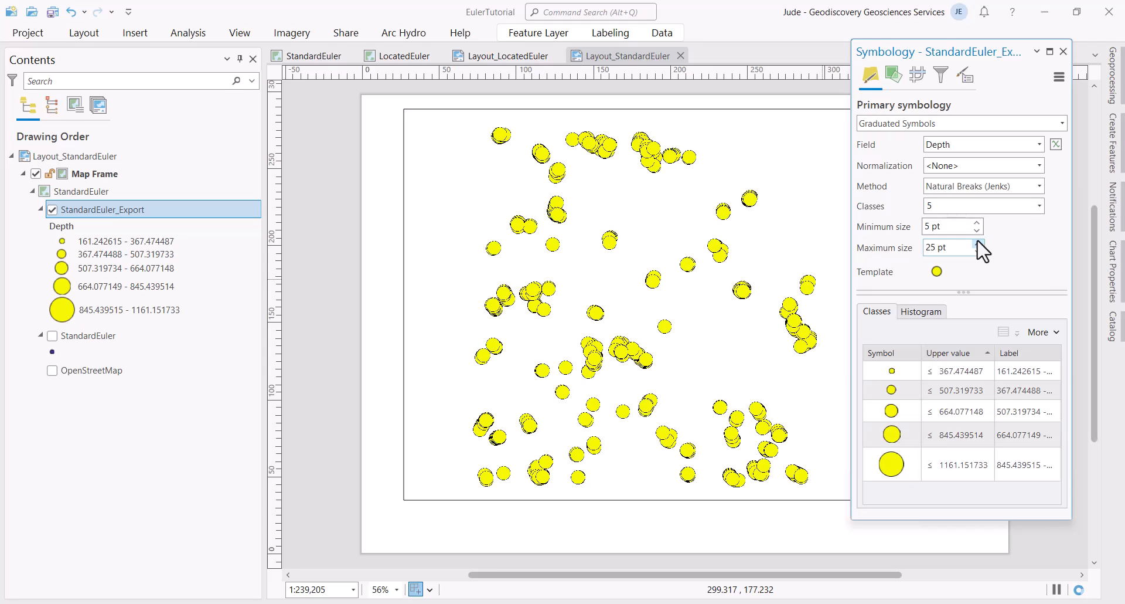
Step: Colour the shallowest depth class blue, the second teal and the third orange-red
click(893, 371)
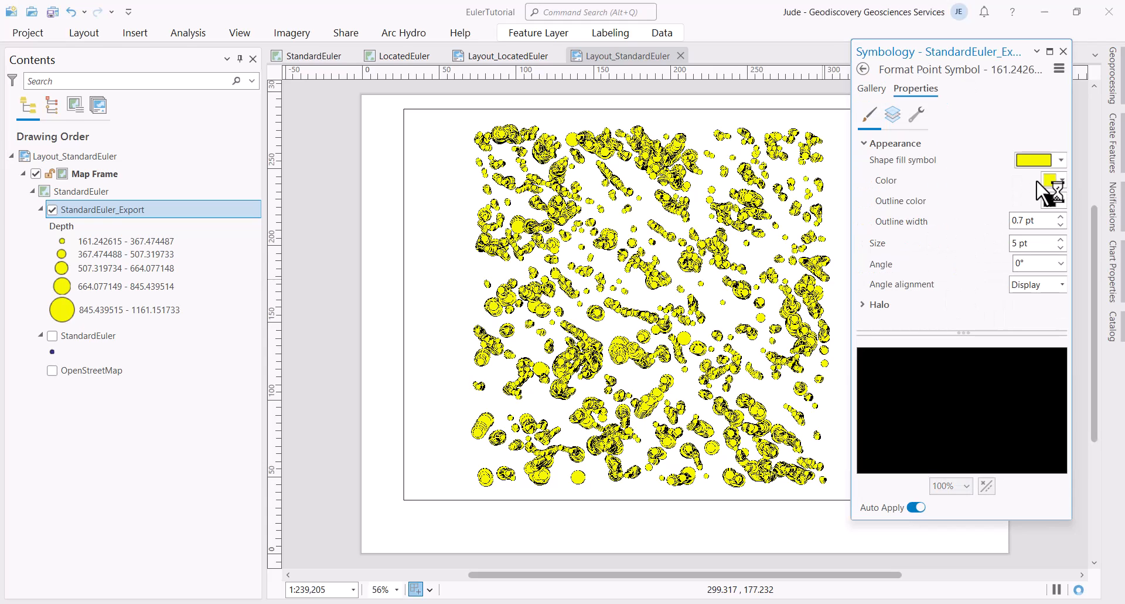
click(1061, 181)
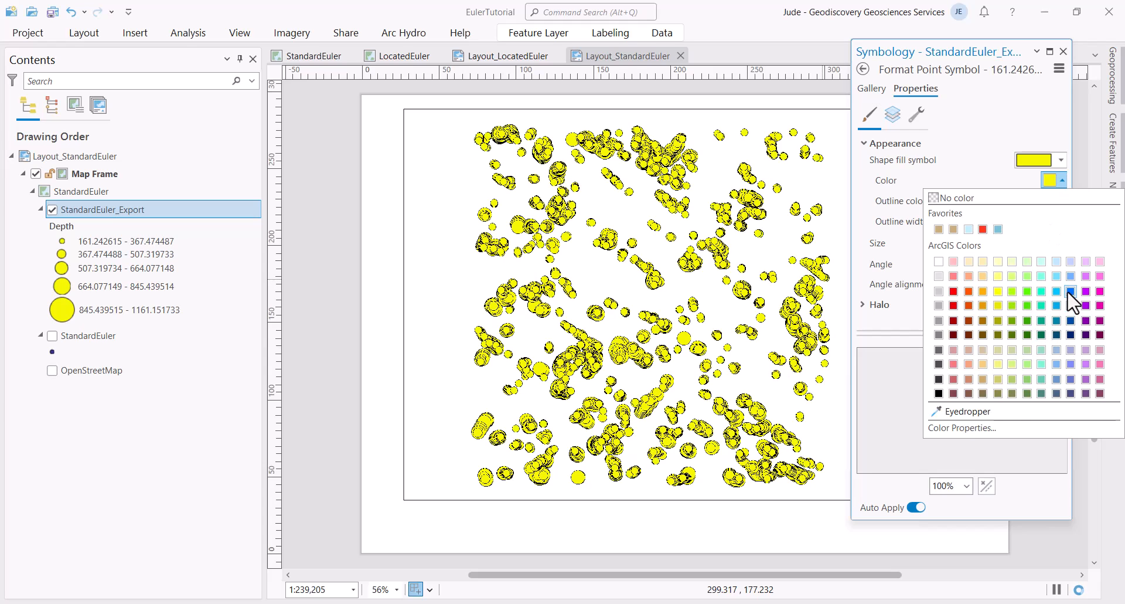
click(1070, 291)
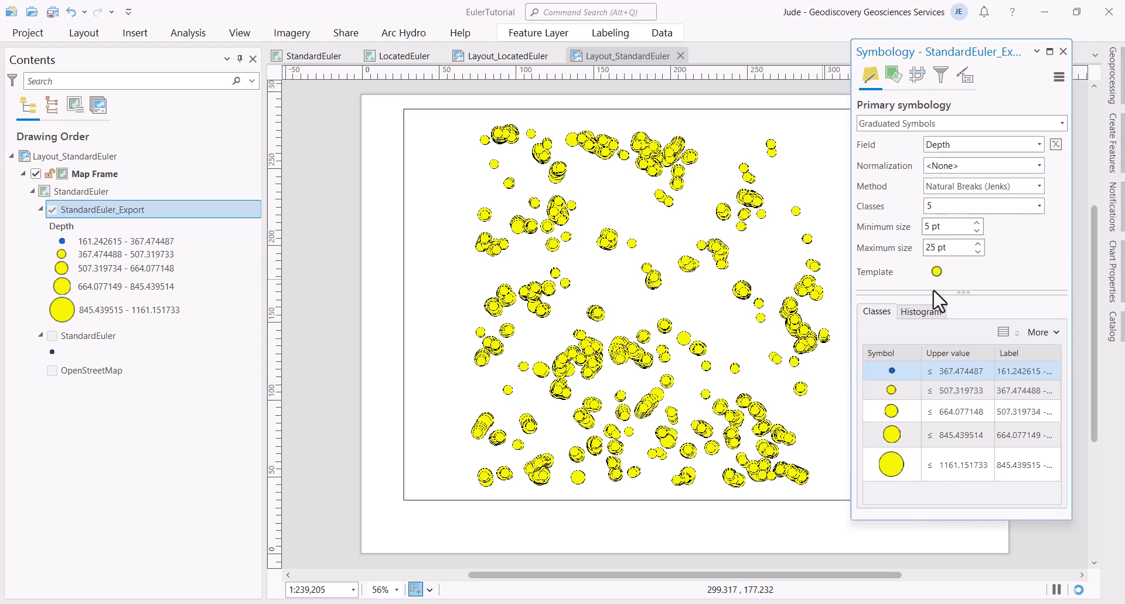
click(890, 391)
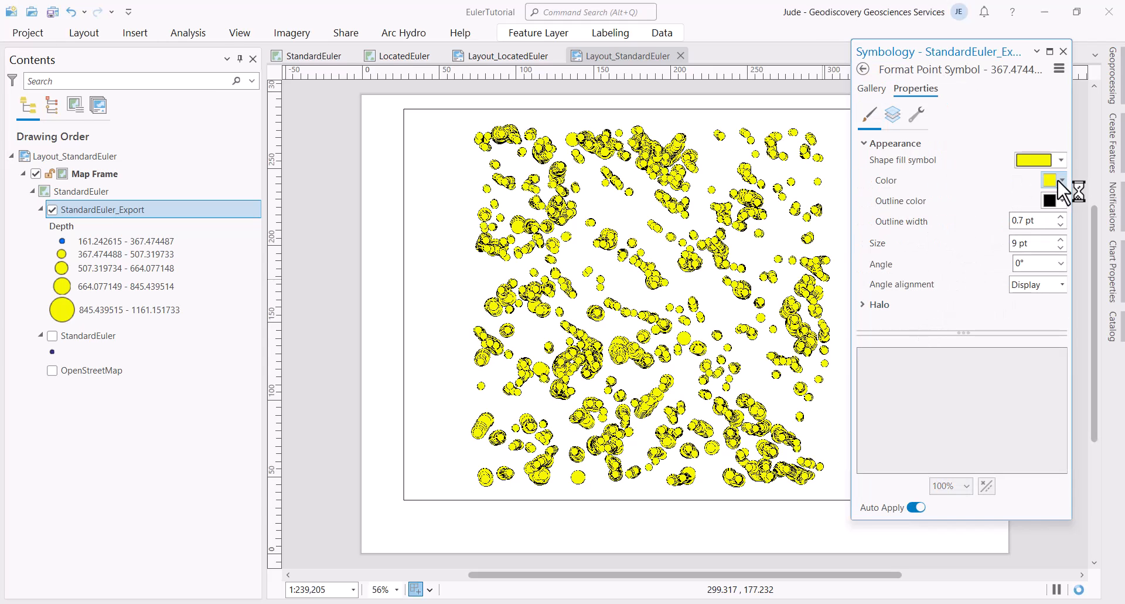
click(1060, 180)
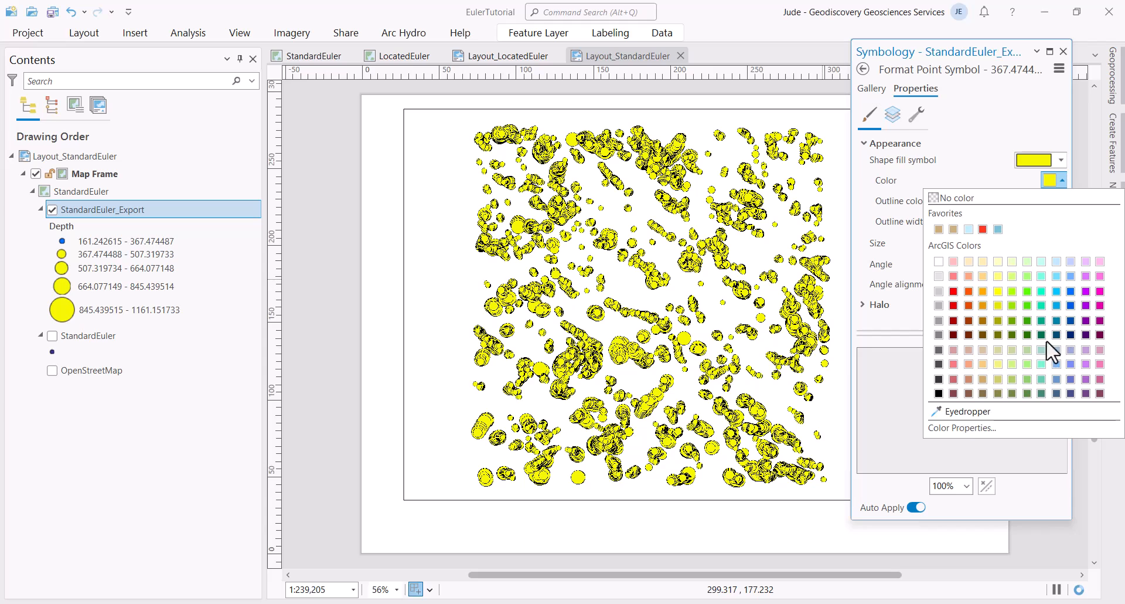
click(1056, 320)
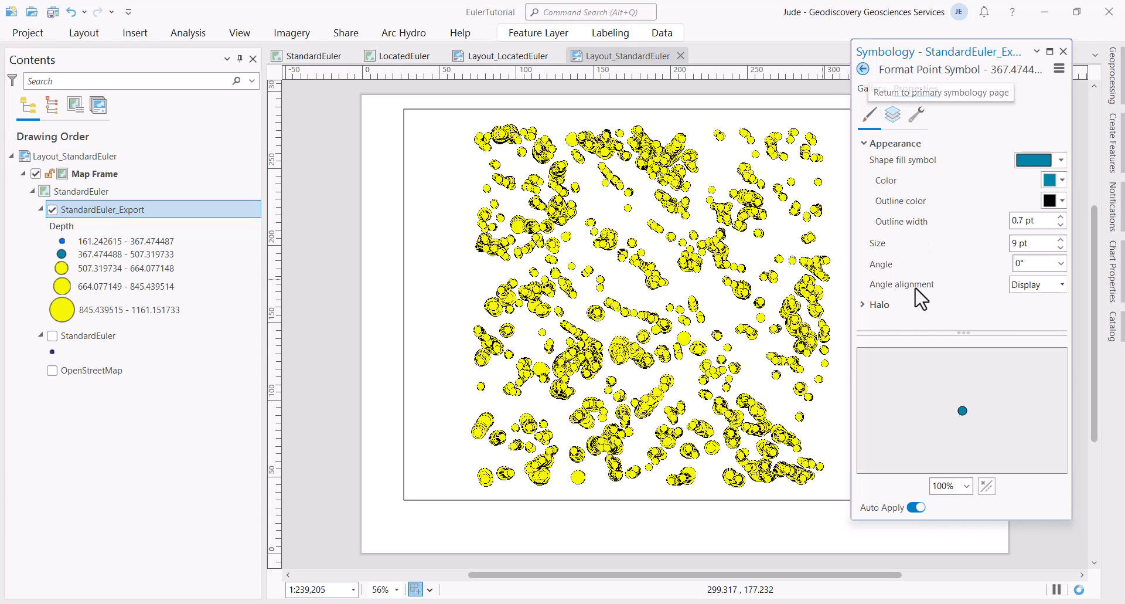
click(862, 69)
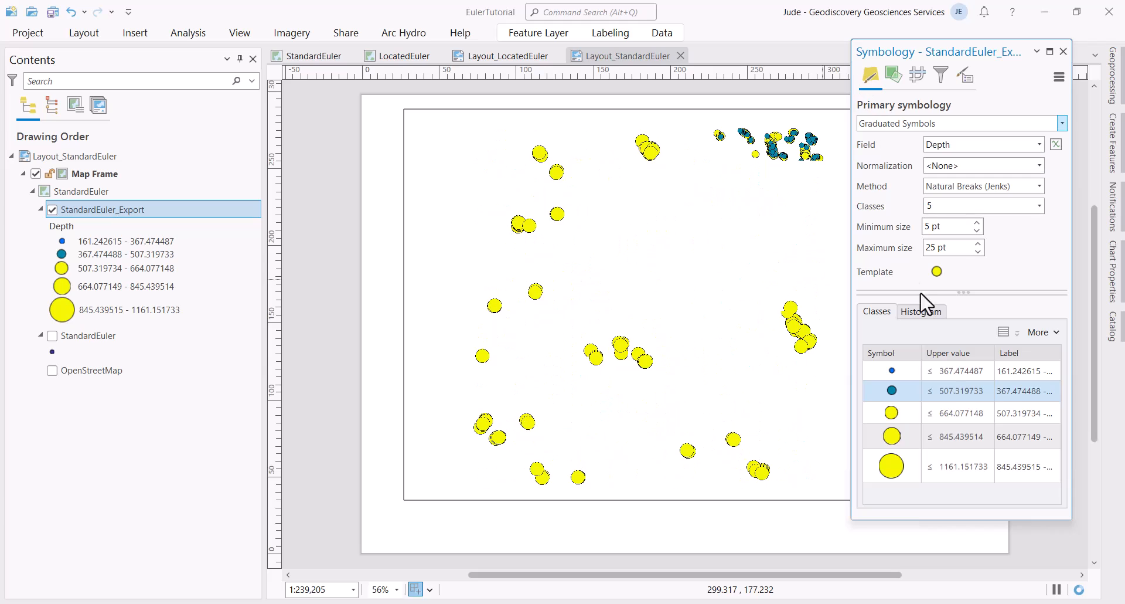
click(892, 413)
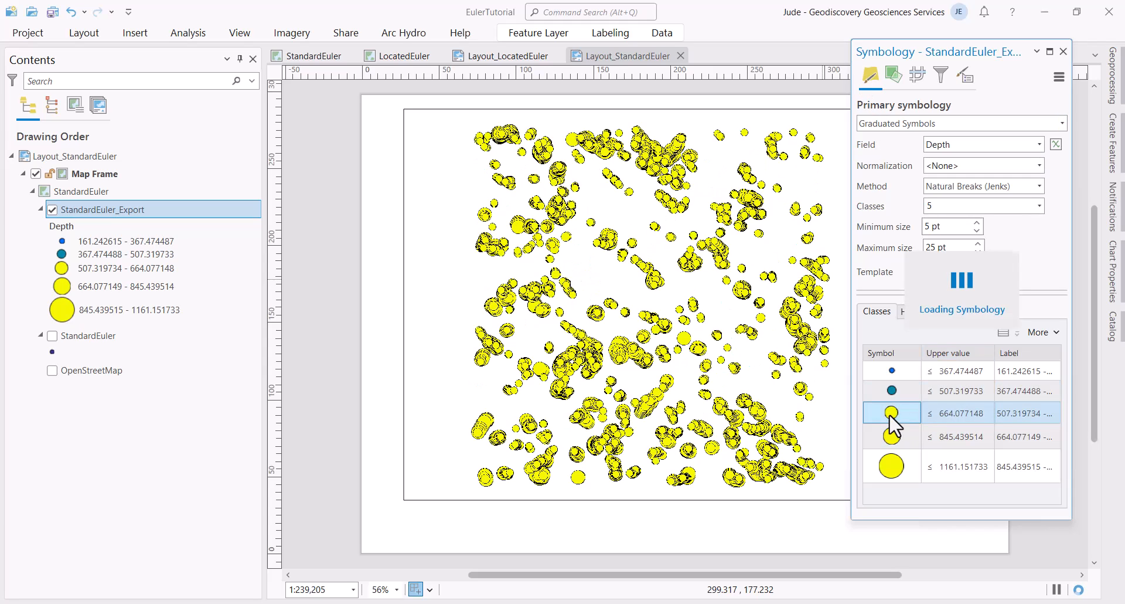
click(891, 414)
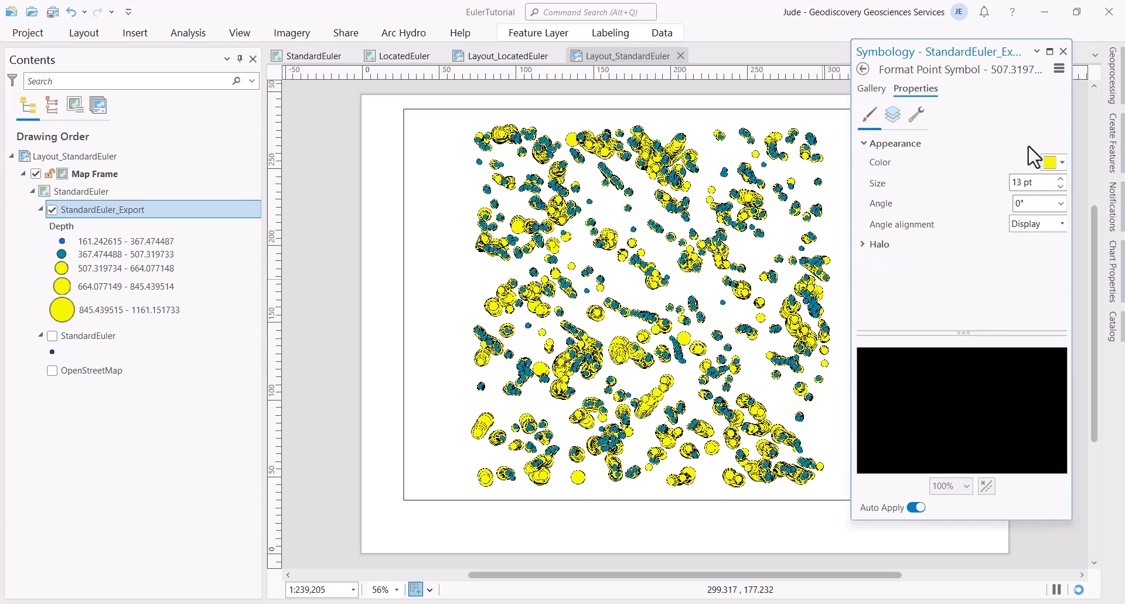
click(1062, 180)
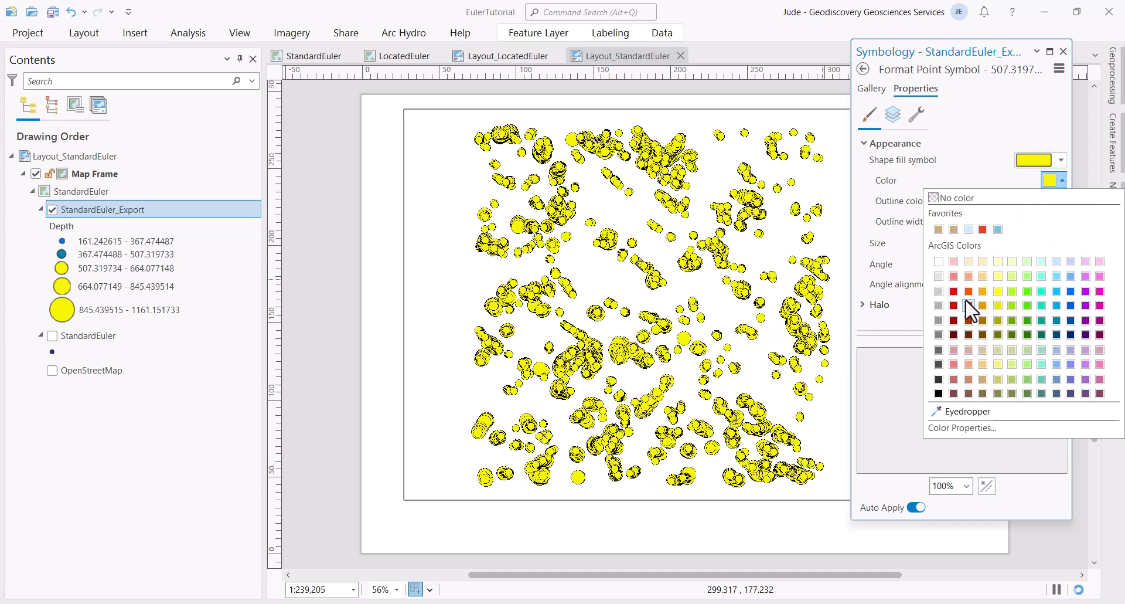
click(968, 293)
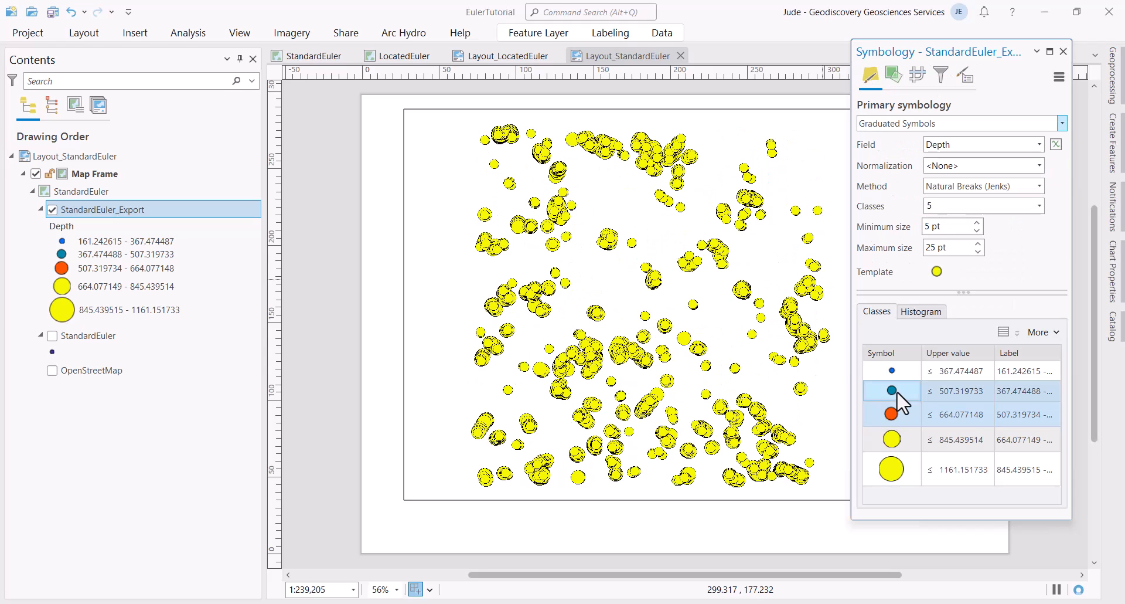
Step: Turn the third depth class symbol back to yellow
click(891, 478)
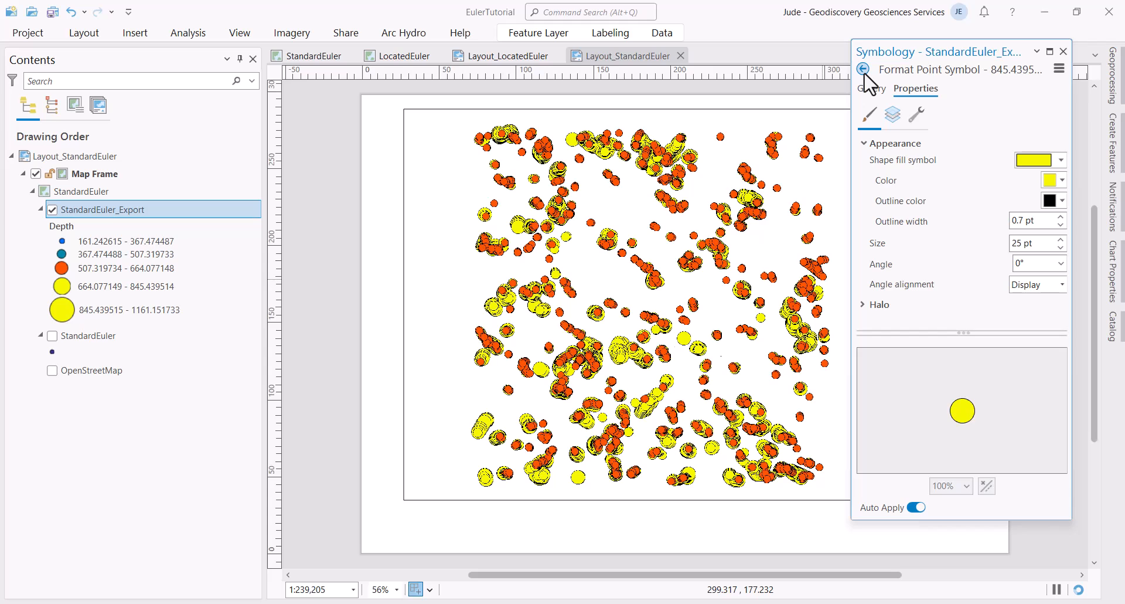
click(866, 73)
ctrl+click(890, 417)
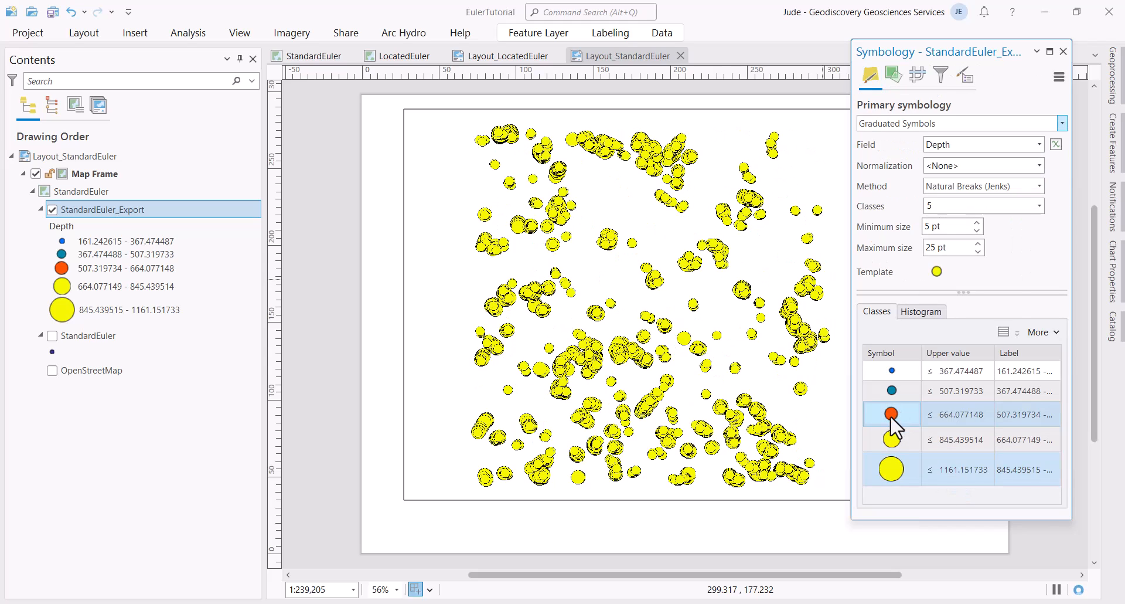
click(890, 417)
click(891, 417)
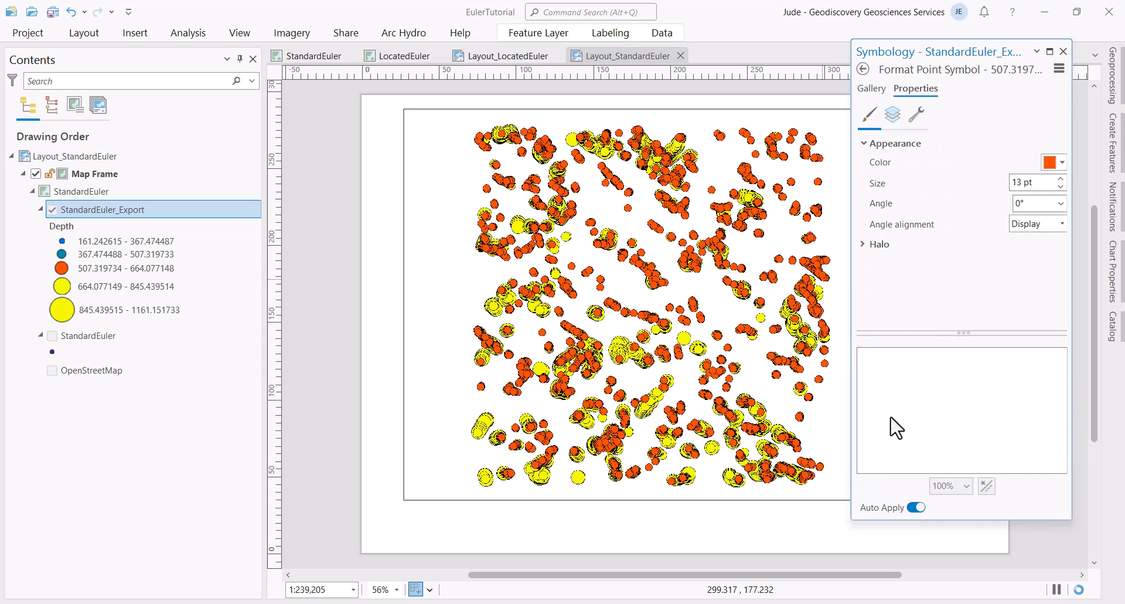
click(1062, 180)
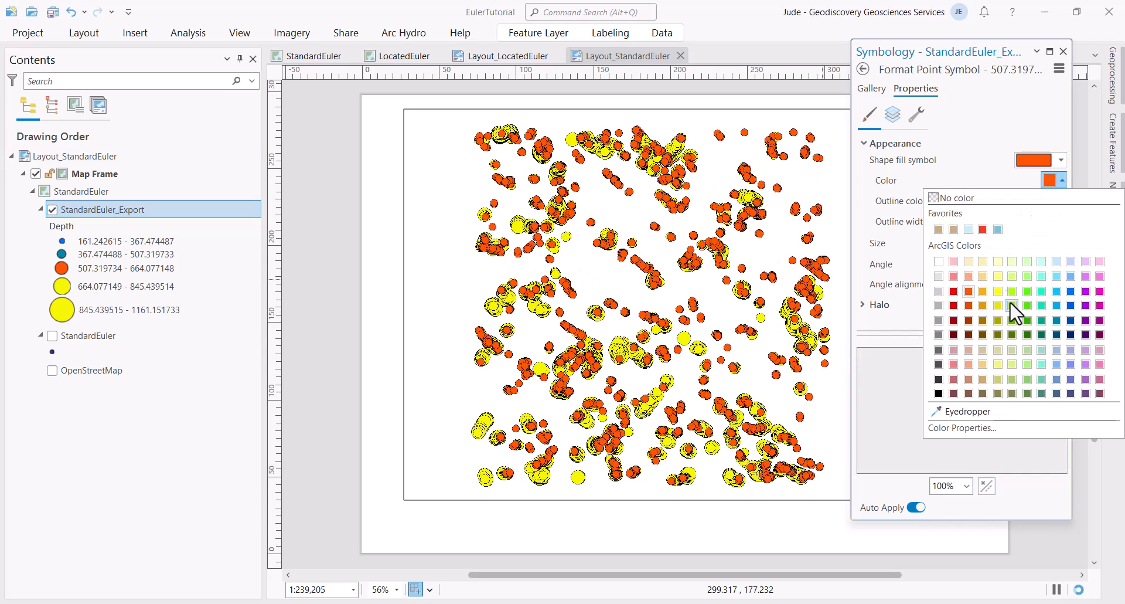
click(998, 291)
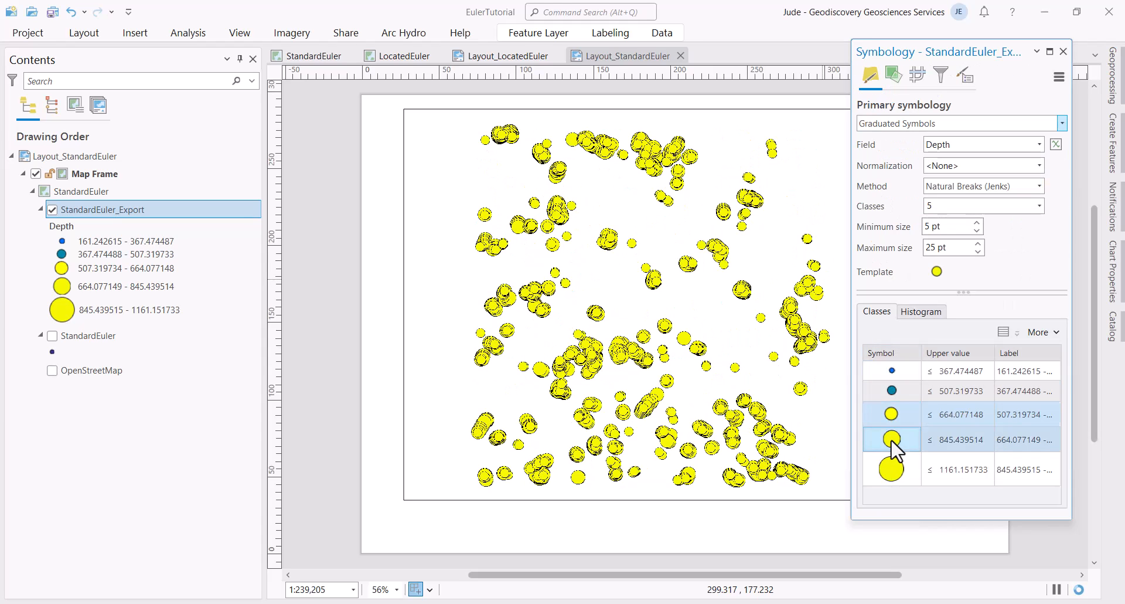
Step: Colour the fourth depth class red and the deepest class (845–1161) magenta
click(891, 448)
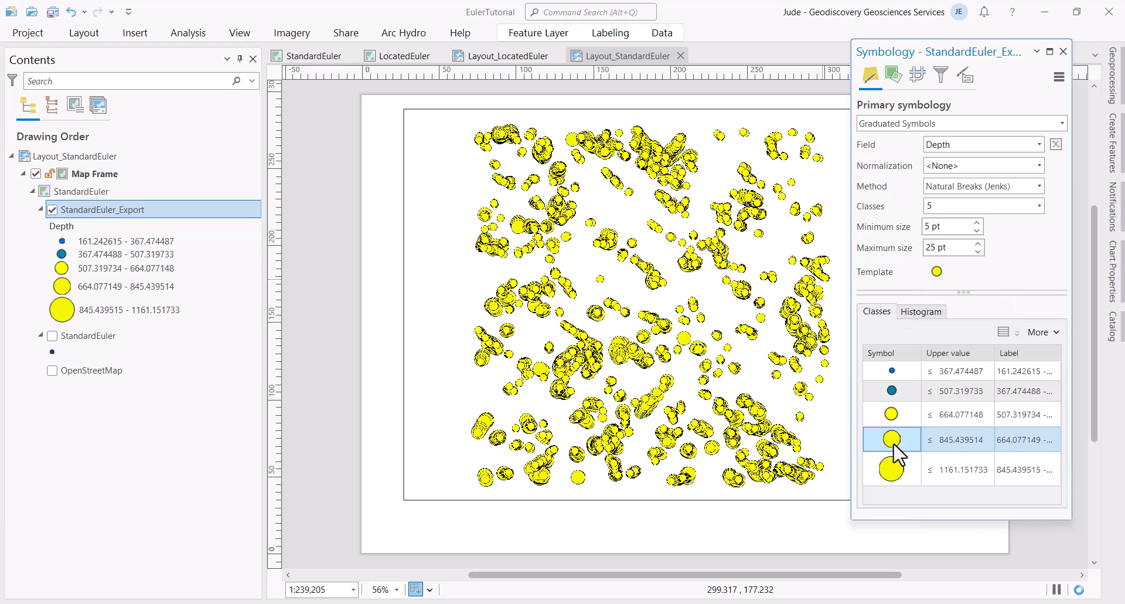
click(892, 439)
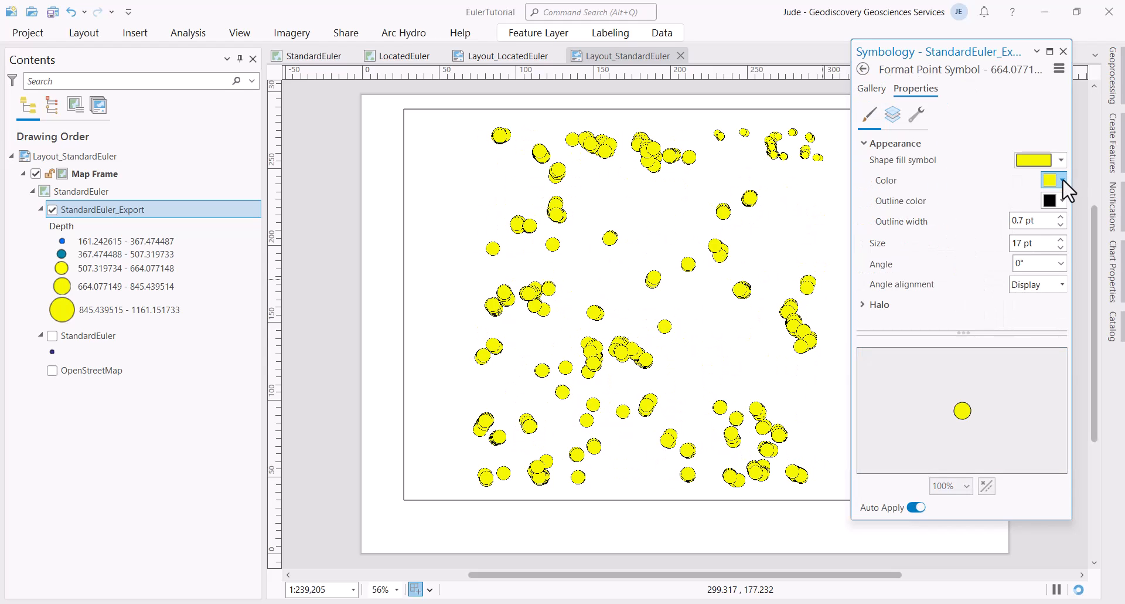
click(1063, 180)
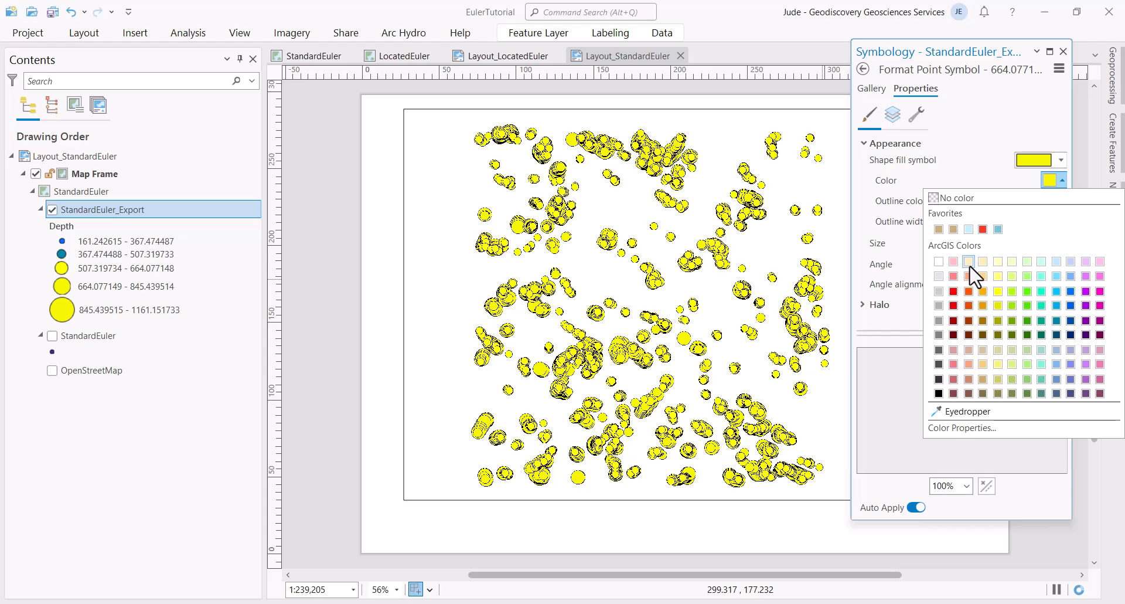
click(983, 229)
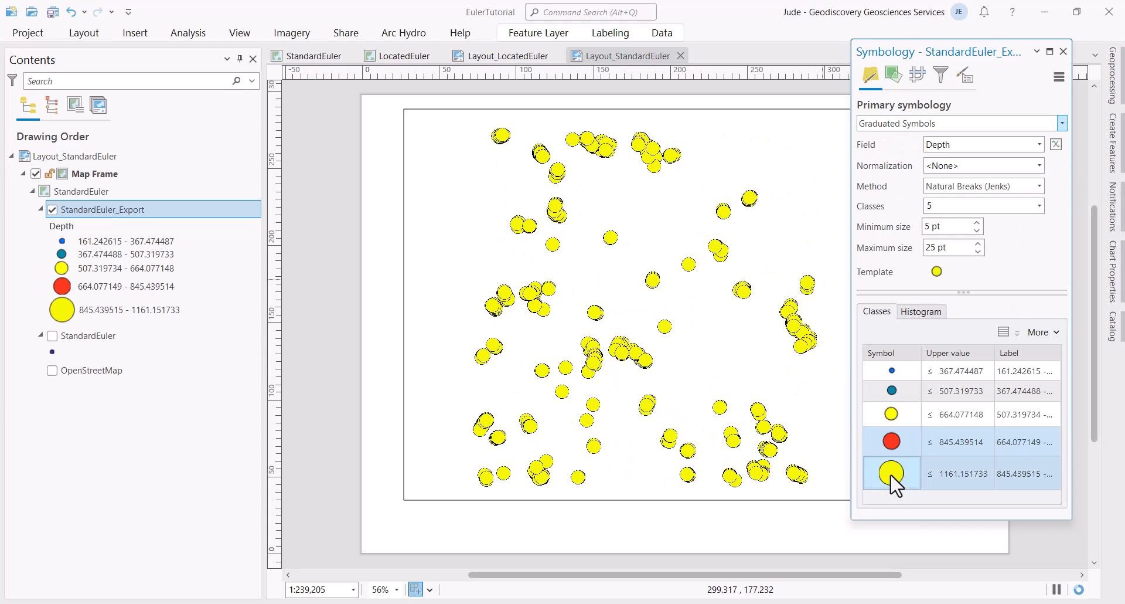
click(891, 476)
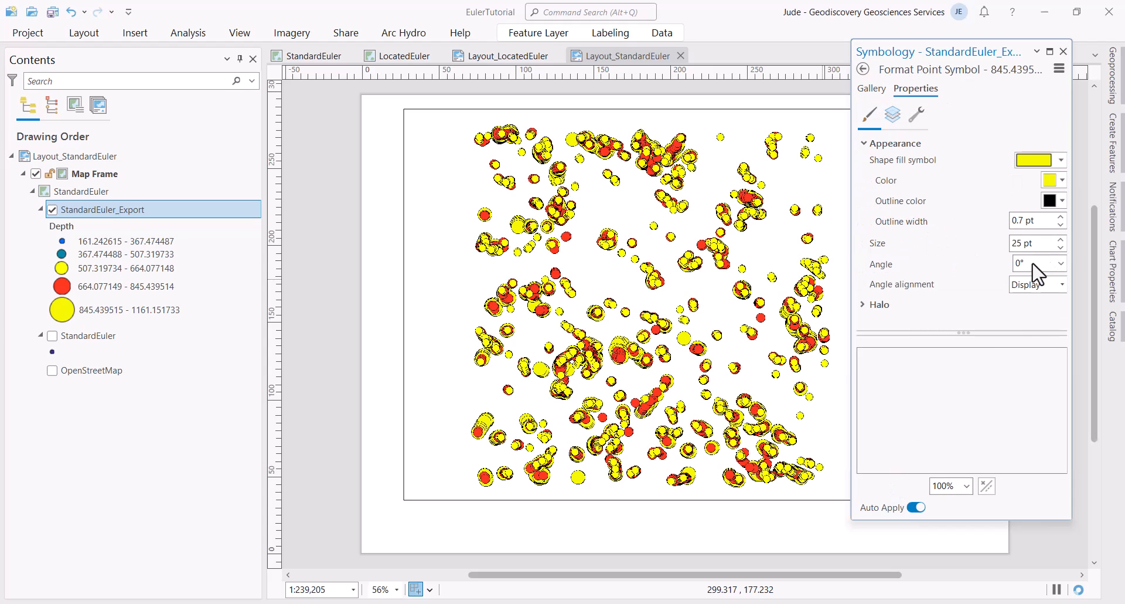
click(1062, 180)
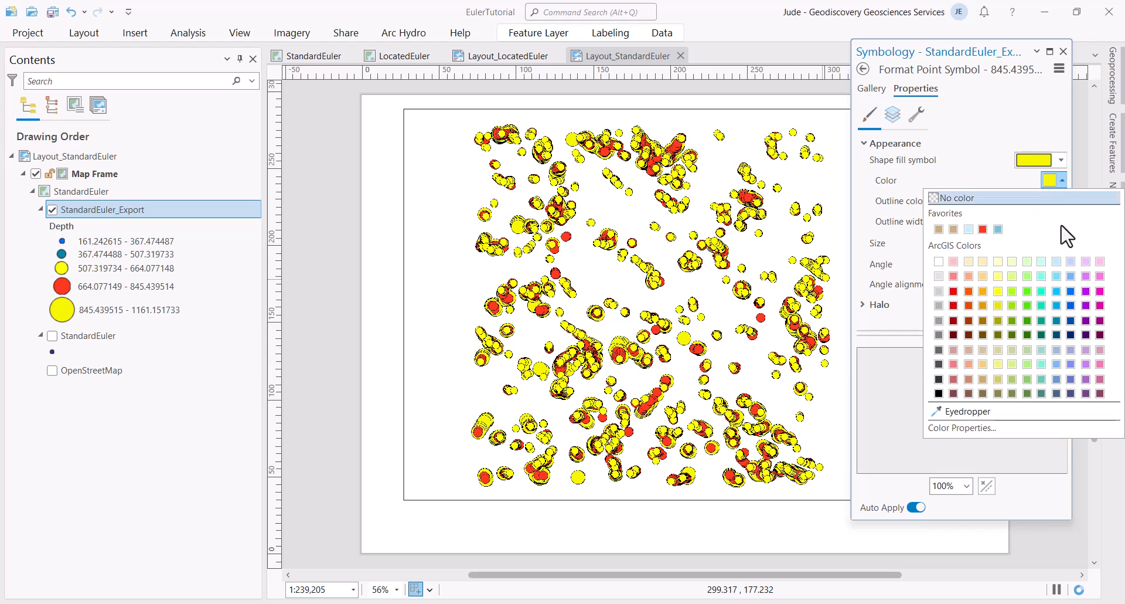
click(1100, 306)
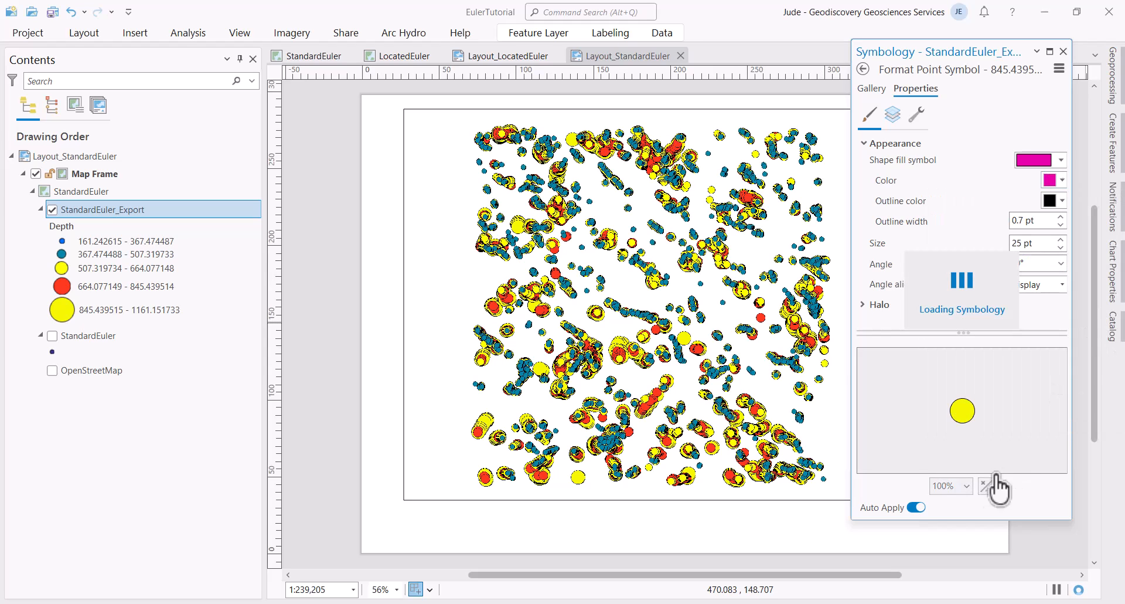
click(863, 68)
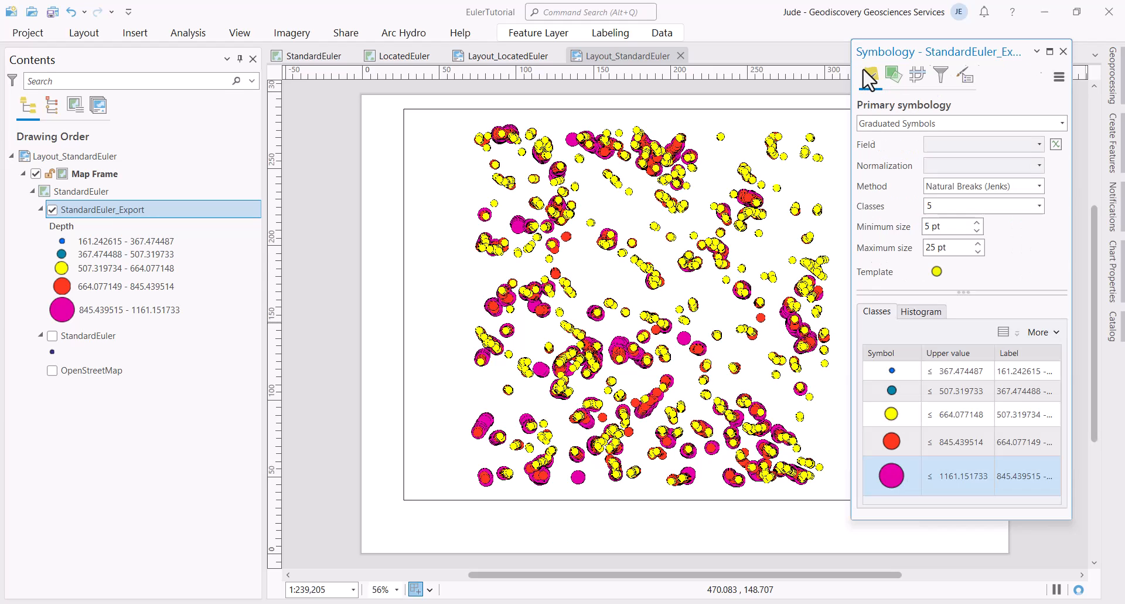
Step: Close the Symbology pane and switch to the Layout_LocatedEuler layout
click(1063, 51)
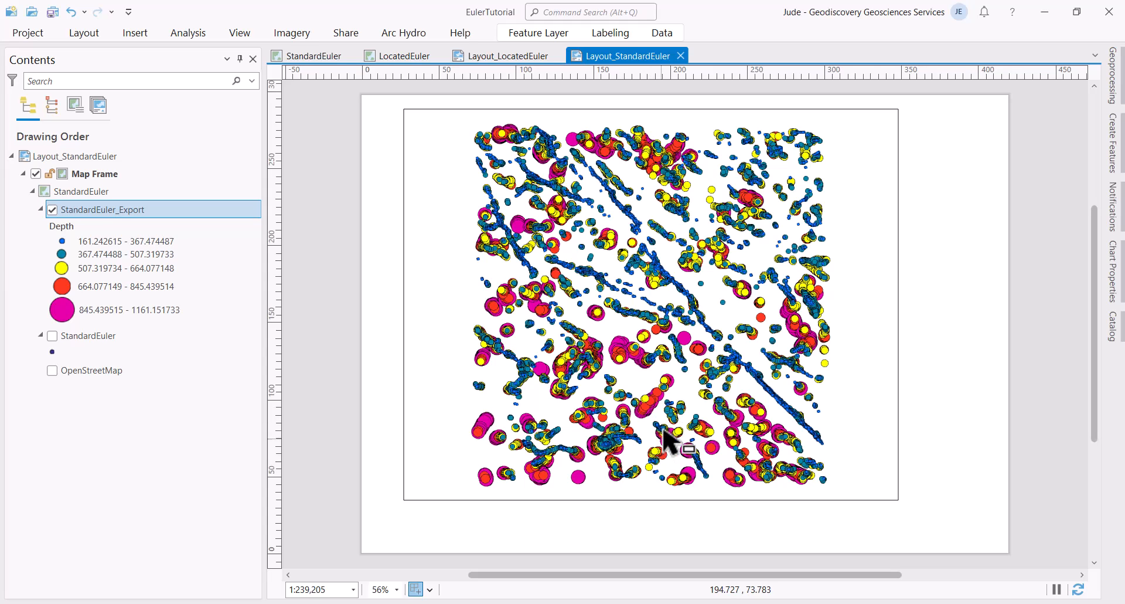
click(507, 55)
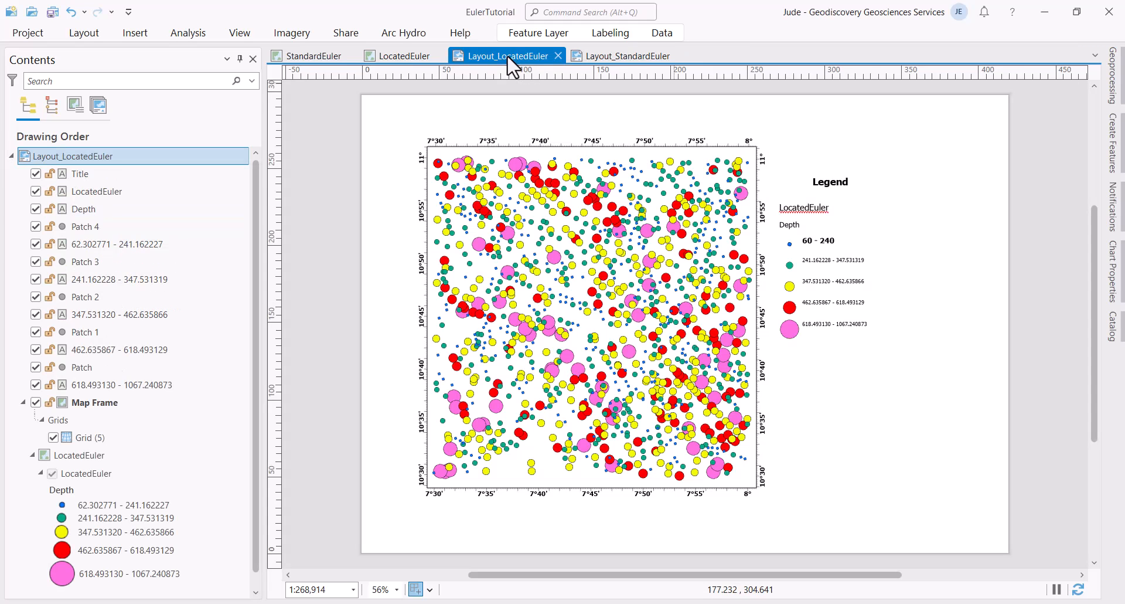